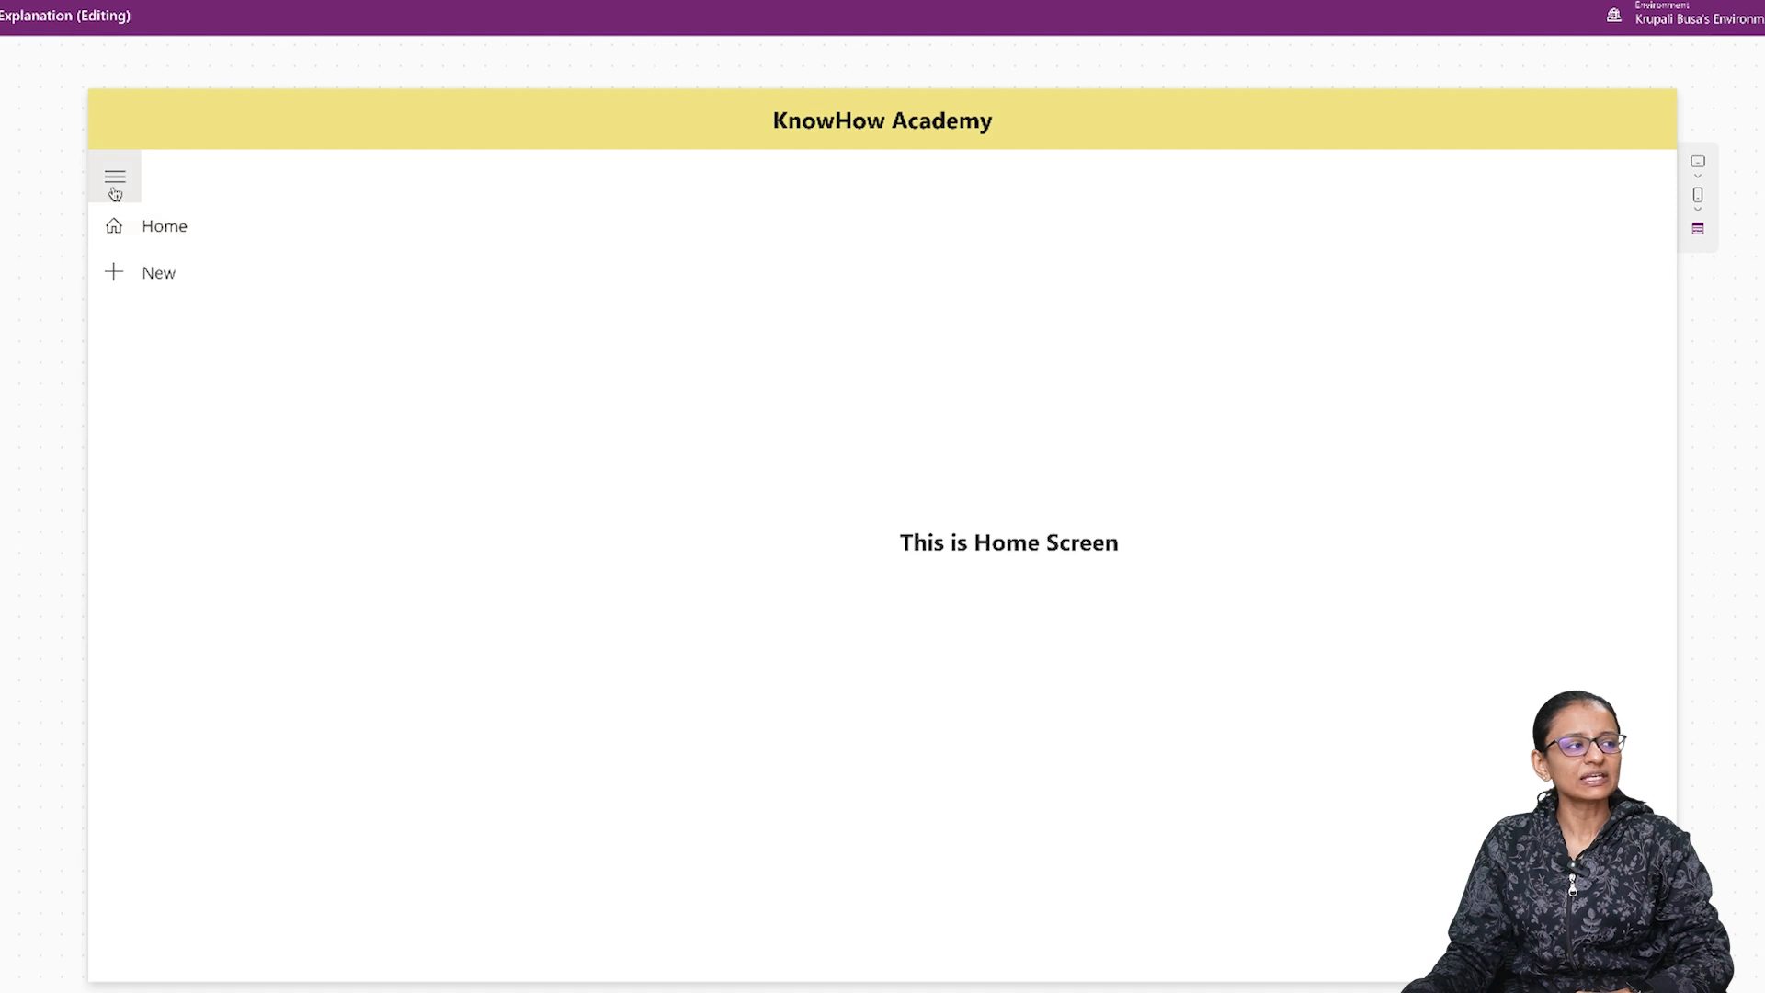
Step: Test the finished example app by collapsing and expanding its side menu, and open its New item
left_click(116, 192)
left_click(117, 193)
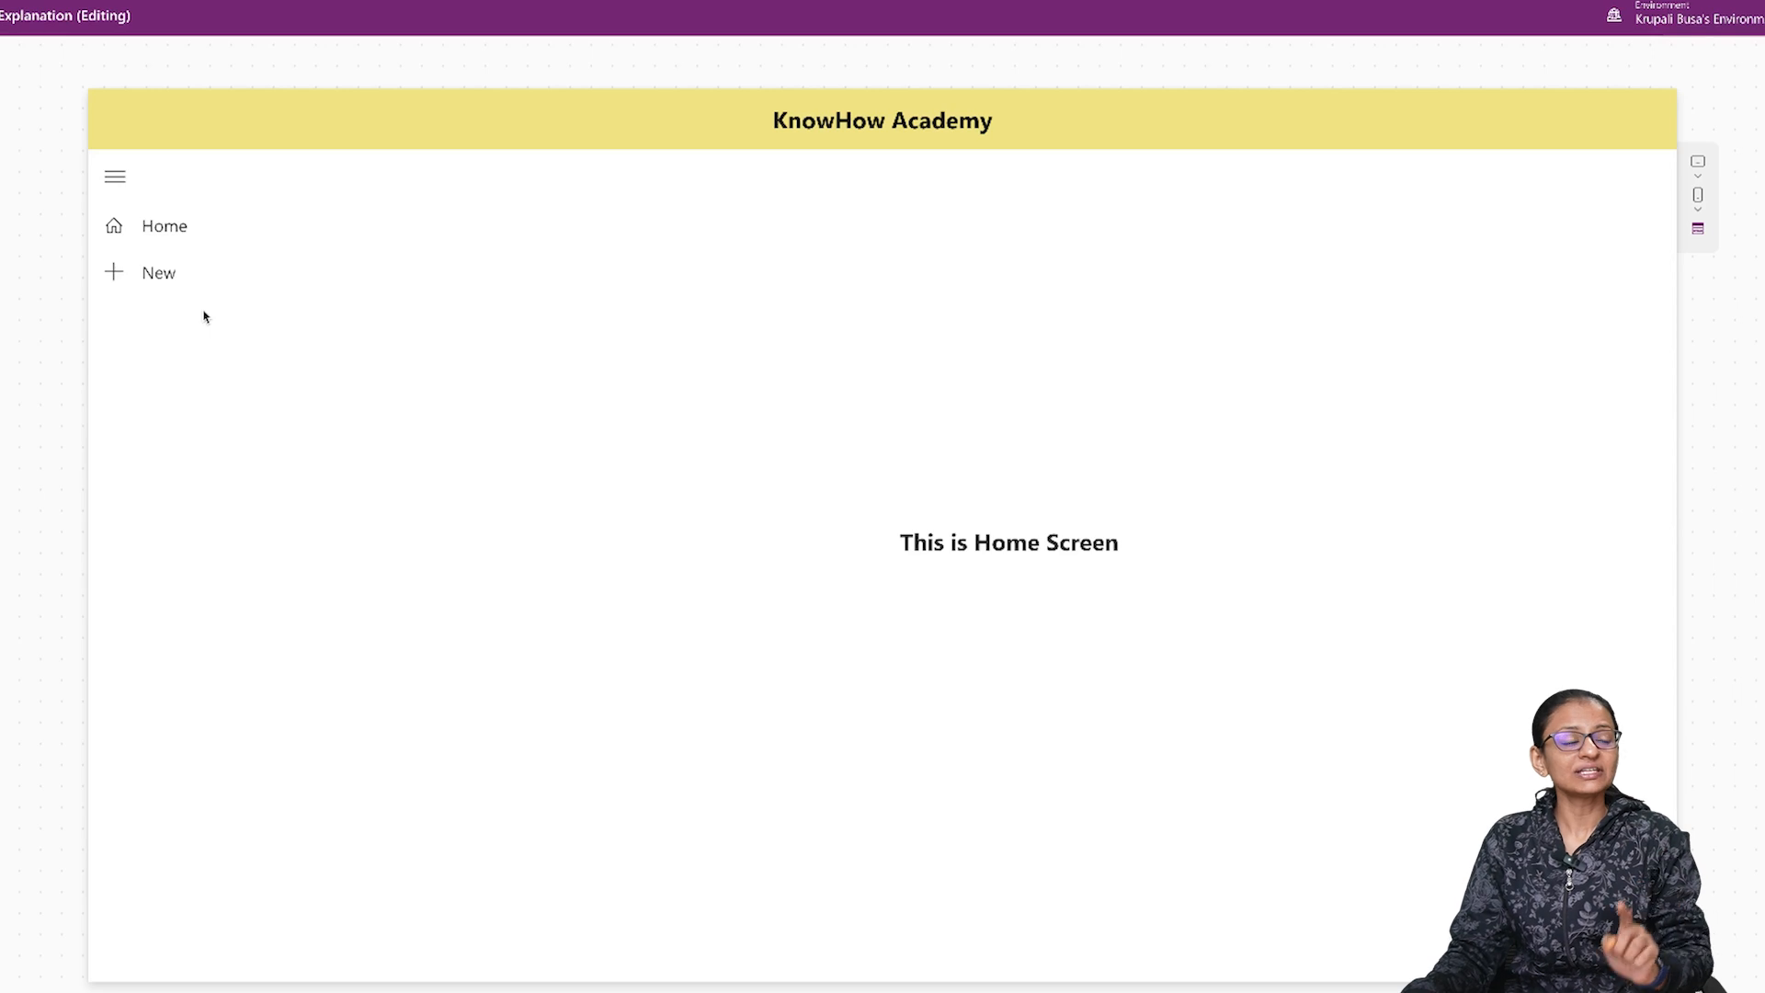
left_click(126, 191)
left_click(128, 193)
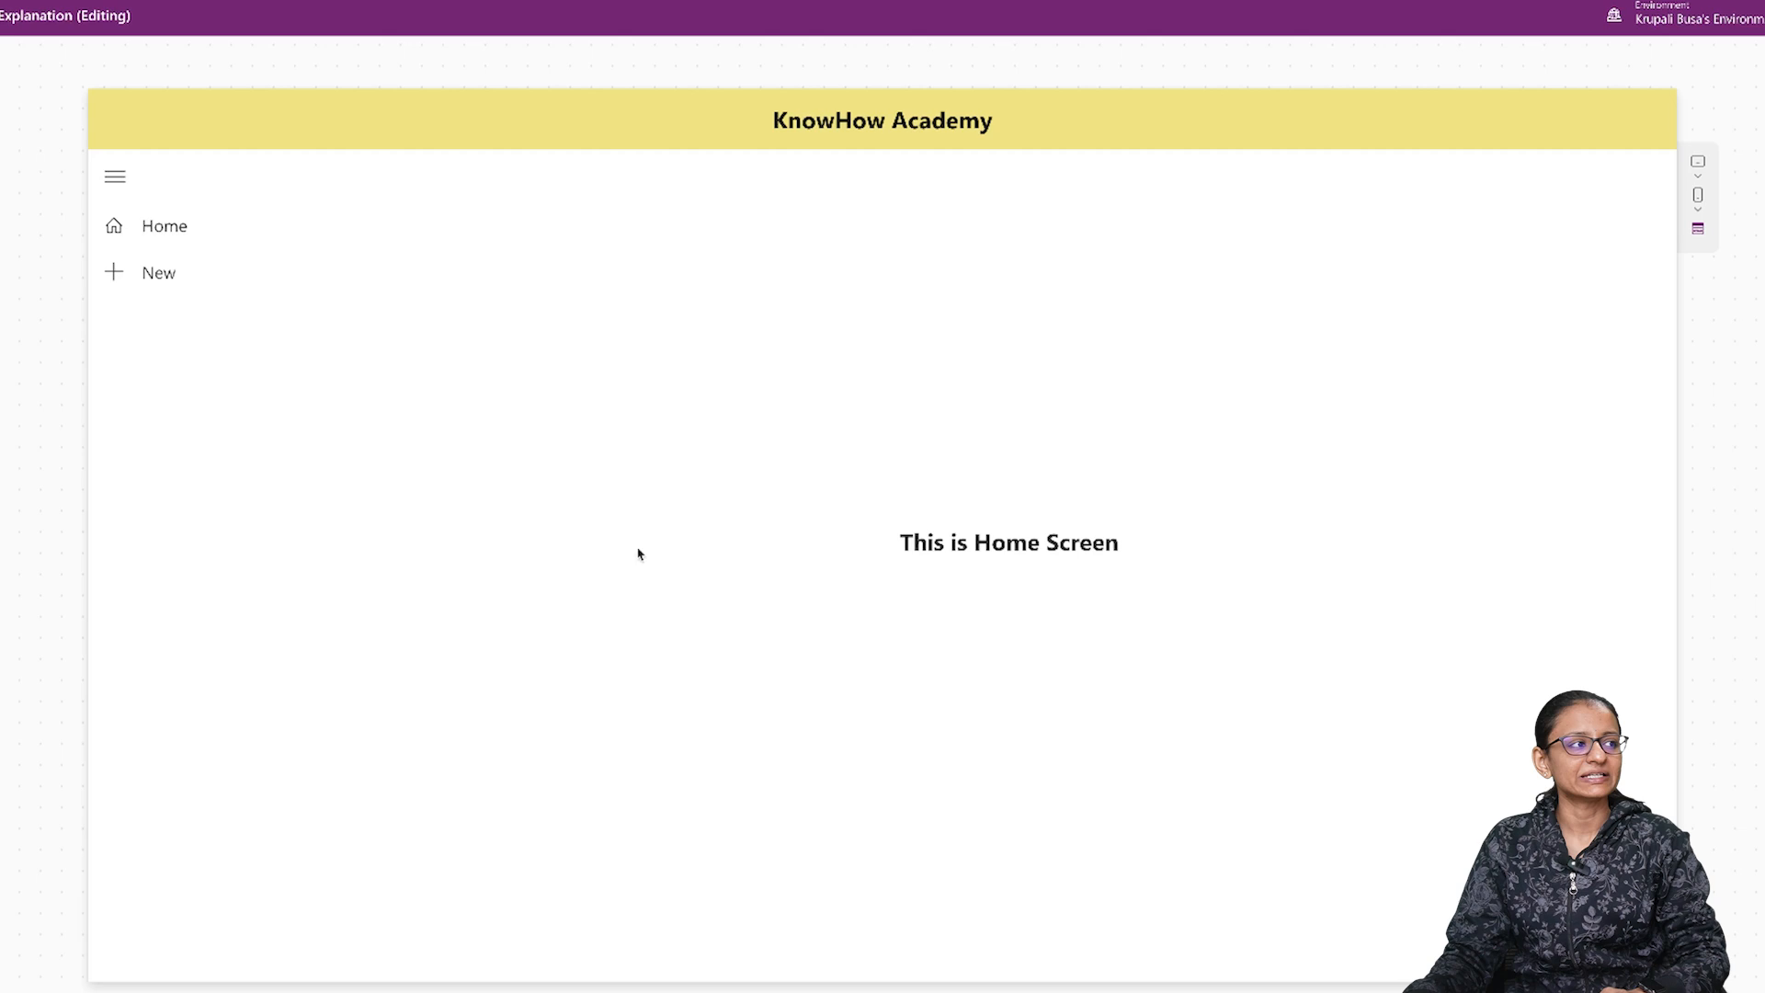
left_click(176, 276)
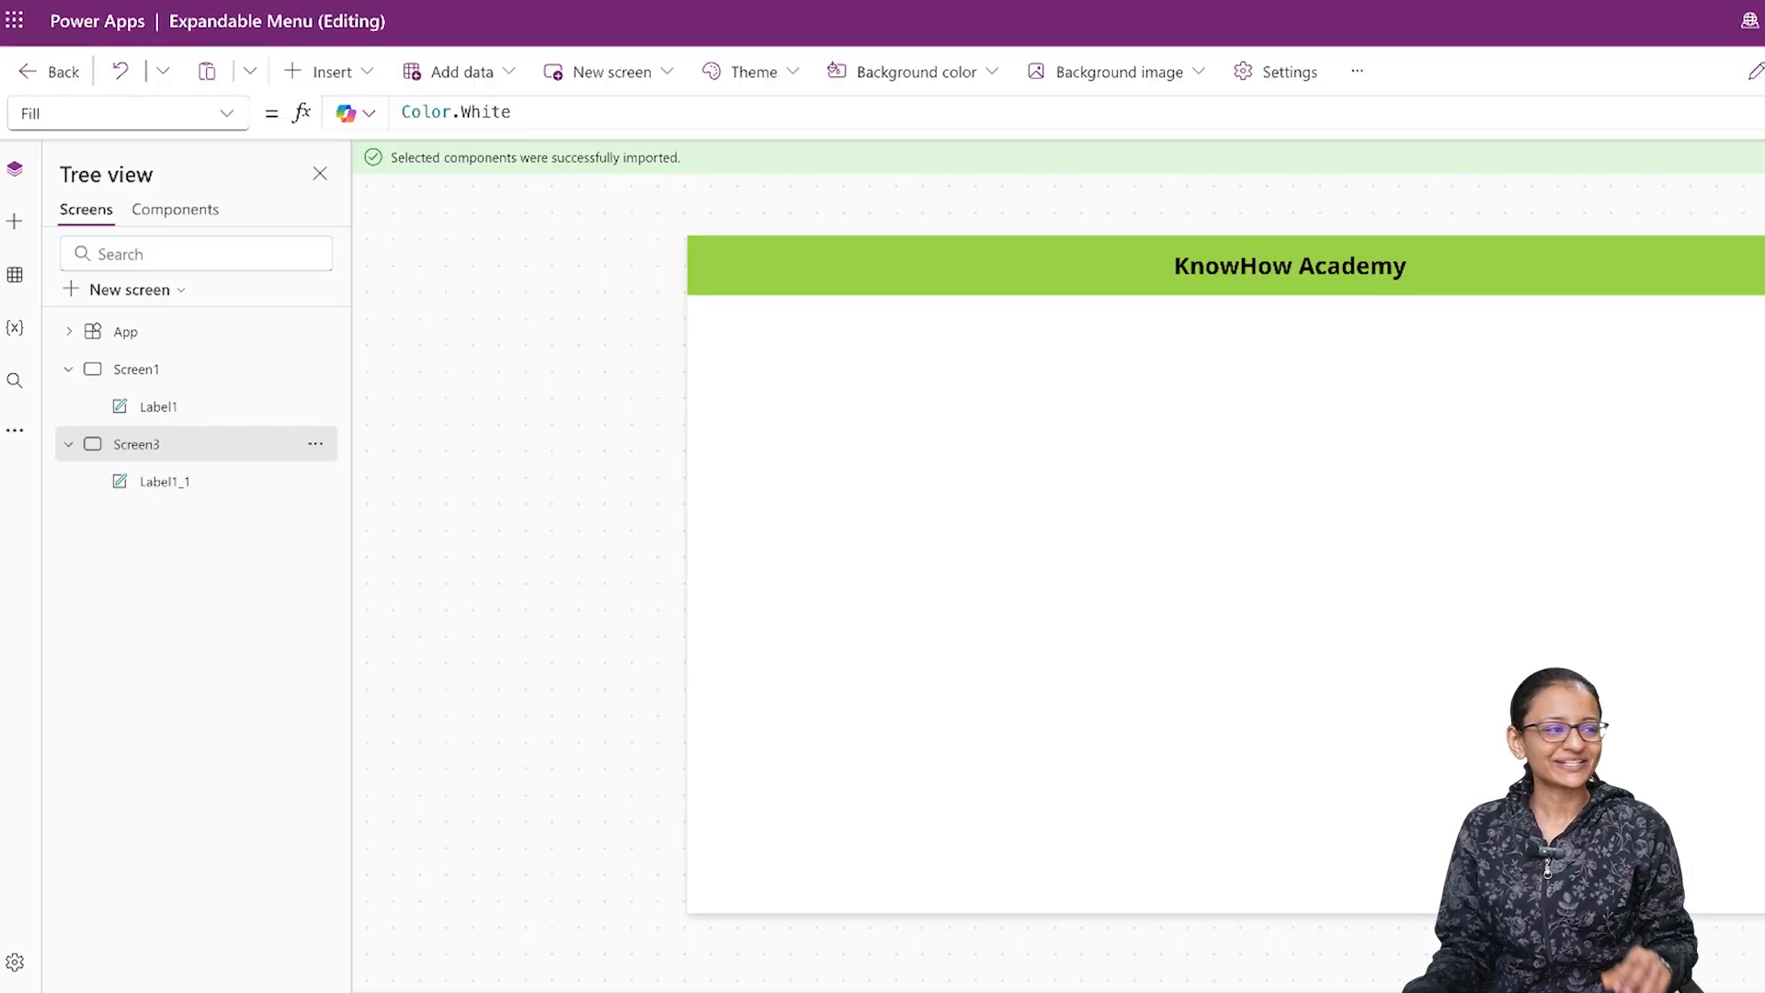
Step: With Screen3 selected, import the ExpandMenu component from the Power CAT Component Library
left_click(149, 373)
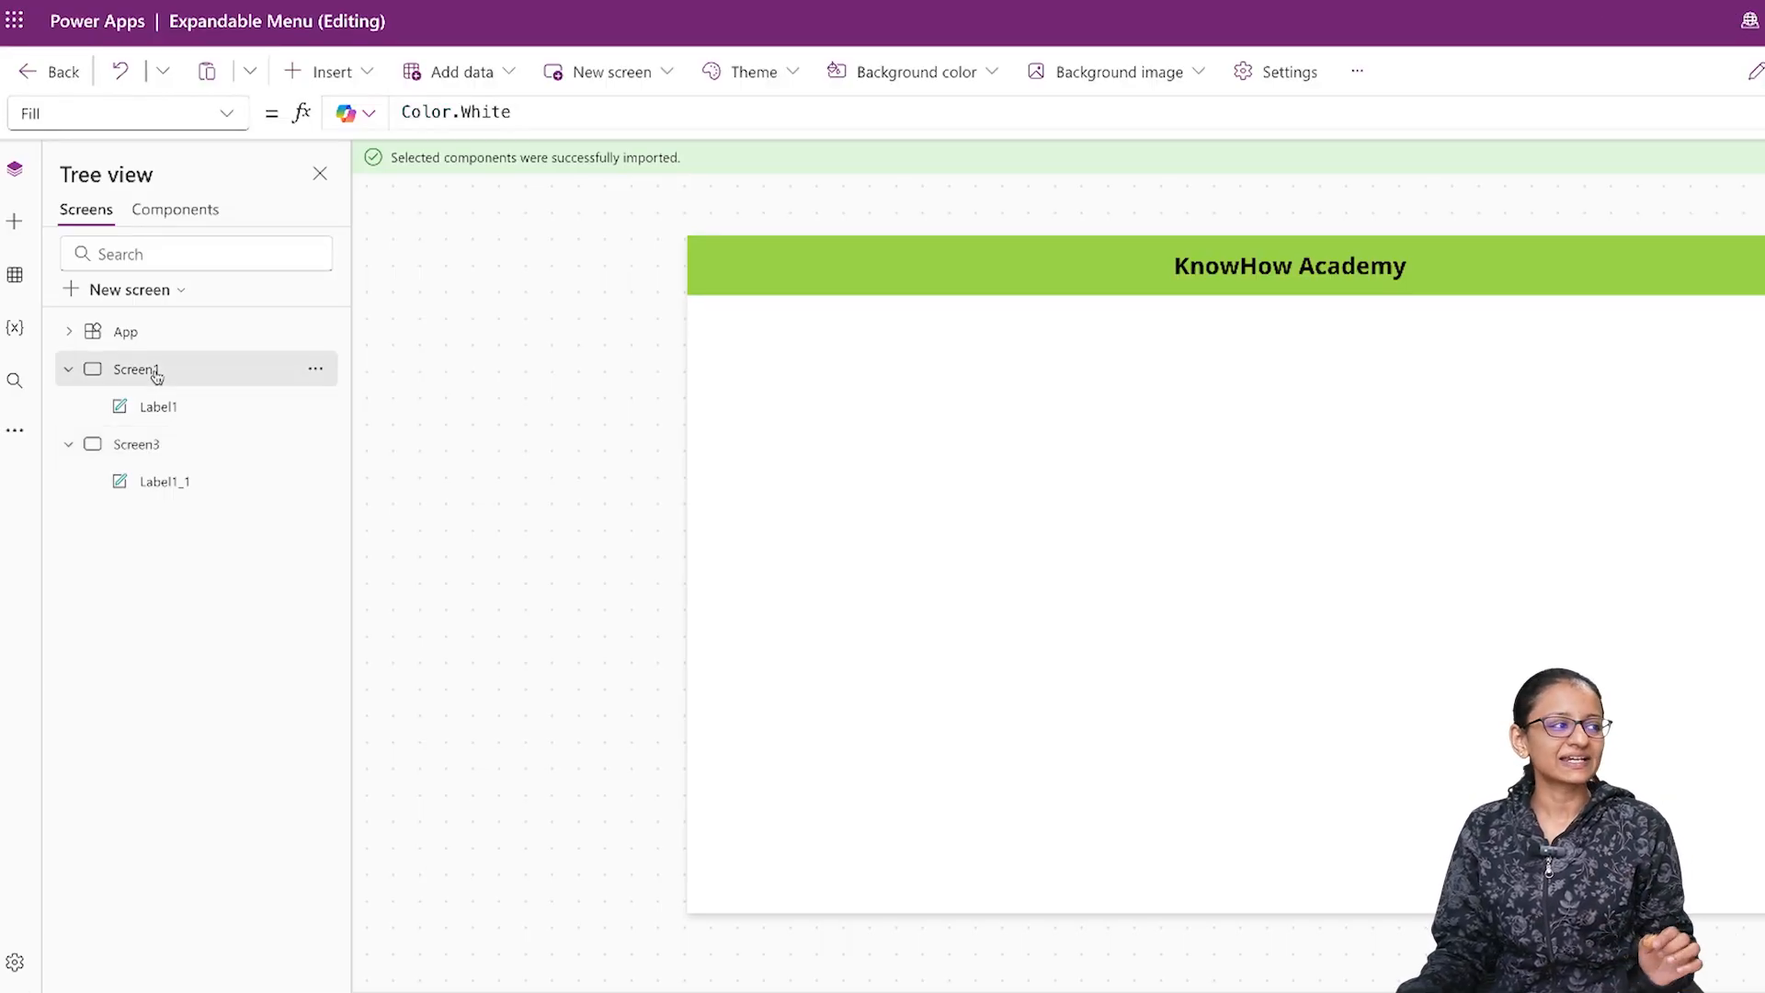
left_click(161, 457)
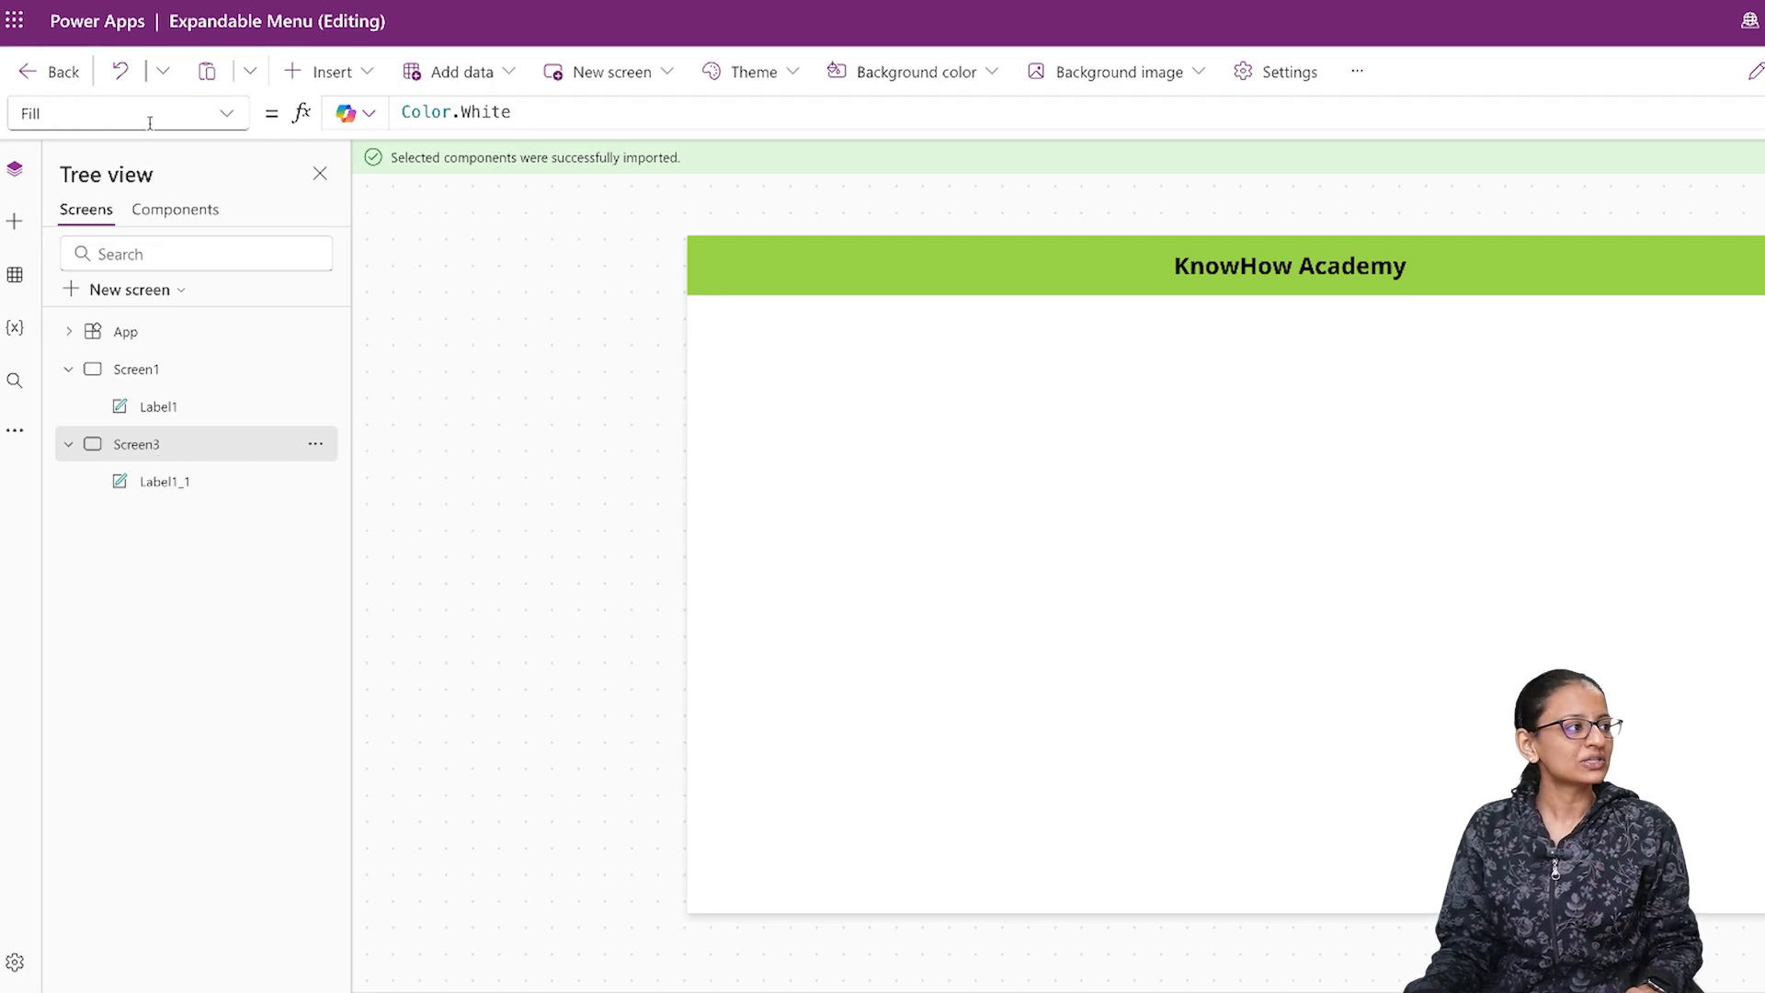
left_click(29, 223)
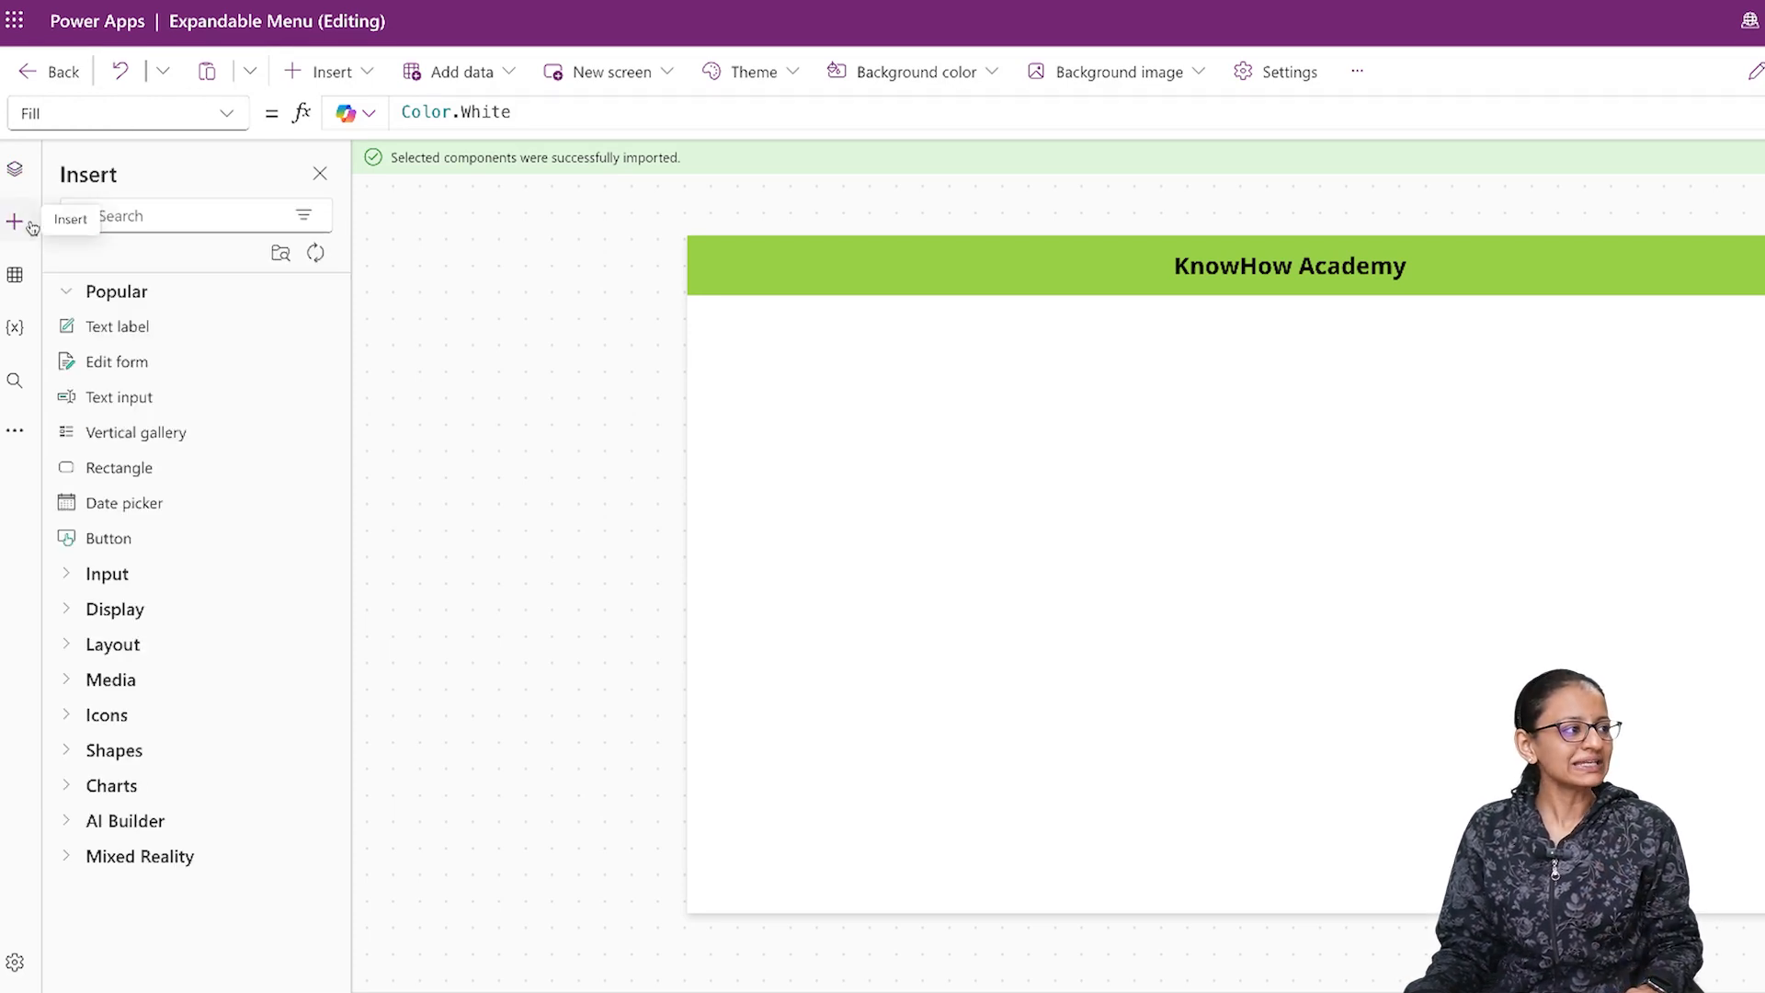
left_click(280, 255)
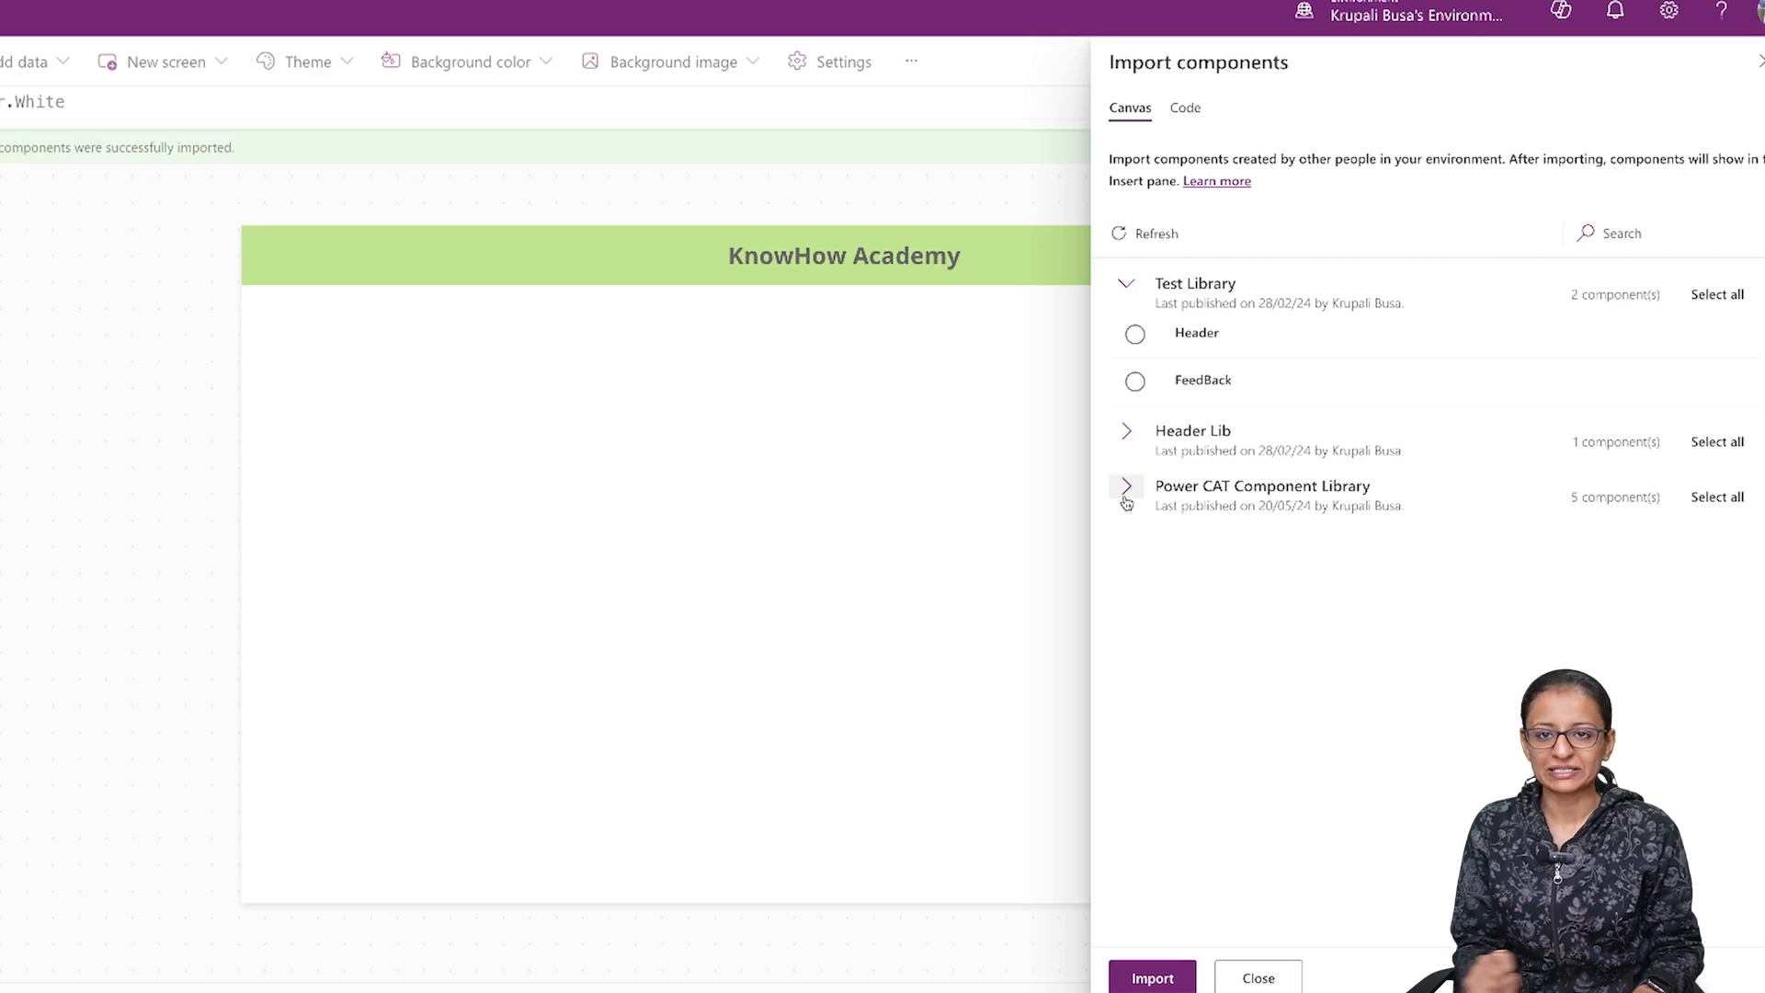
left_click(1125, 496)
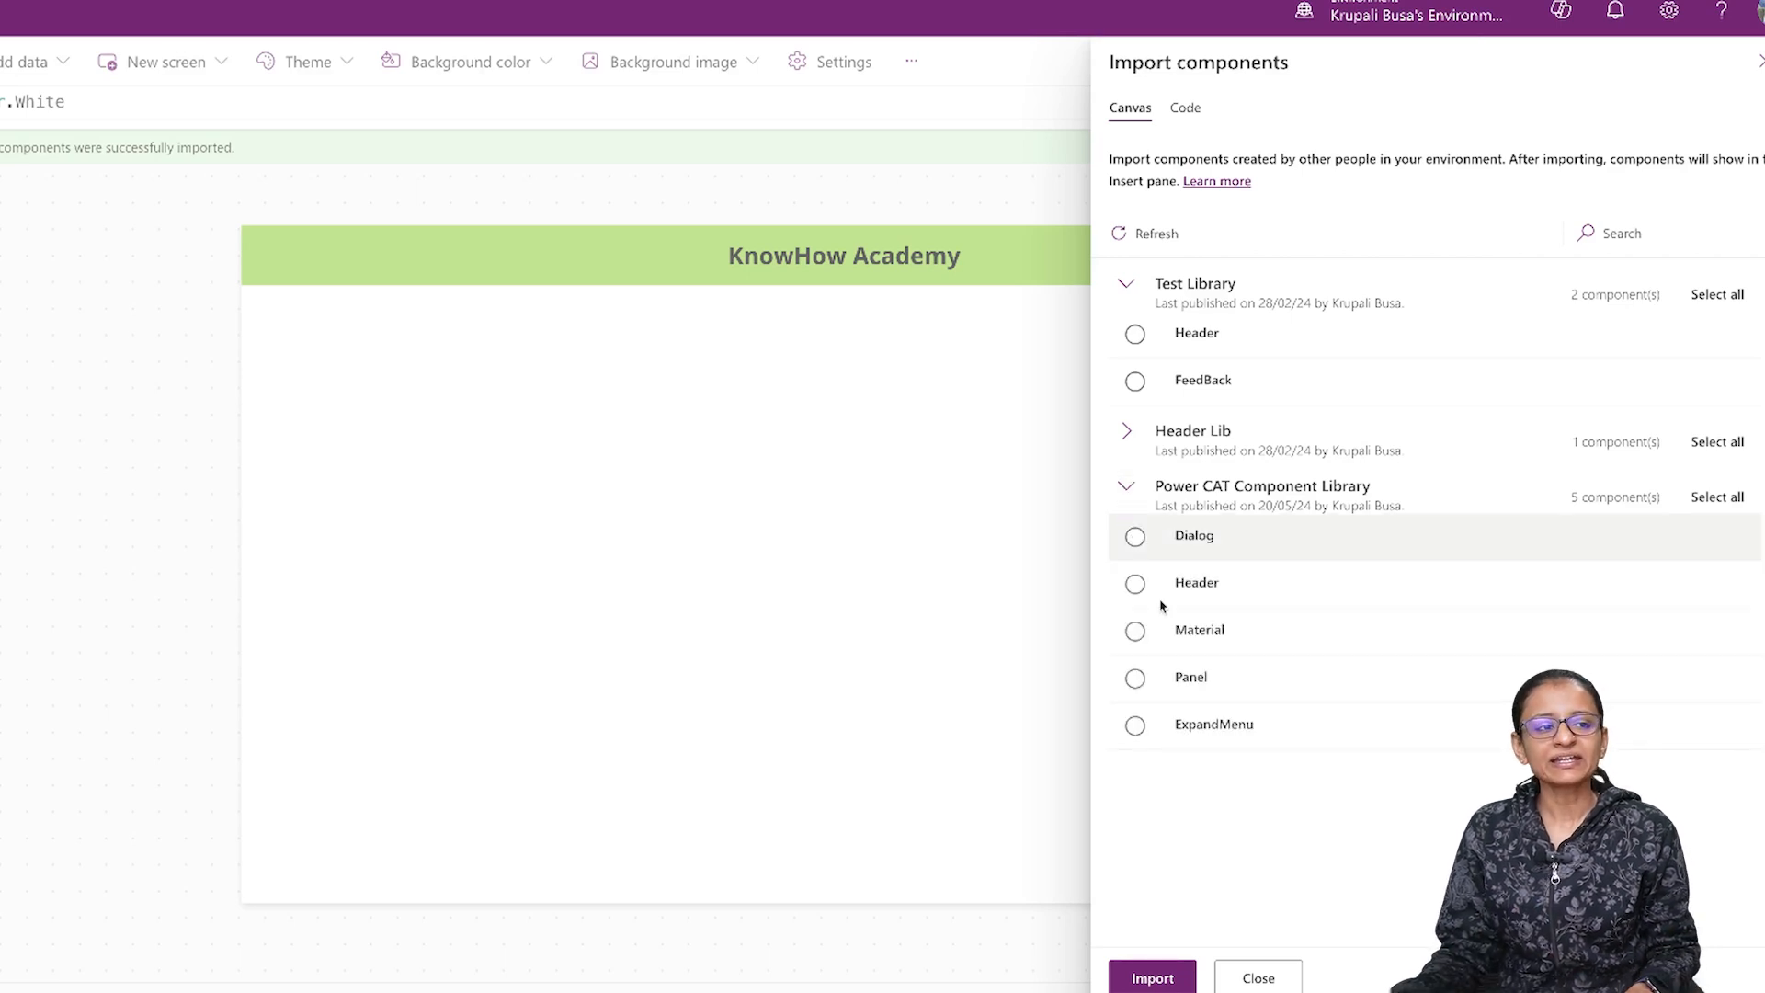
left_click(1135, 726)
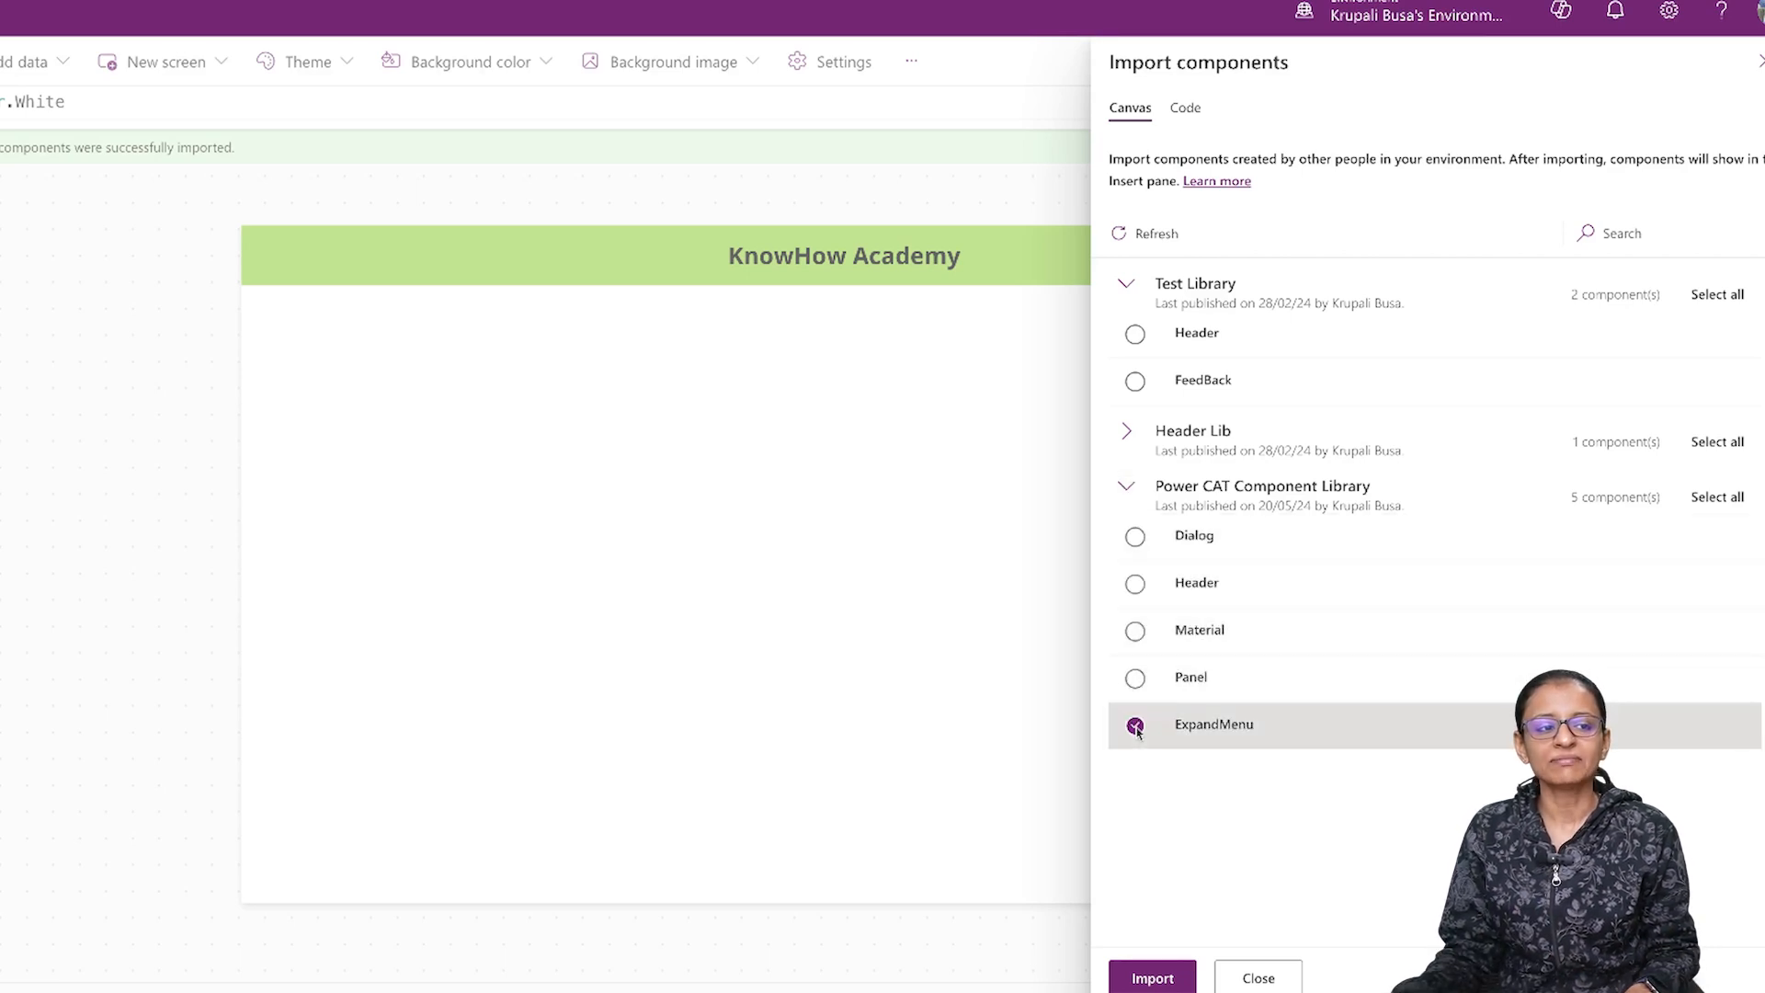
left_click(1152, 978)
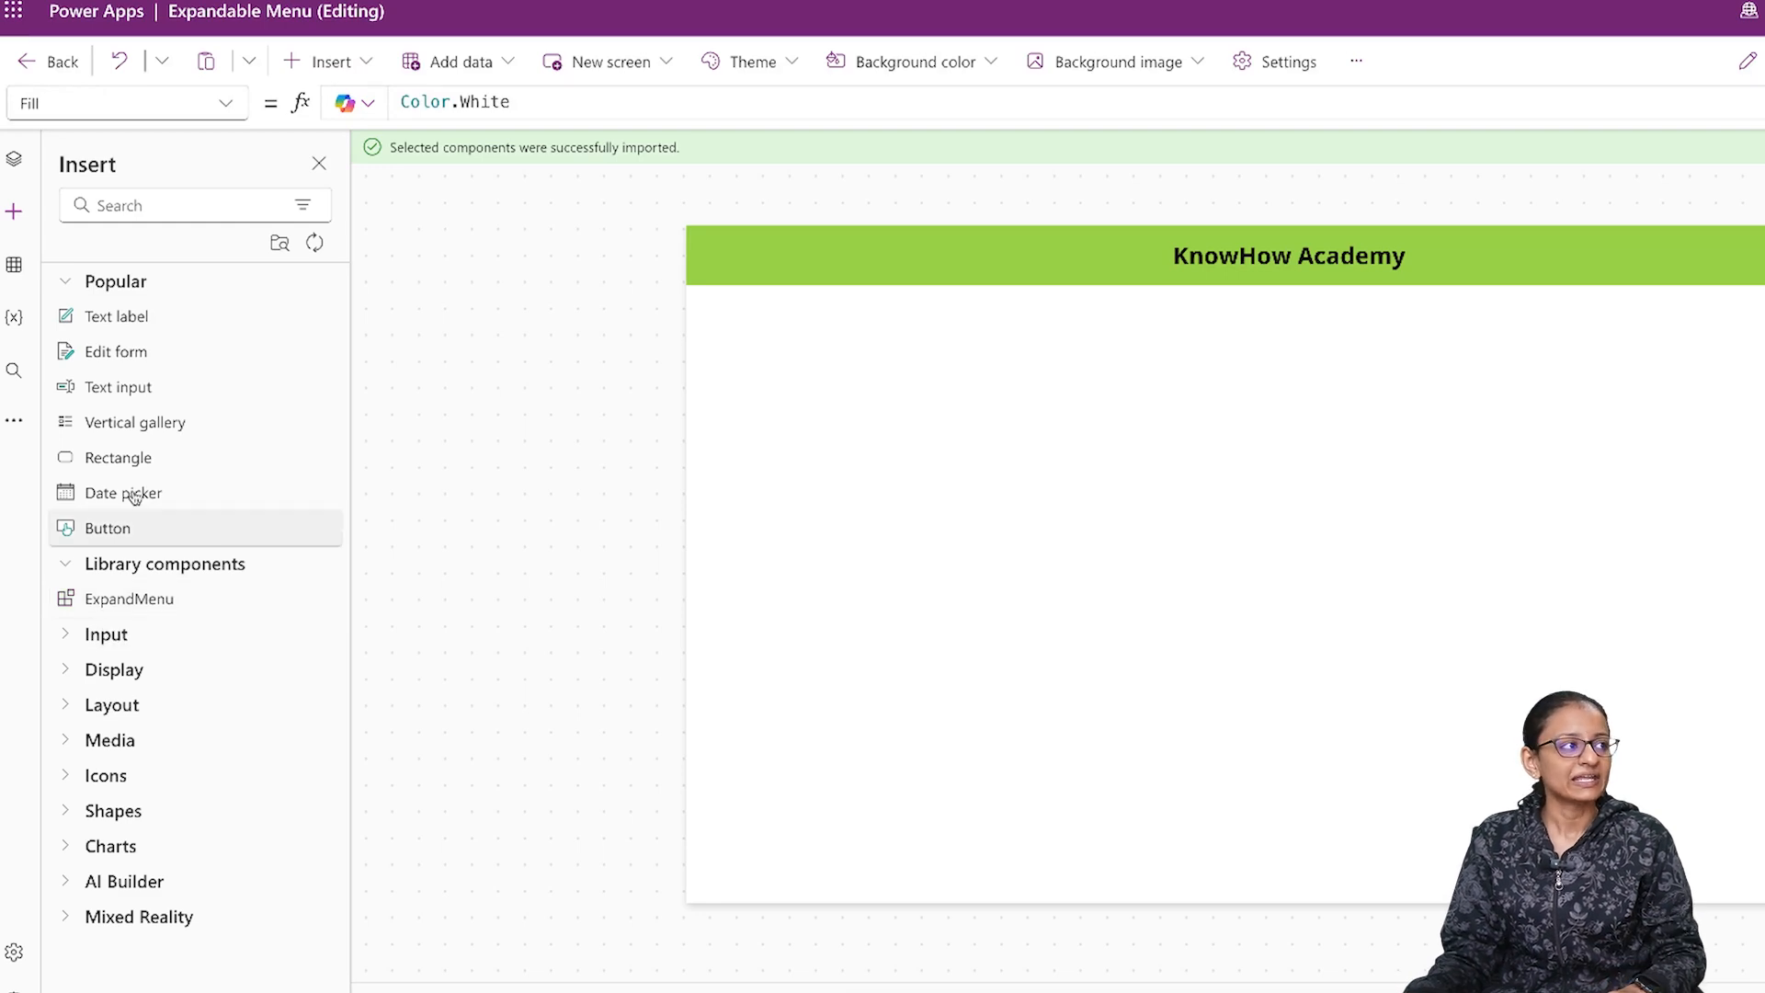
Step: Insert the ExpandMenu library component on Screen3 and stretch it down to the screen's lower edge
left_click(315, 59)
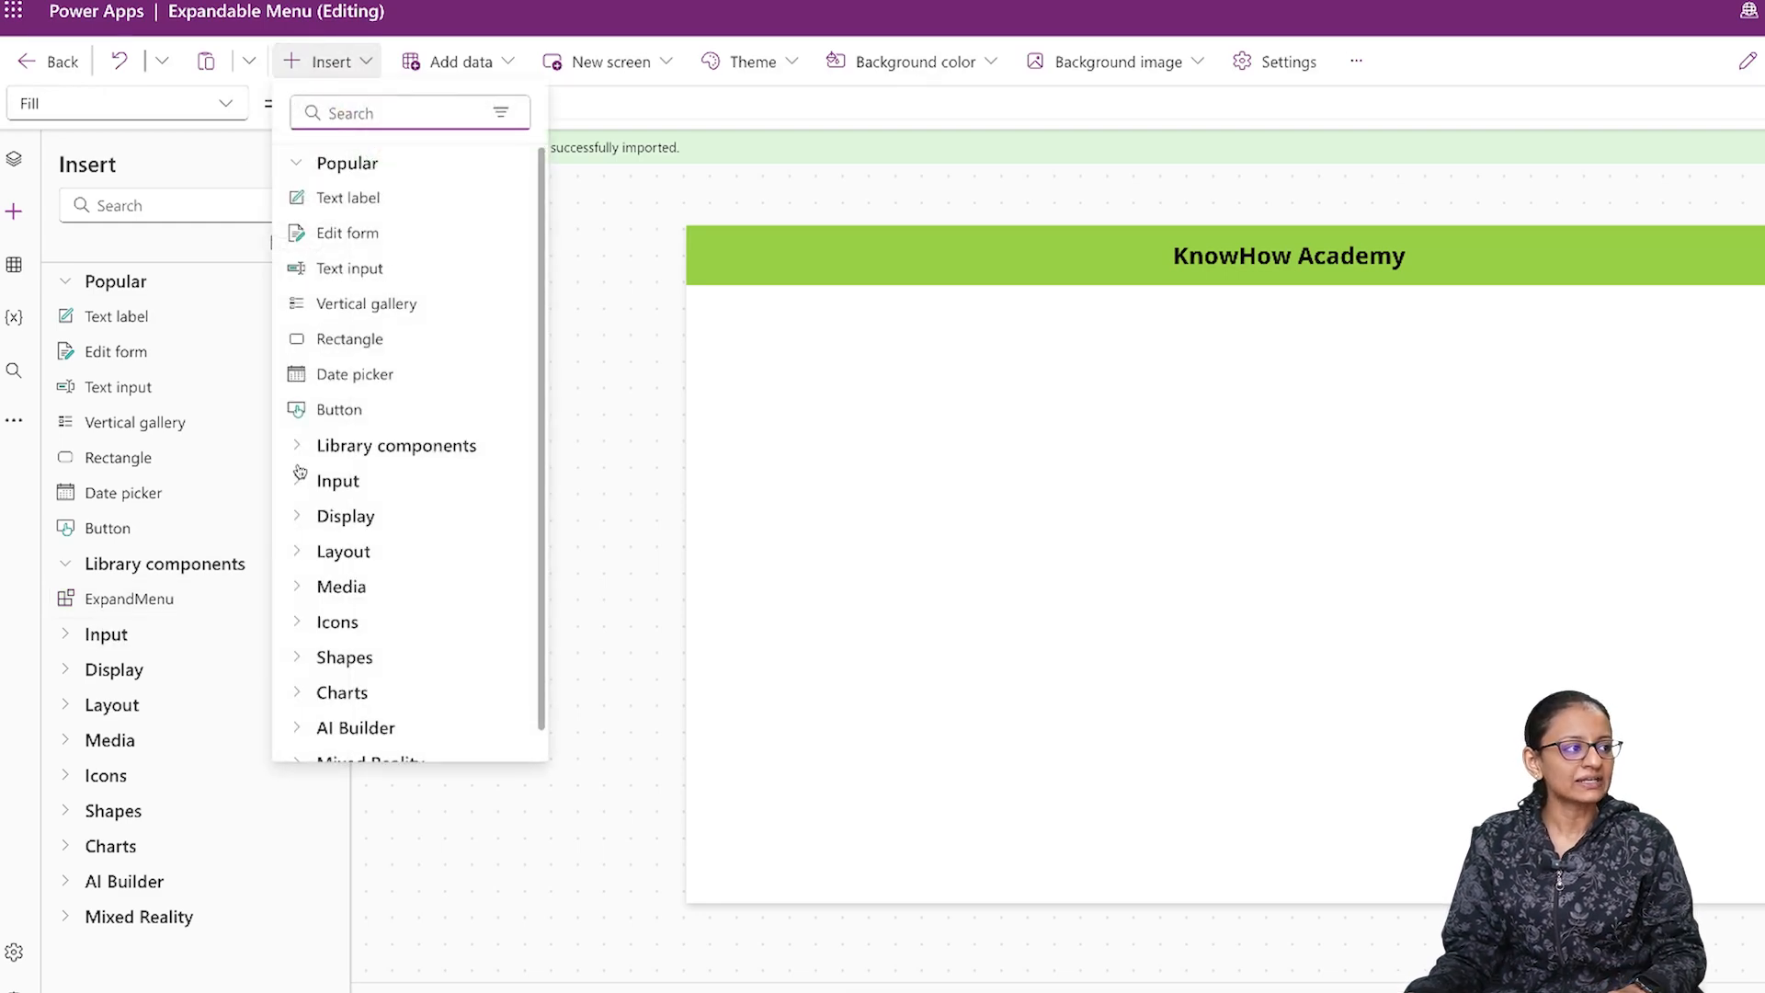
left_click(349, 445)
left_click(364, 480)
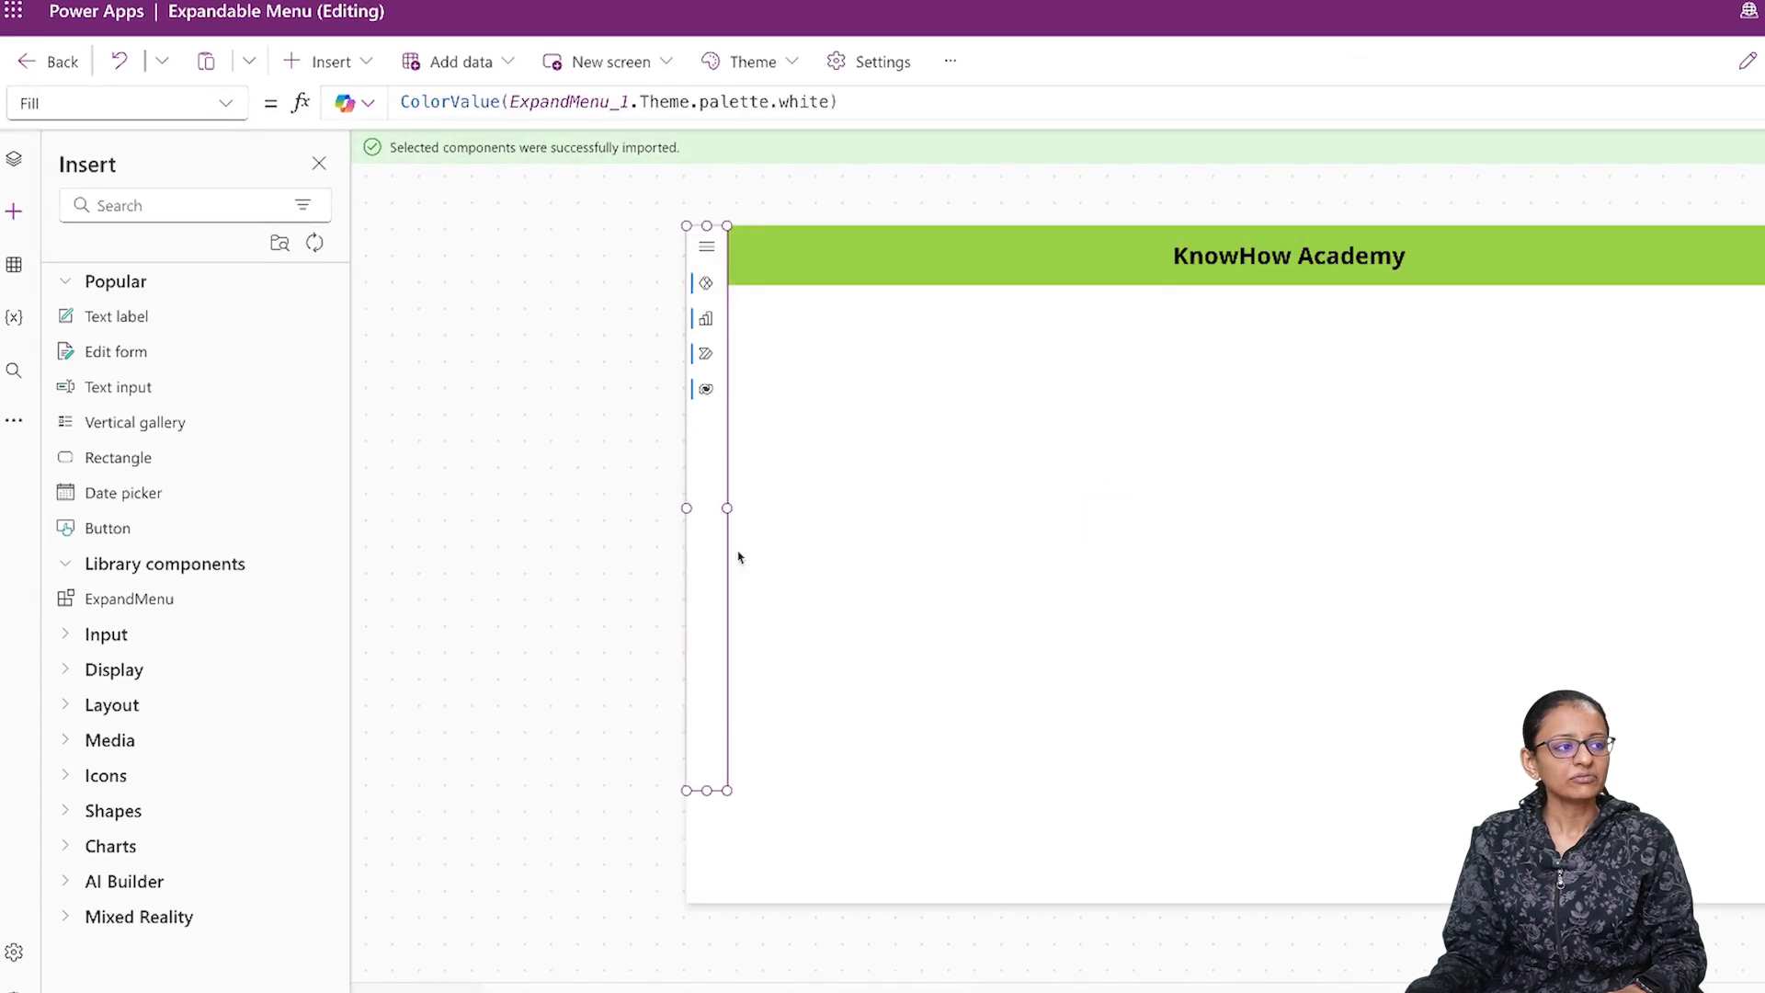
left_click_drag(707, 791, 706, 900)
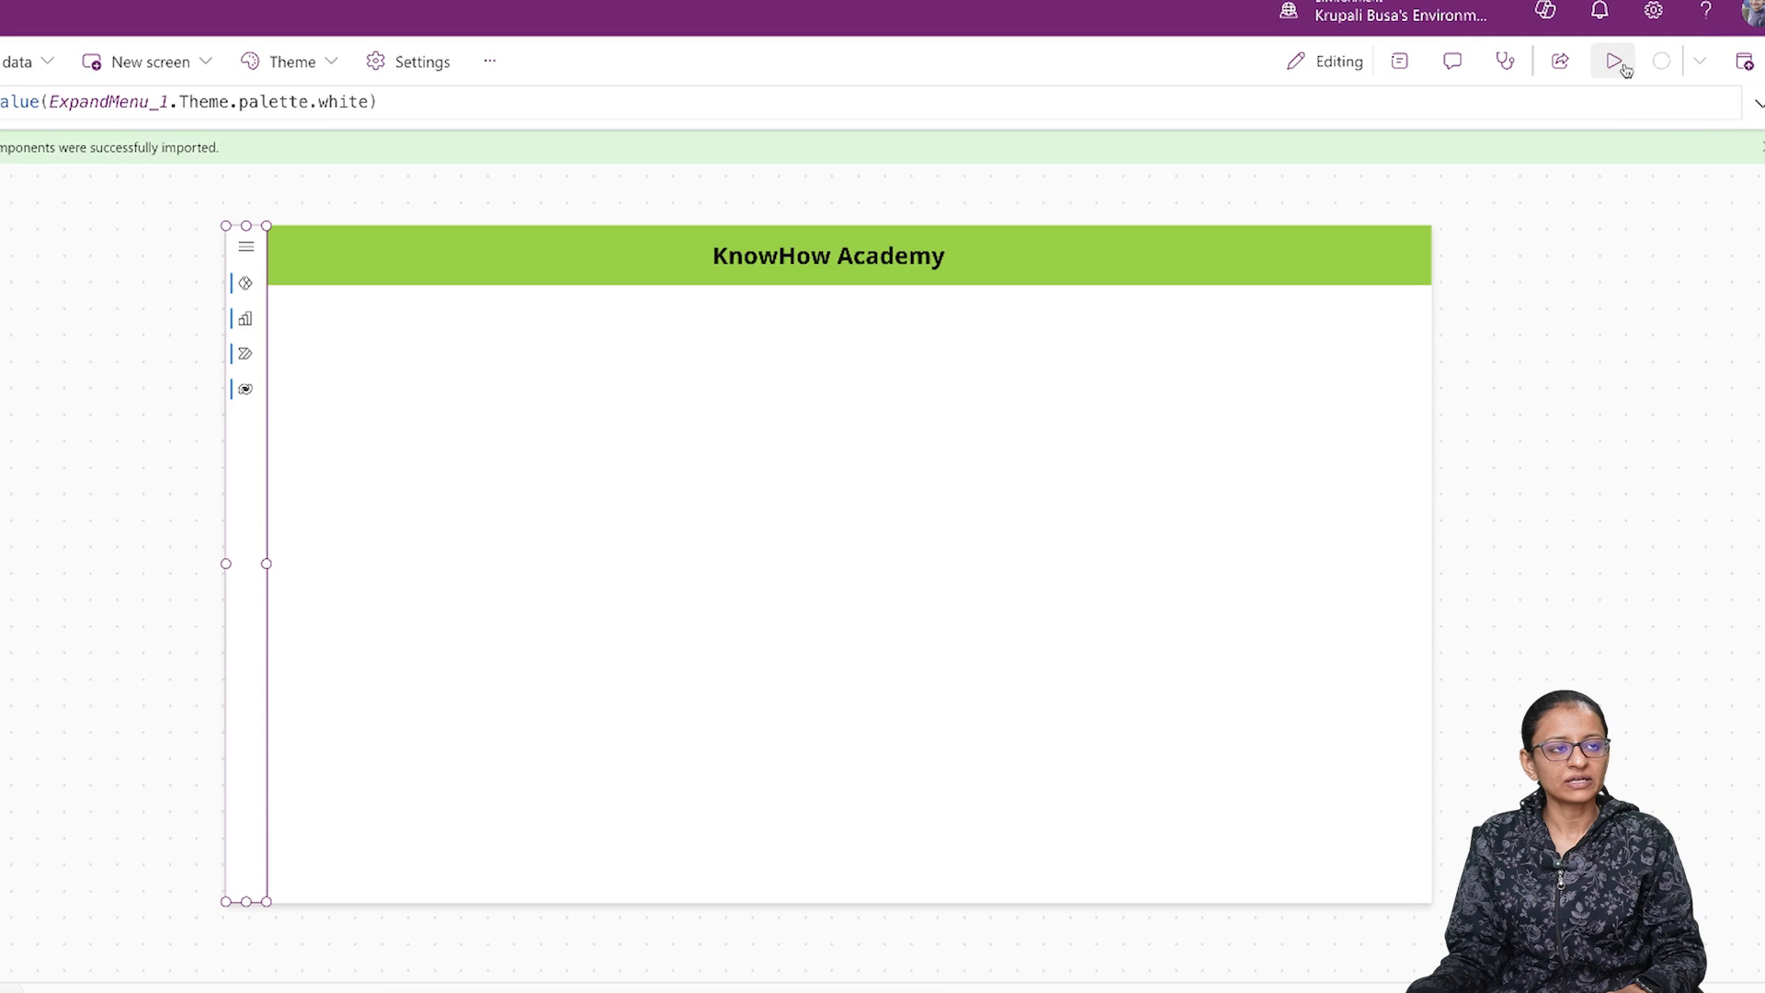
Step: Preview the app, expand and collapse the inserted menu, and return to editing
left_click(134, 137)
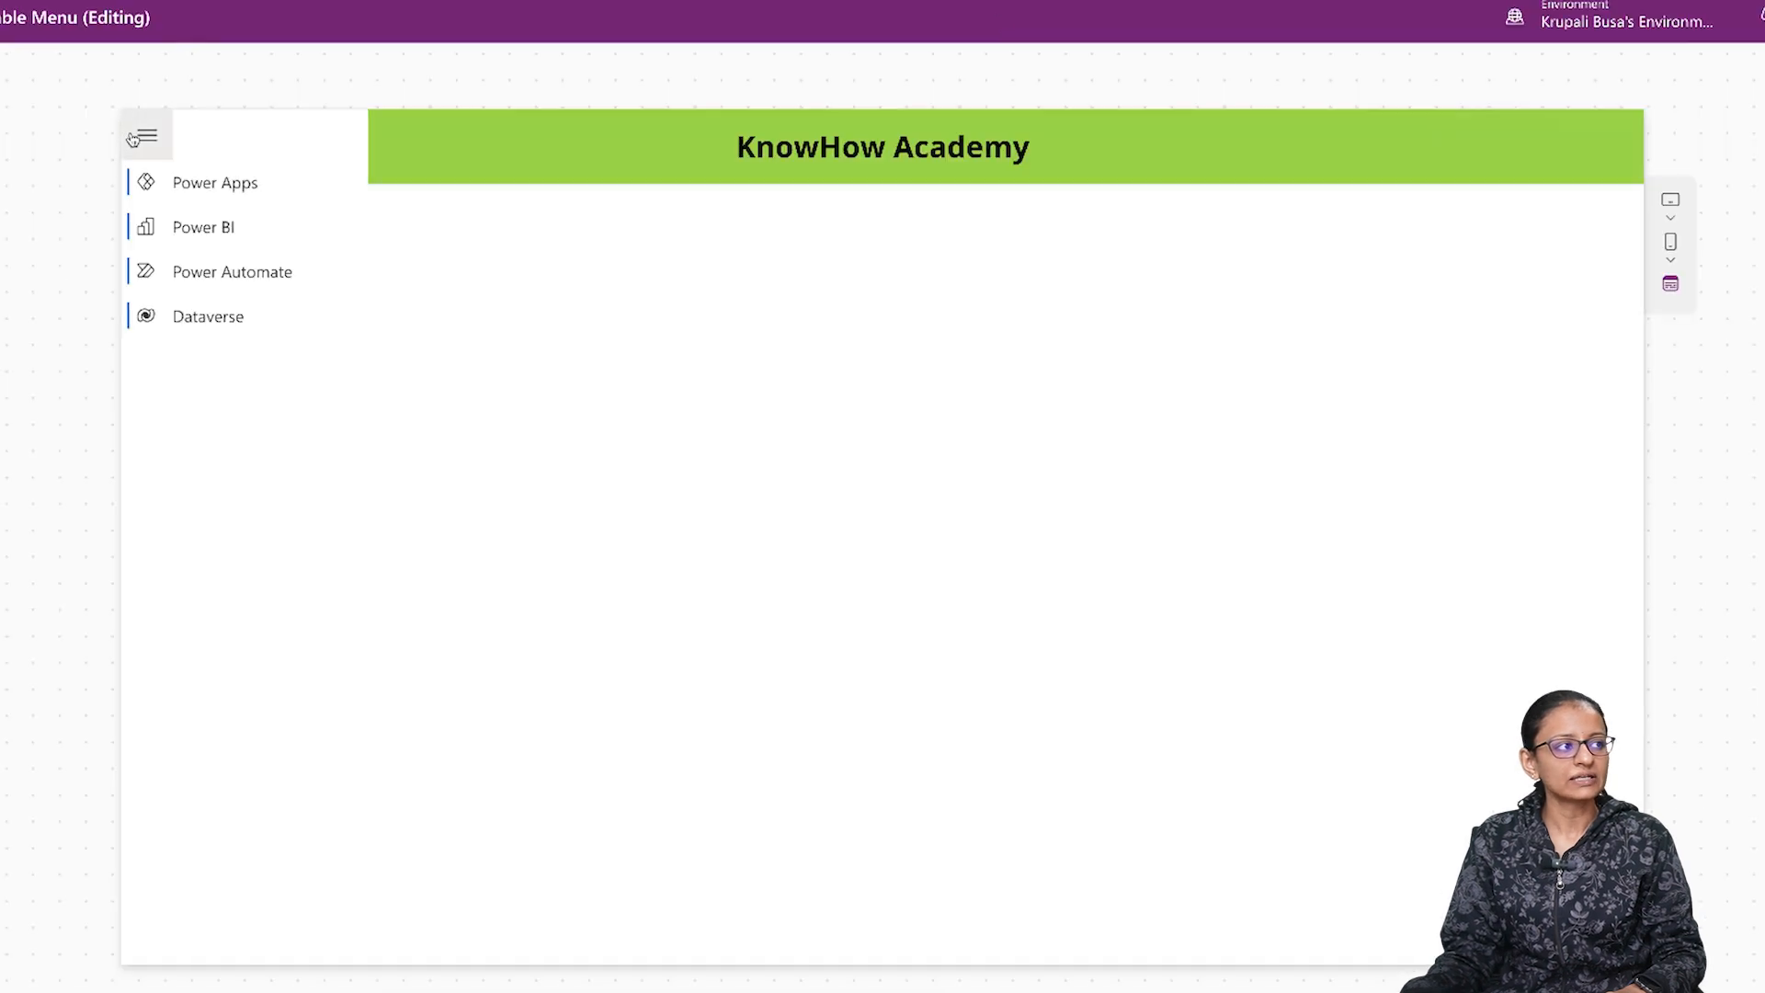
left_click(133, 139)
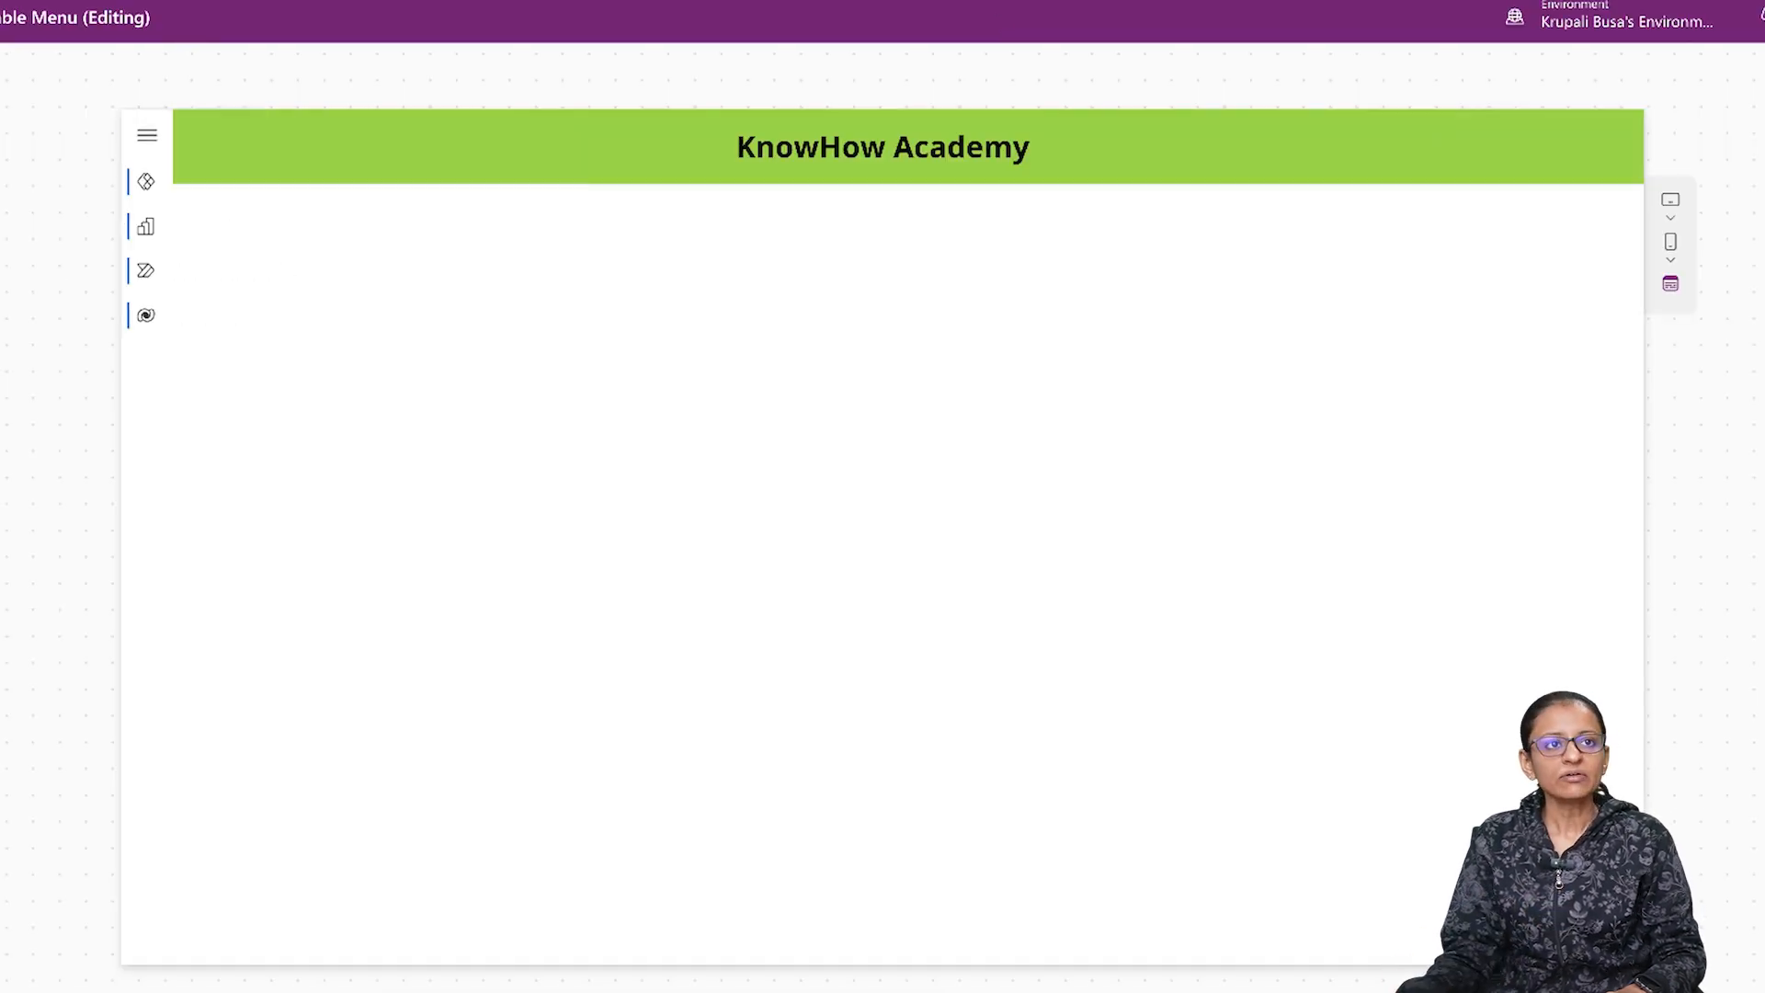
key("Escape")
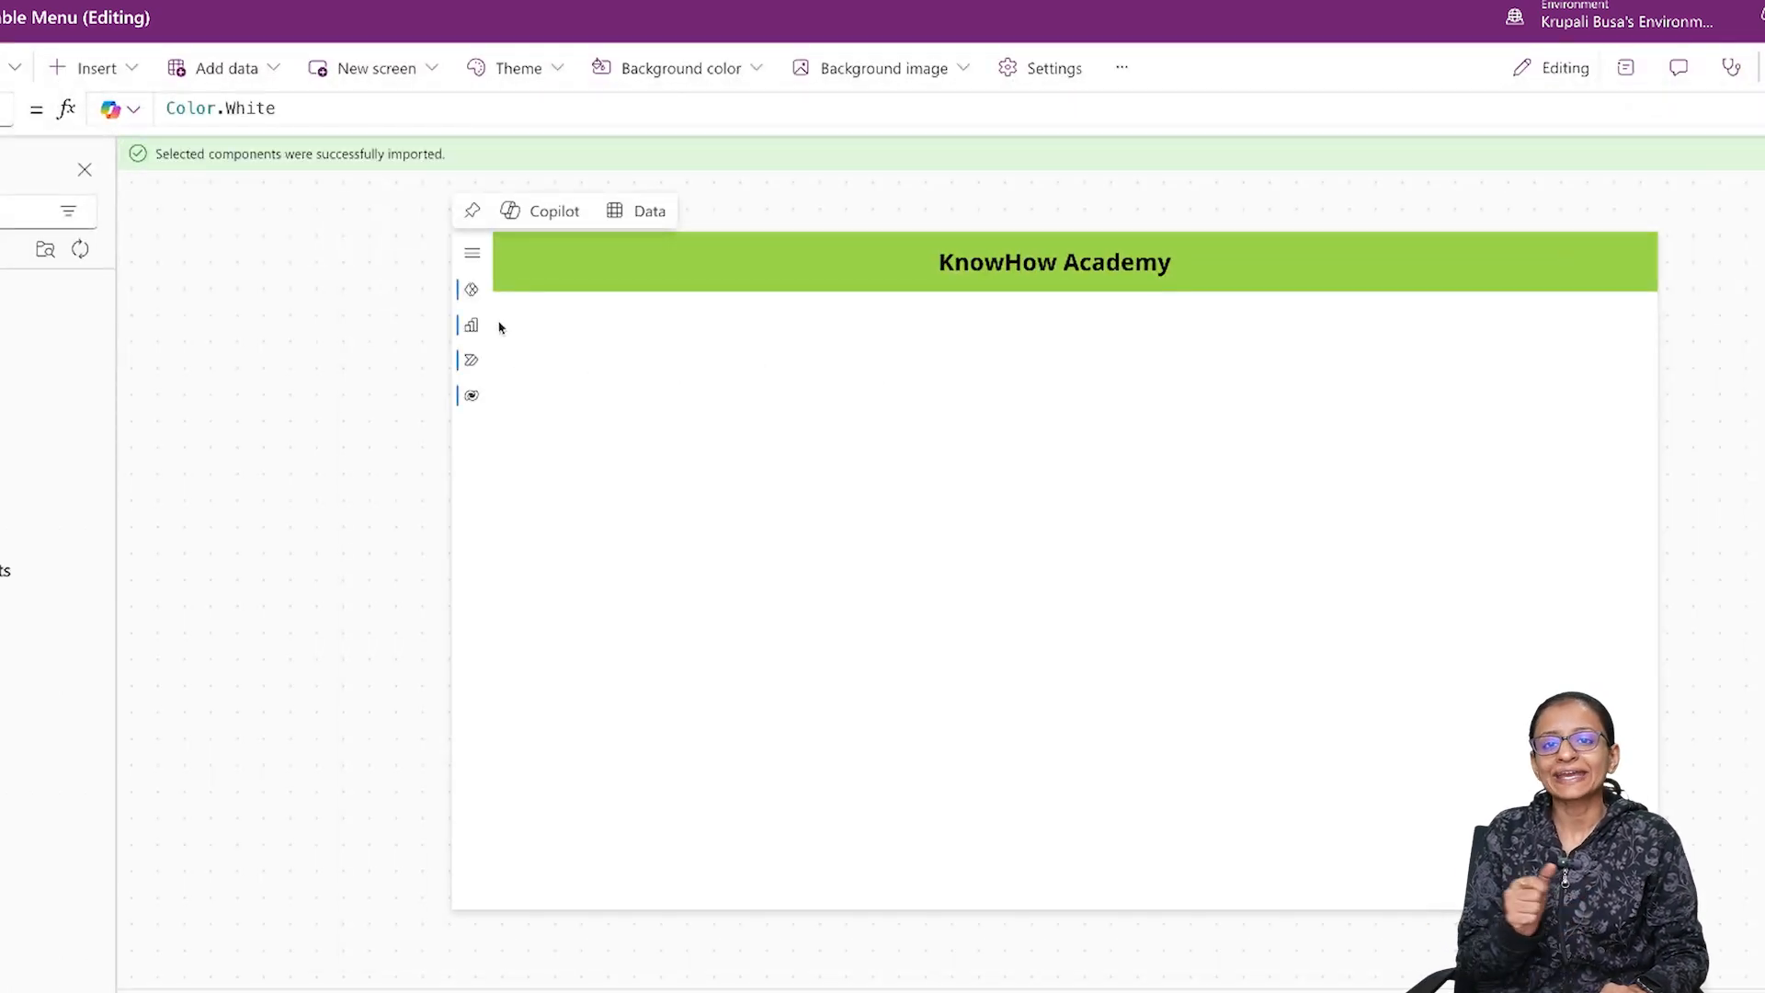
Step: Turn on DefaultExpandValue for the ExpandMenu component
left_click(465, 449)
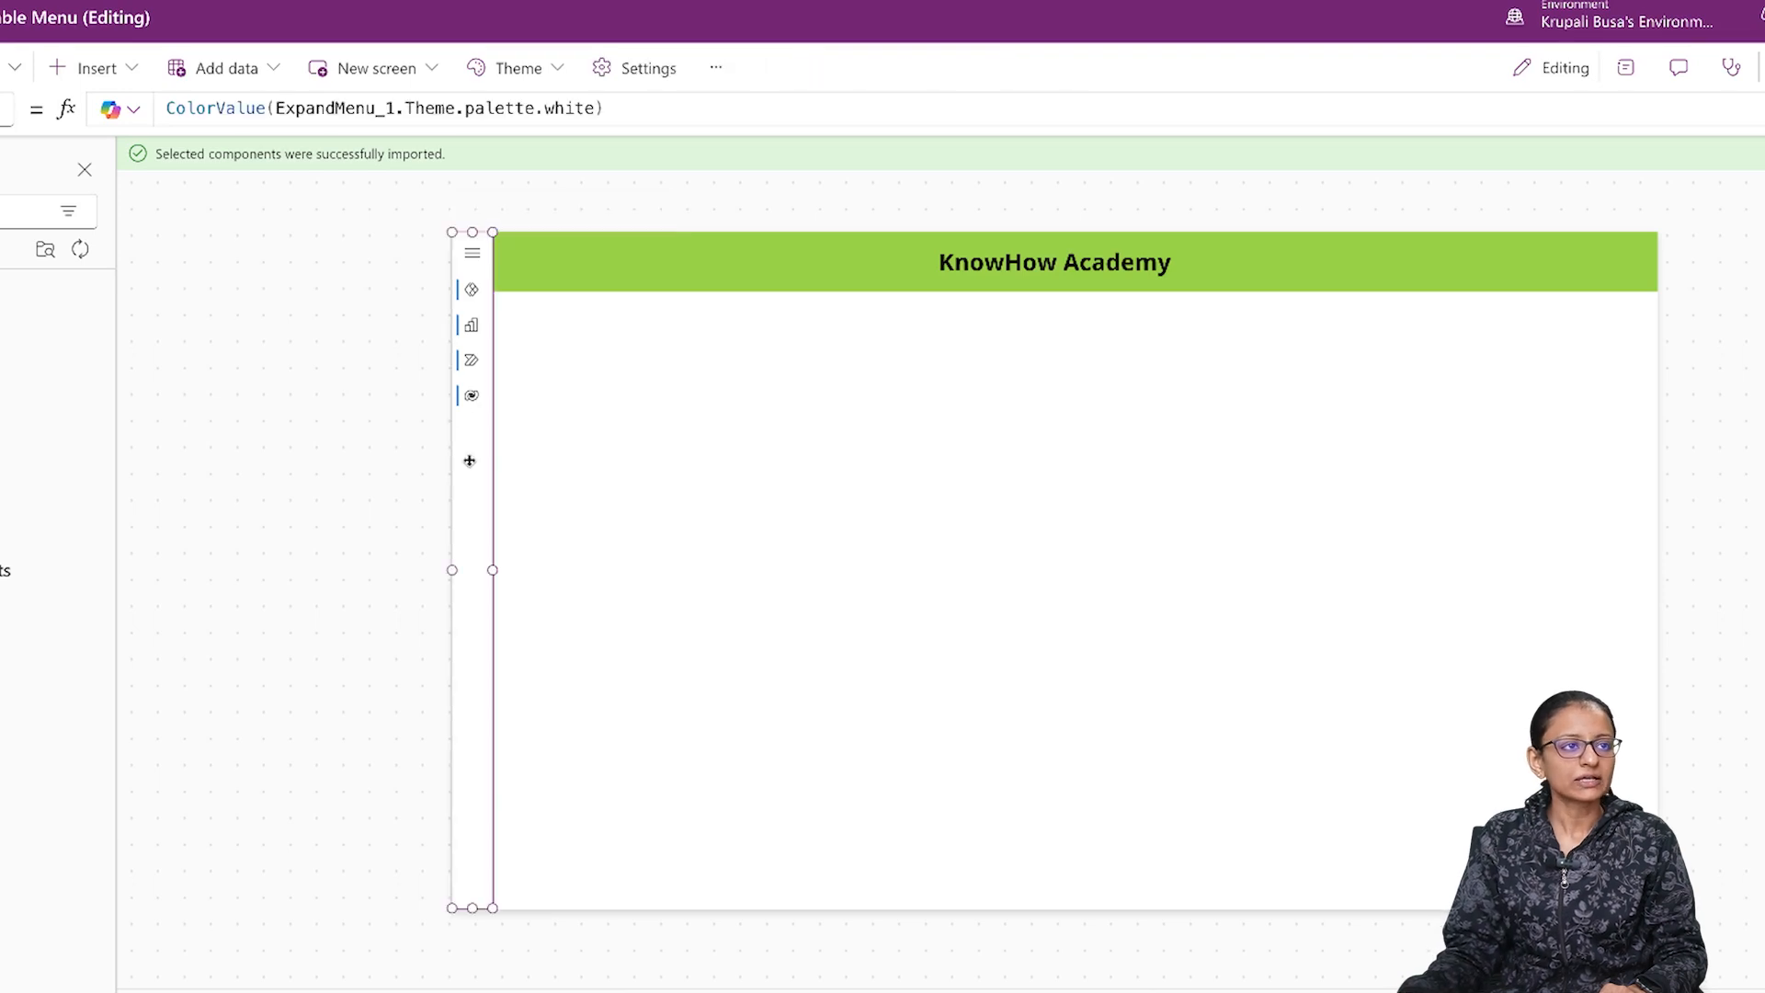
left_click(1622, 68)
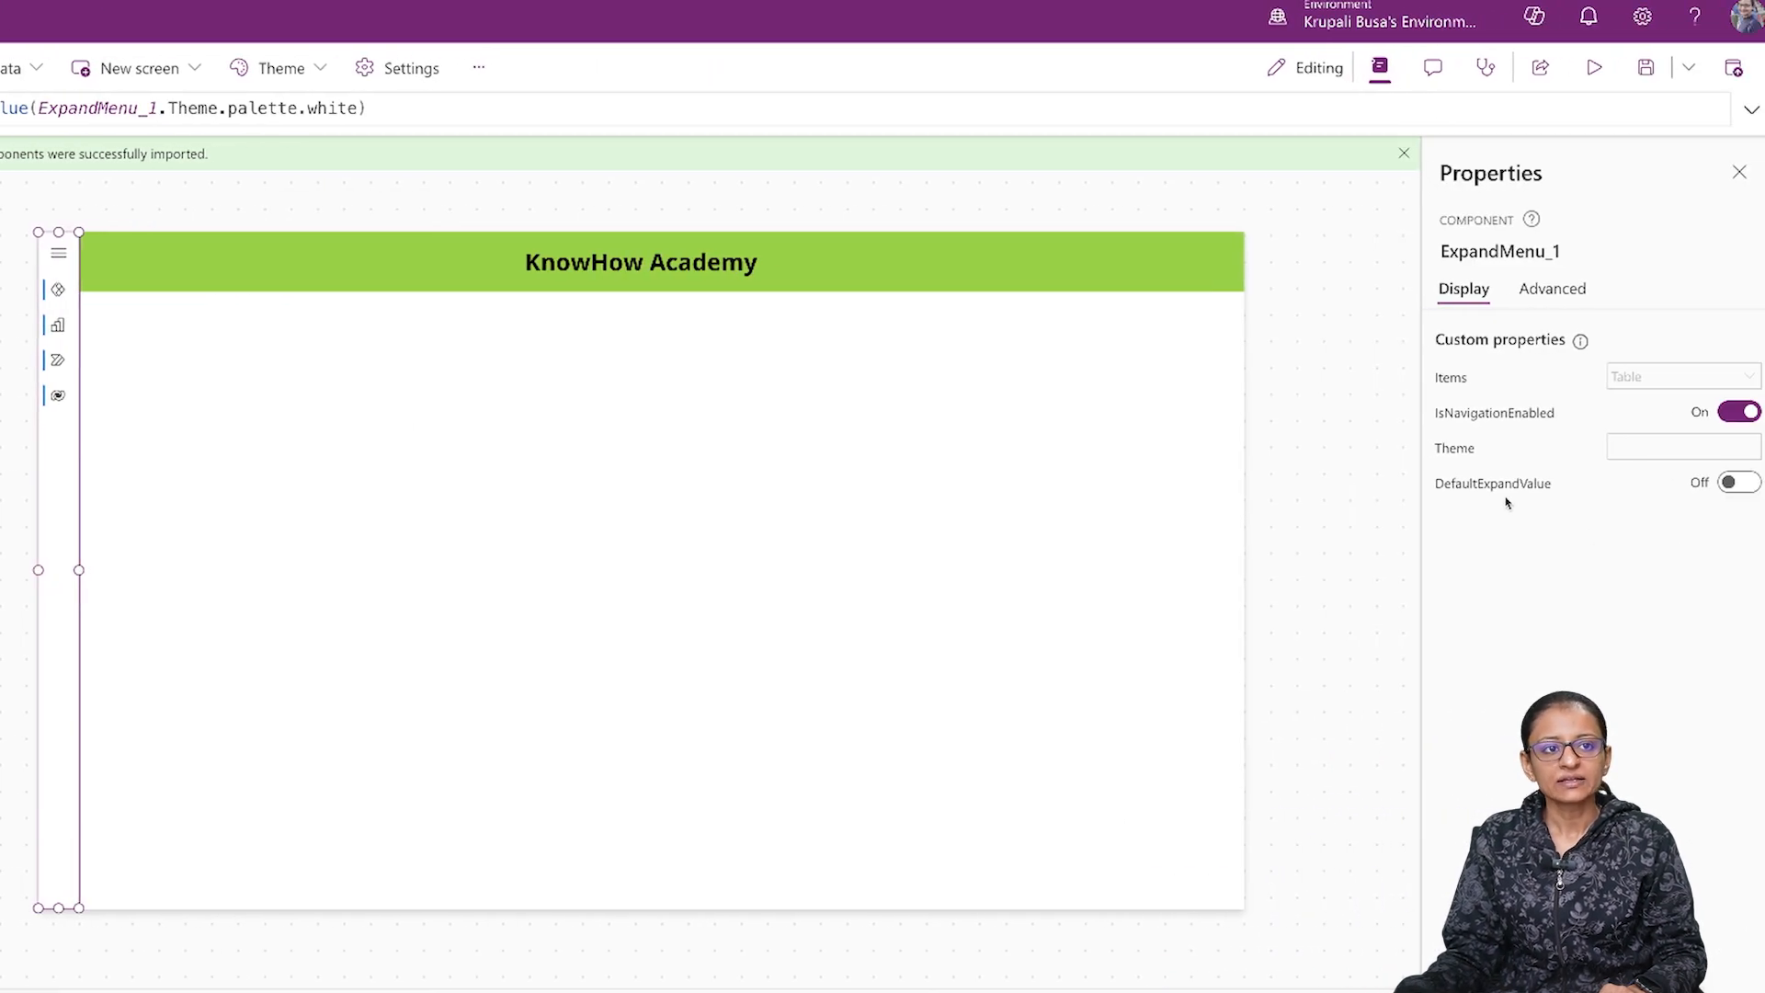
left_click(1749, 489)
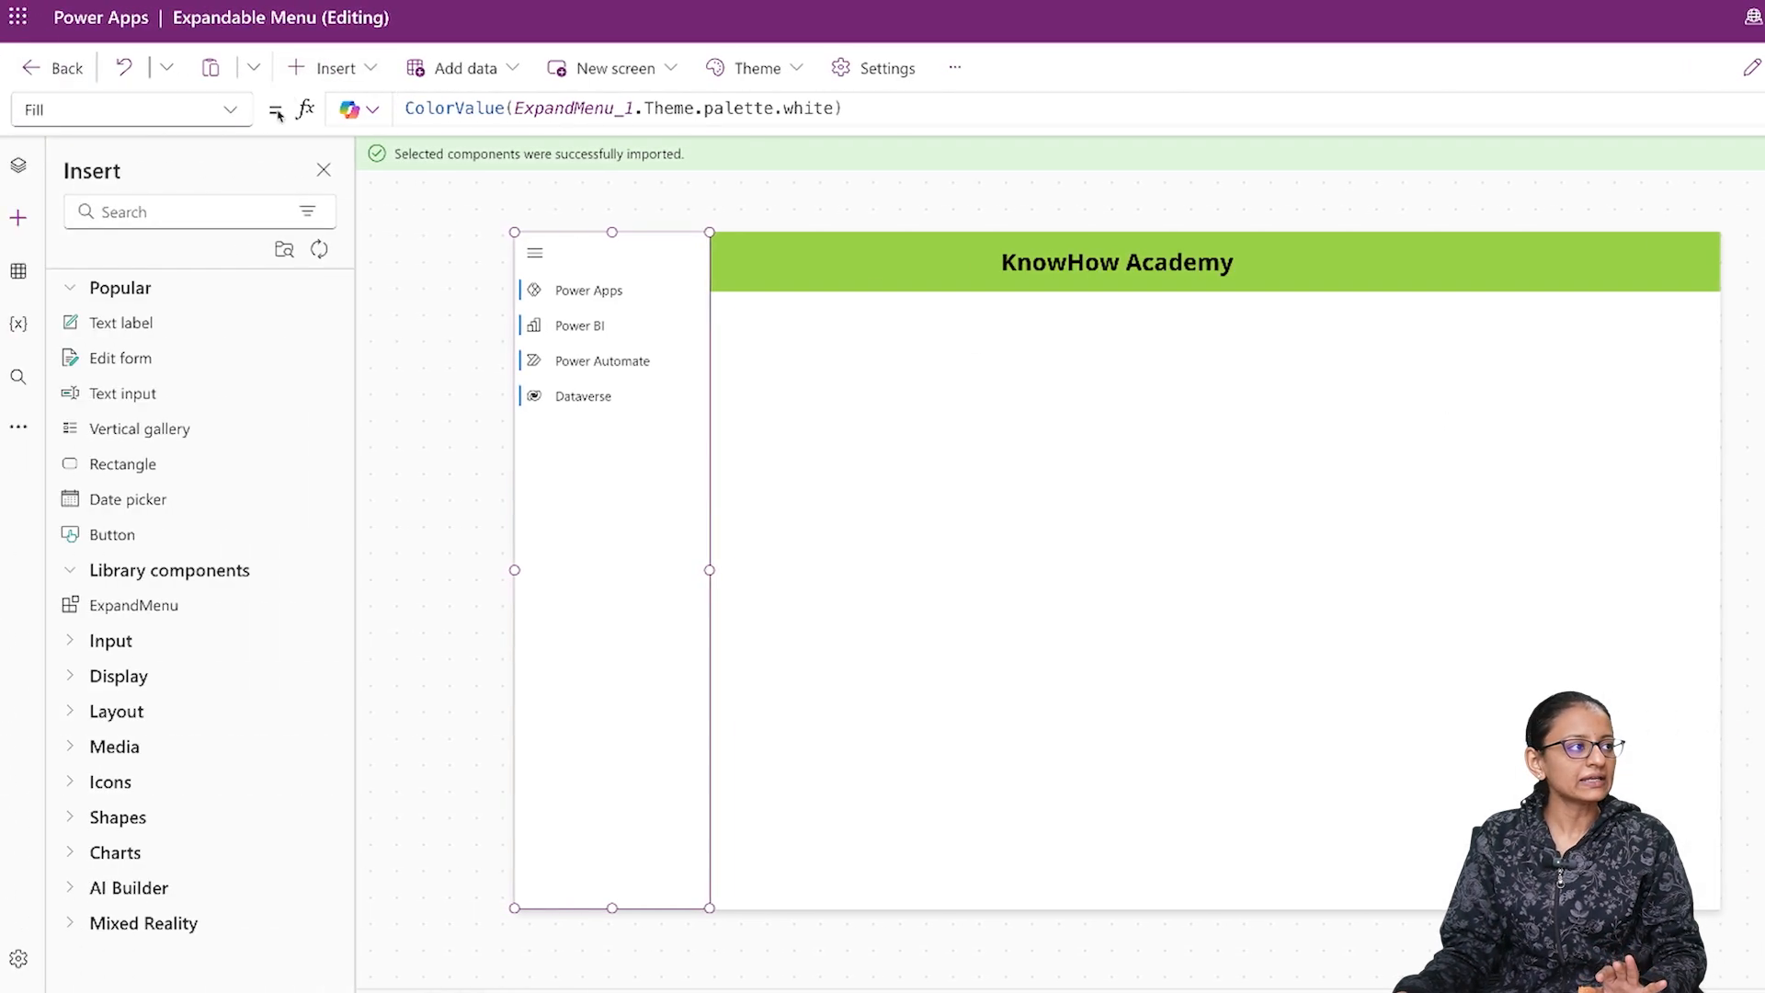
Step: Set the ExpandMenu component's OnExpandSelect property to true
left_click(231, 112)
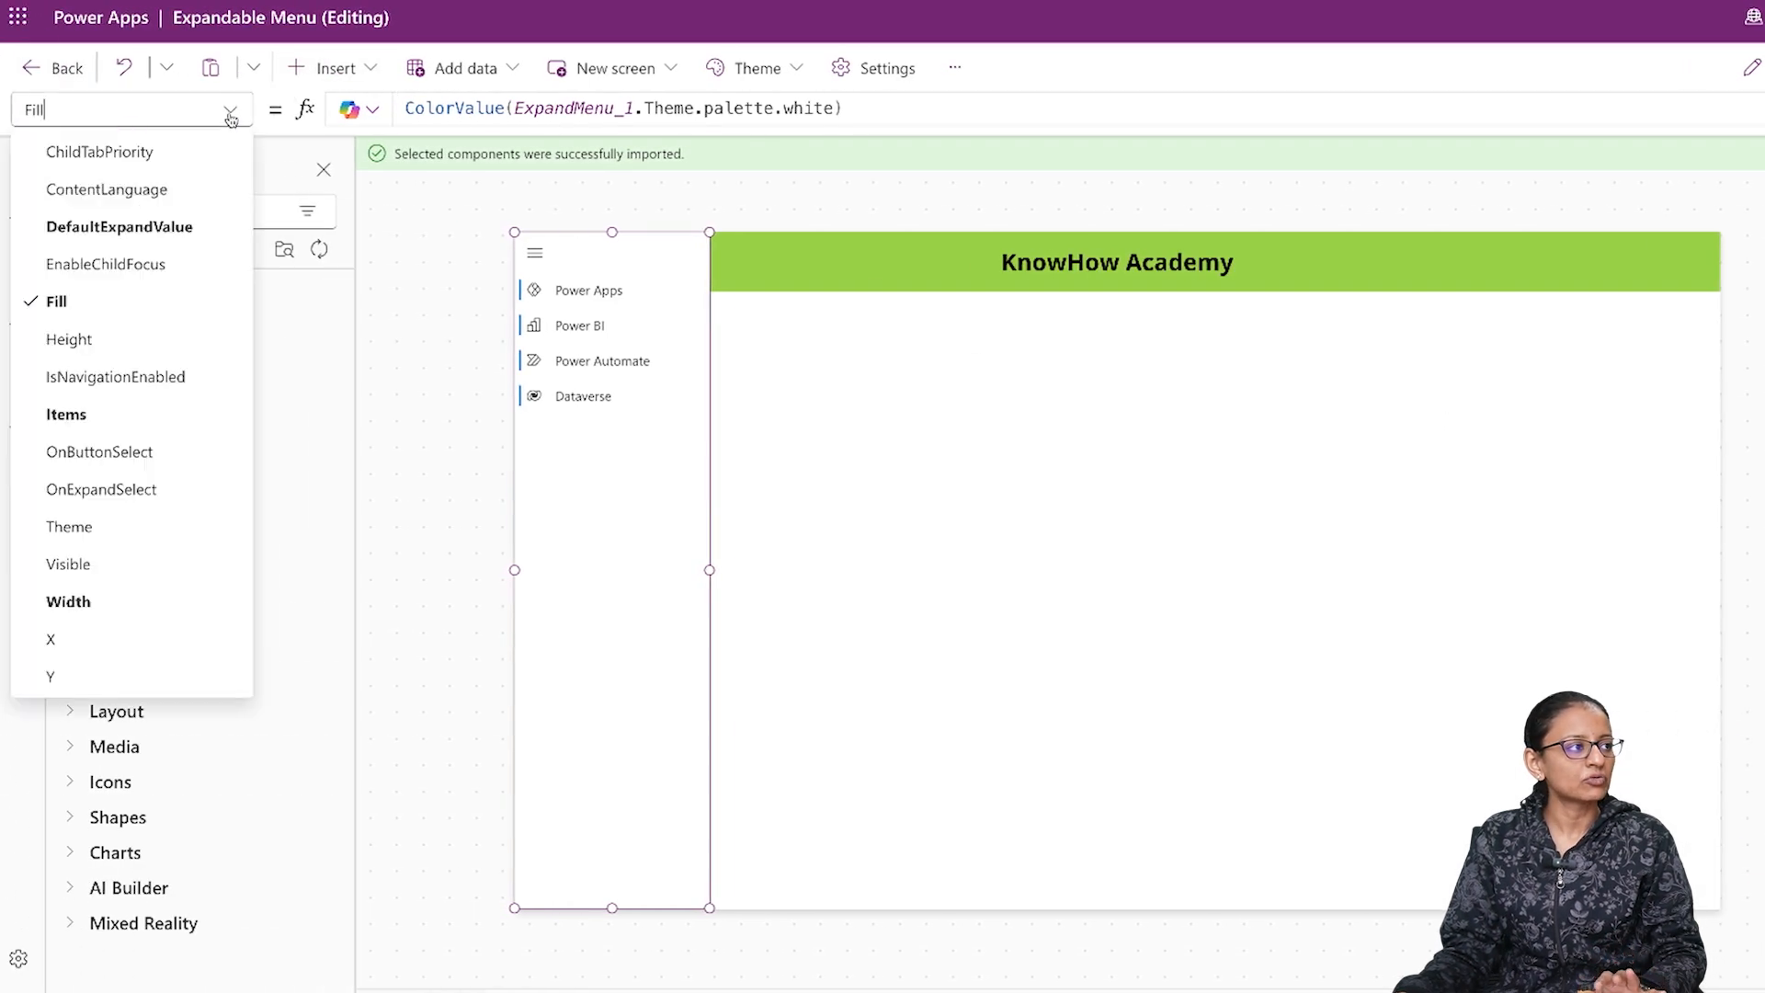
left_click(127, 496)
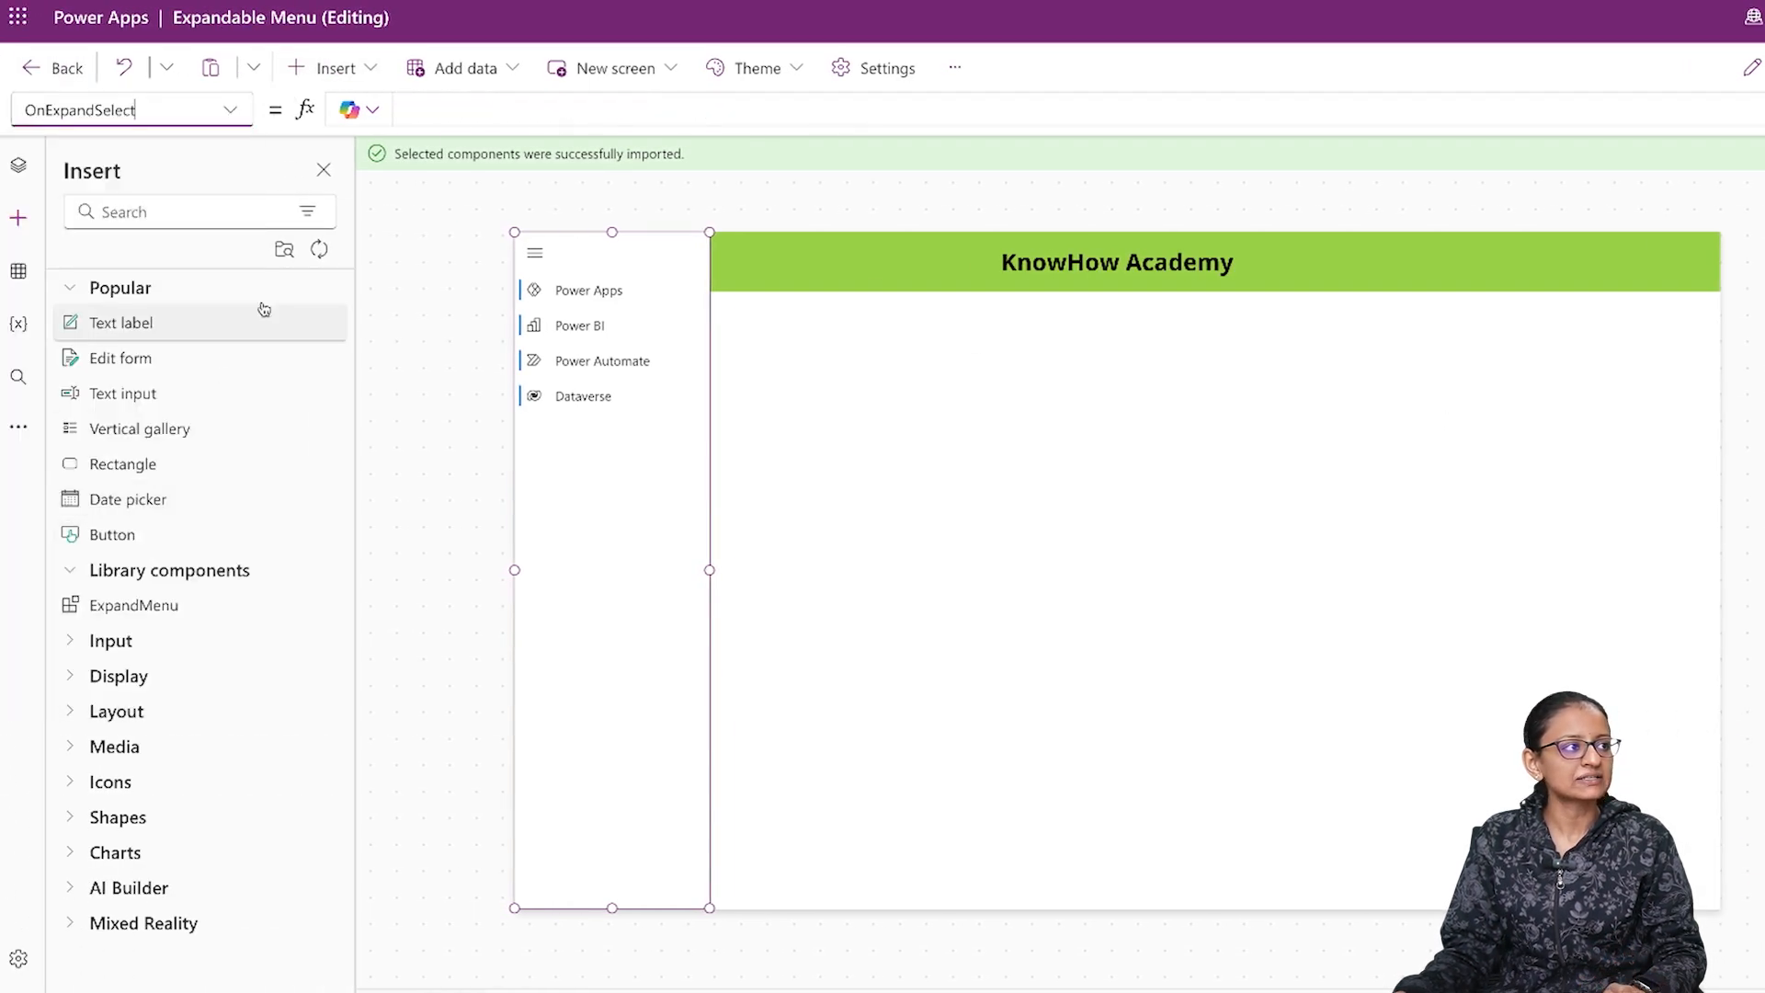
left_click(449, 112)
type("true")
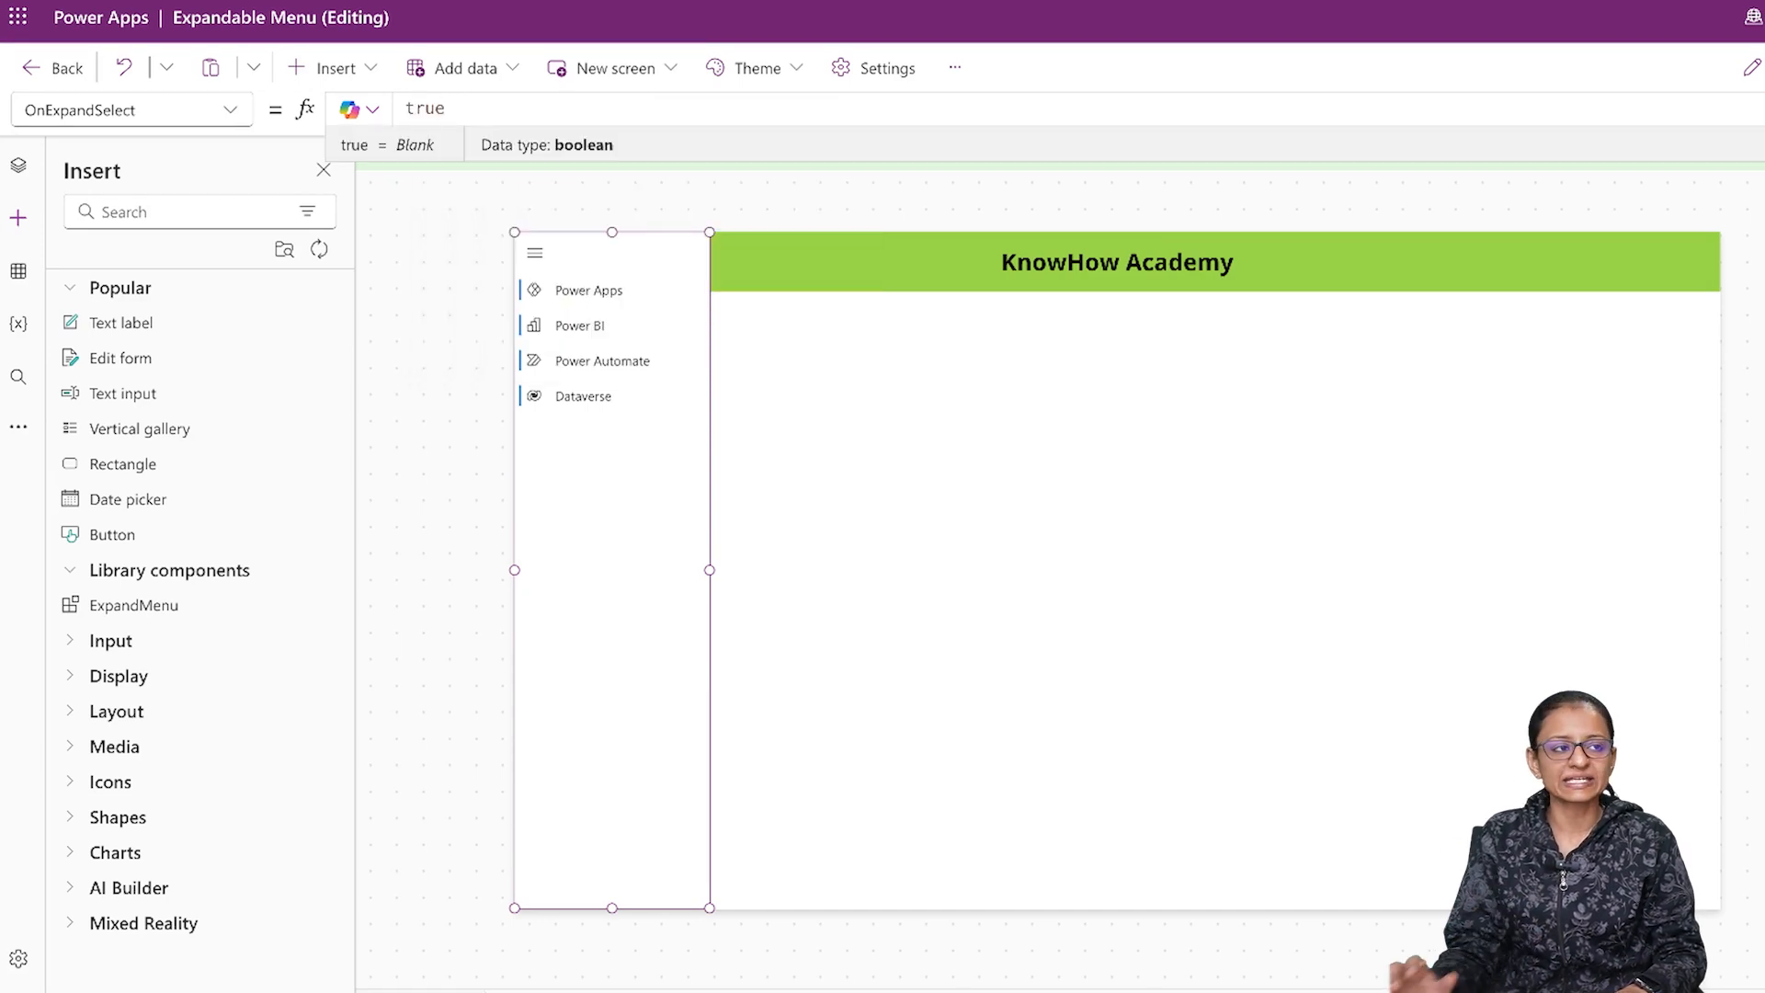
key("Return")
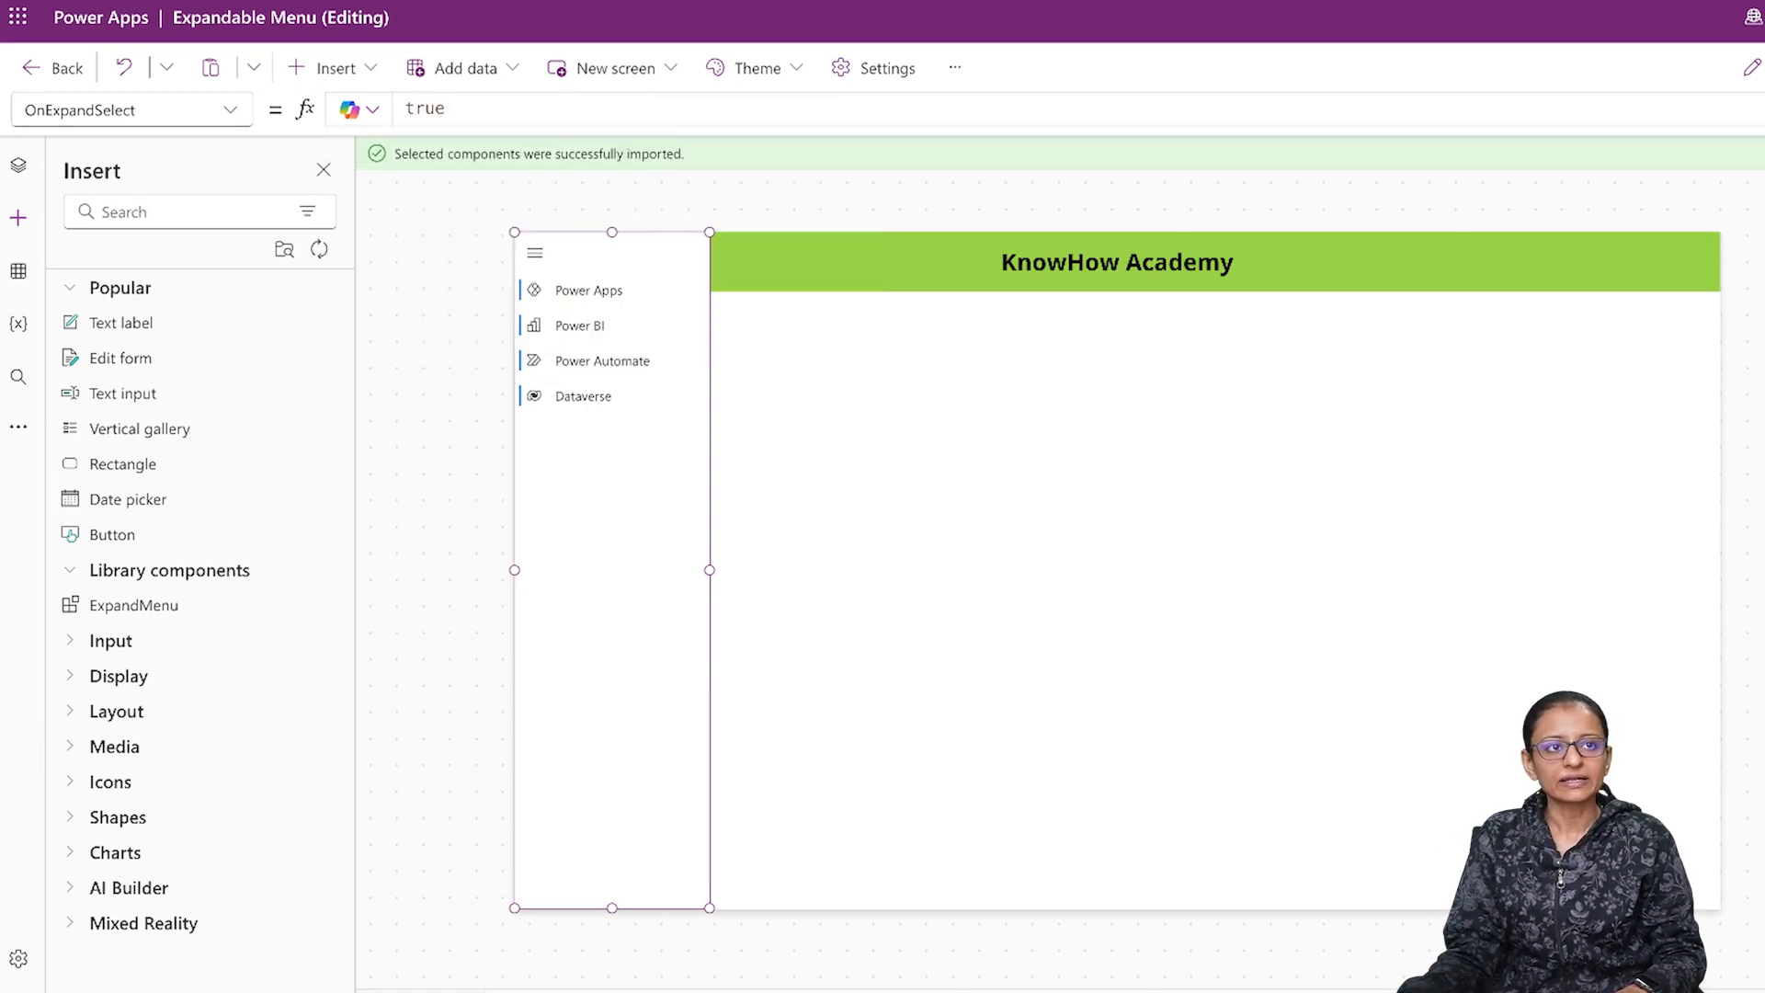
Step: Preview the app to test collapsing and re-expanding the menu with the new settings, and return to editing
key("F5")
left_click(154, 143)
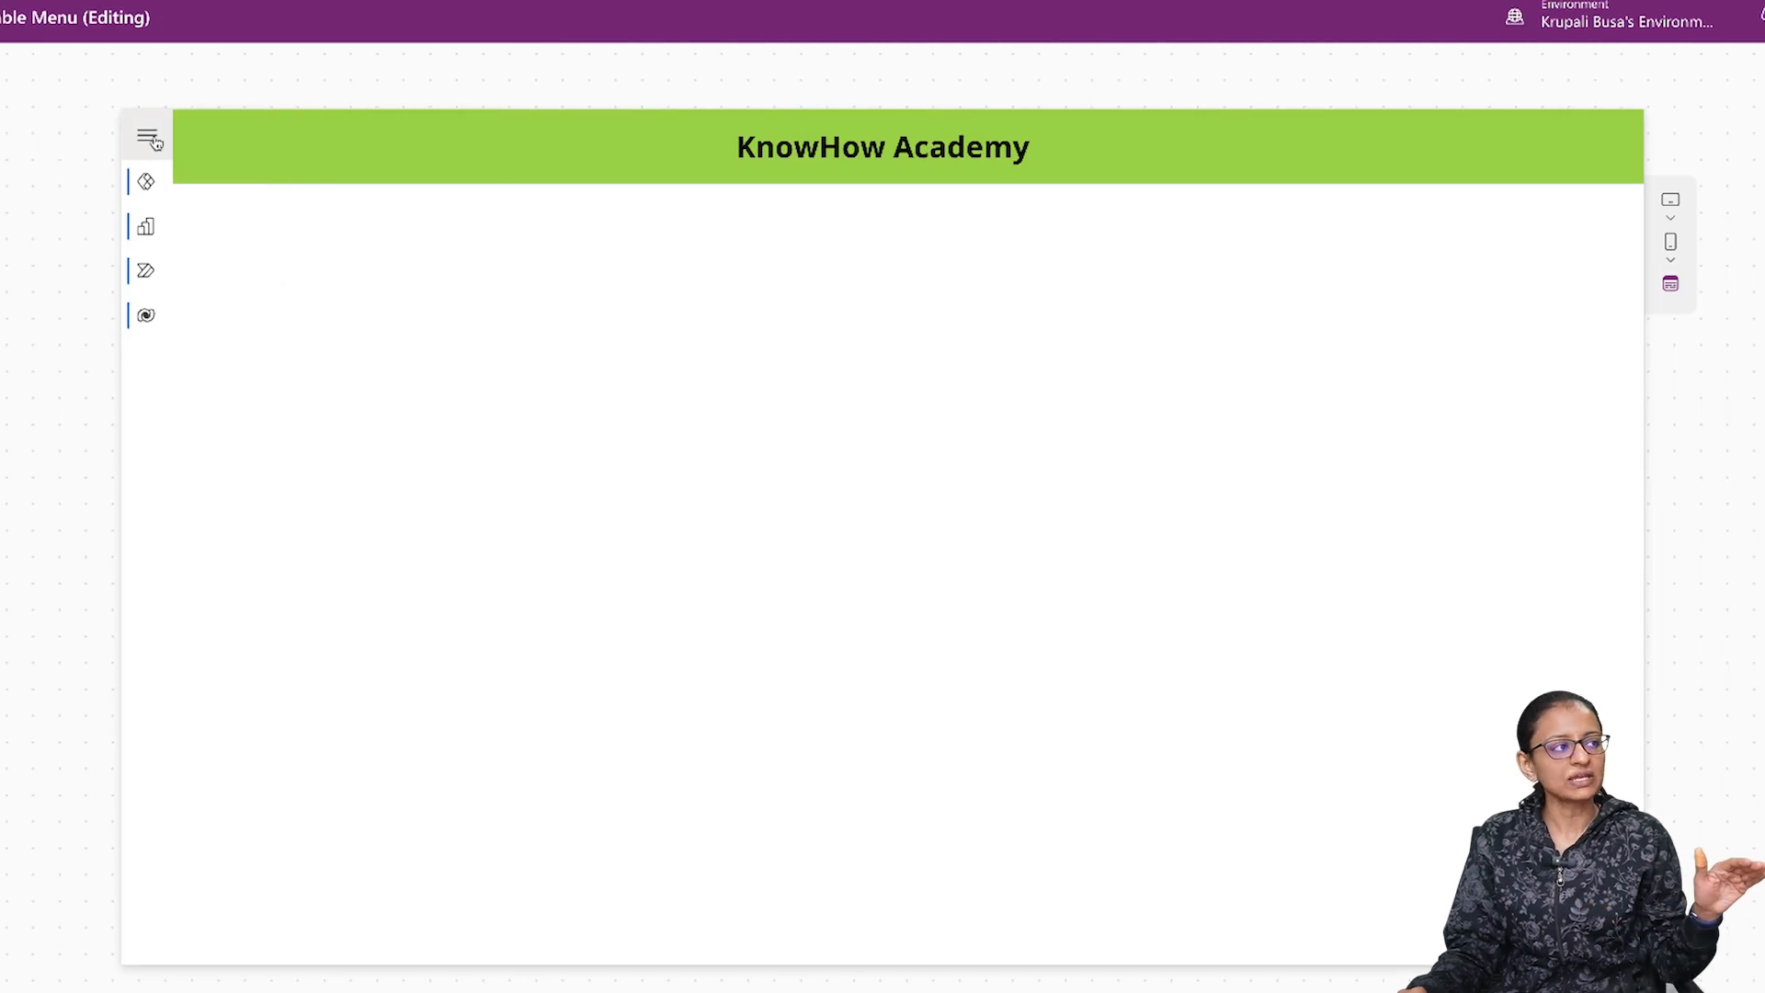
left_click(154, 143)
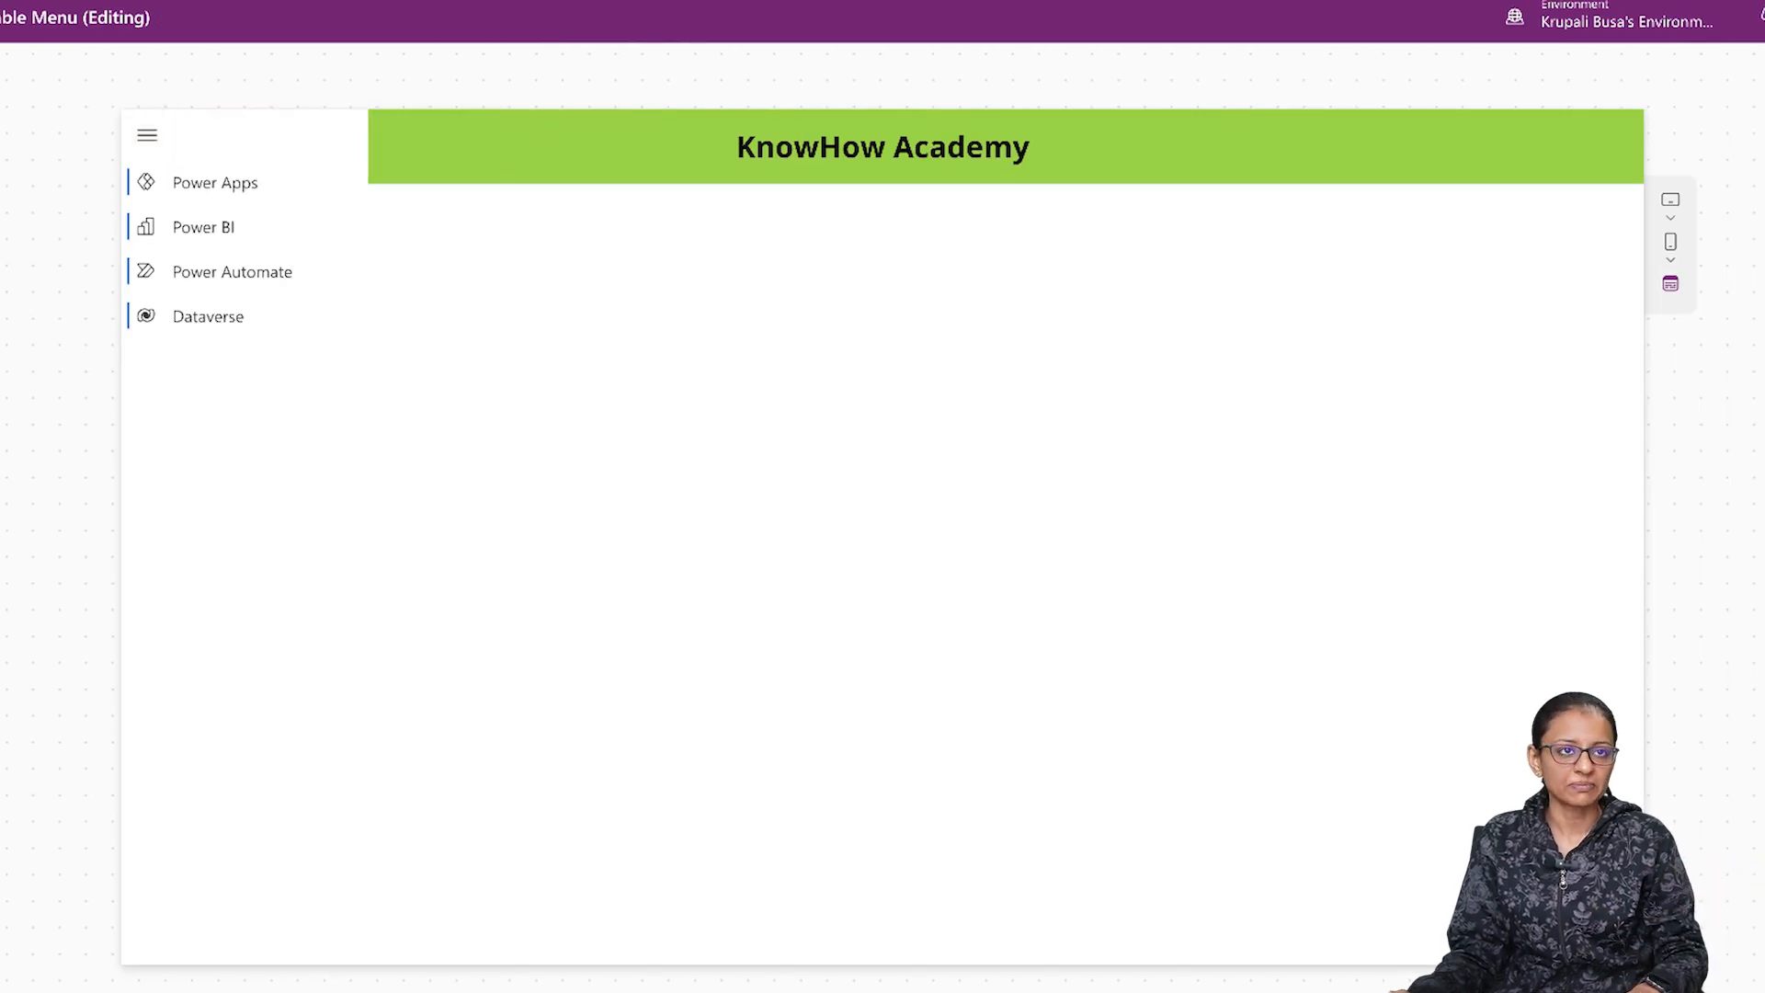
key("Escape")
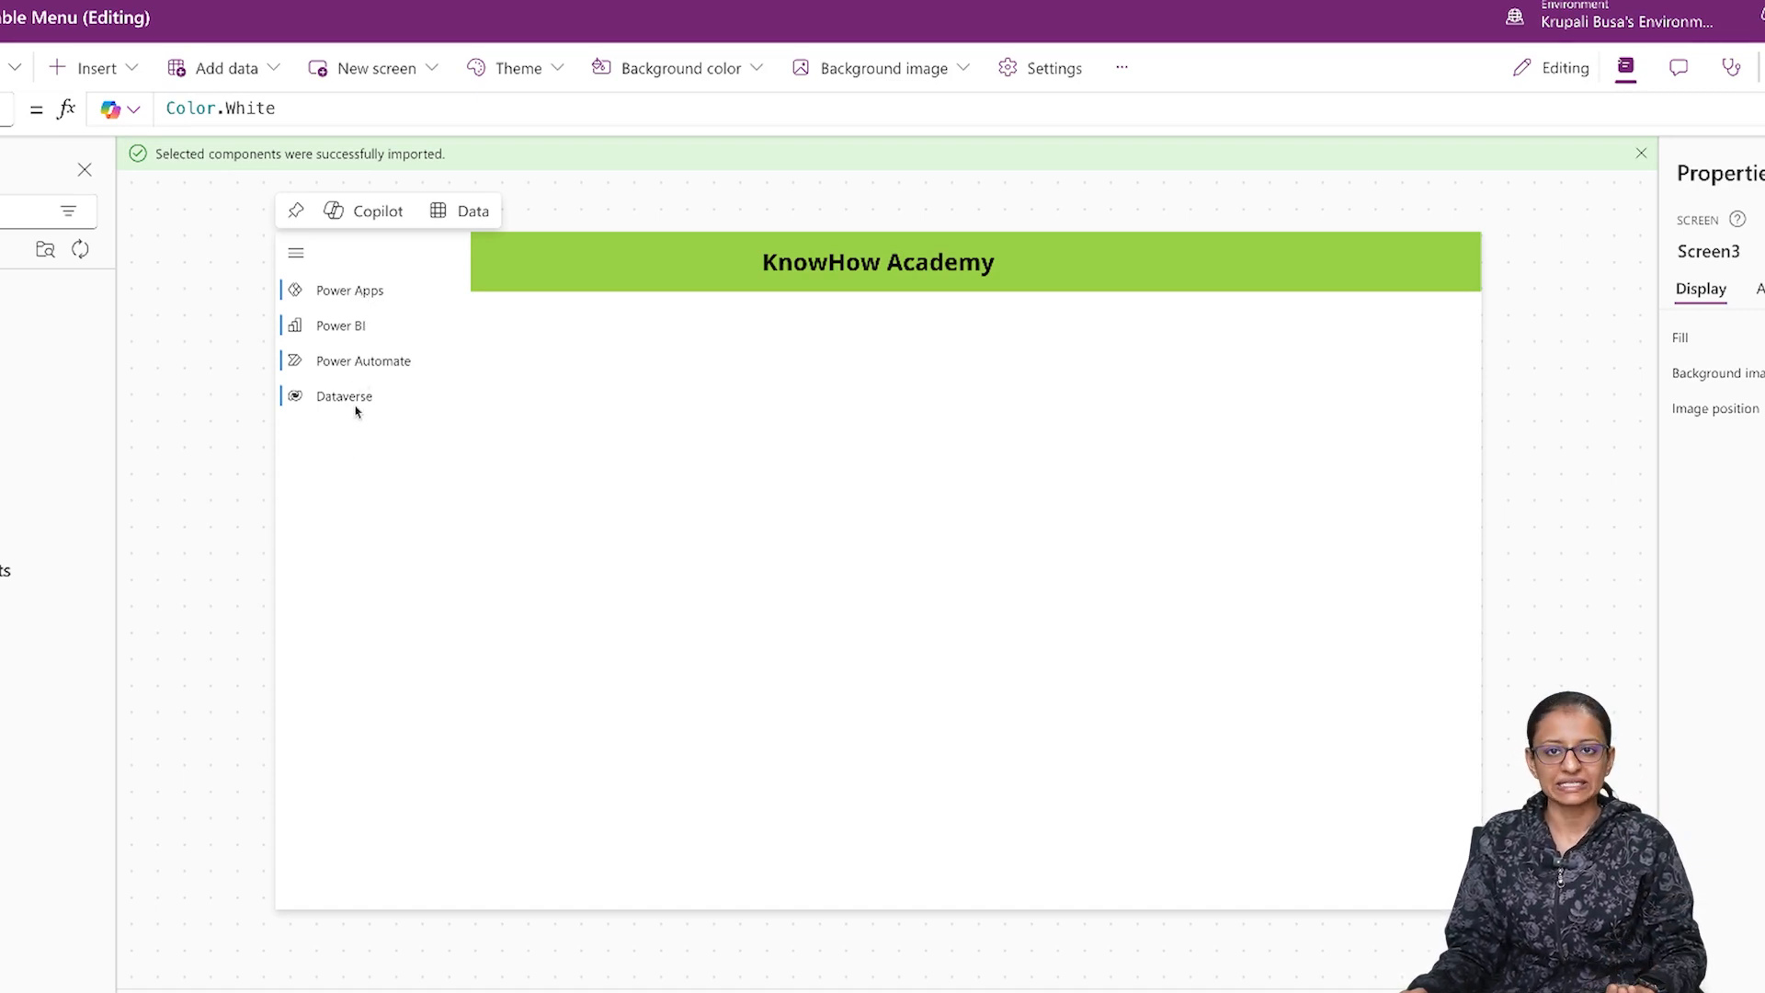
Step: Delete the Power Automate and Dataverse records from the ExpandMenu's Items table, including the trailing comma after the Power BI record
left_click(363, 460)
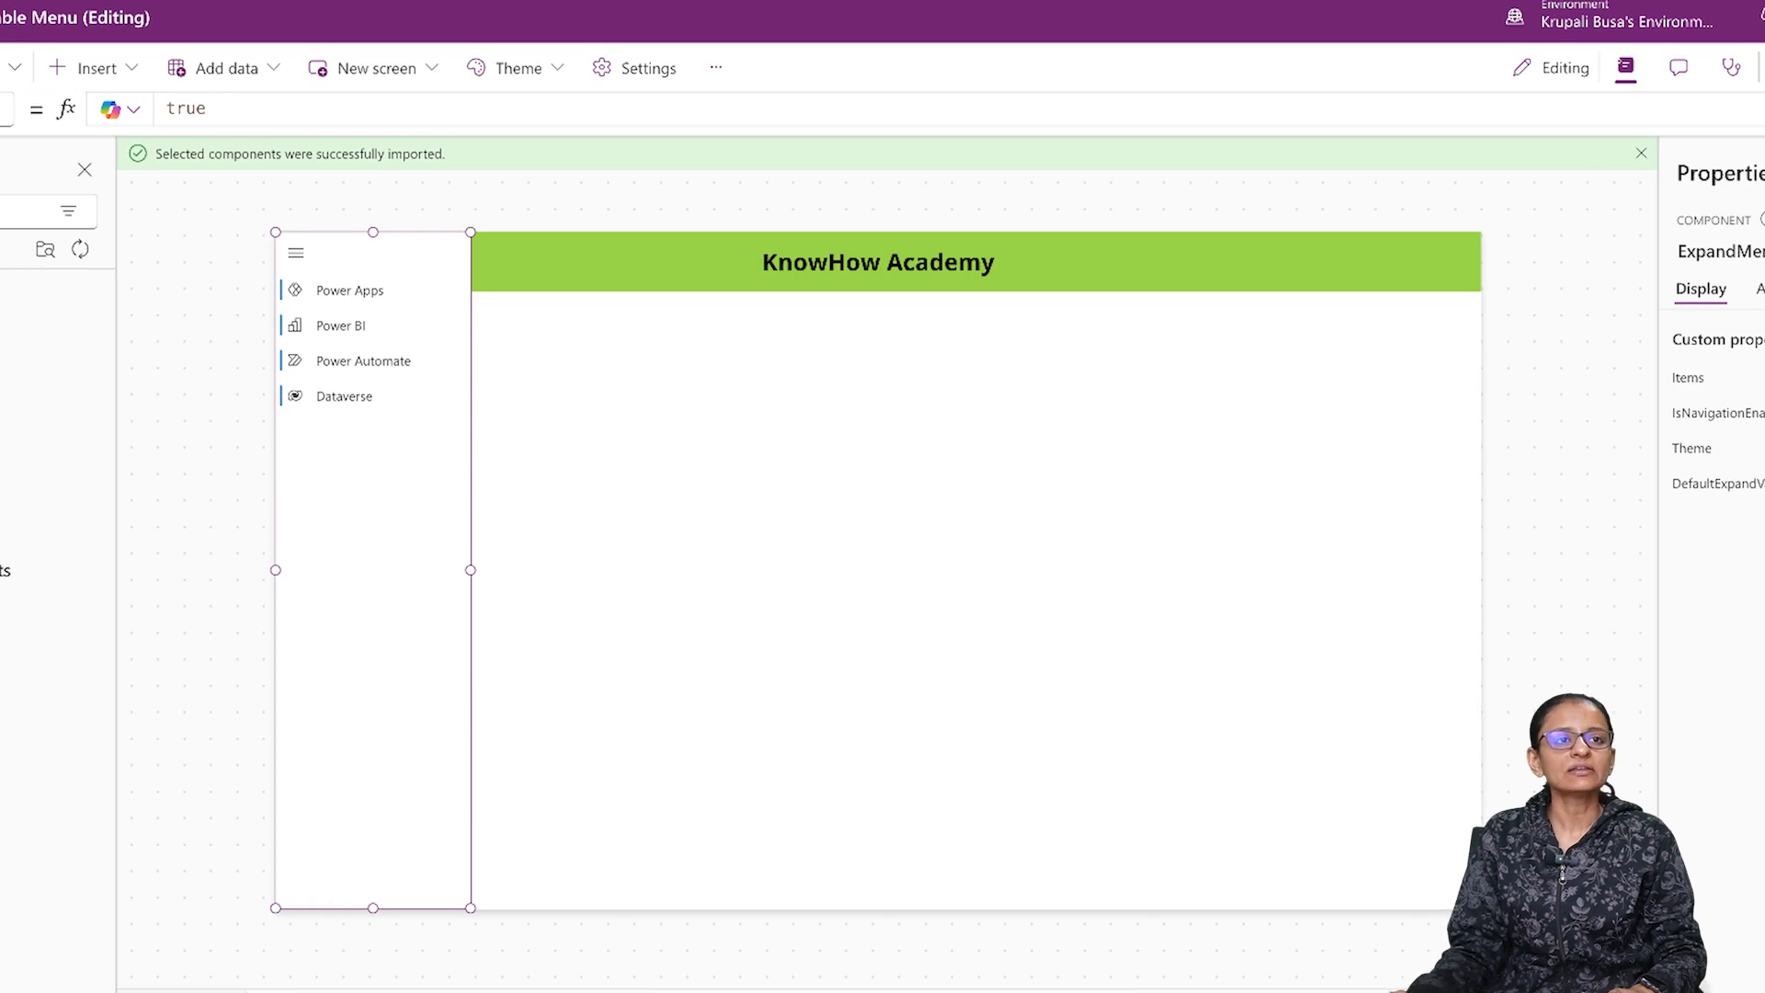
left_click(225, 114)
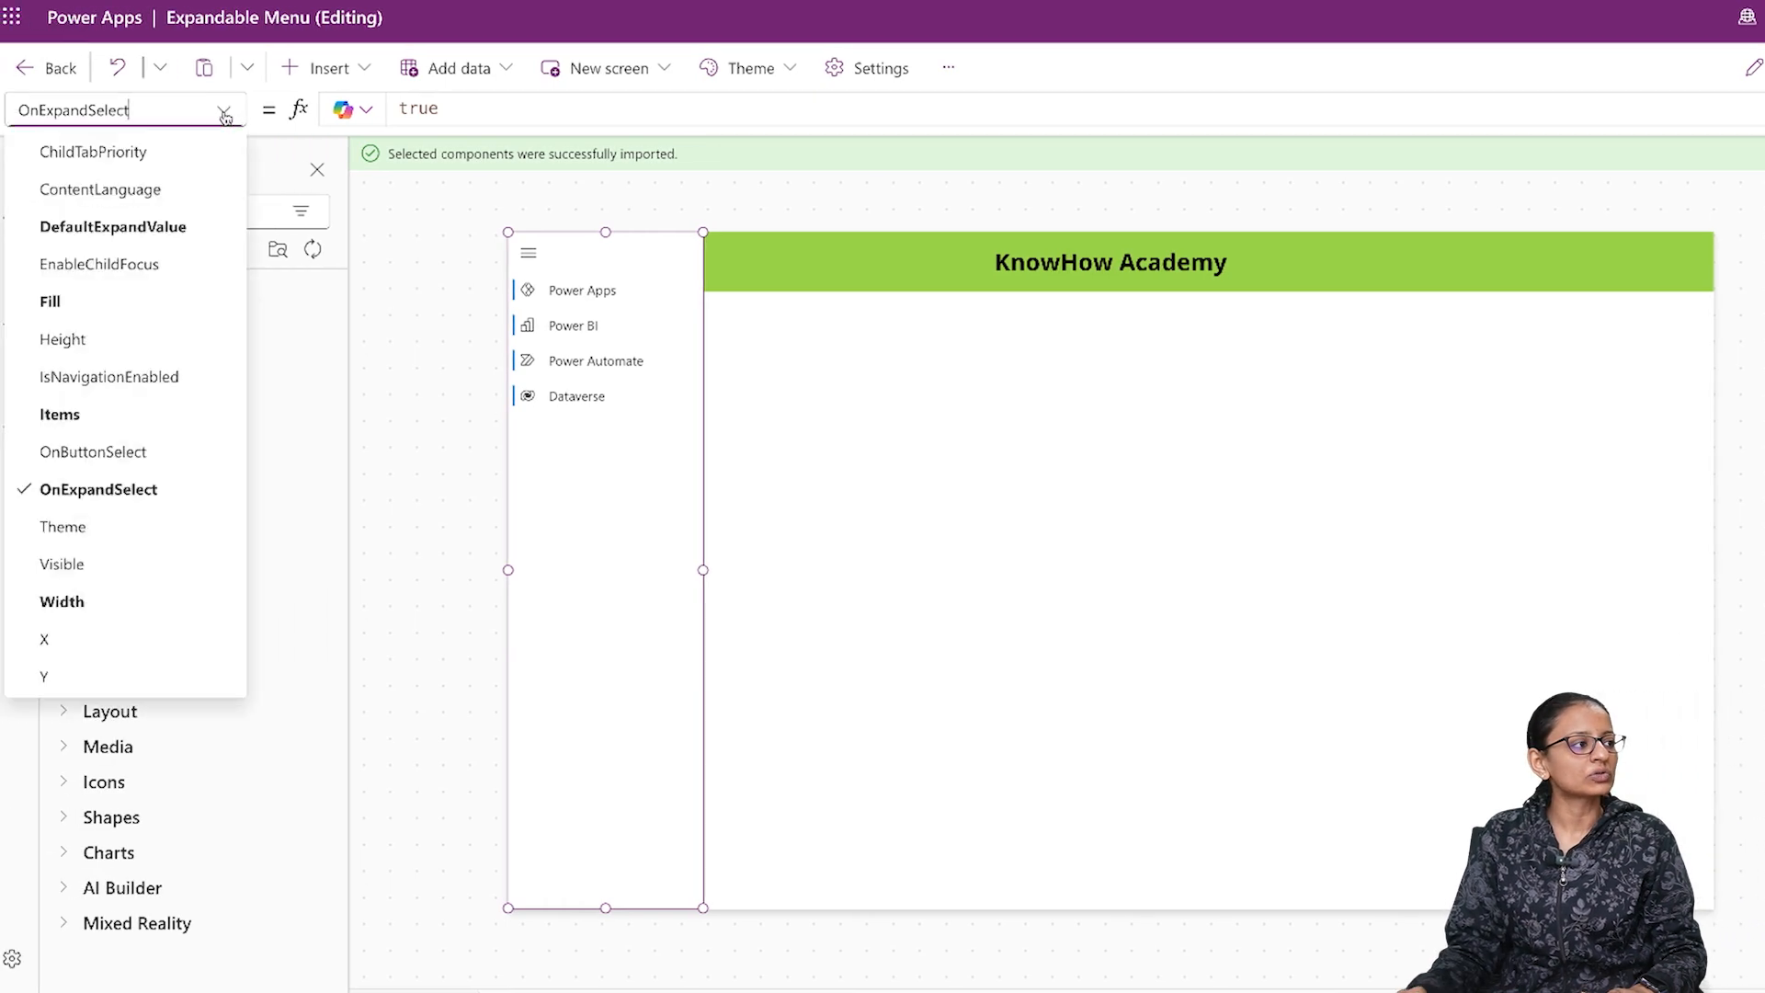
left_click(57, 414)
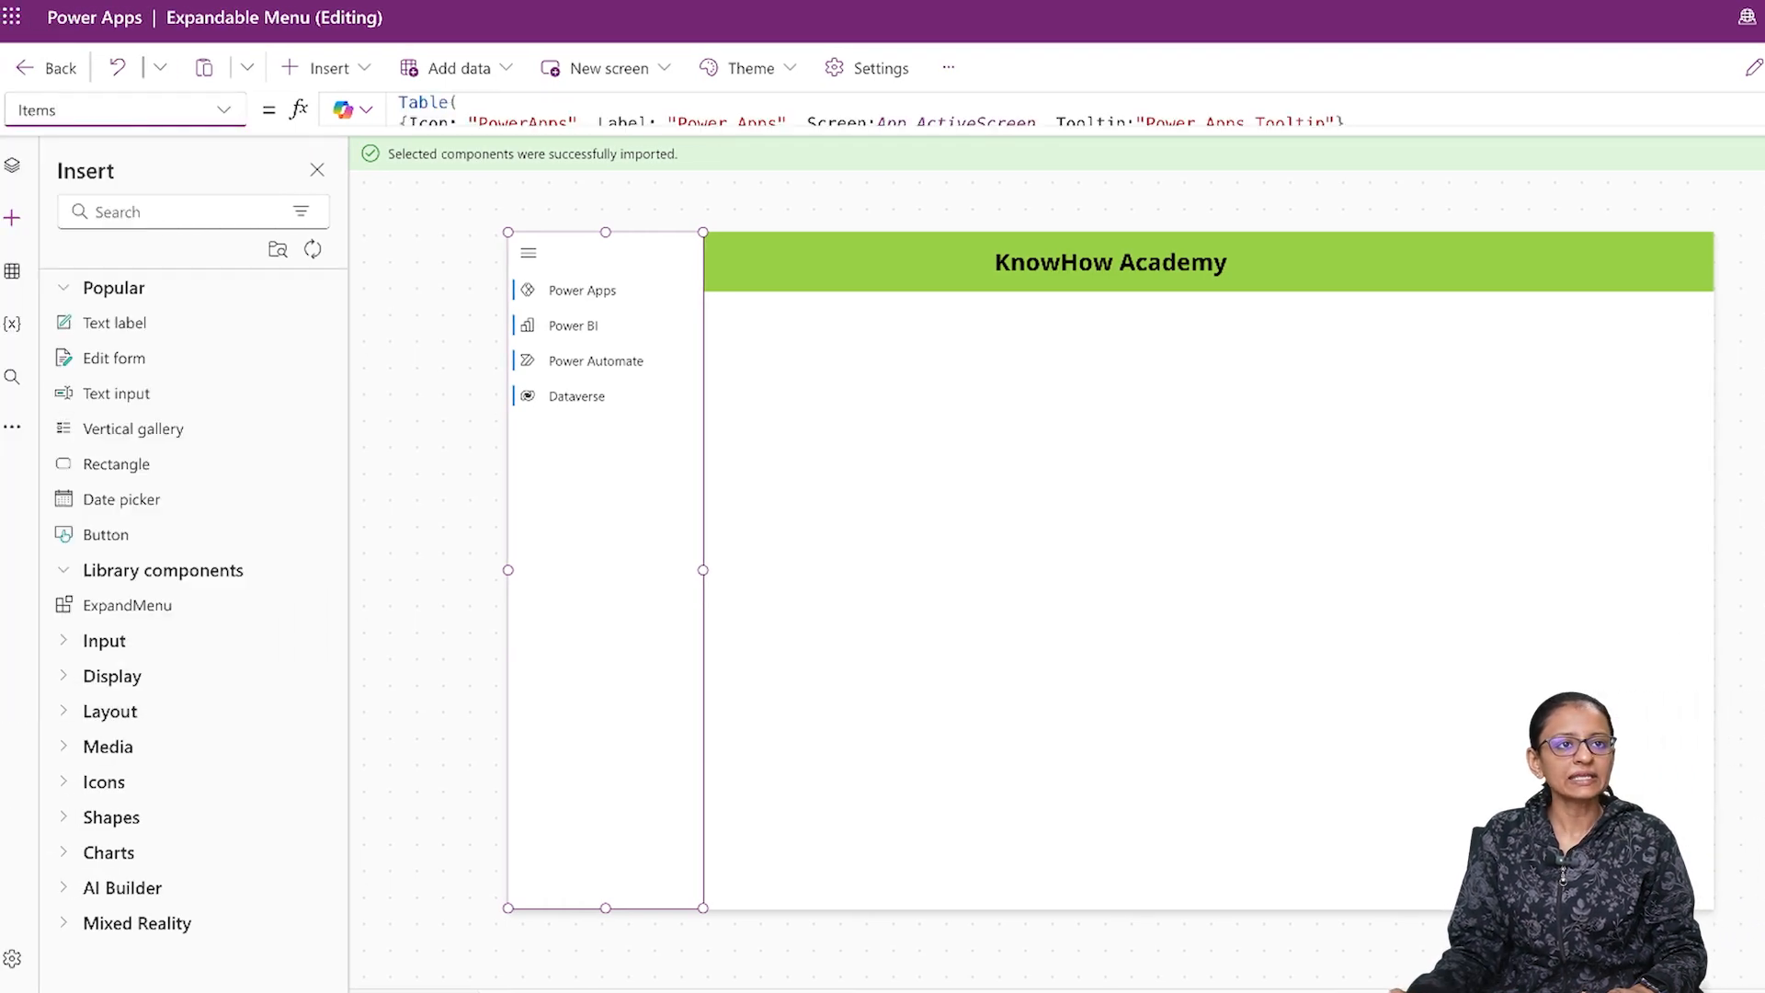
left_click(1757, 110)
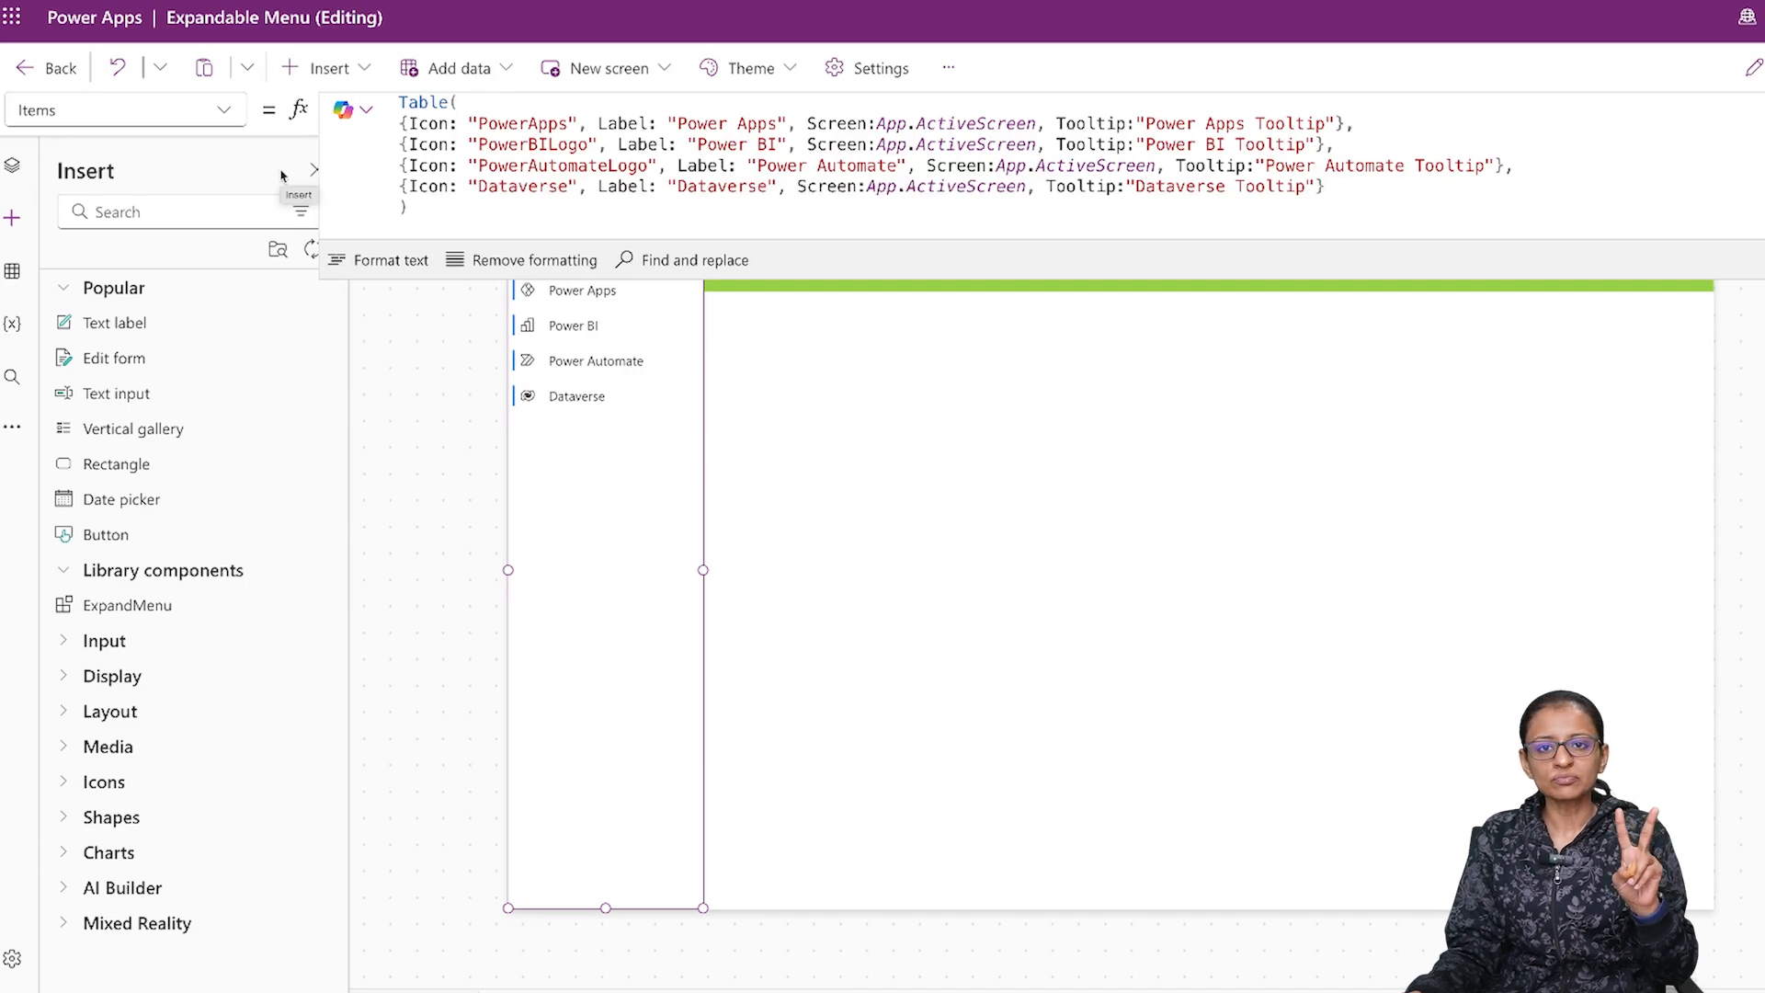
mouse_move(400, 165)
left_mouse_down()
mouse_move(438, 188)
mouse_move(891, 187)
mouse_move(405, 208)
mouse_move(408, 188)
left_mouse_up()
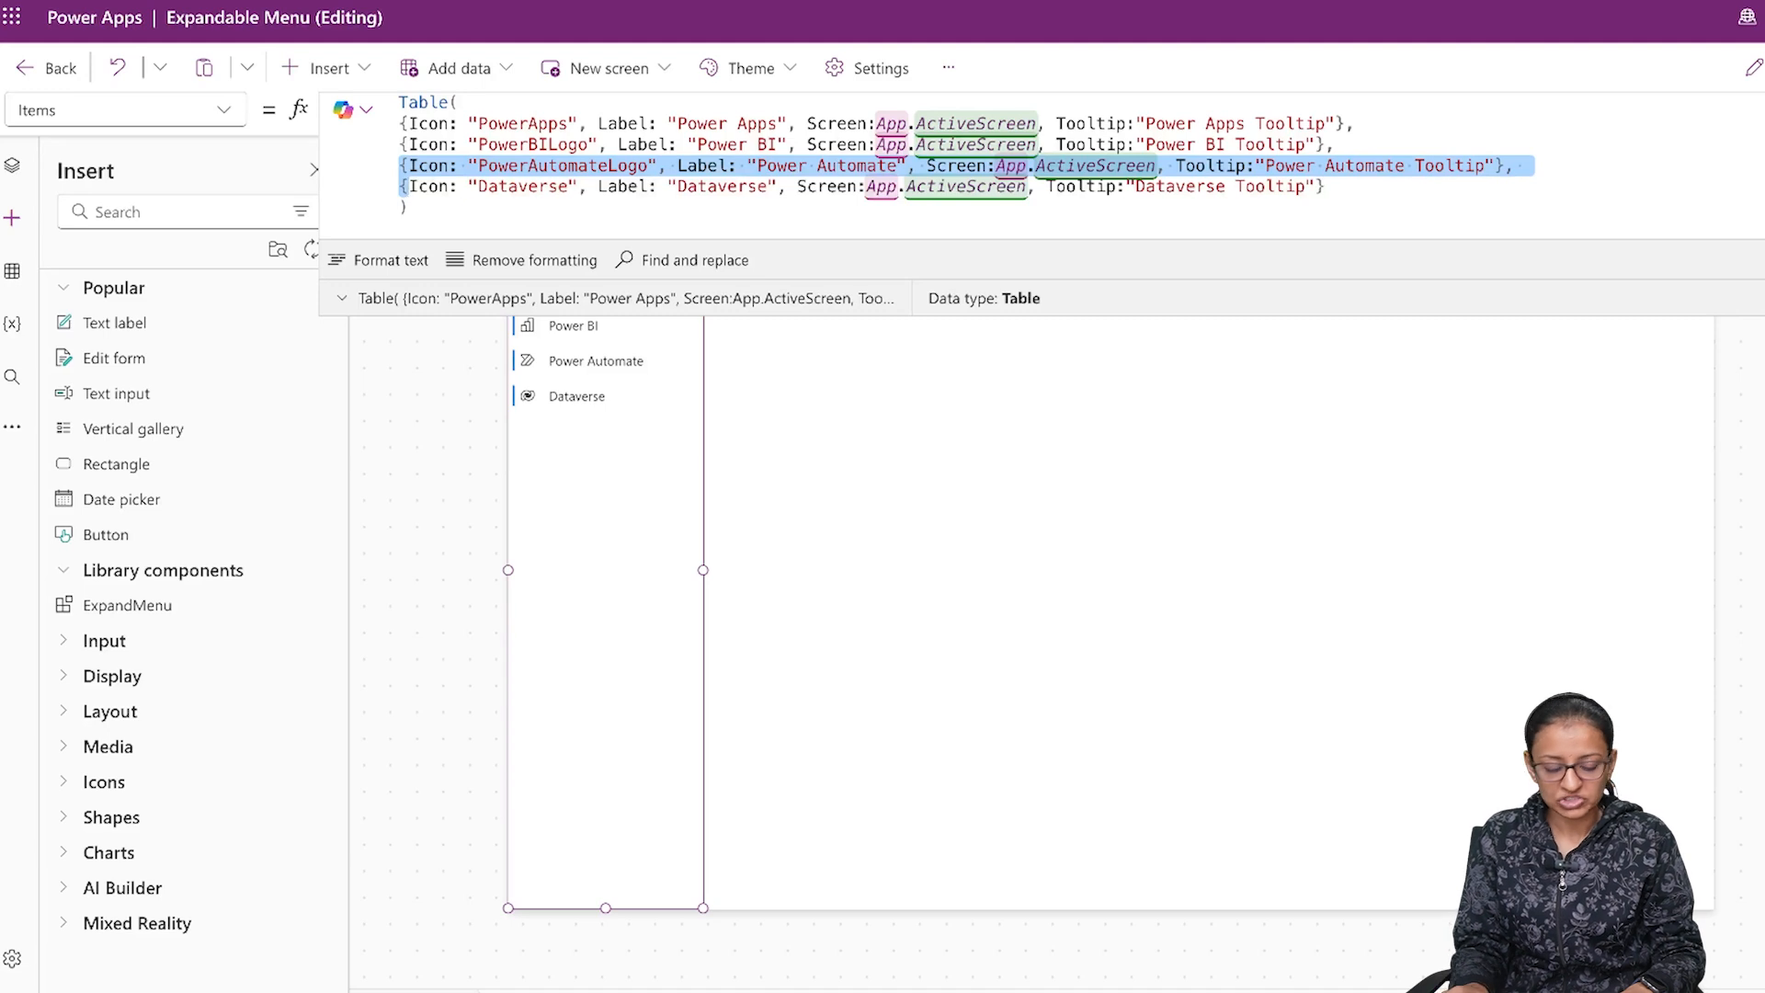
key("shift+Down")
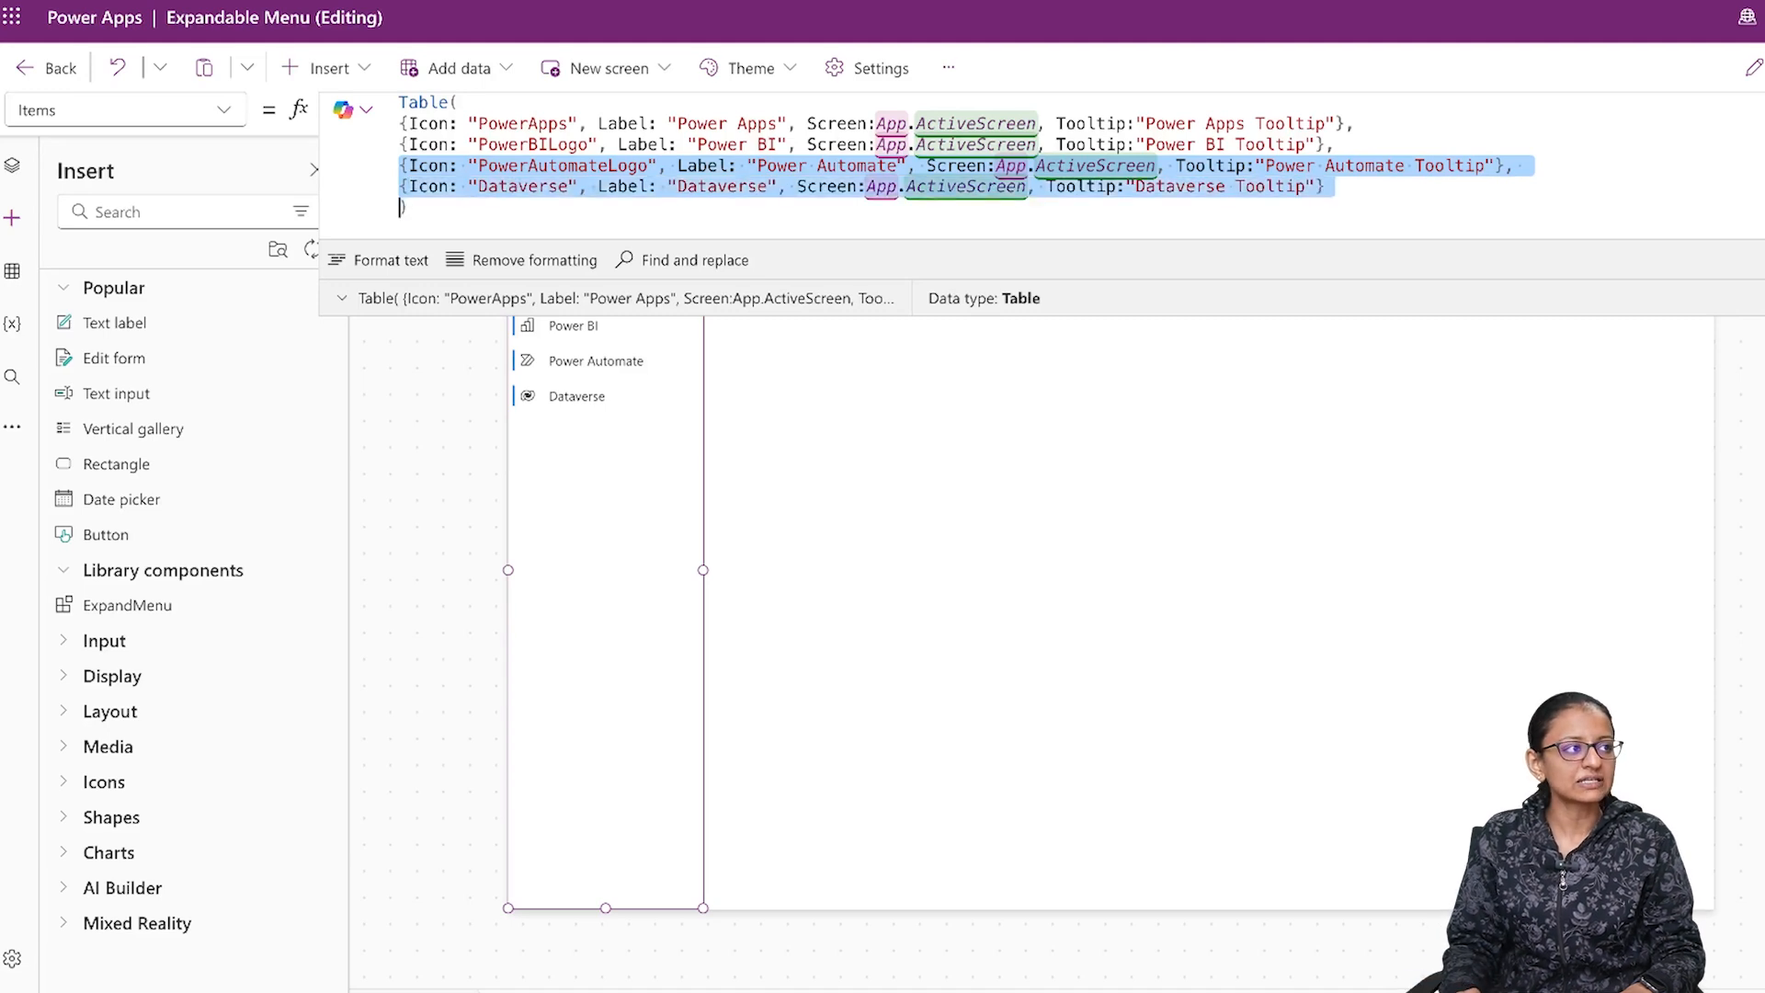
key("BackSpace")
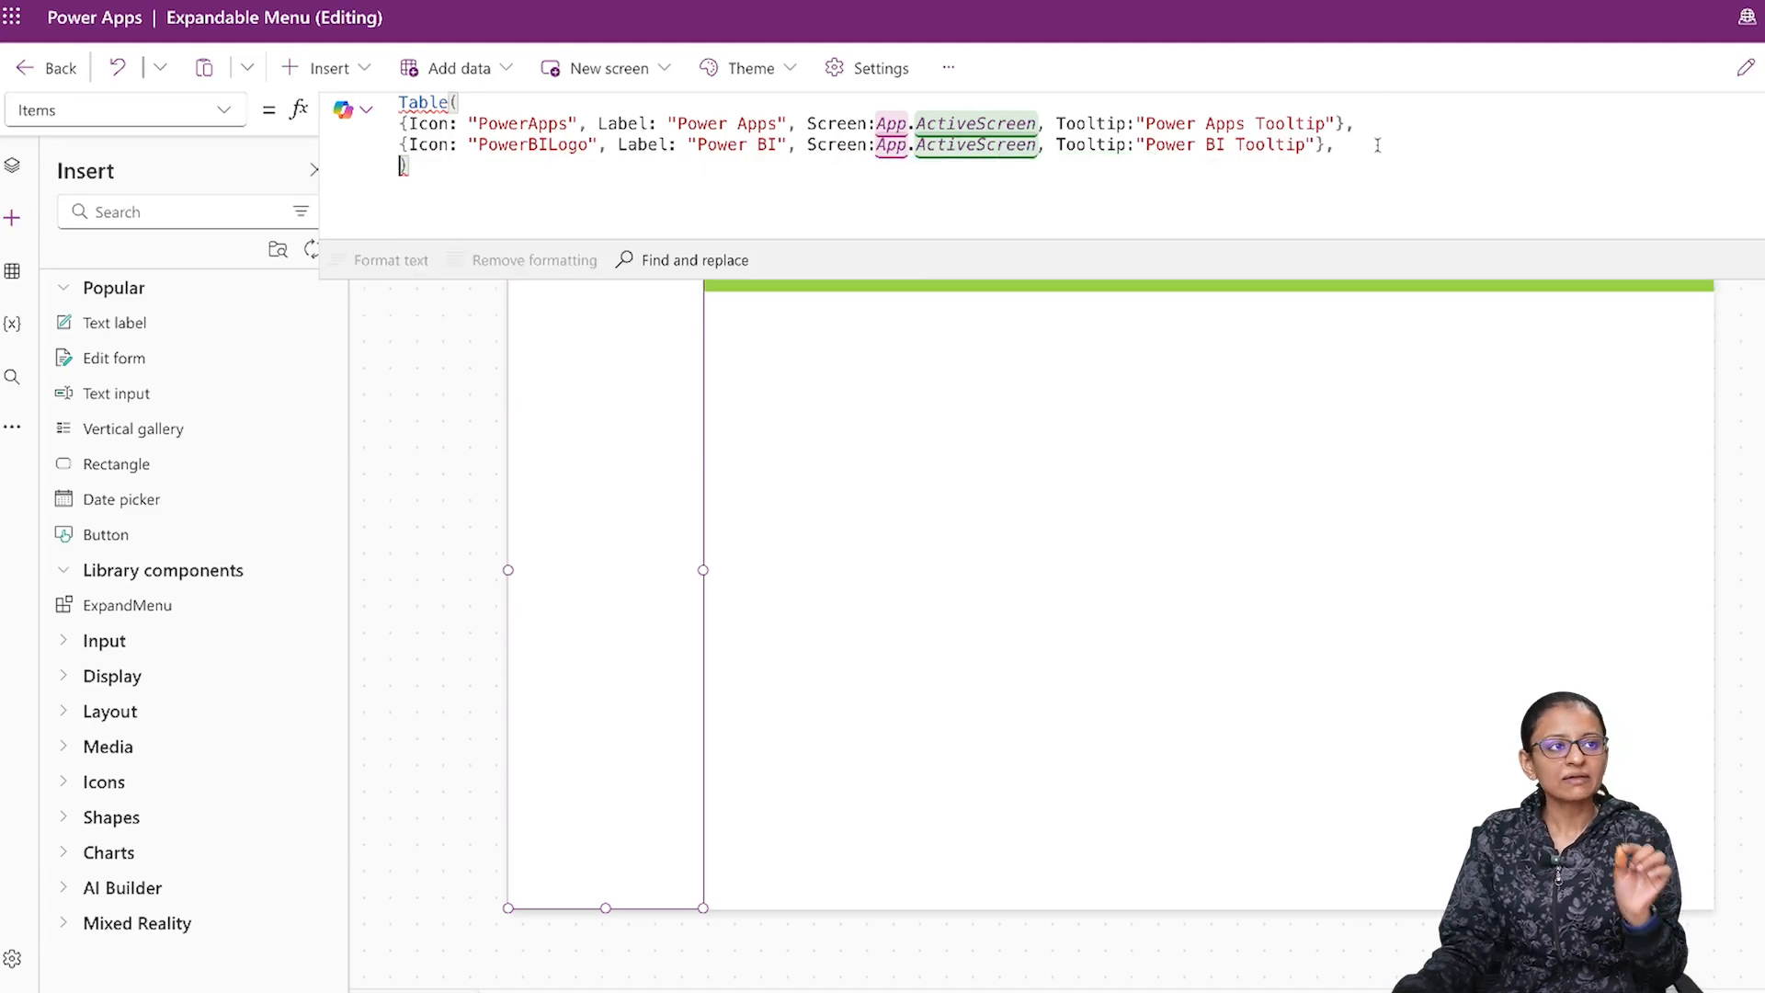
left_click(1354, 147)
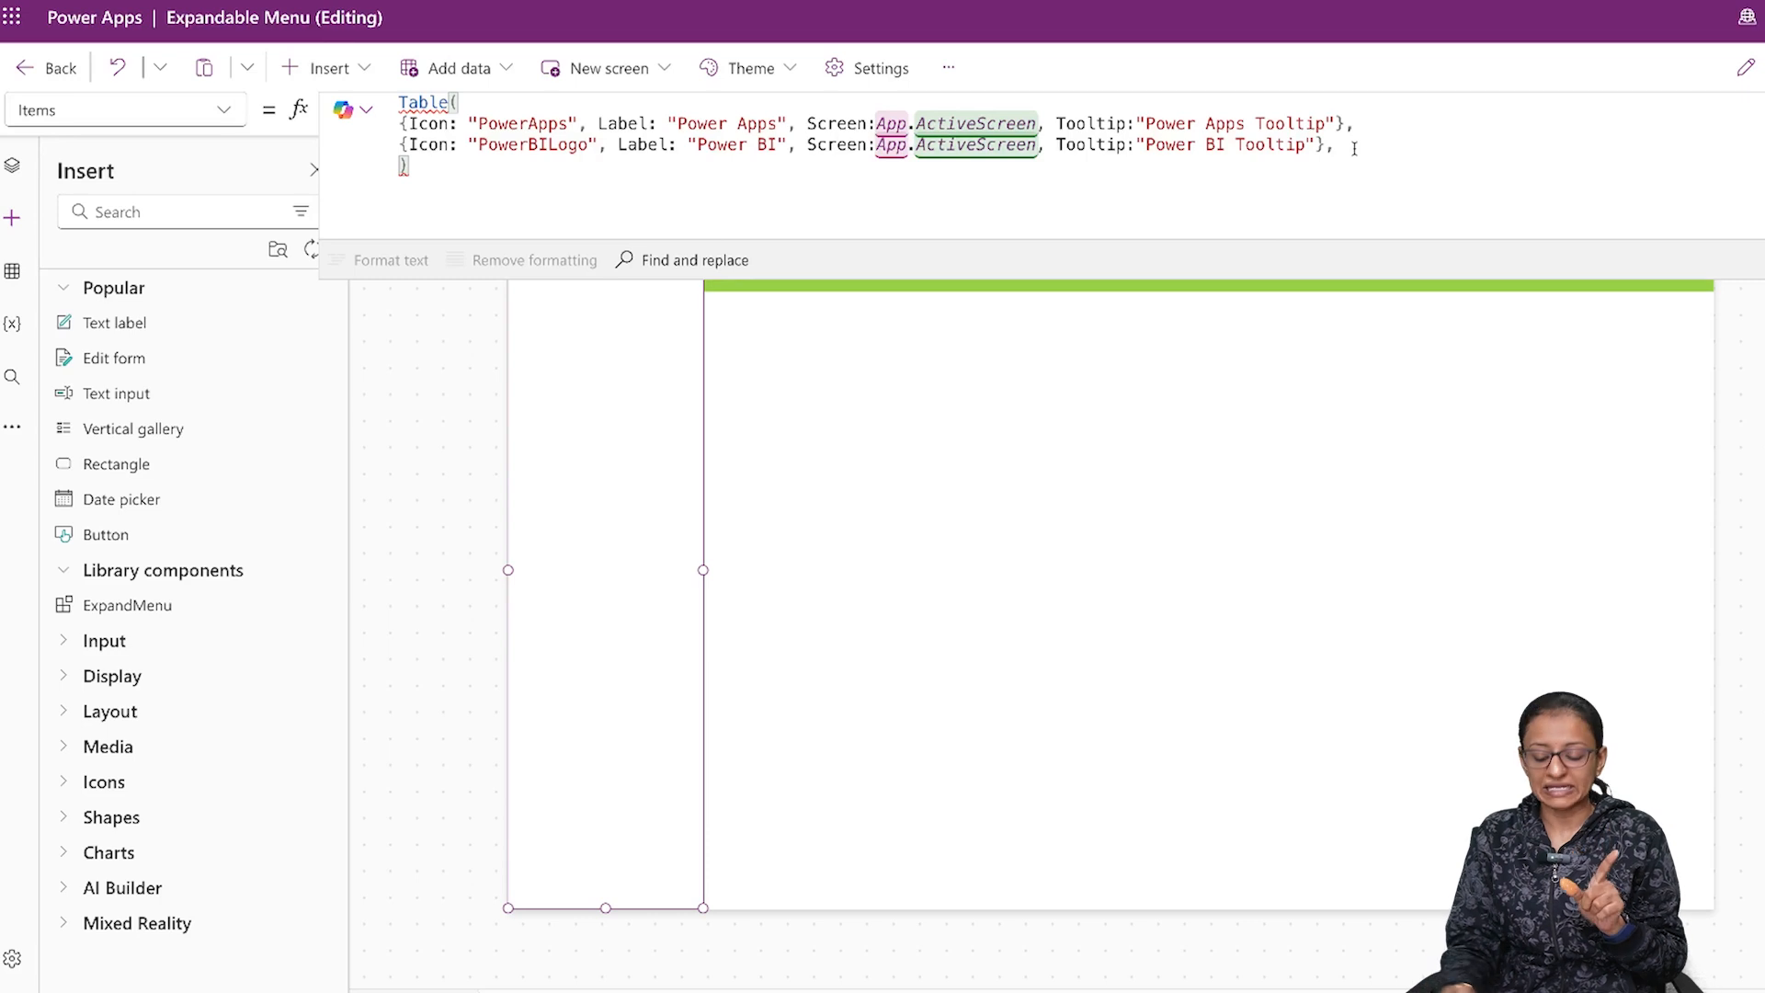
key("BackSpace")
key("BackSpace")
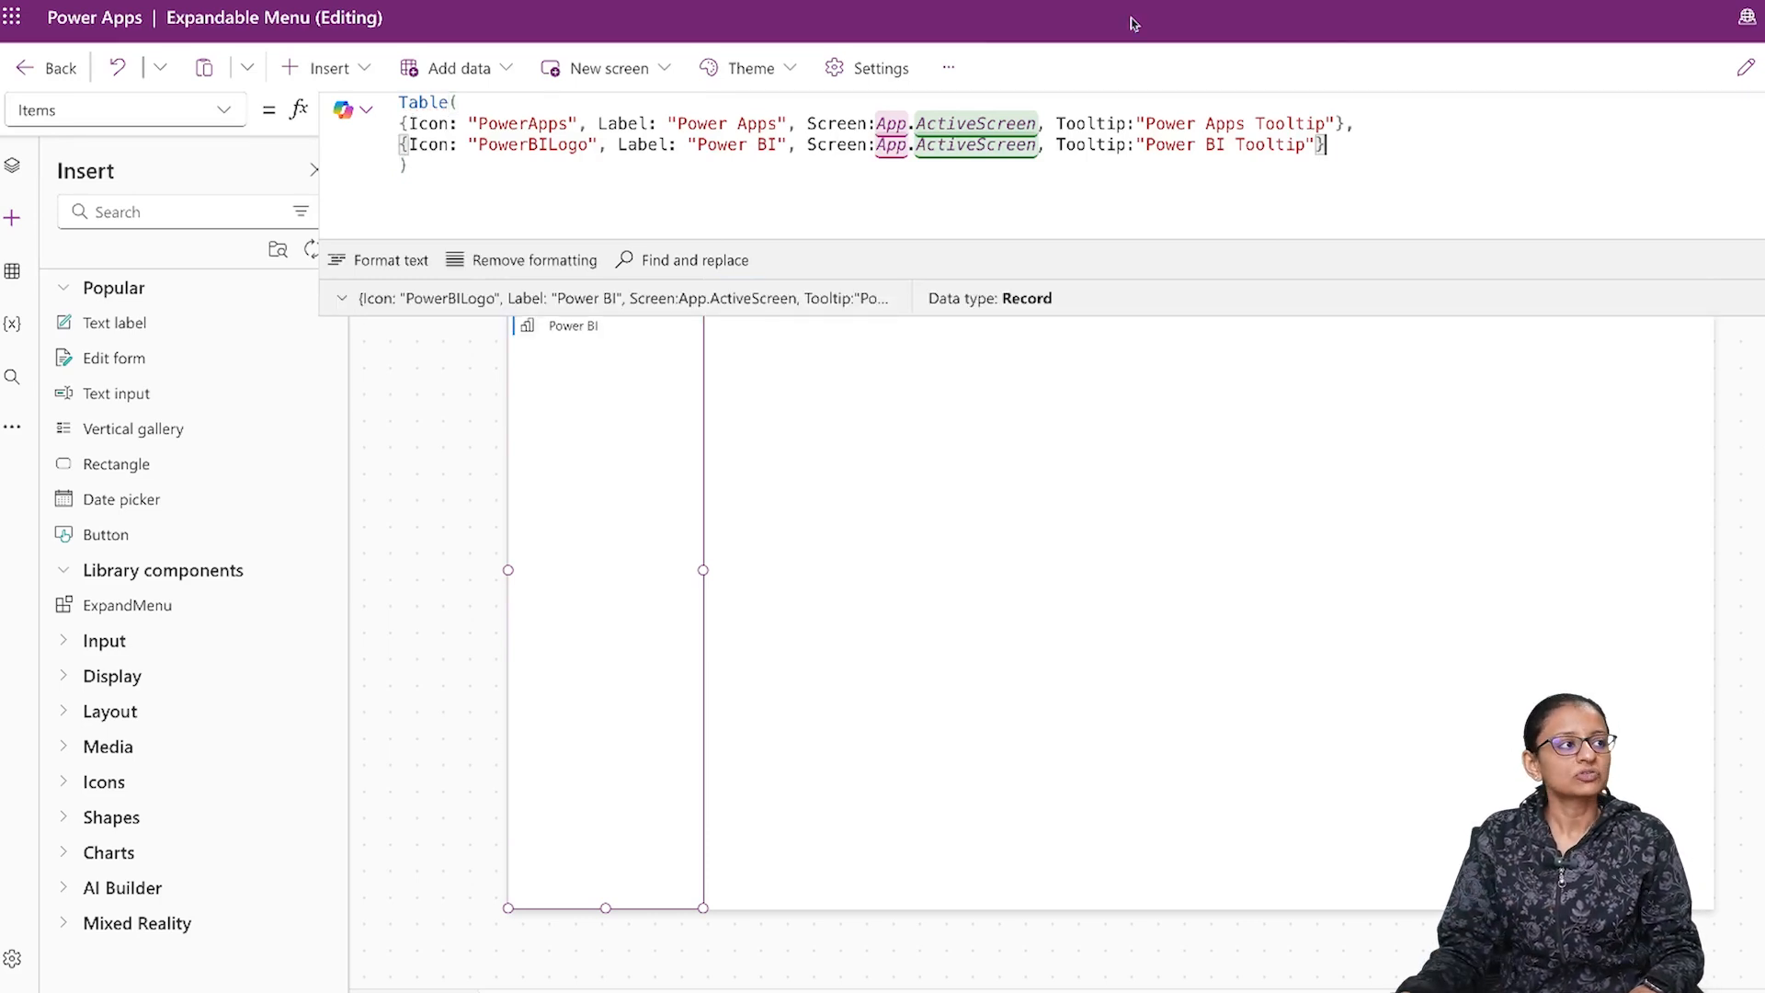
Step: Change the icons in the ExpandMenu's Items table to Home for the first record and Database for the second
left_click(529, 123)
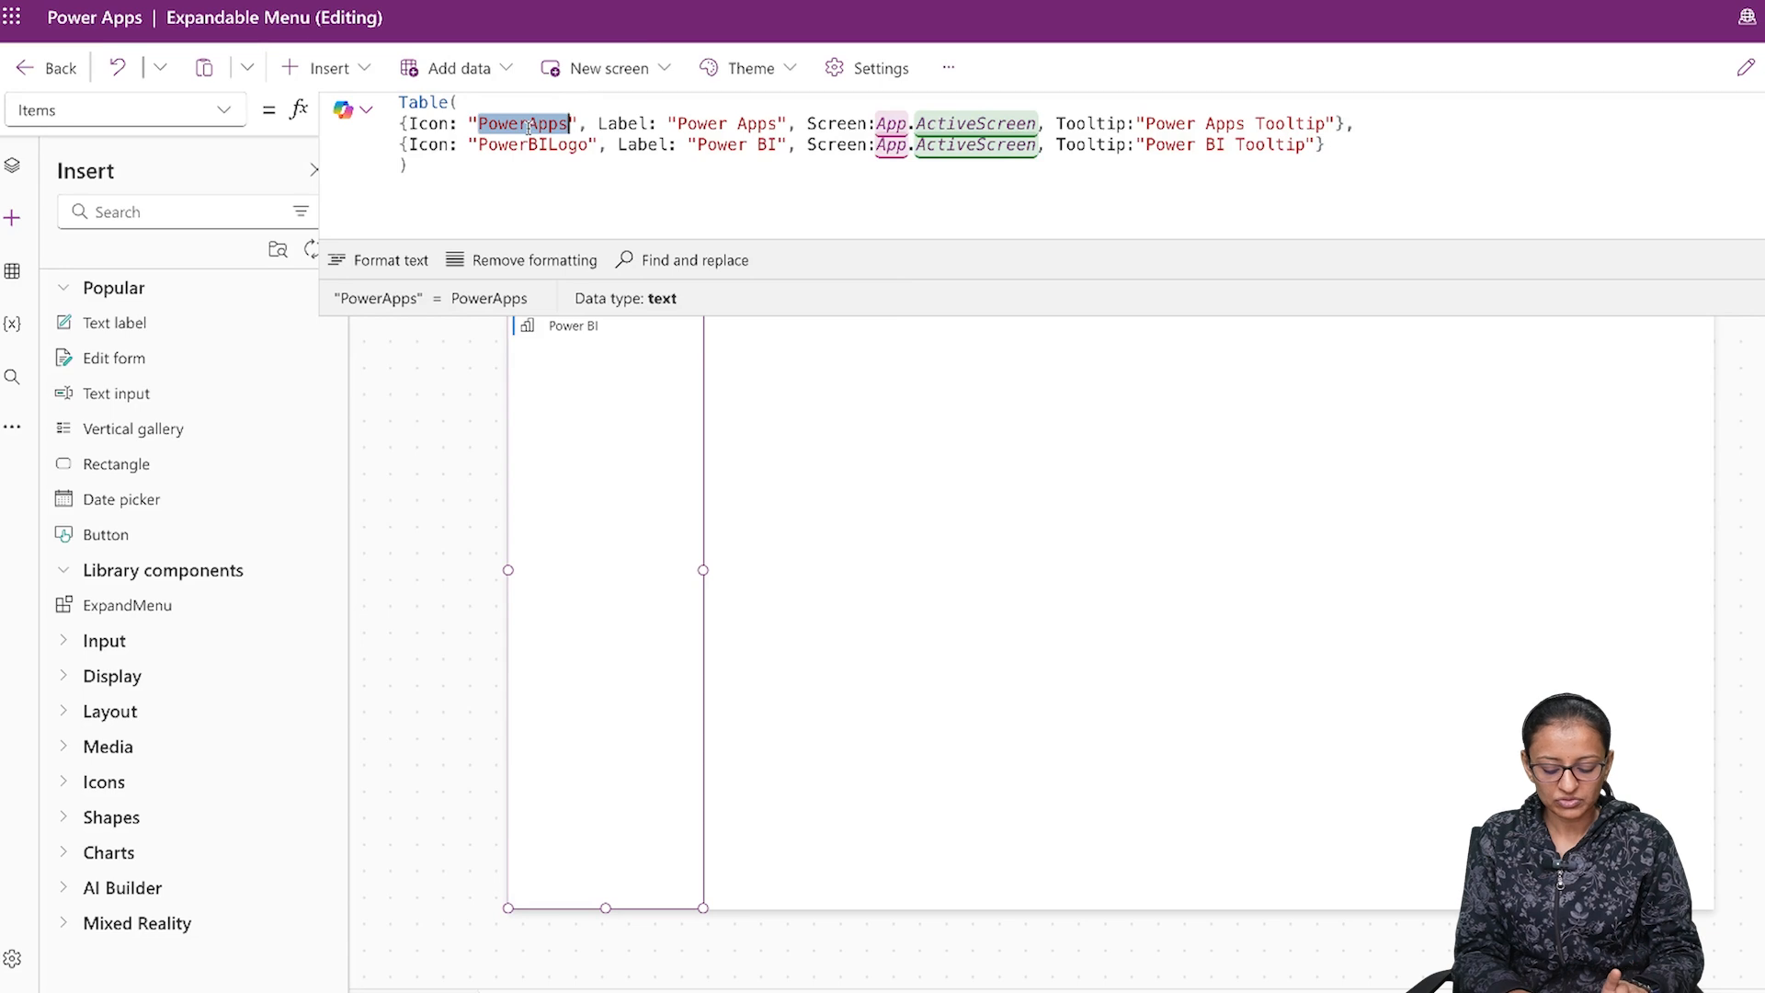
type("Home")
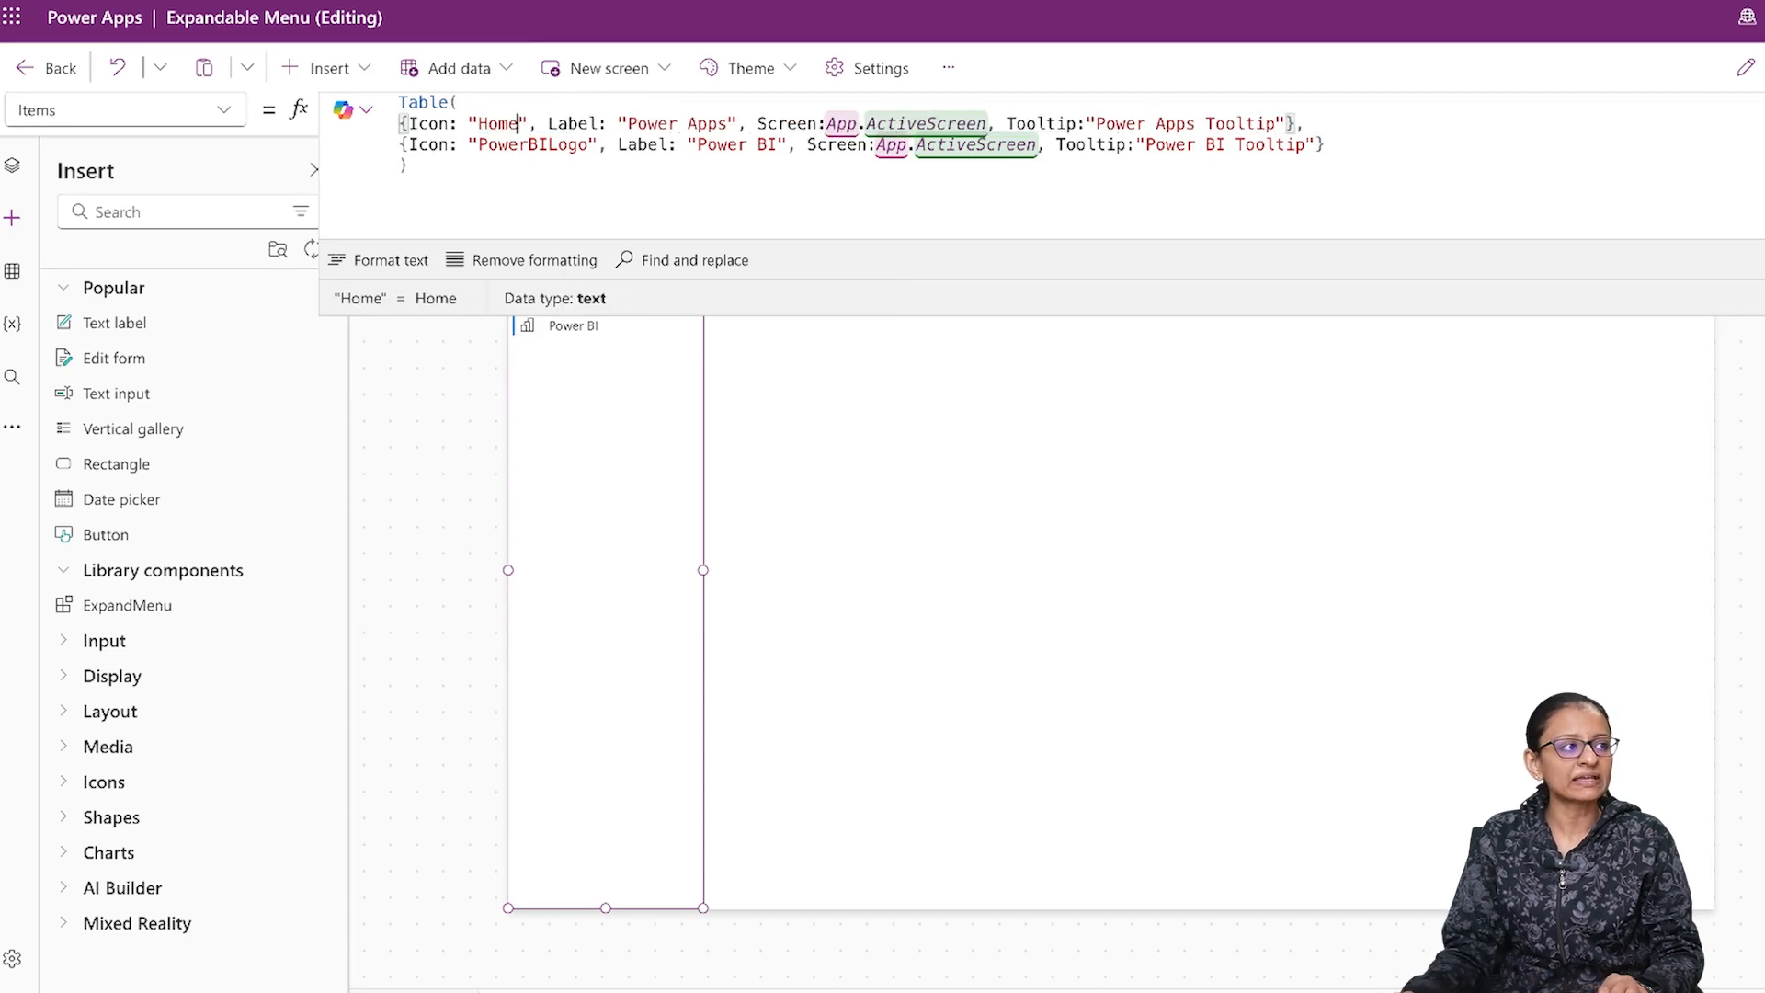
double_click(524, 155)
key("BackSpace")
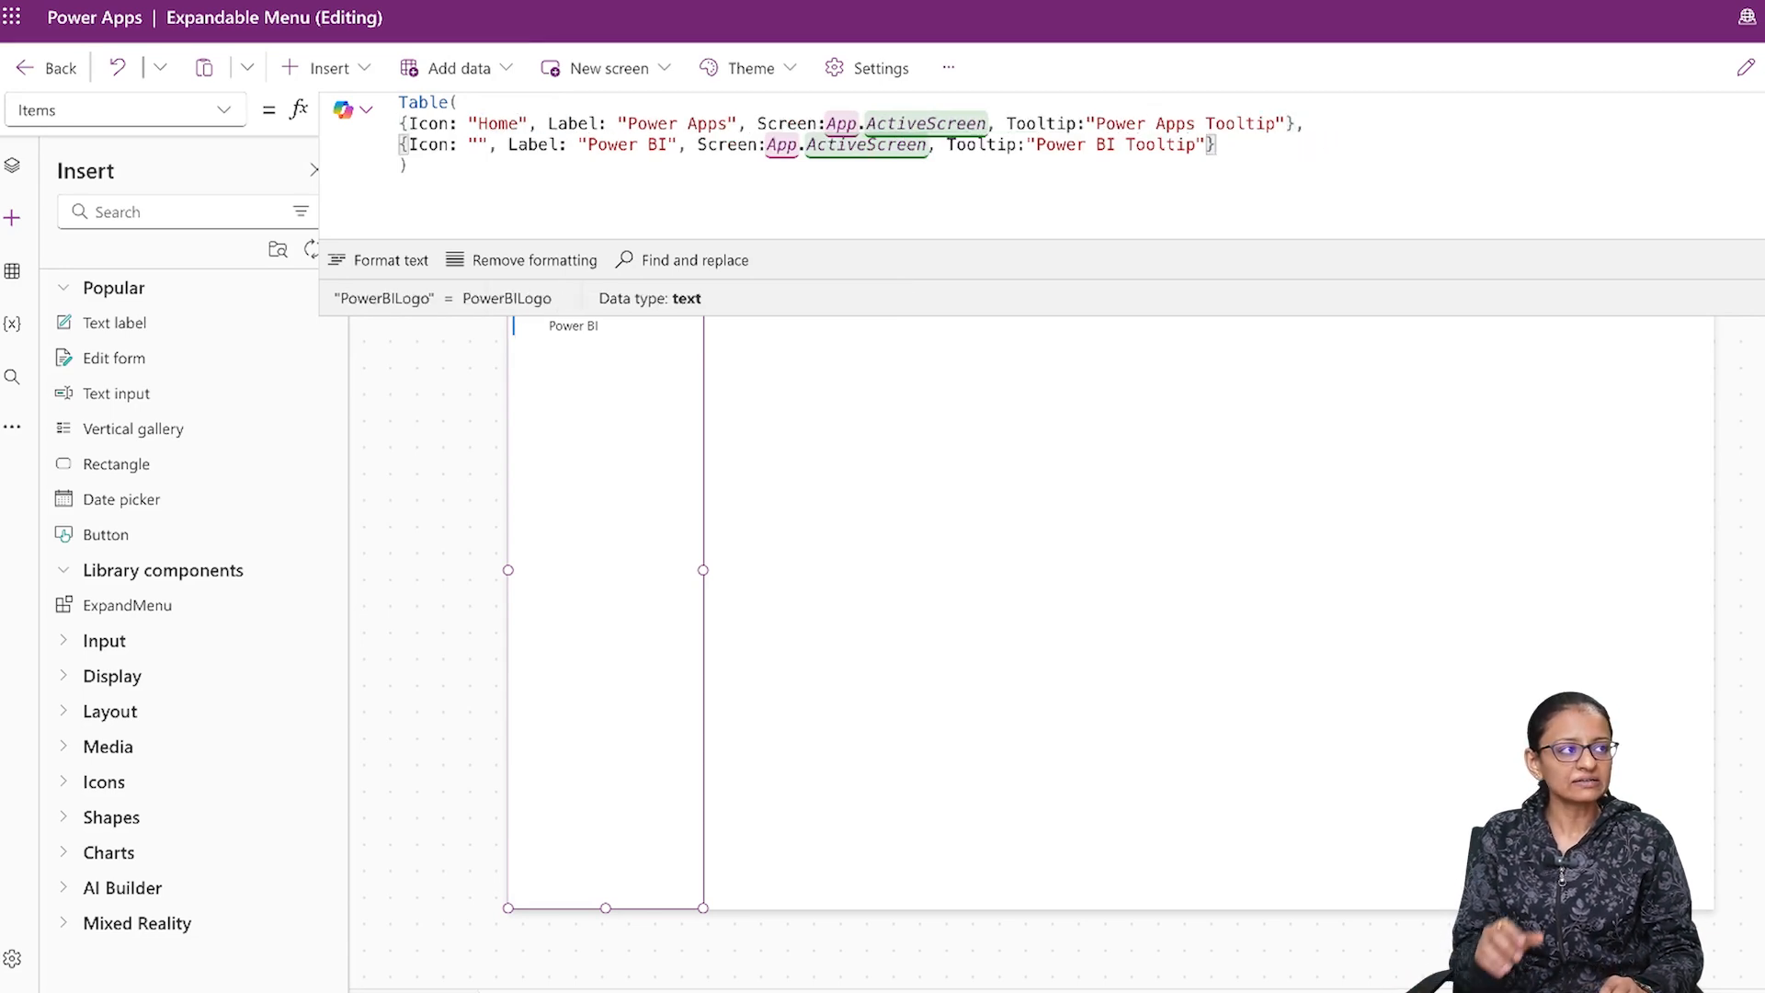
type("Database")
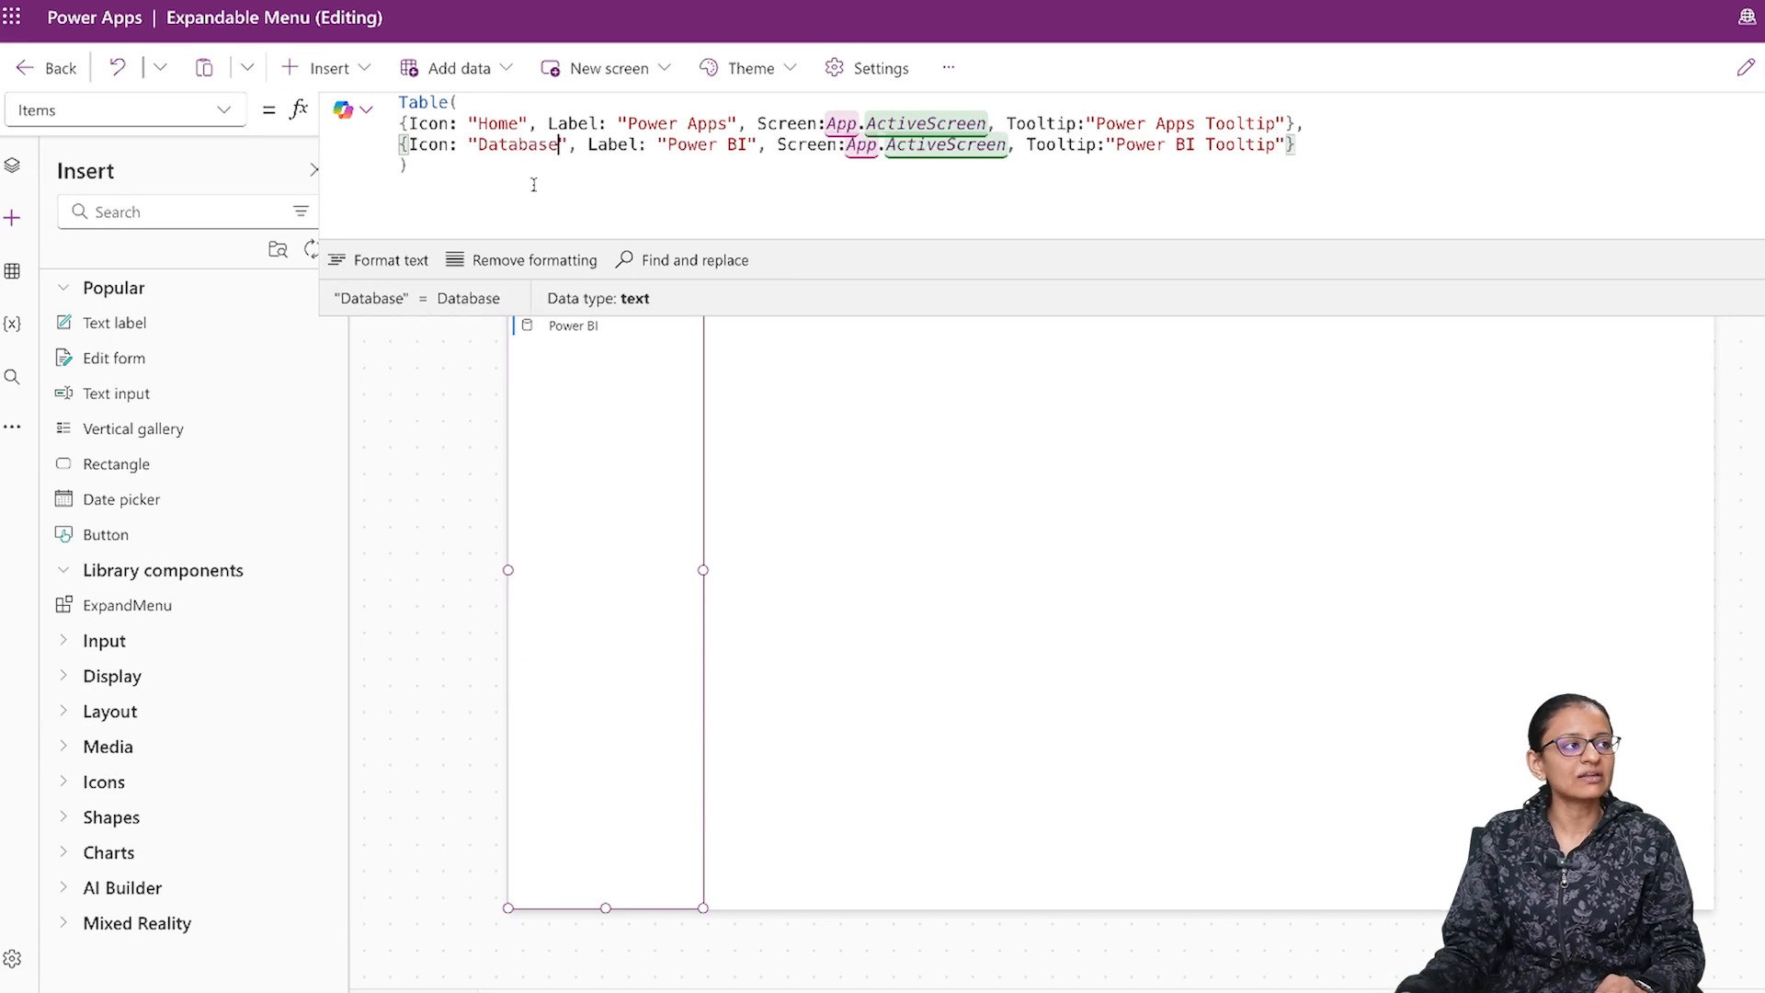
key("Escape")
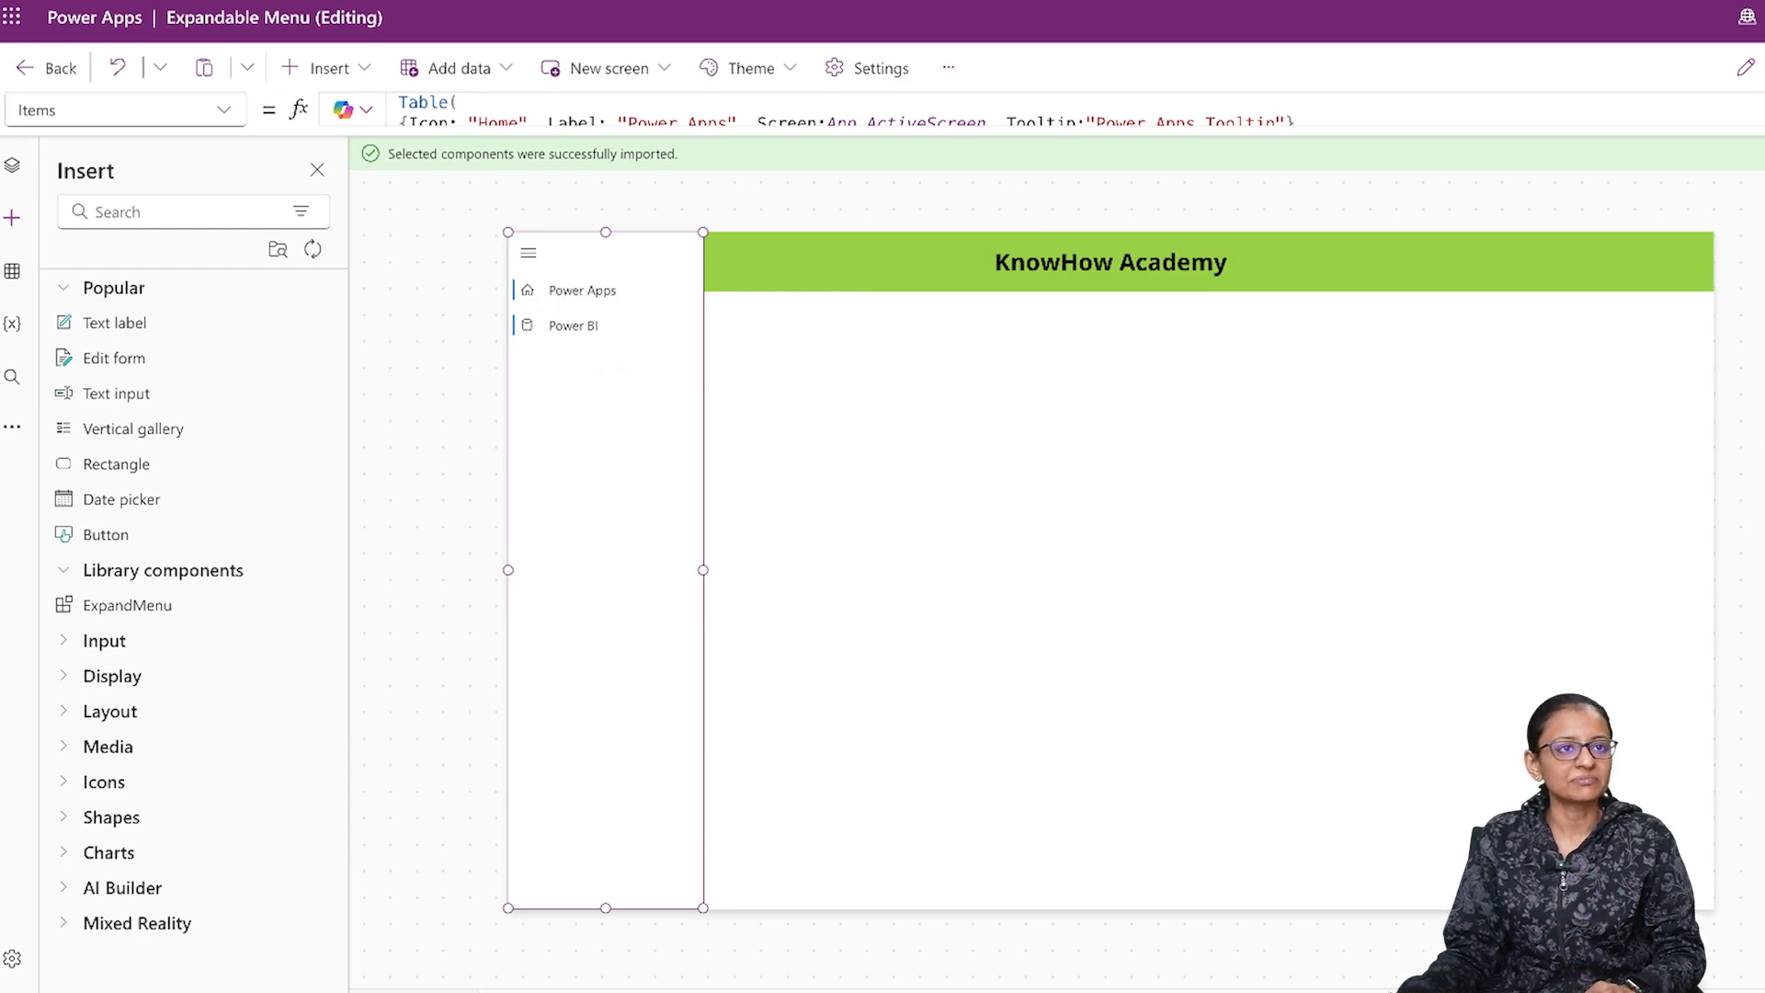
Step: Set the labels in the Items table to Home for the first record and Database for the second
left_click(1754, 110)
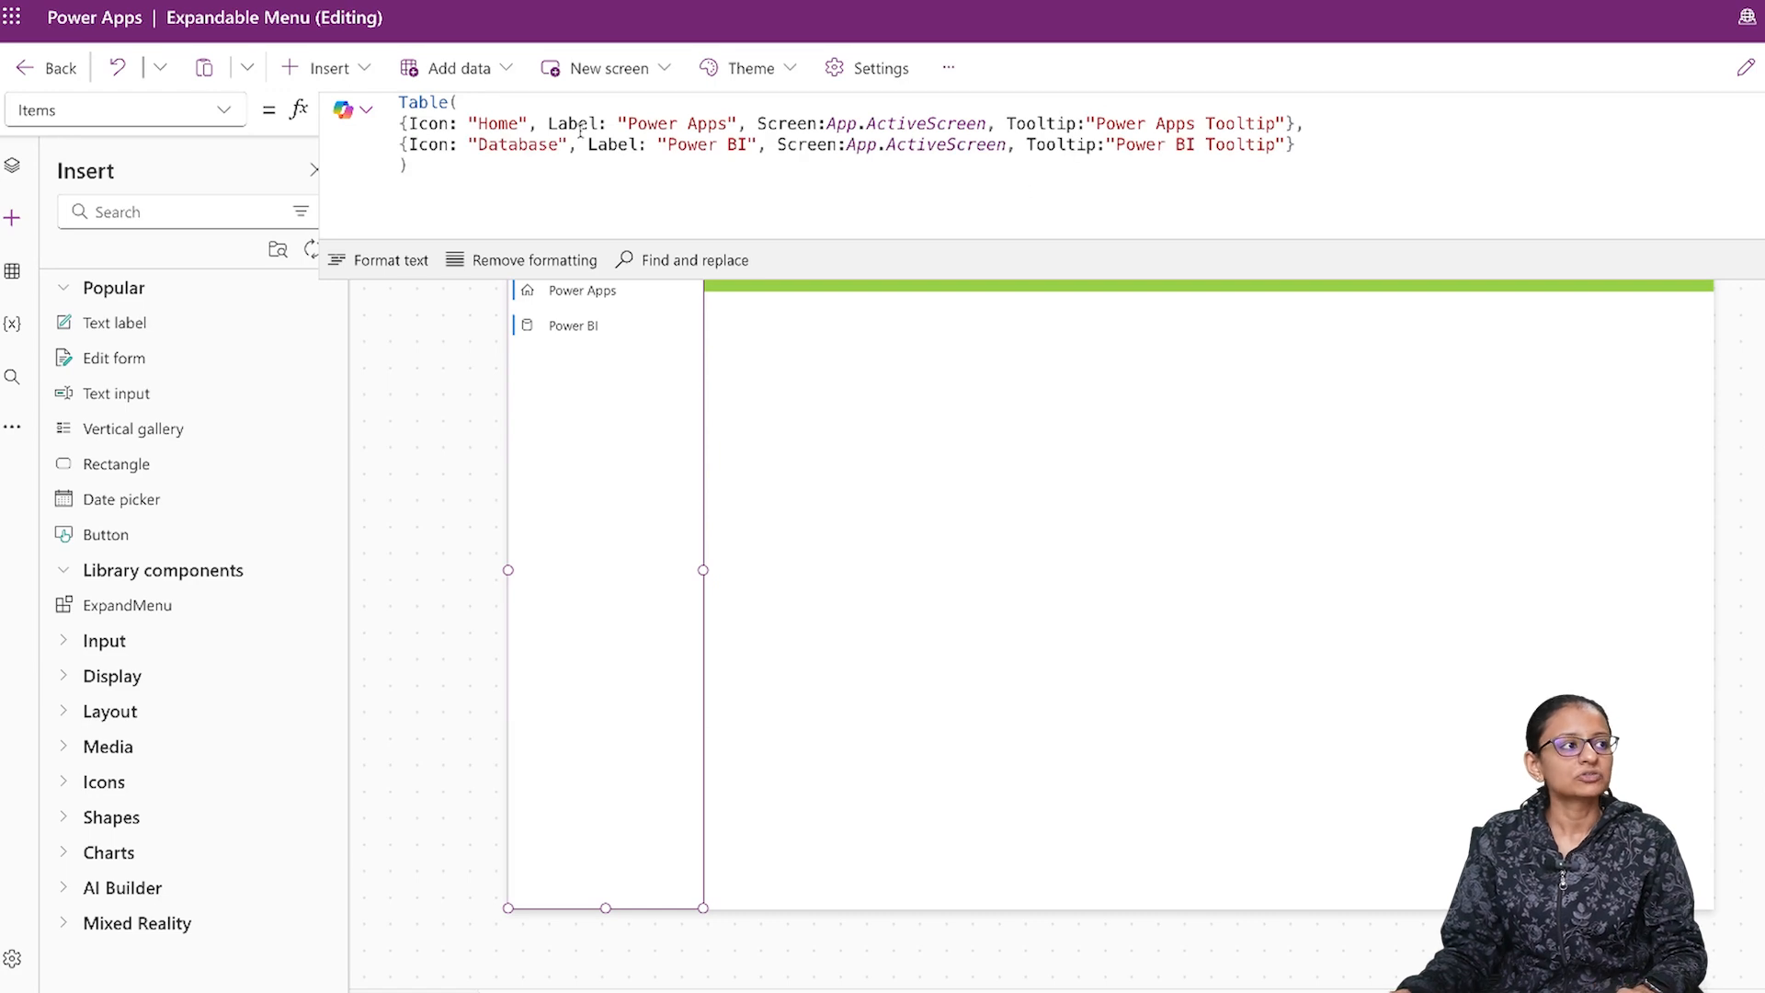
left_click_drag(634, 123, 731, 123)
key("BackSpace")
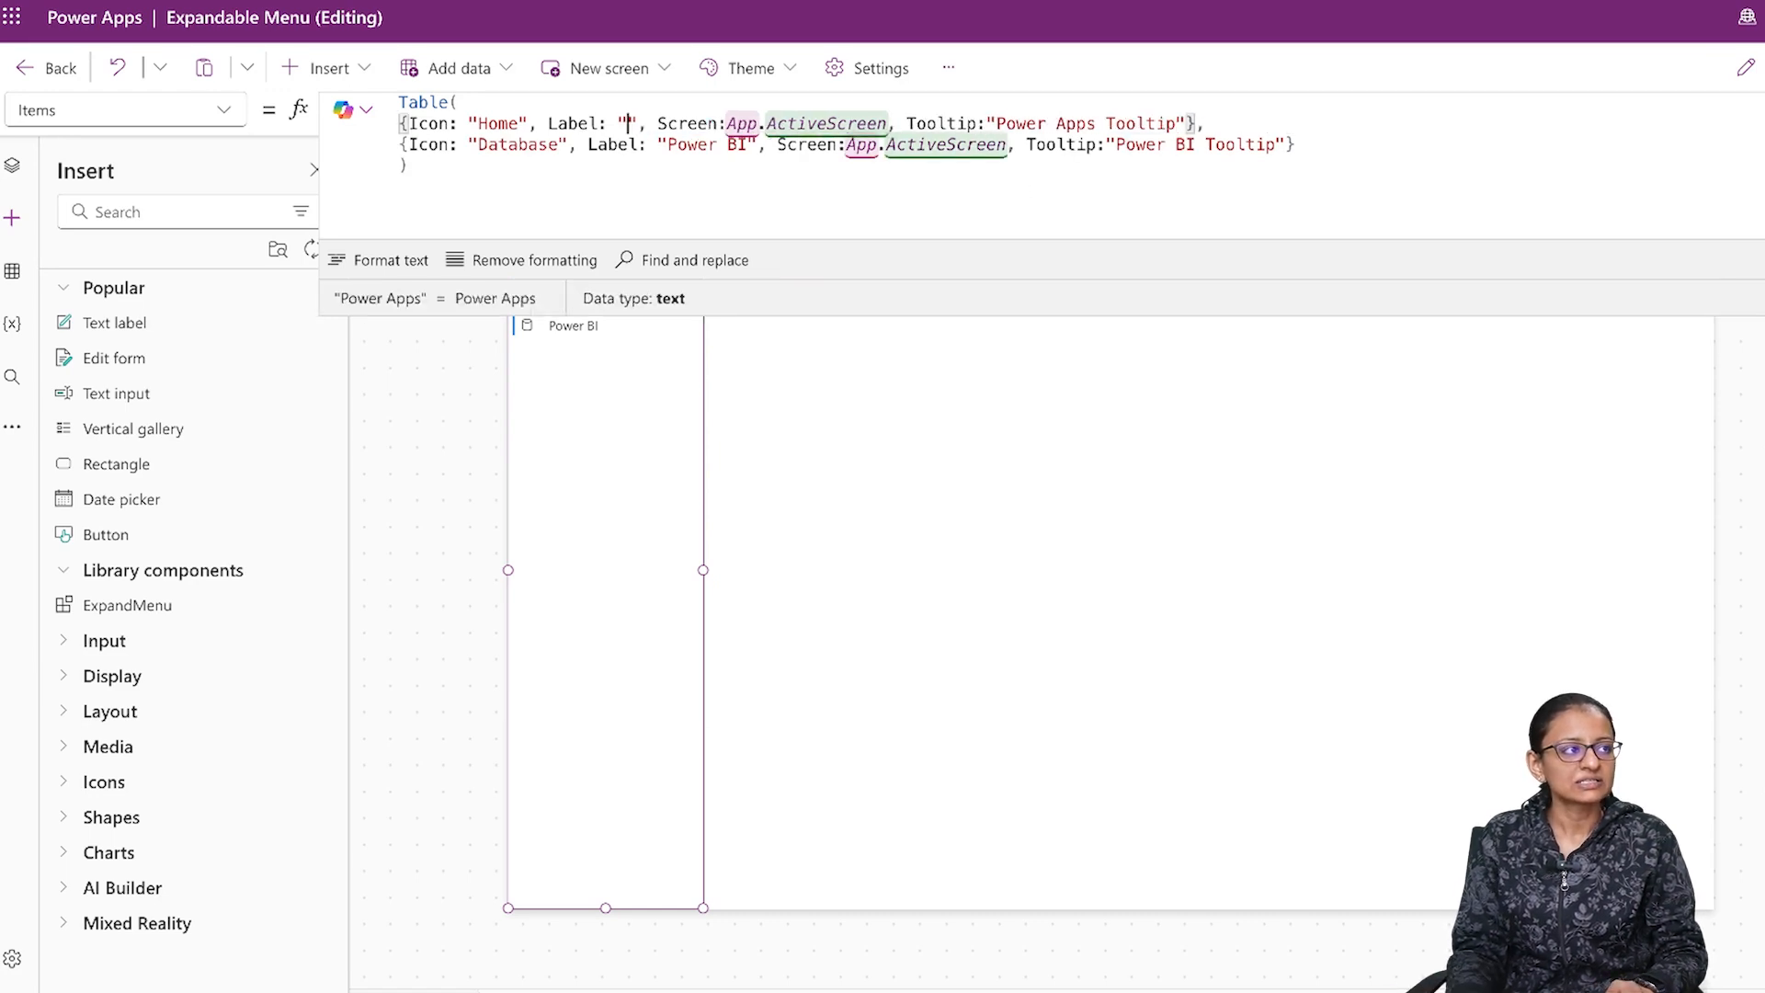
type("Home")
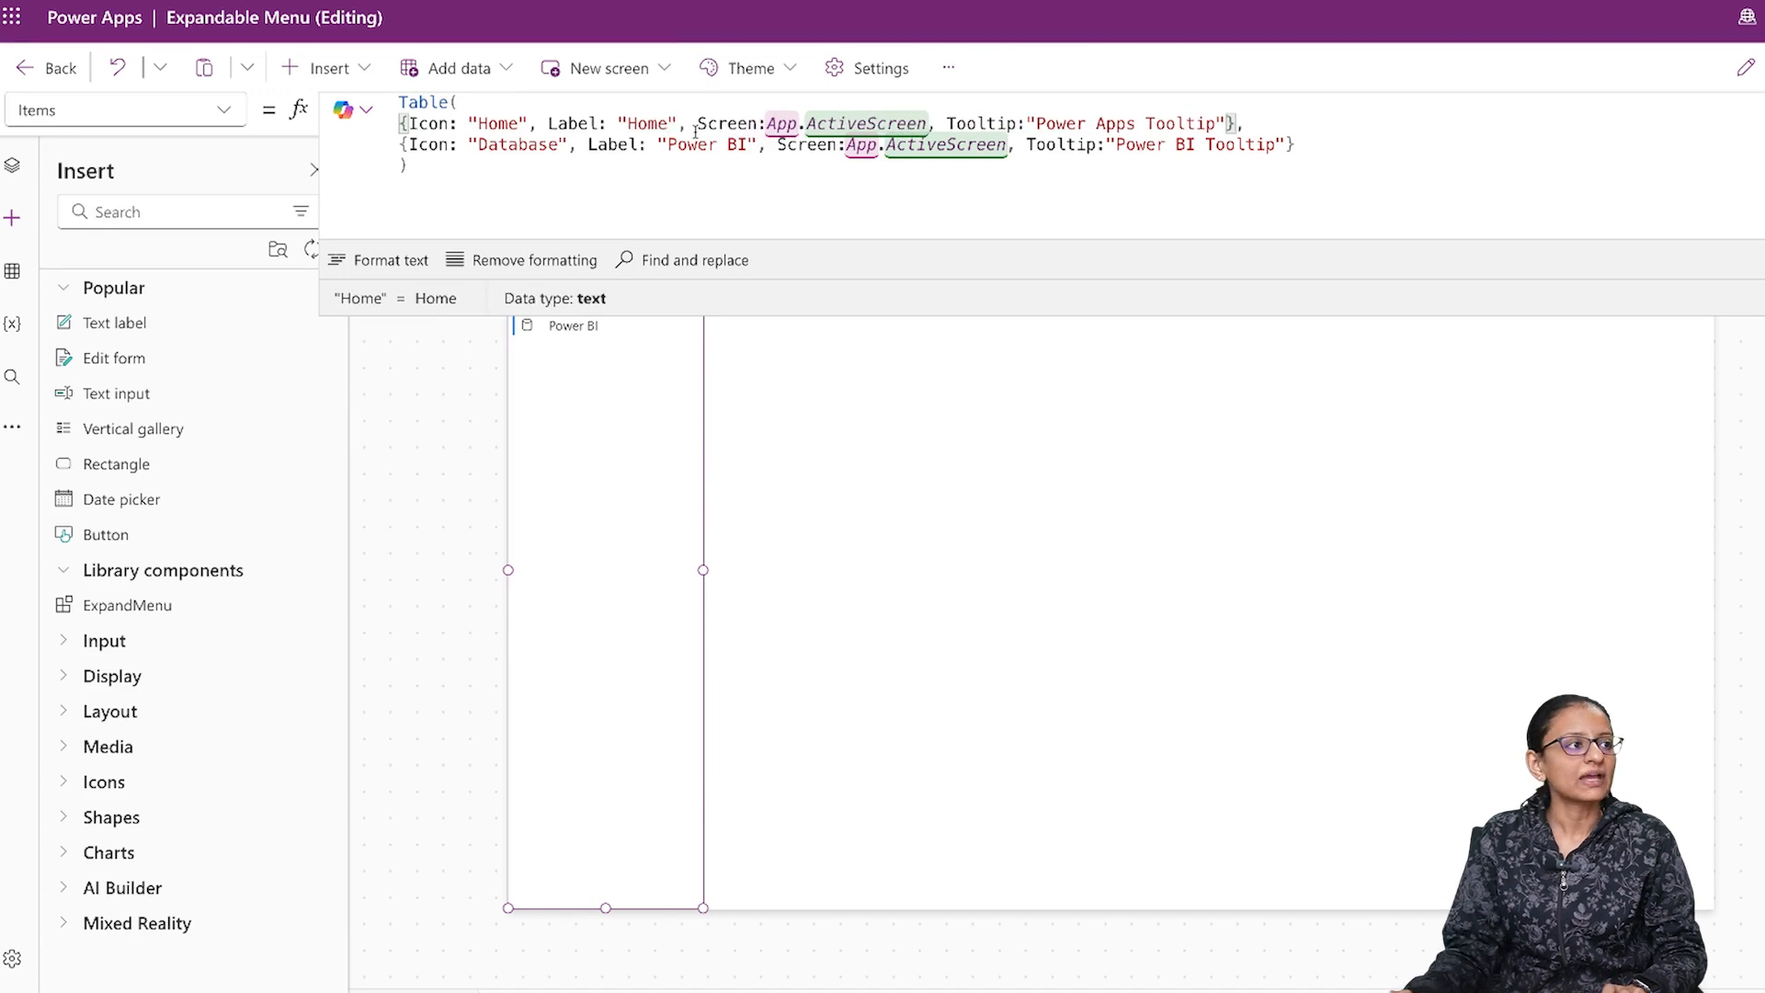
left_click_drag(670, 144, 747, 145)
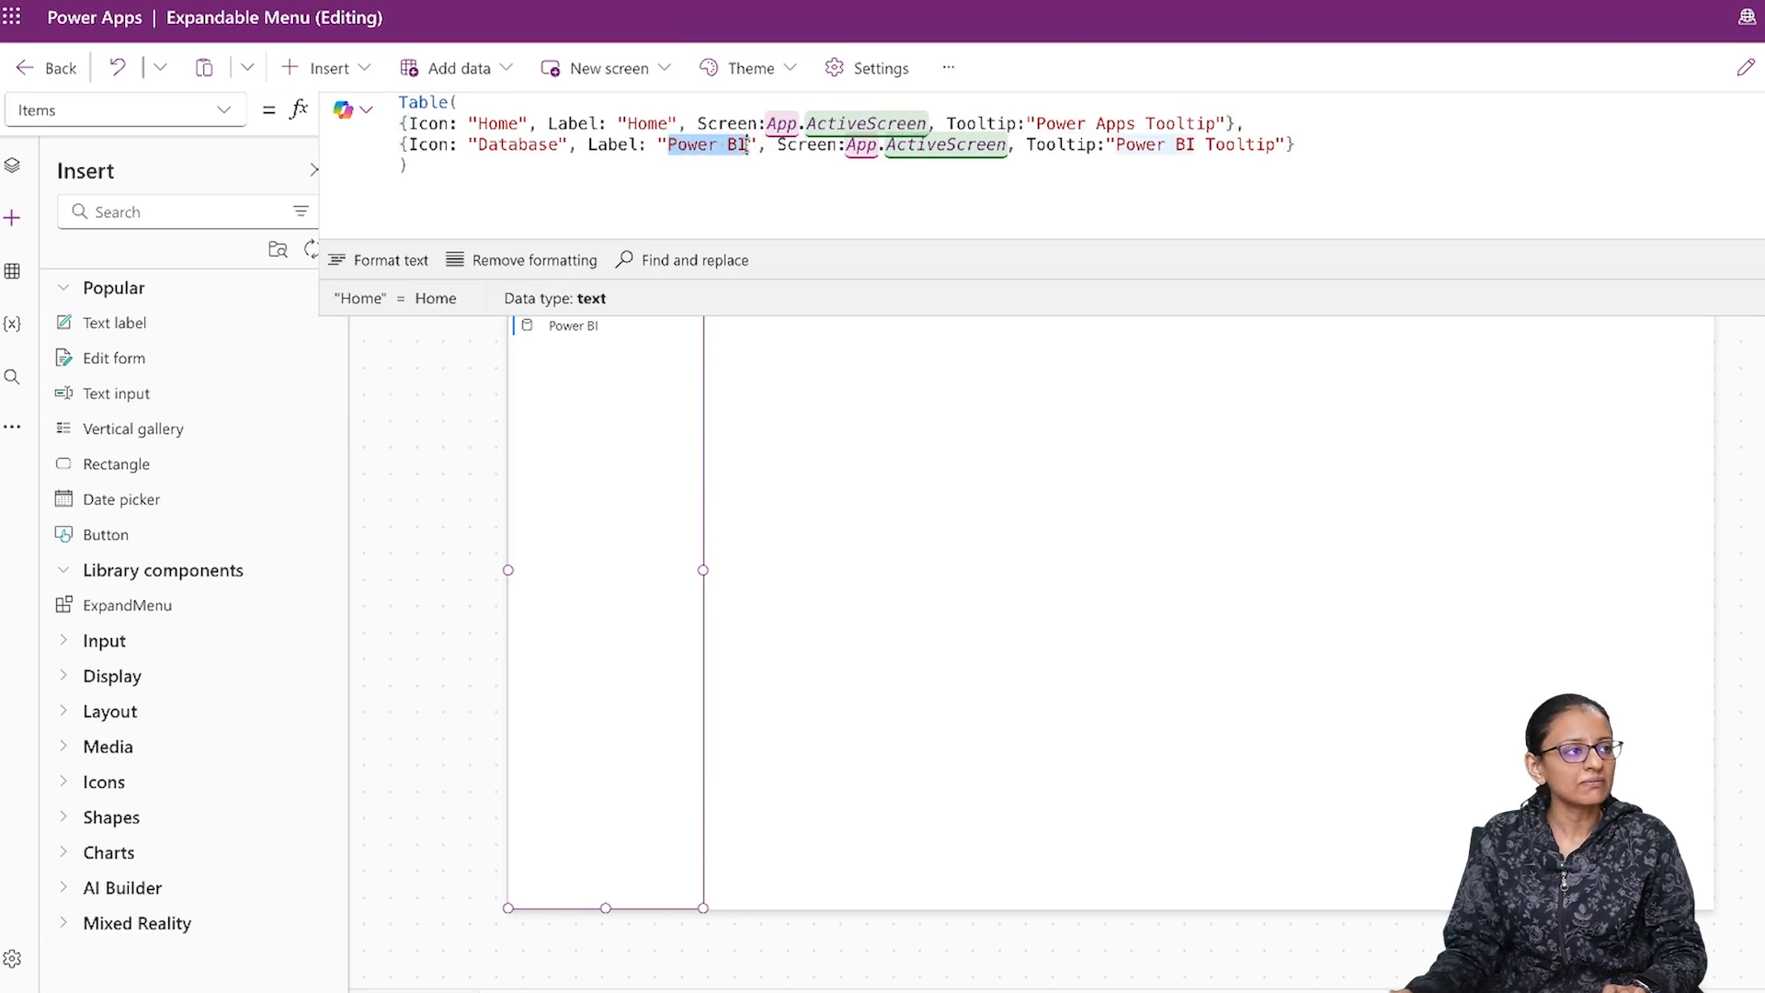
key("BackSpace")
type("Database")
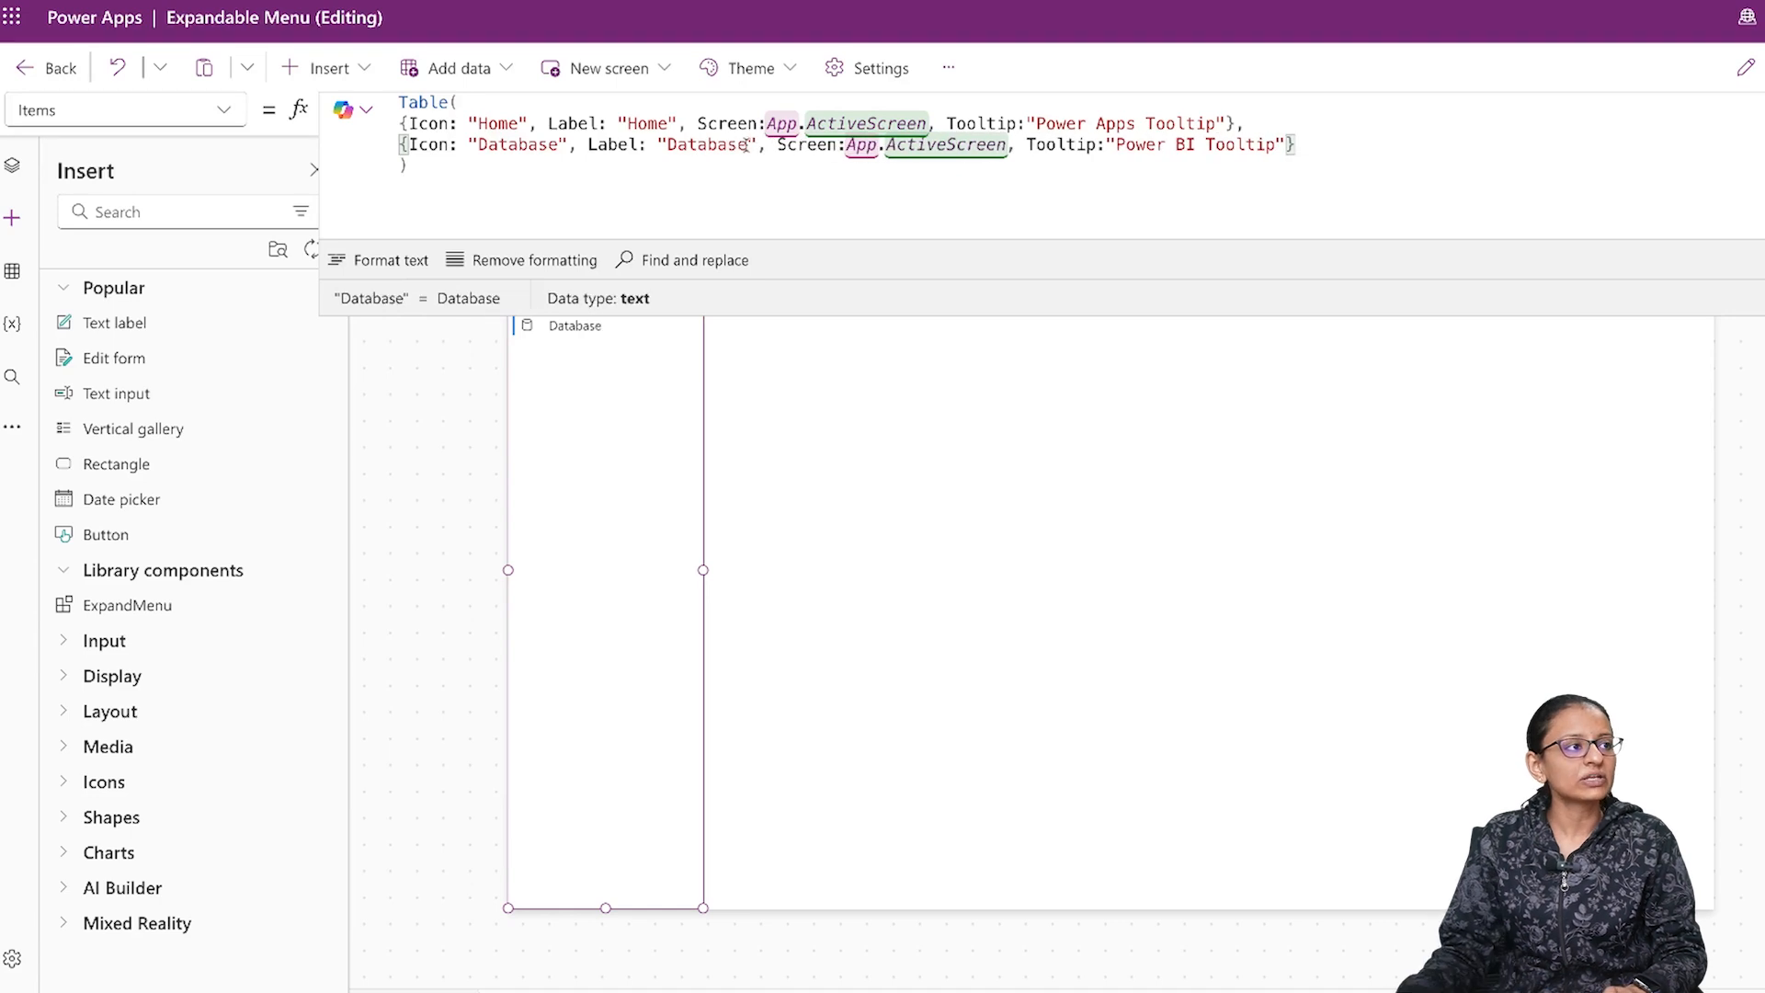
Step: Set the tooltips in the Items table to "Home tooltip" for the Home record and "Database tooltip" for the Database record
left_click_drag(1033, 123, 1207, 125)
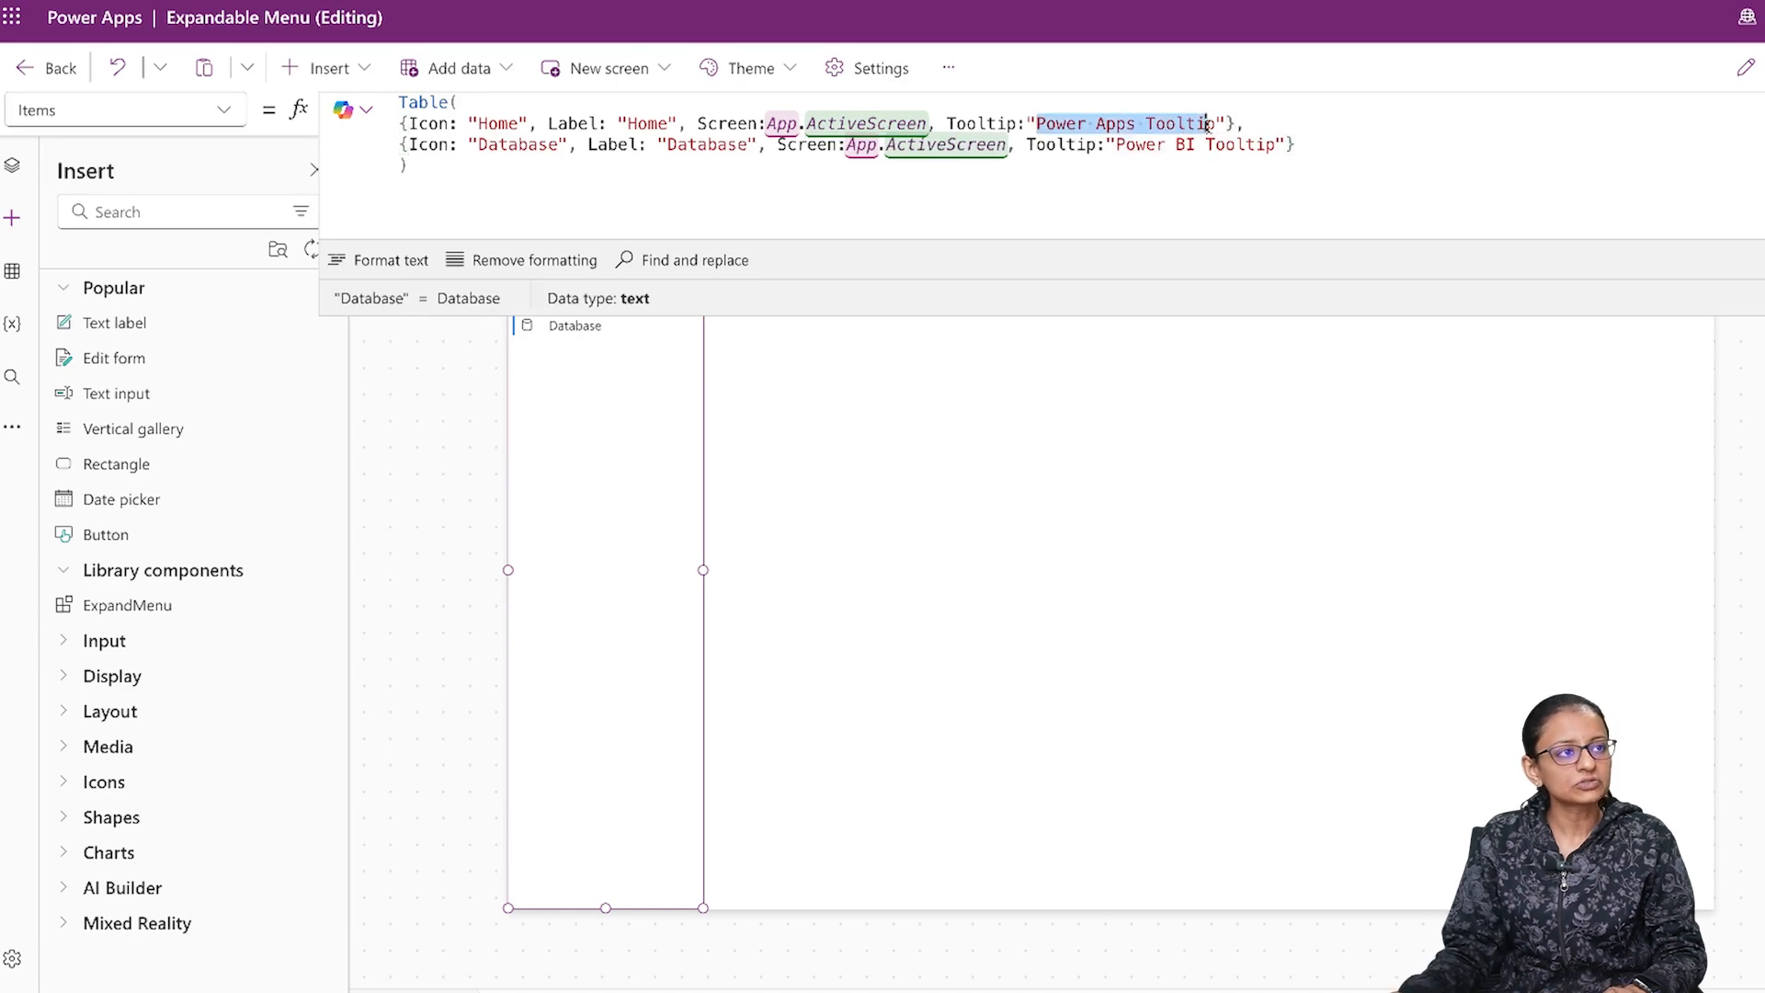
key("BackSpace")
type("Home")
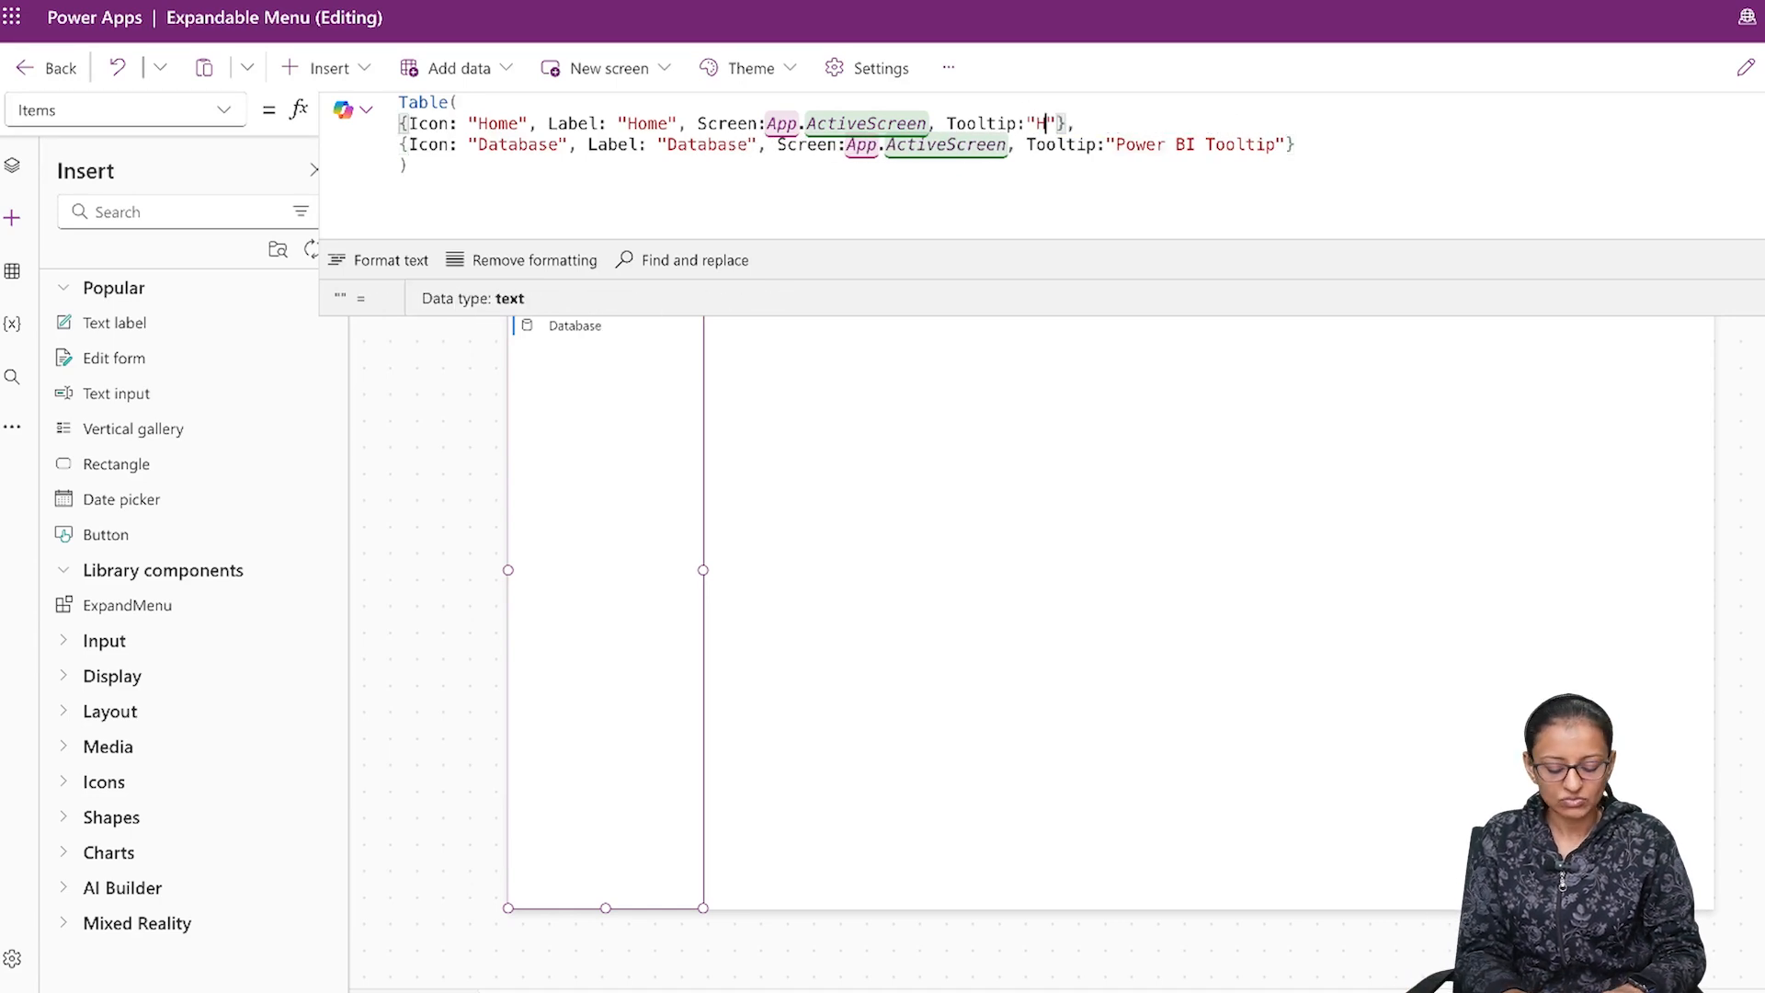
left_click_drag(1117, 145, 1279, 144)
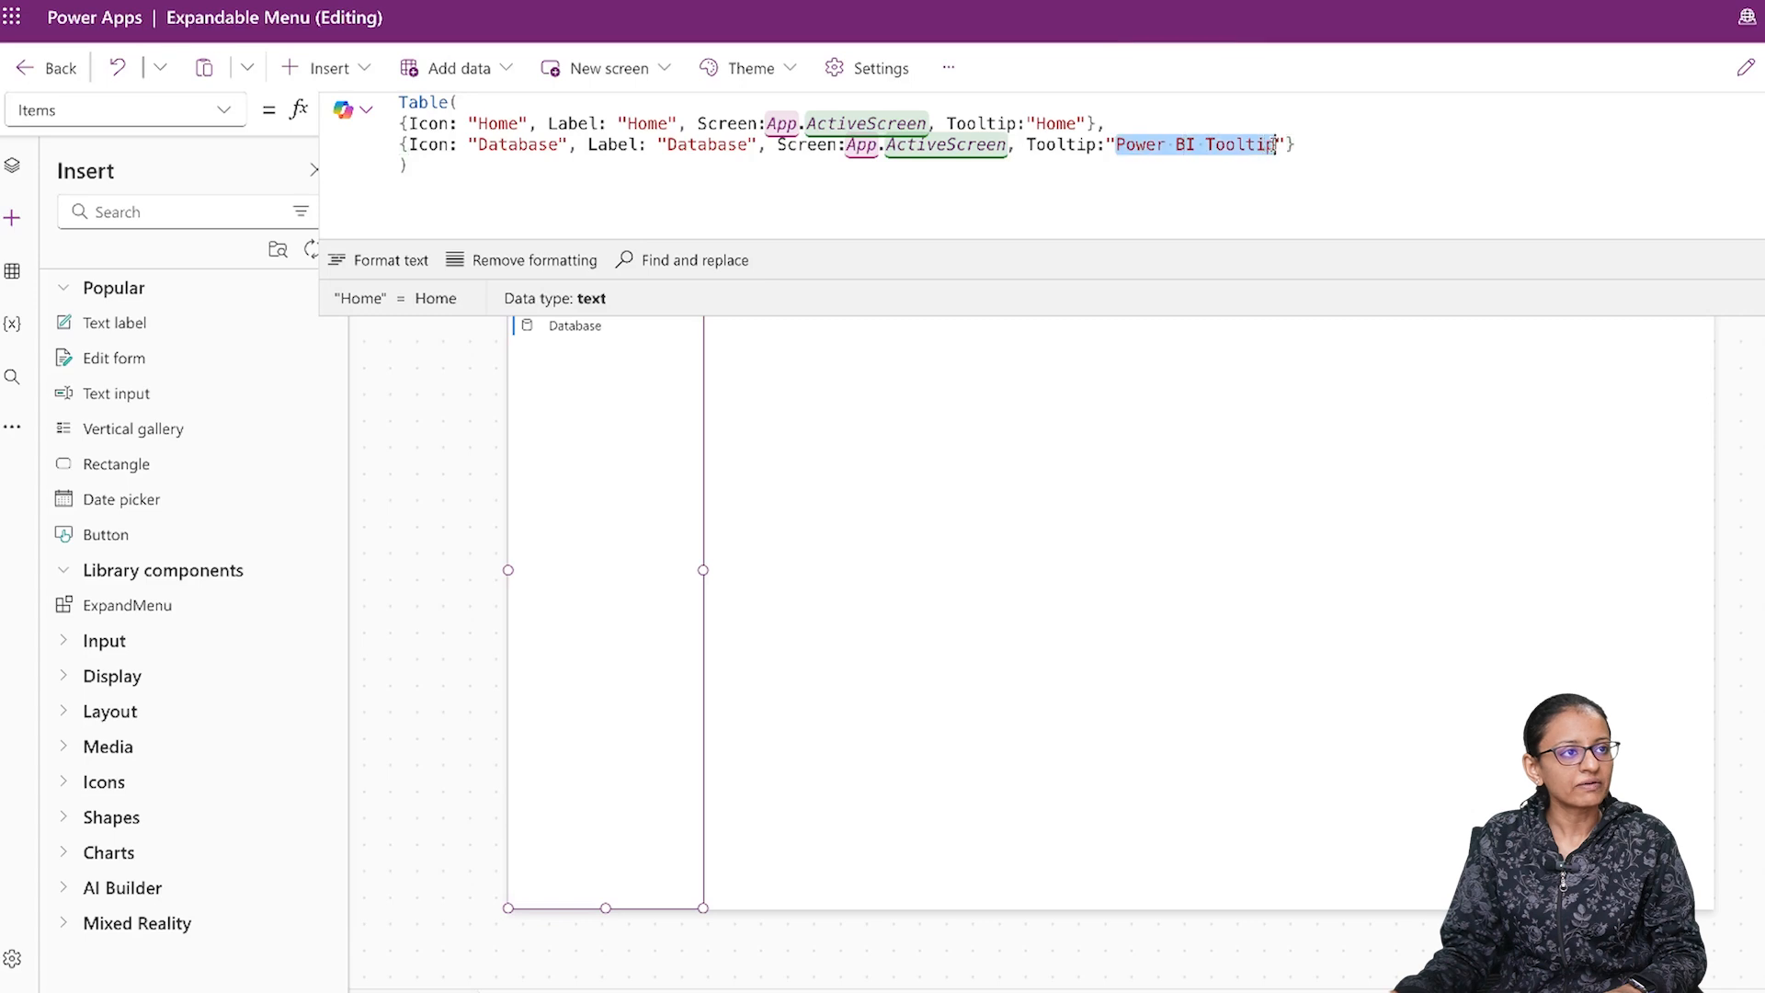
key("BackSpace")
type("Database t")
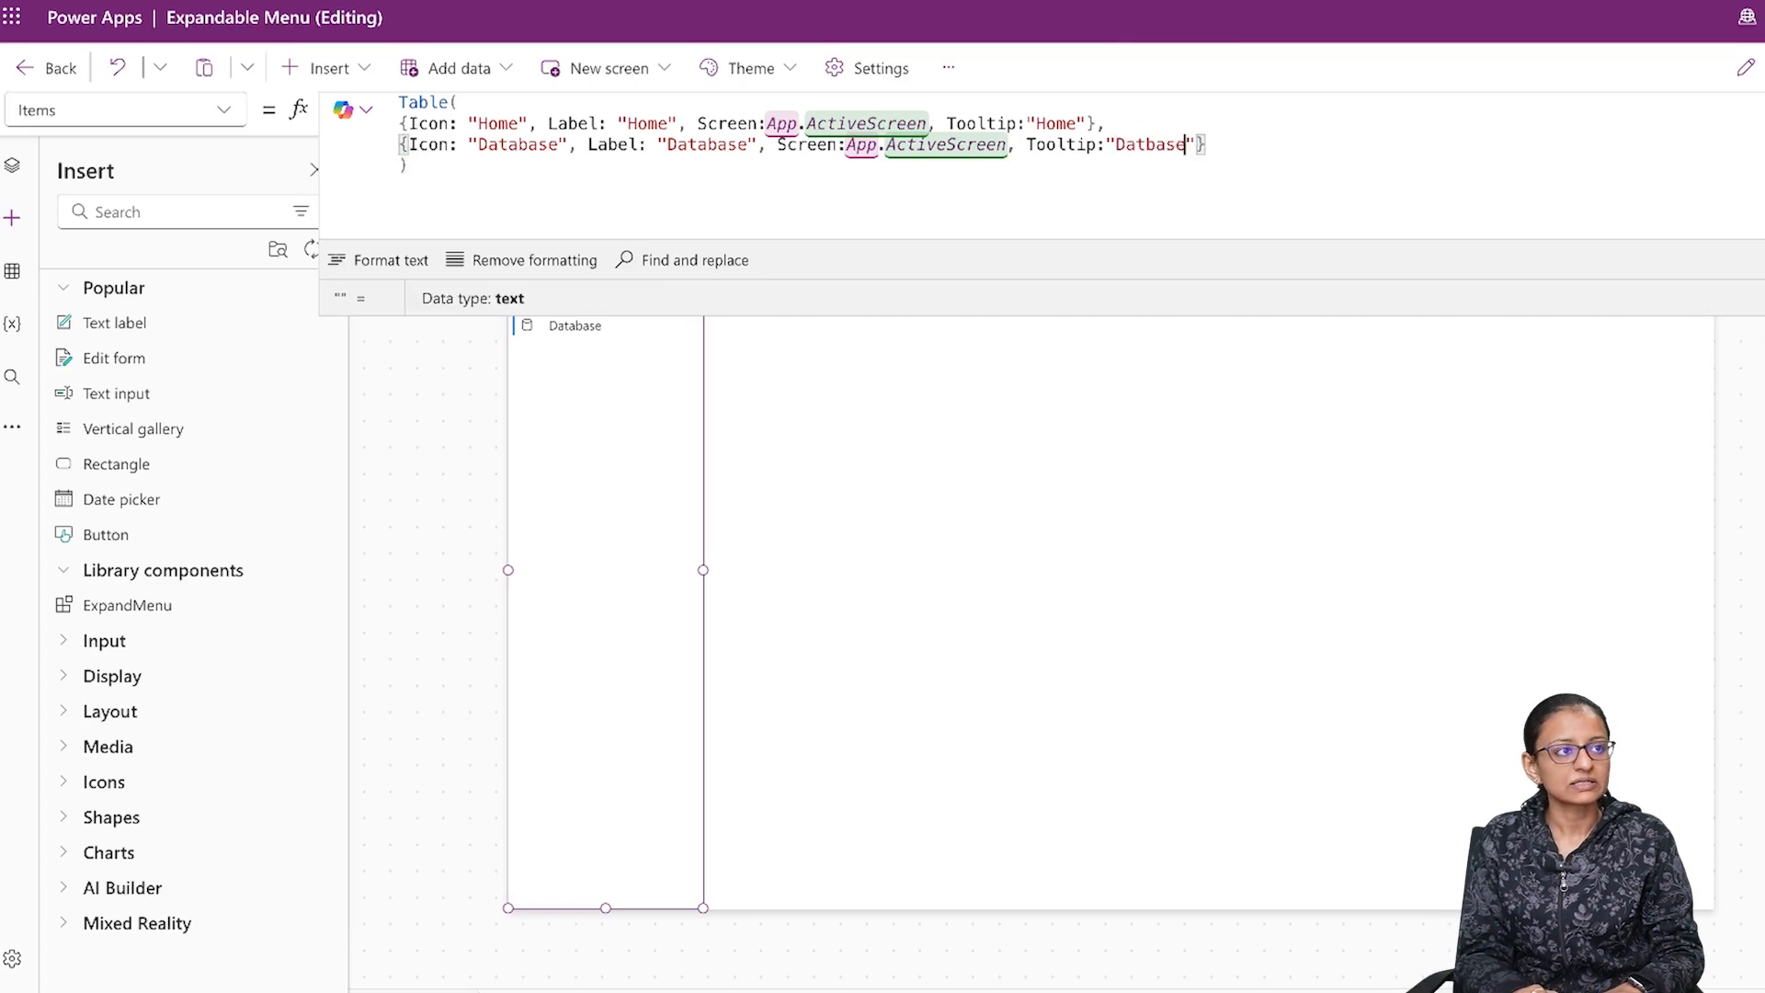
type("ooltip")
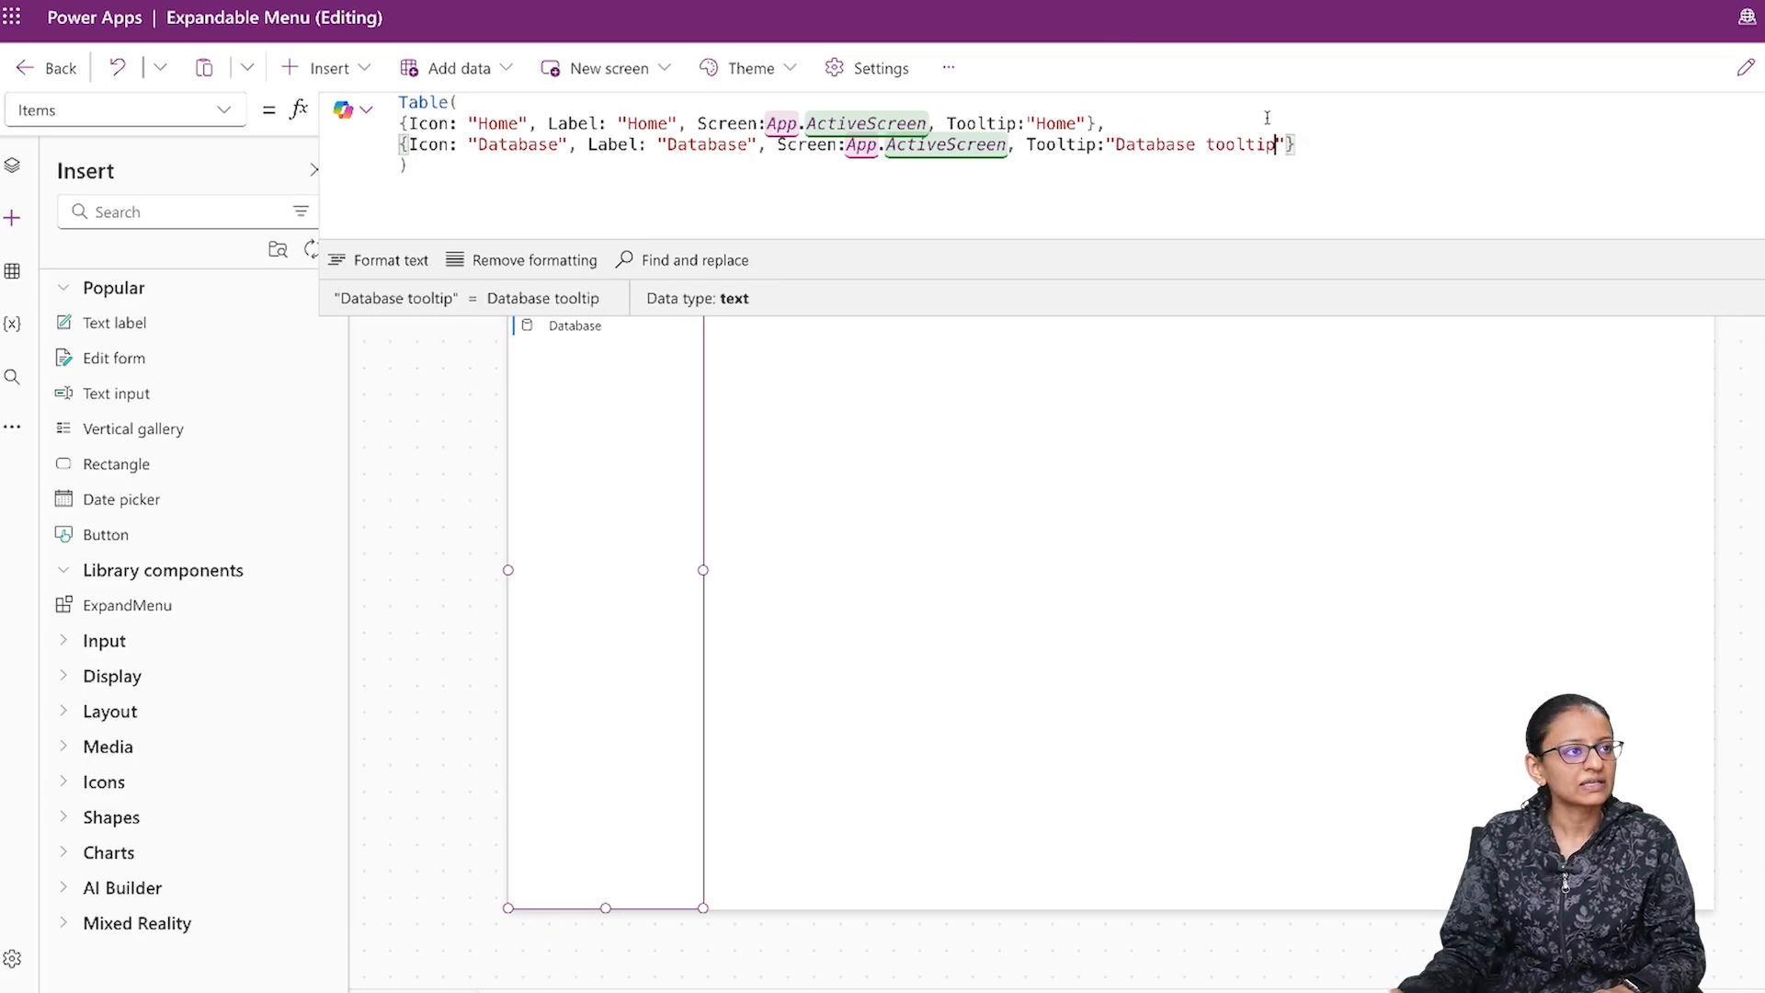
left_click(1079, 120)
type("tooltip\"}")
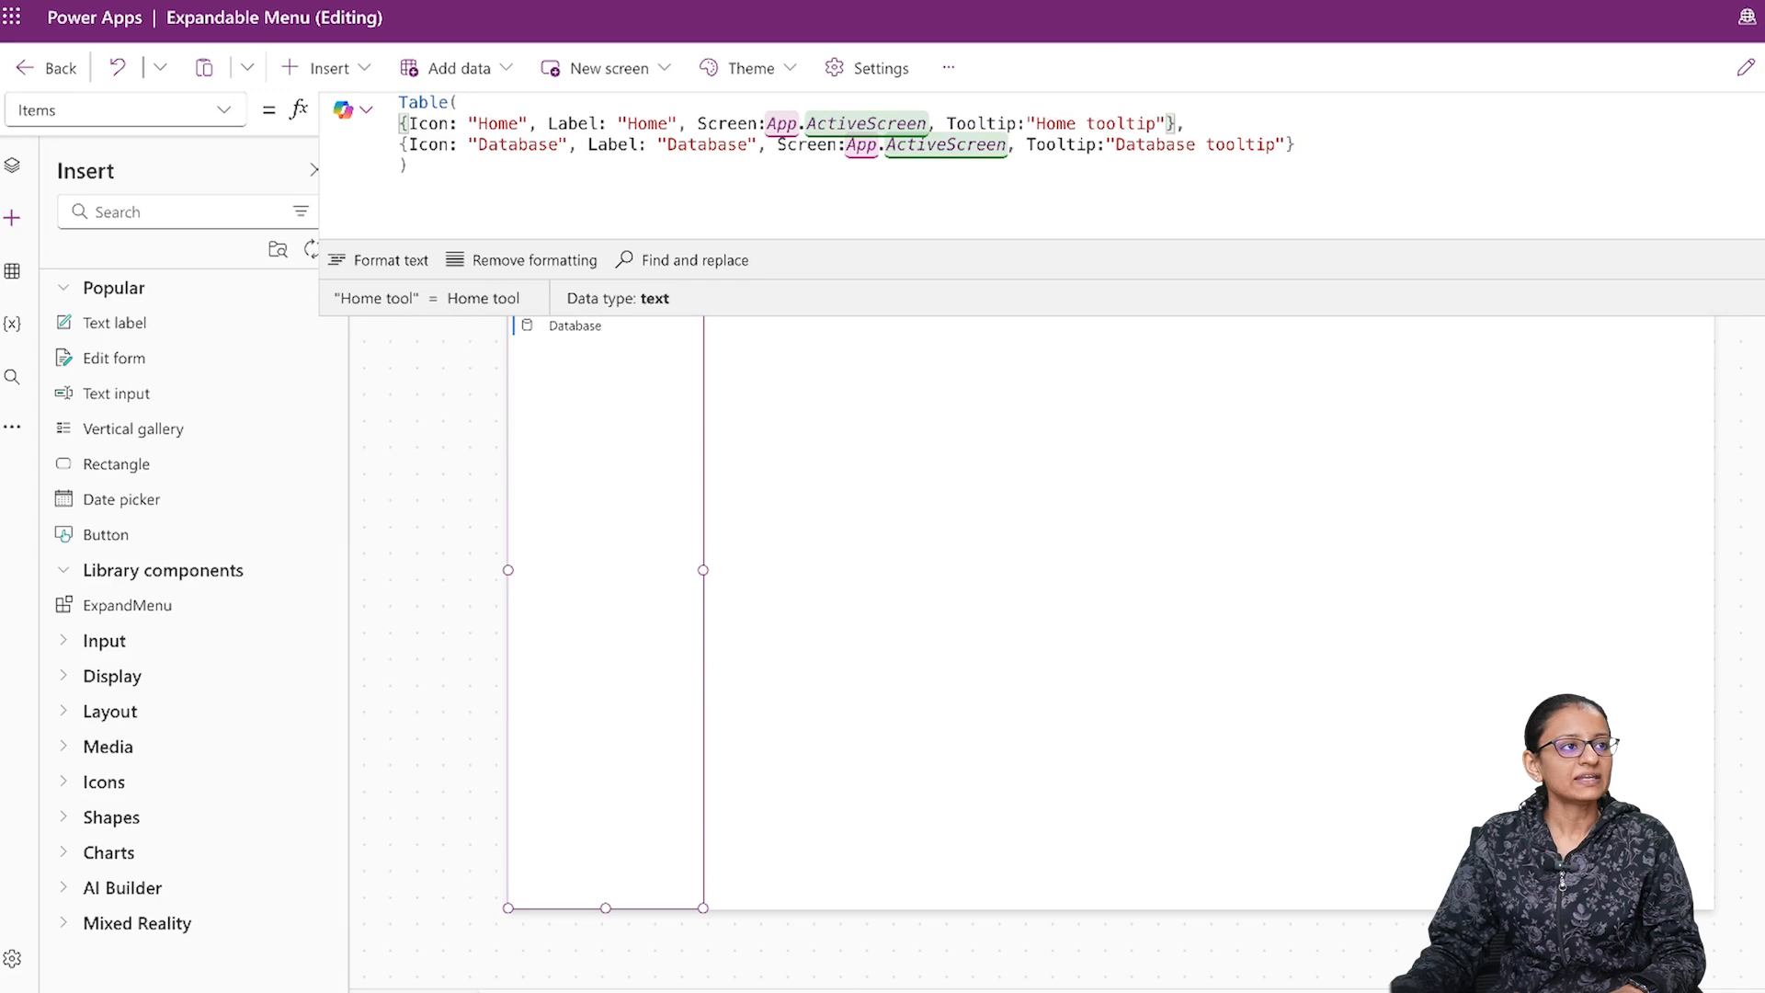
Step: Add a comma after the Database record and duplicate that record on the line below it in the Items table
type(",")
left_click(399, 170)
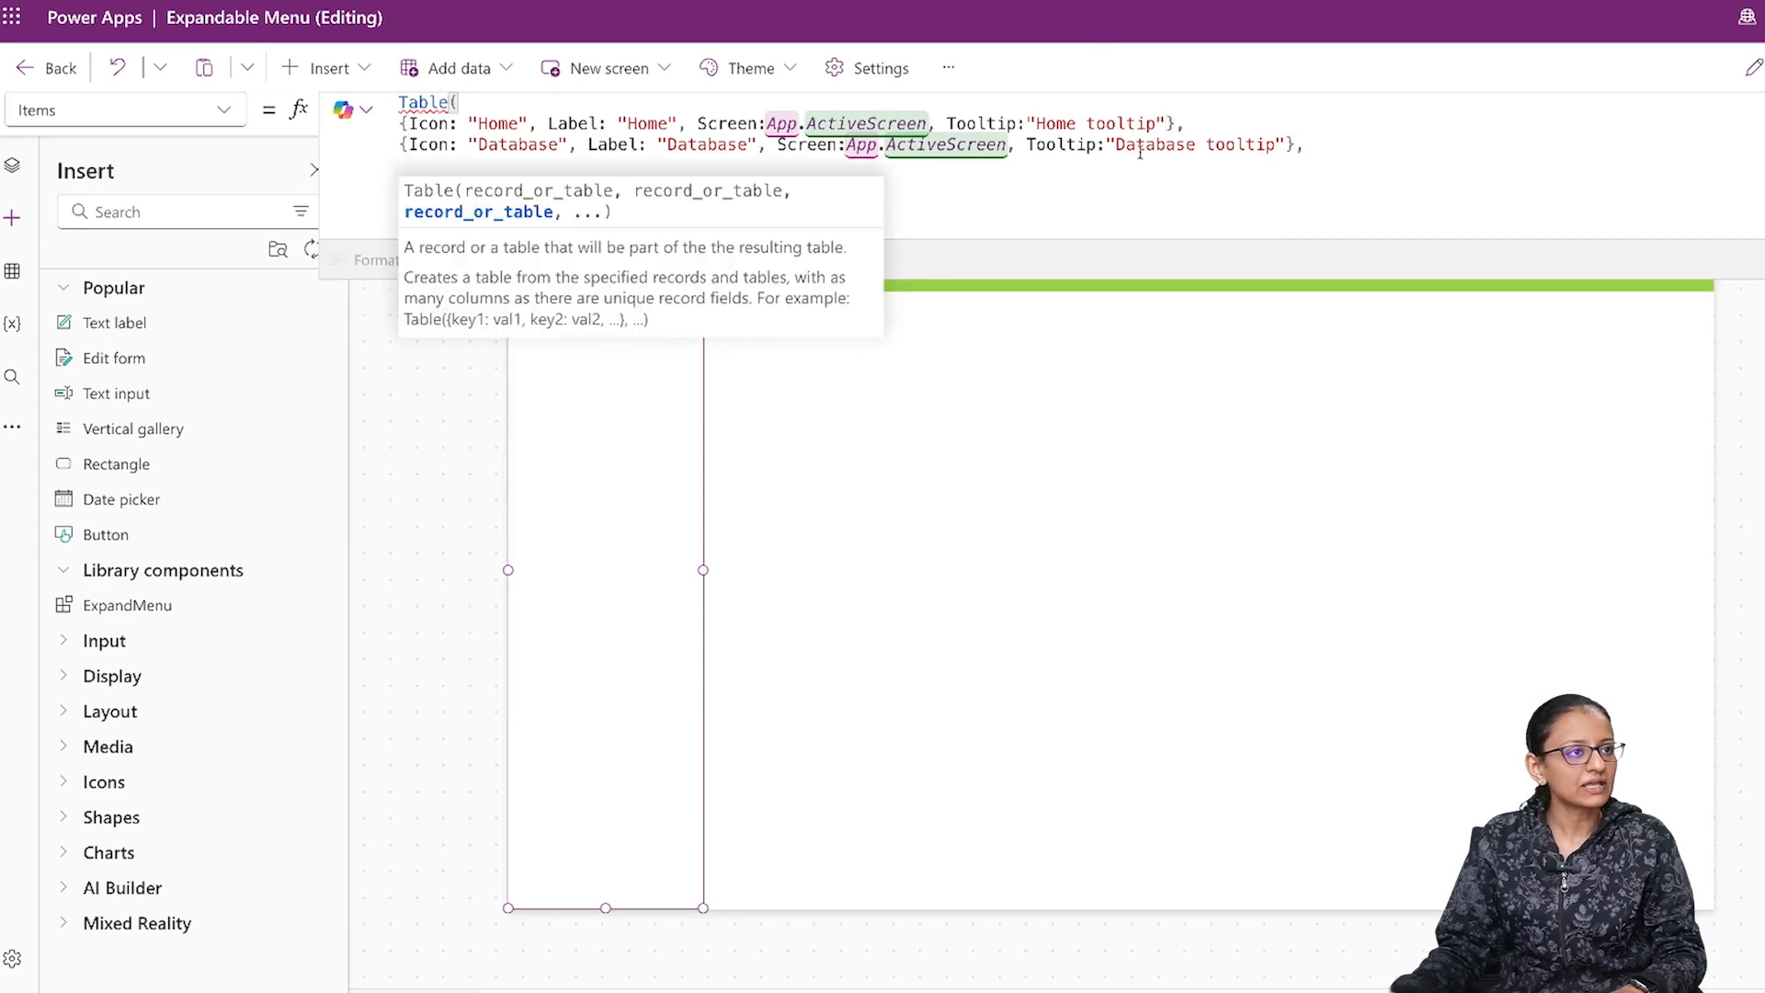
triple_click(1273, 147)
key("ctrl+c")
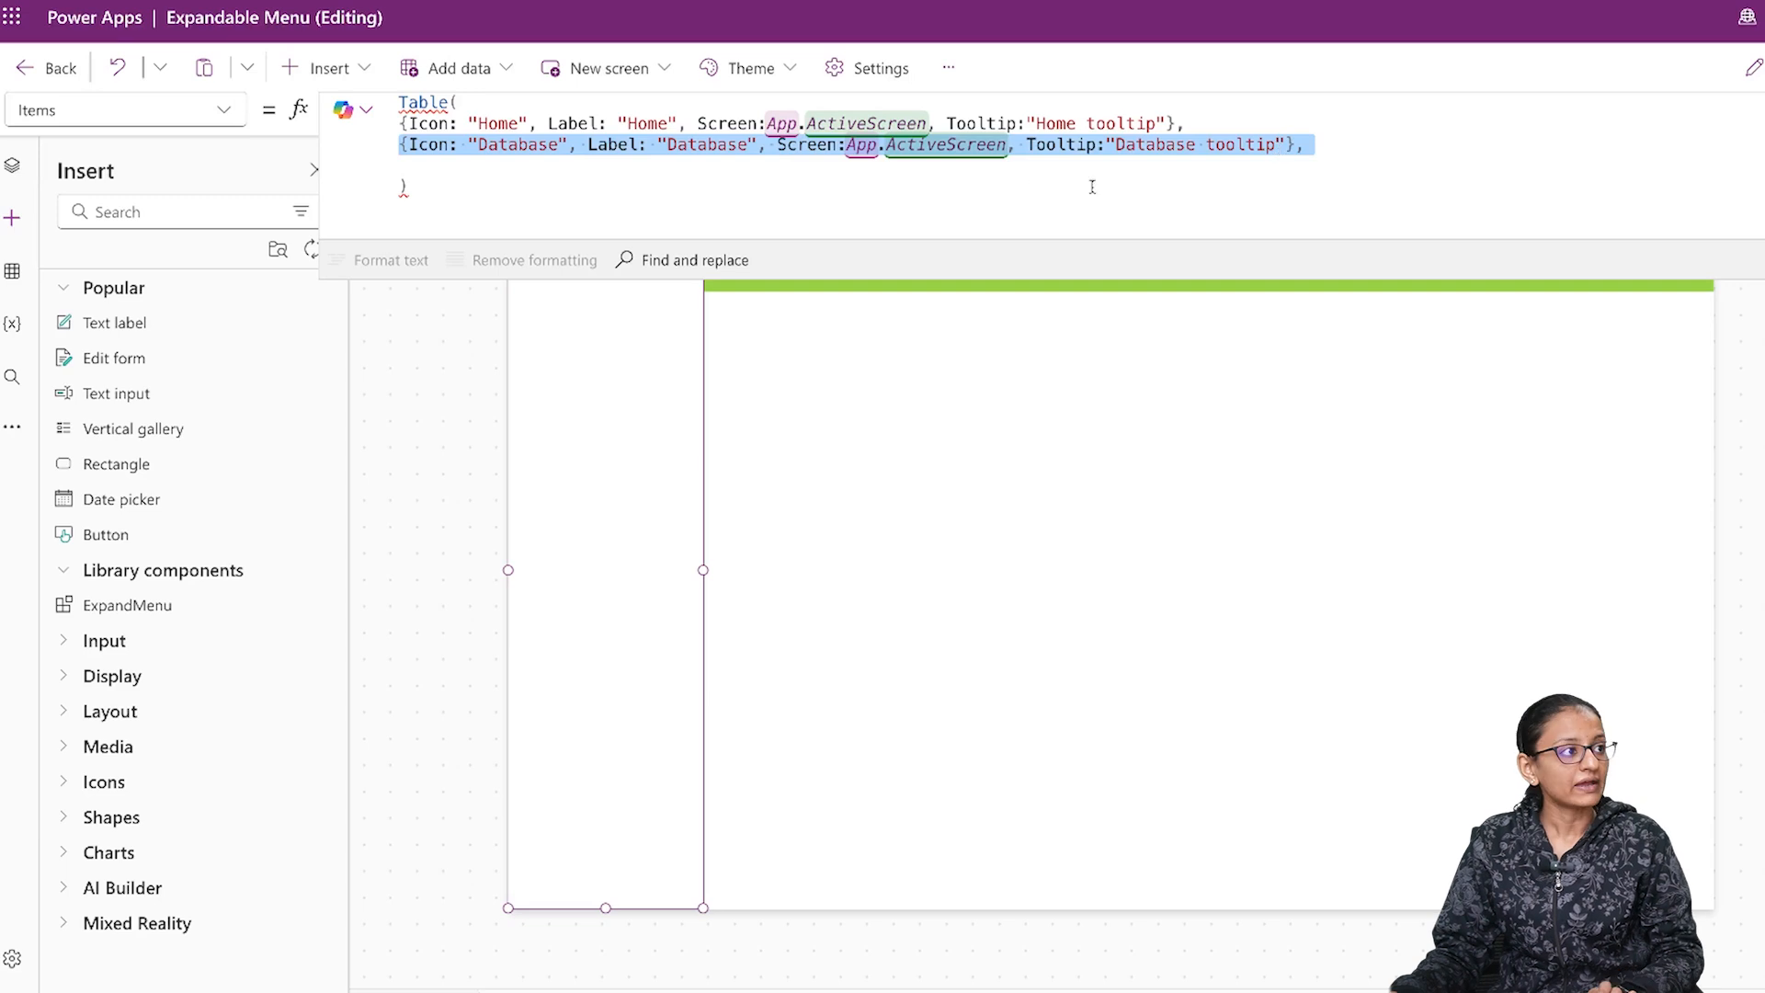
left_click(431, 169)
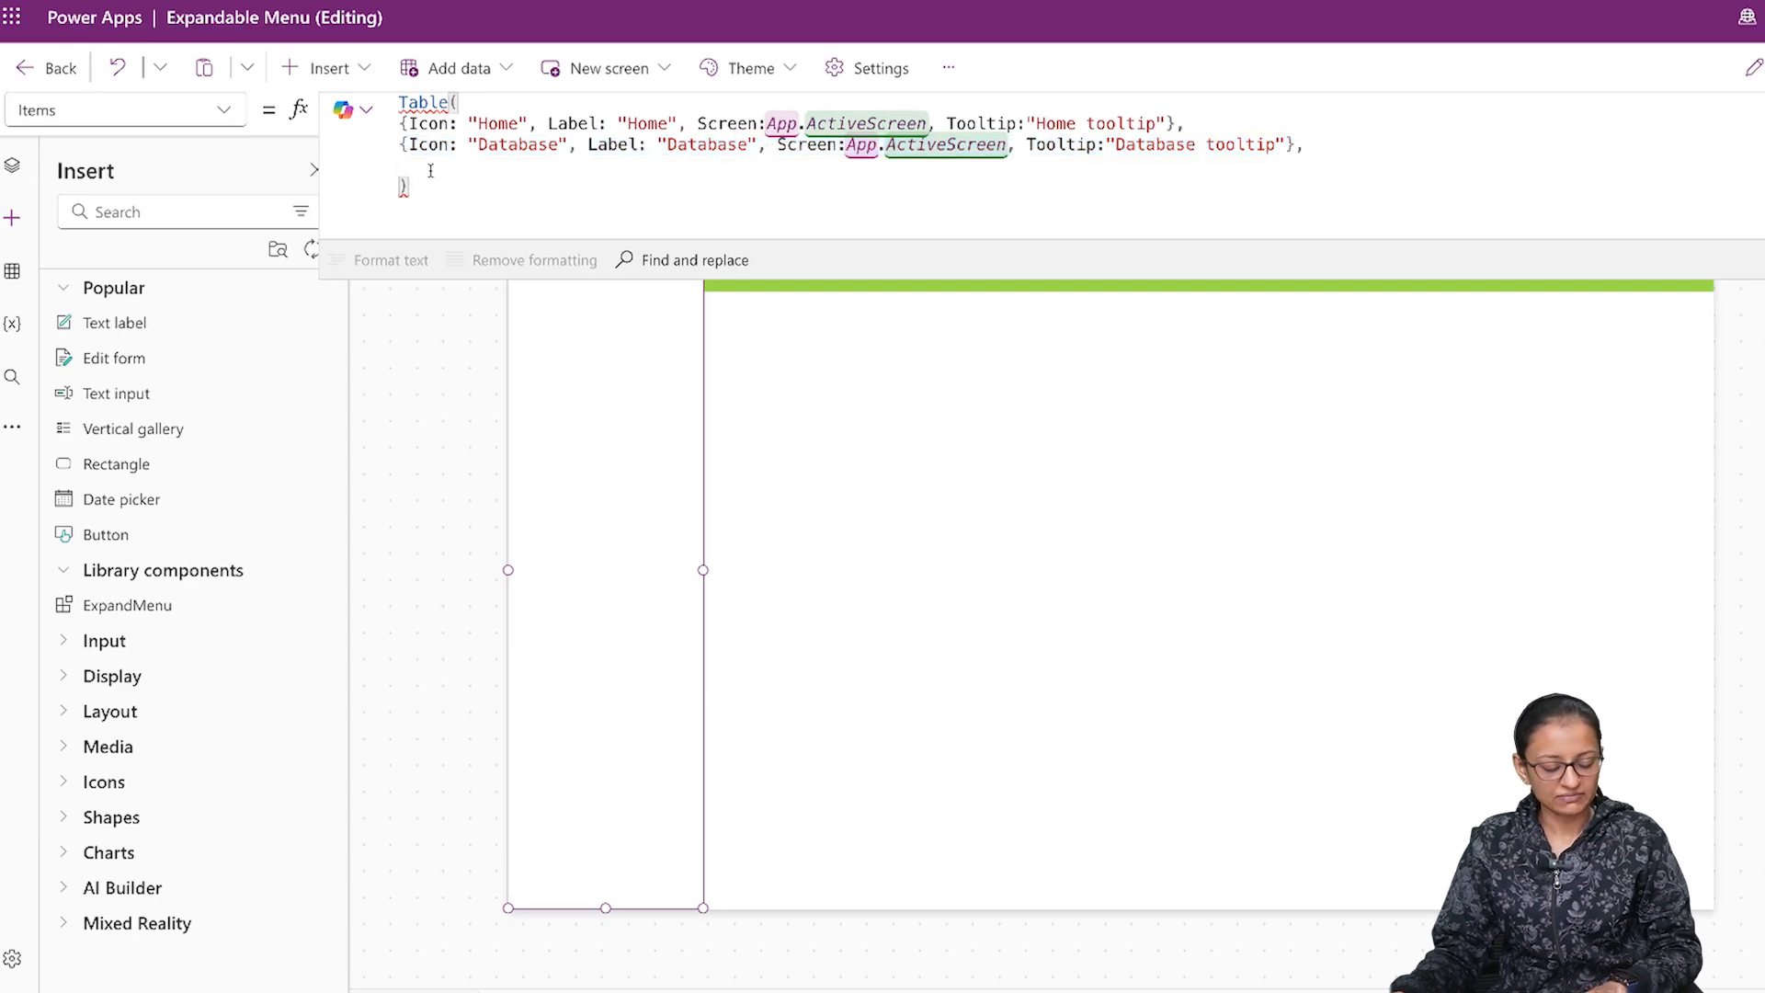
key("ctrl+v")
Step: Change the duplicated record to icon Add, label New and tooltip "New tooltip", and remove its trailing comma
double_click(518, 166)
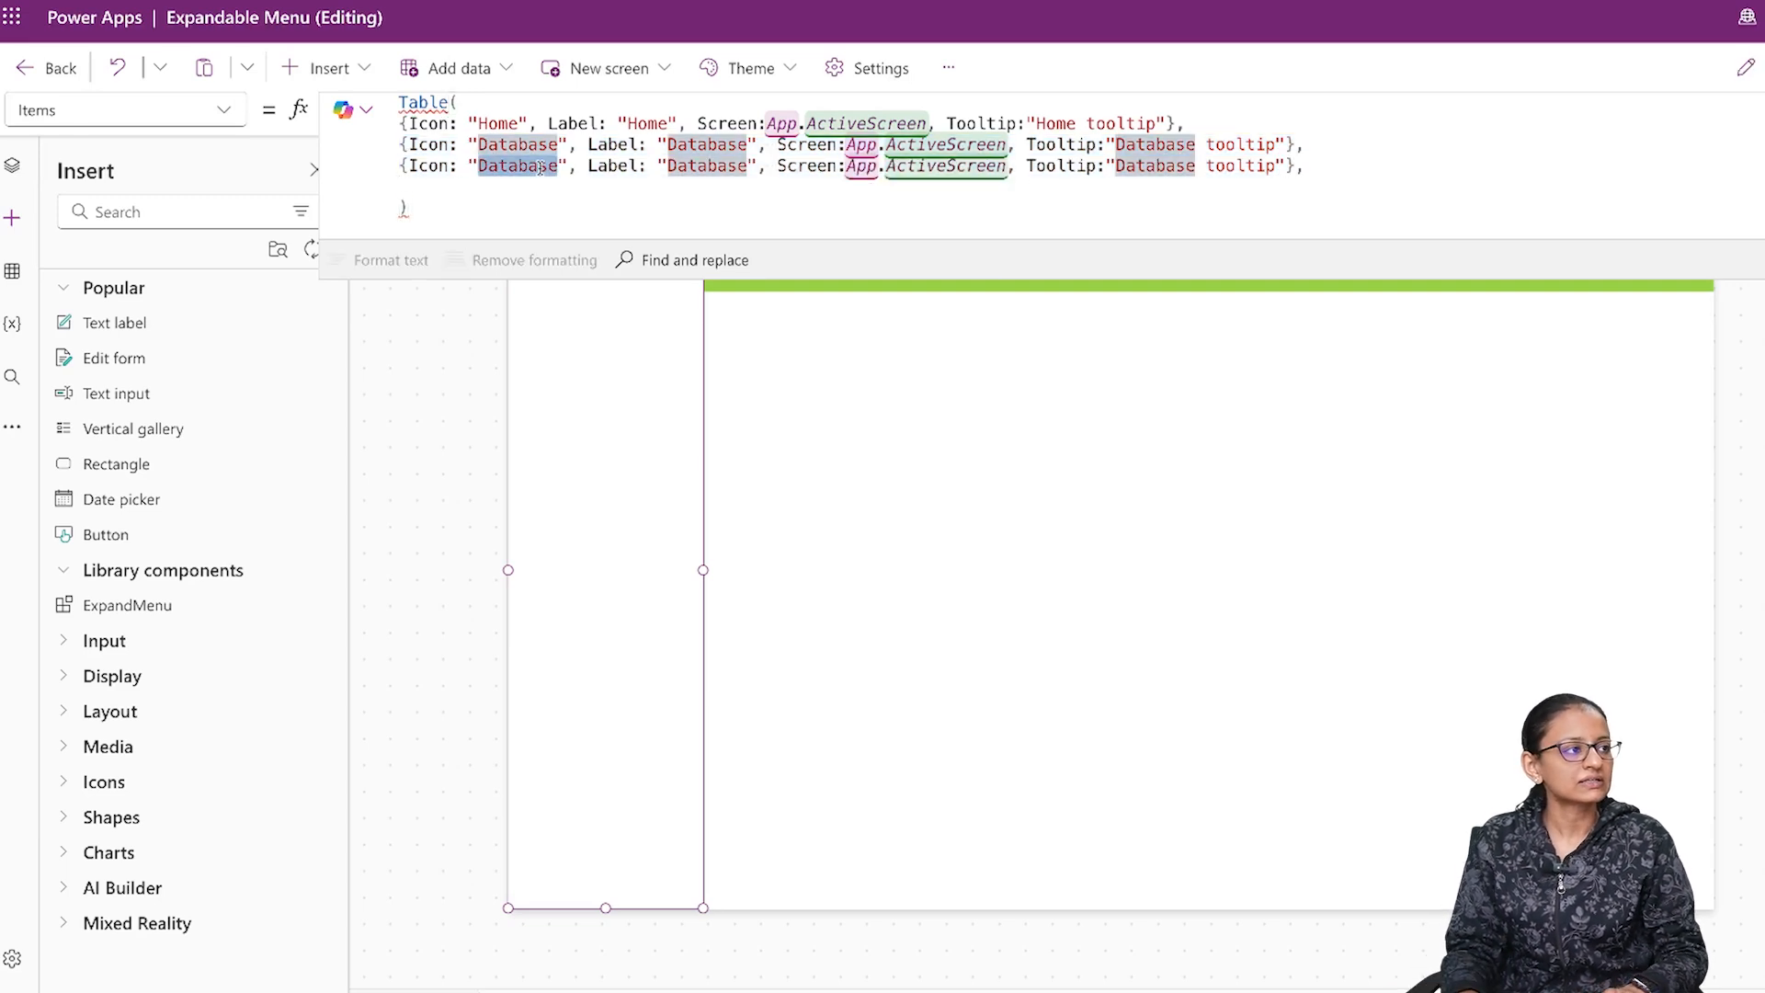
key("BackSpace")
type("Add")
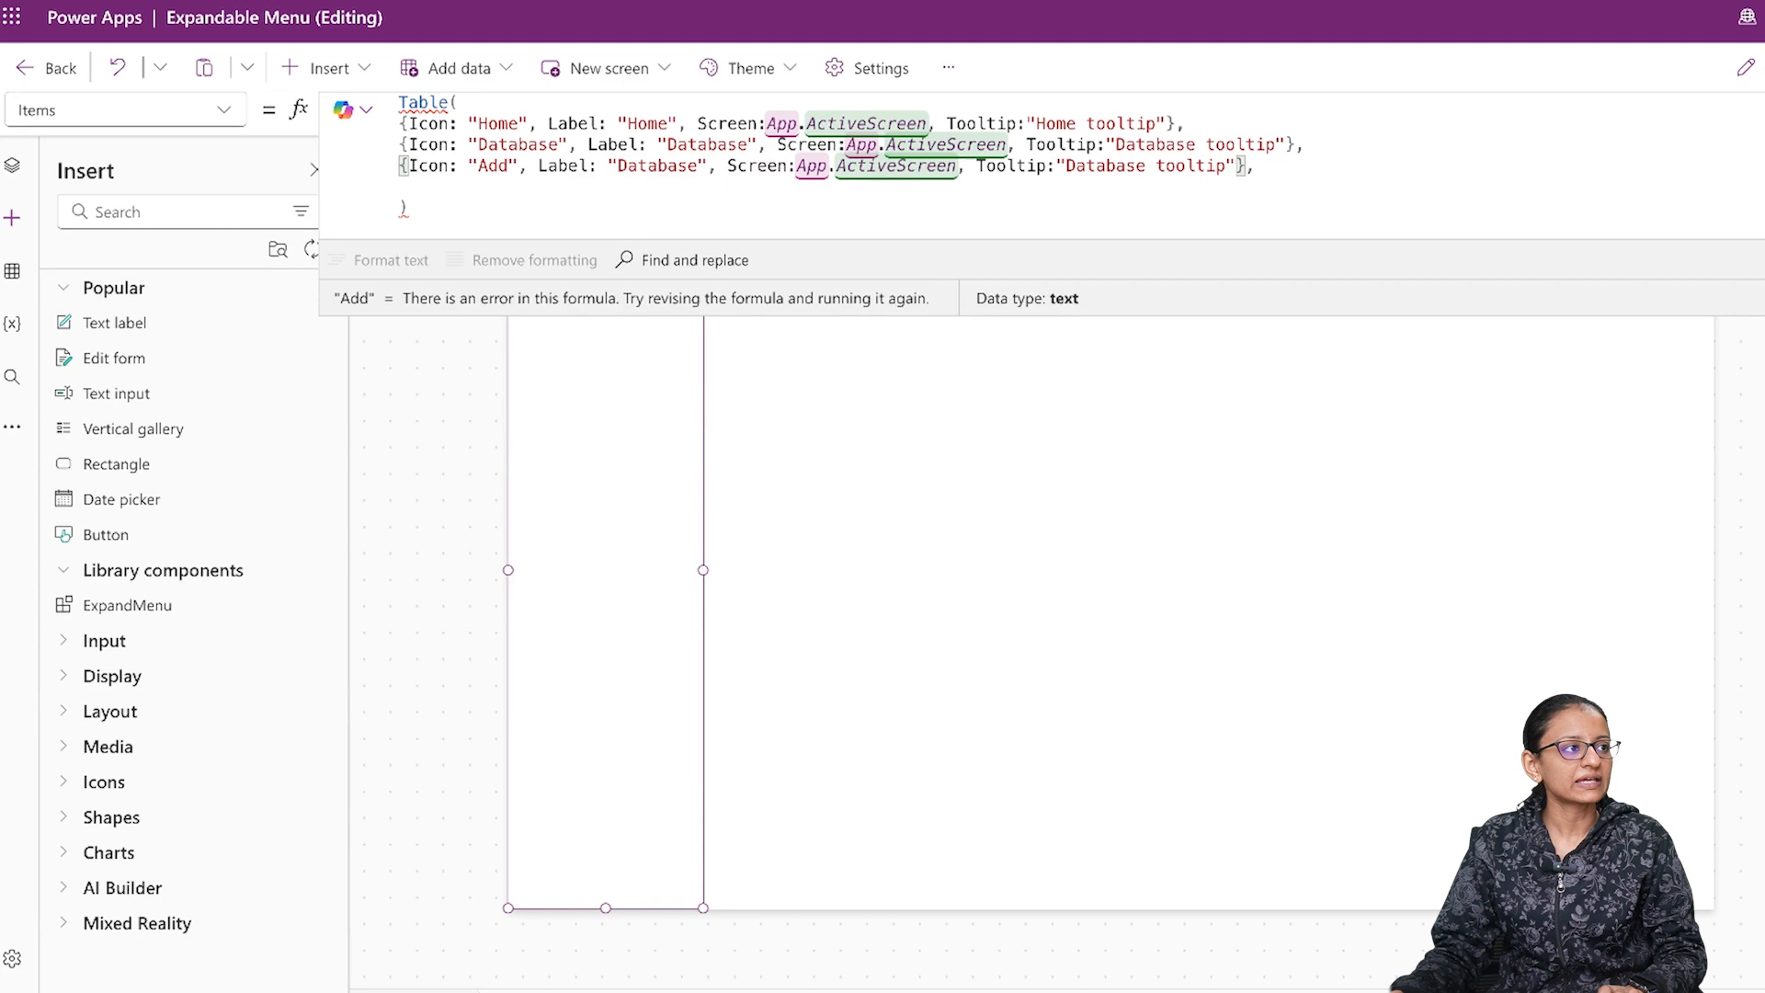
double_click(668, 164)
type("New")
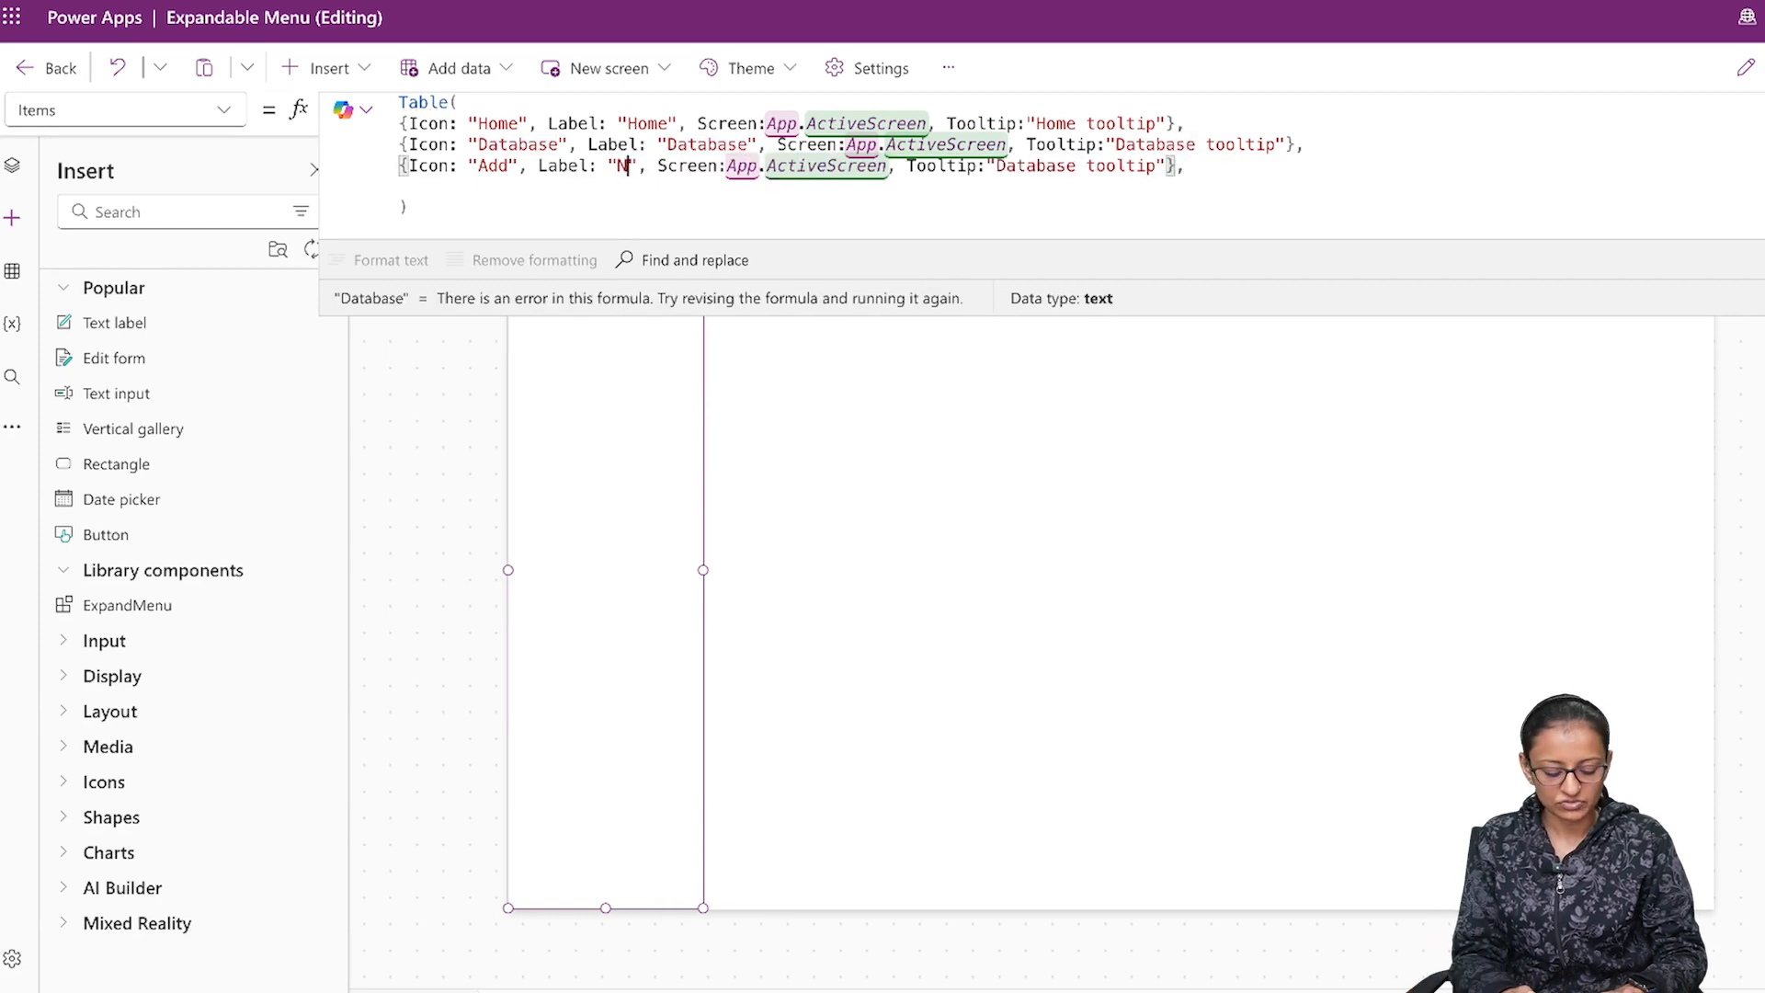
key("BackSpace")
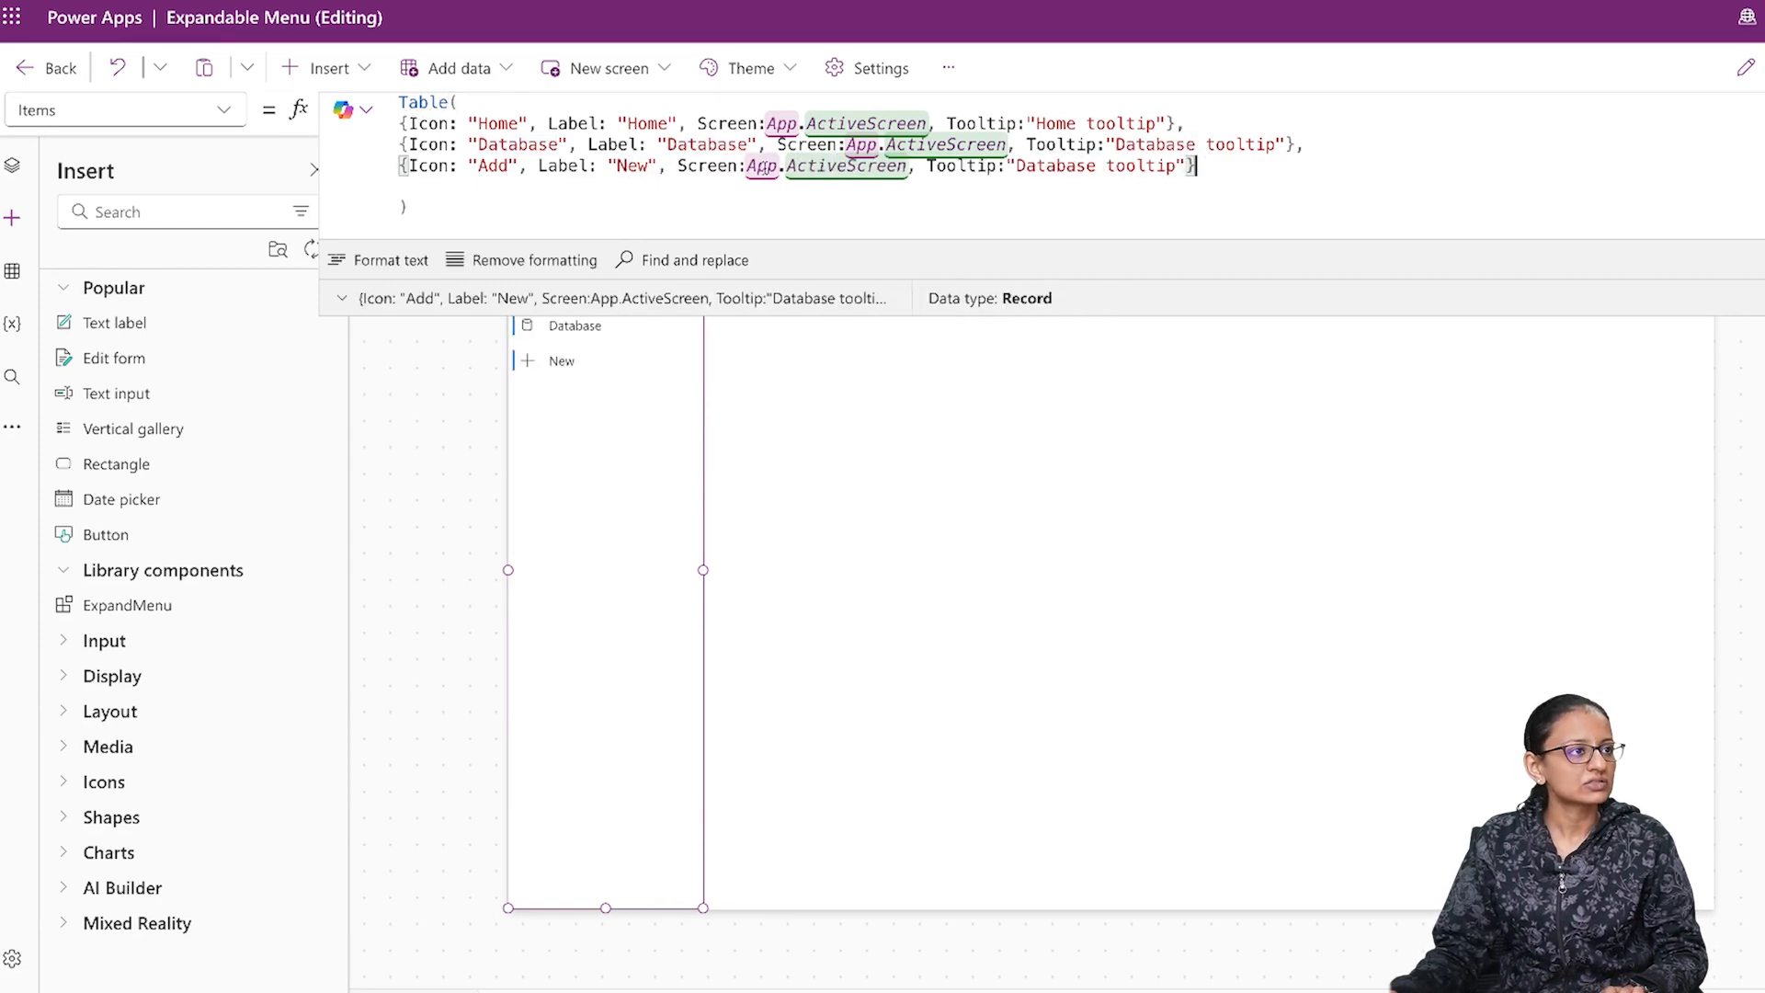
double_click(1076, 166)
type("New")
key("Escape")
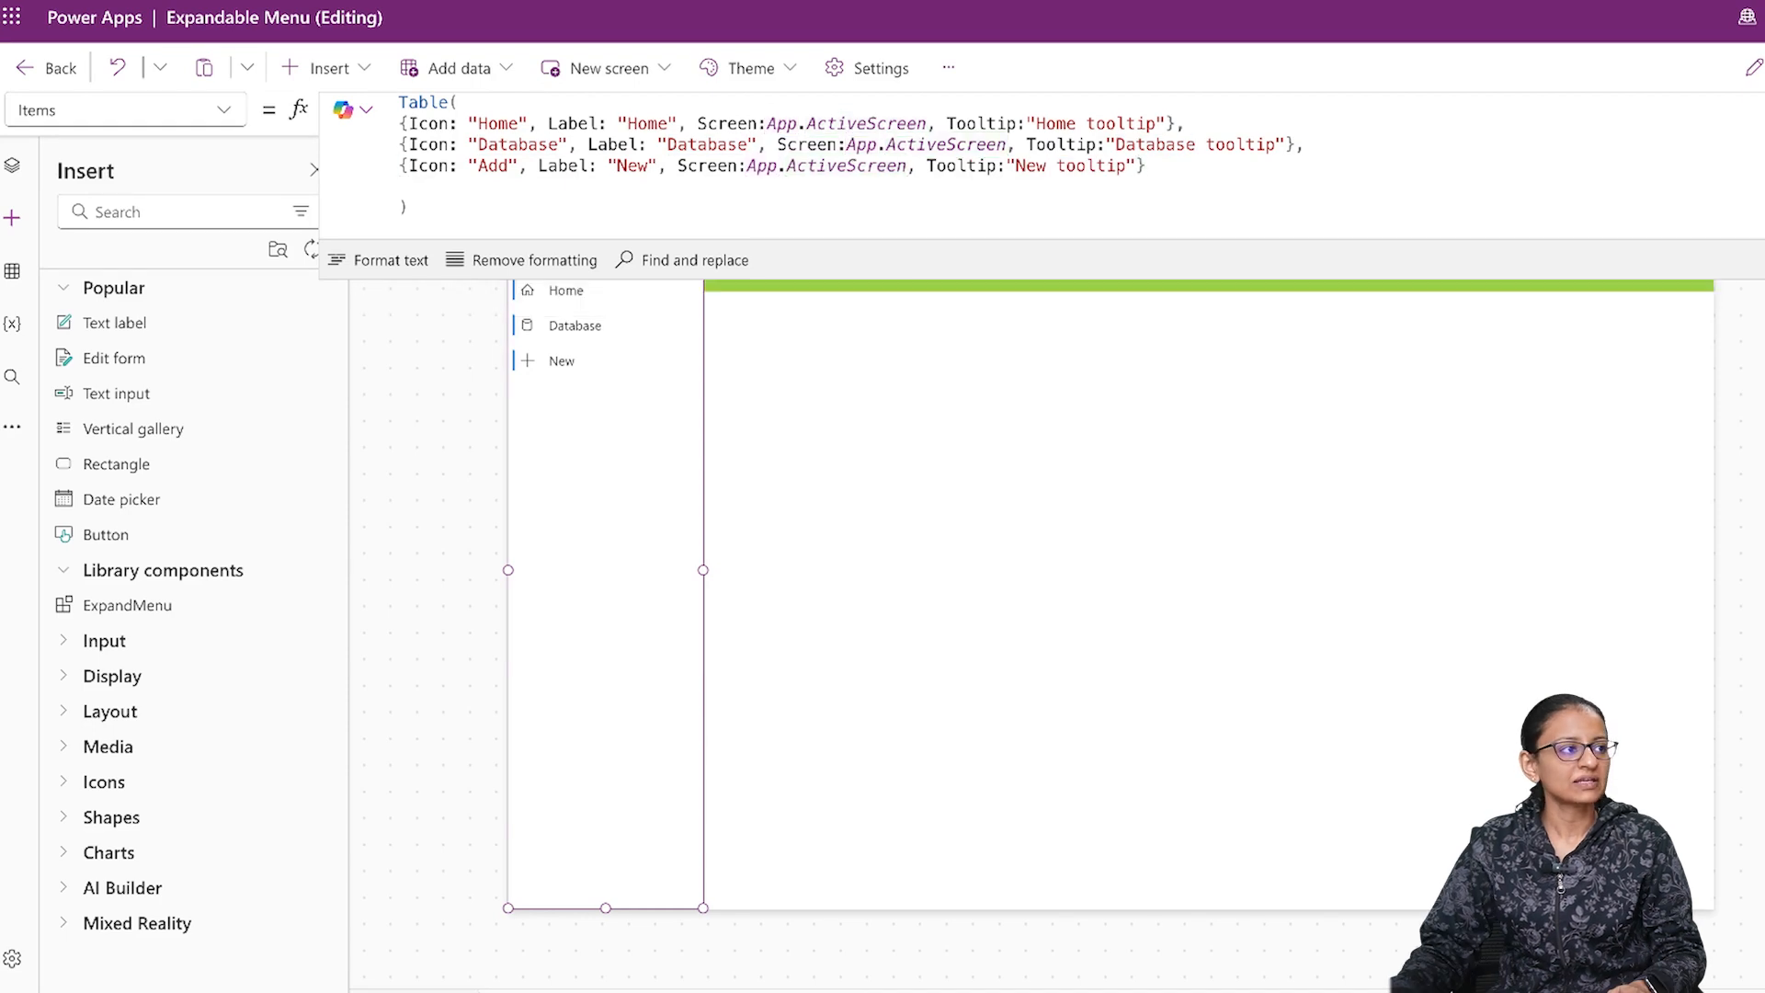
Step: Preview the app to check the menu items and their tooltips, and return to editing with the ExpandMenu selected
key("F5")
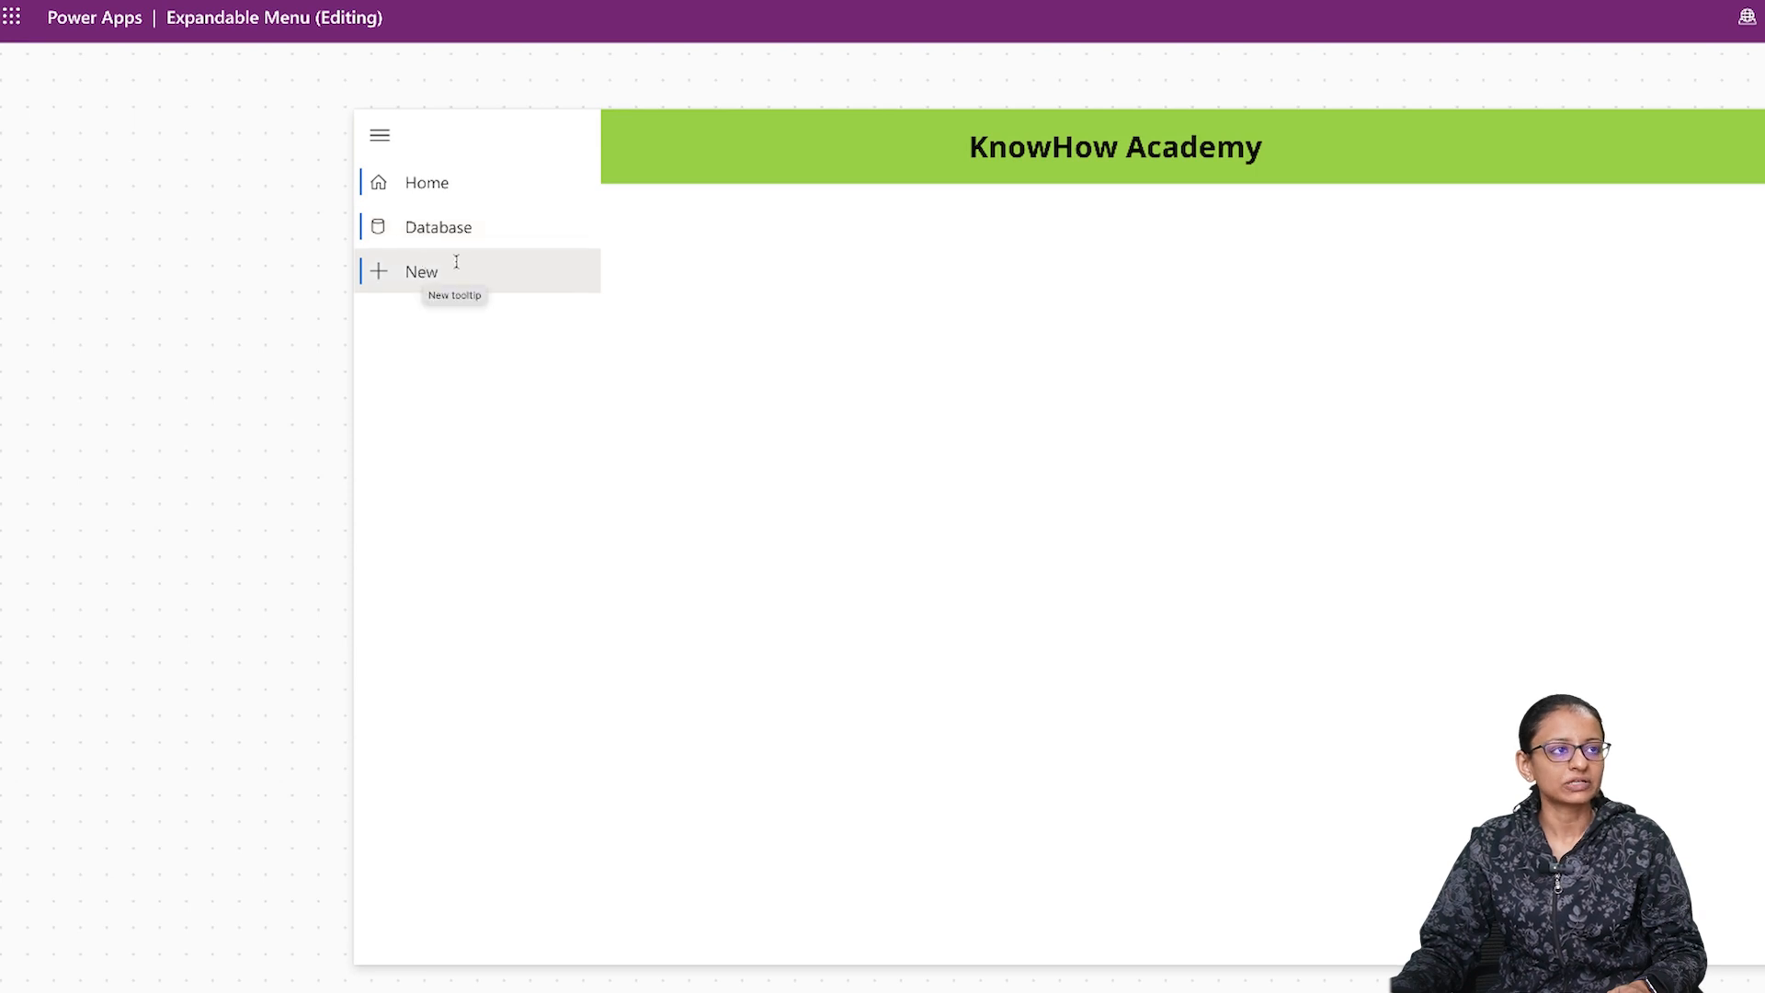
key("Escape")
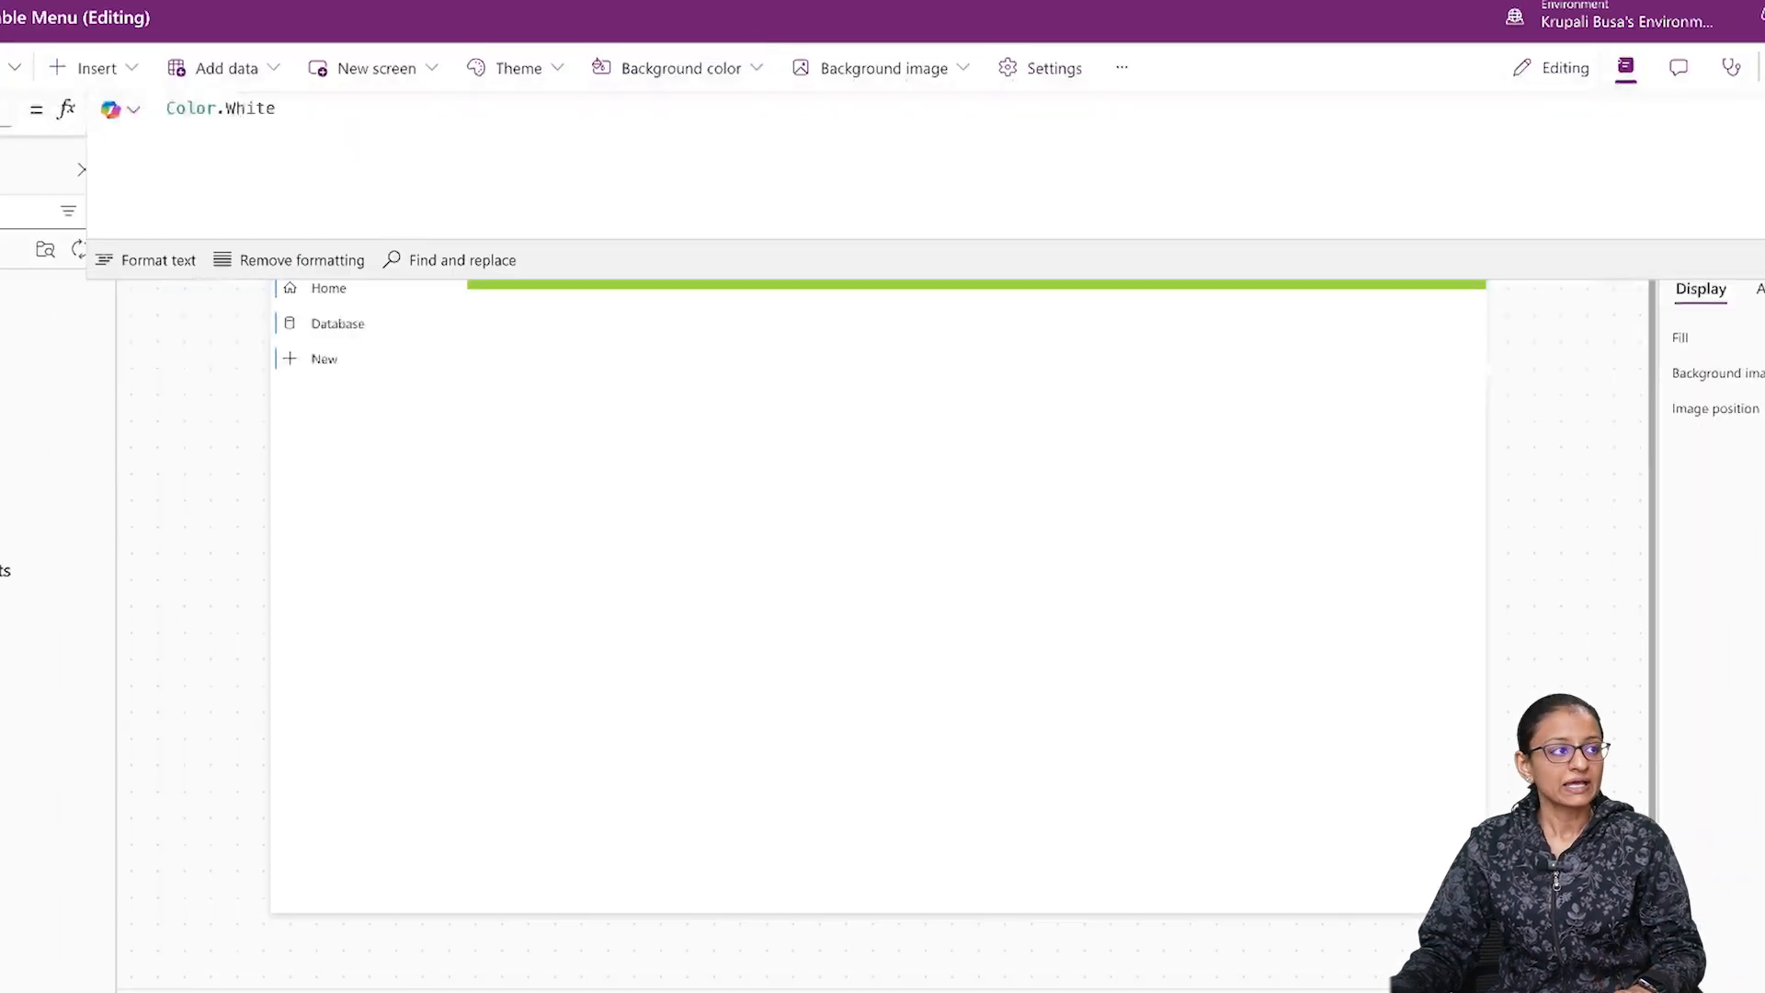
left_click(370, 586)
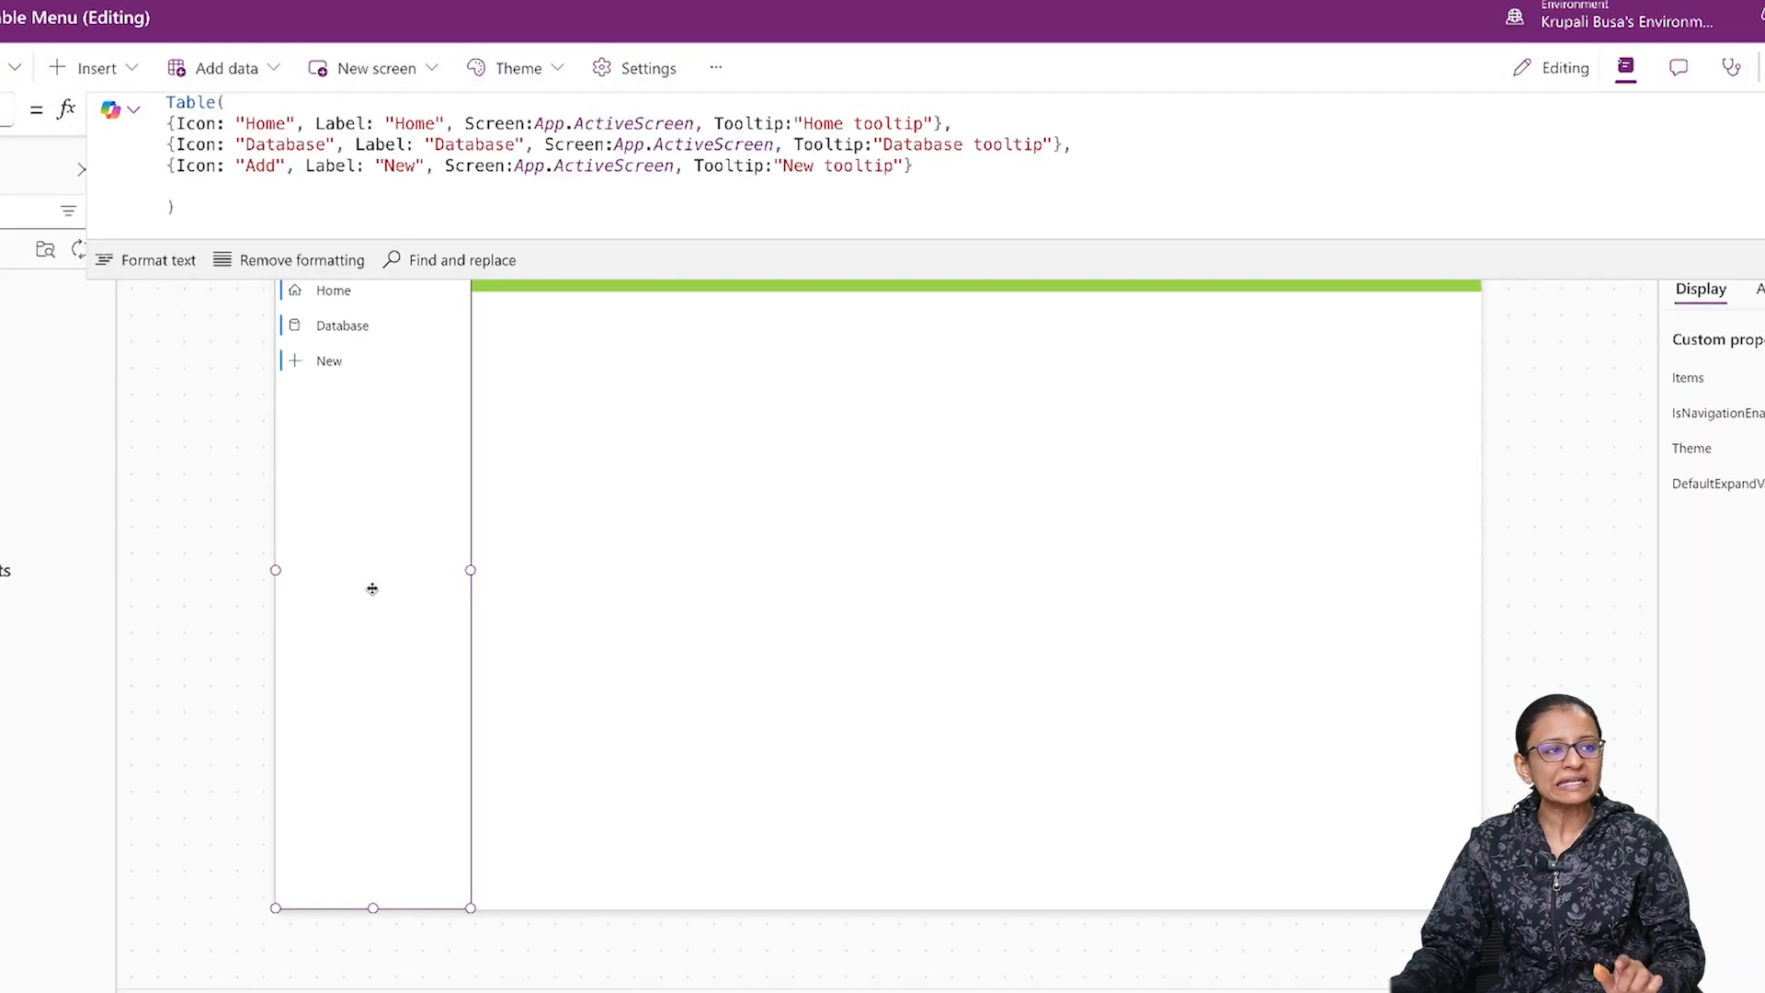
left_click(528, 511)
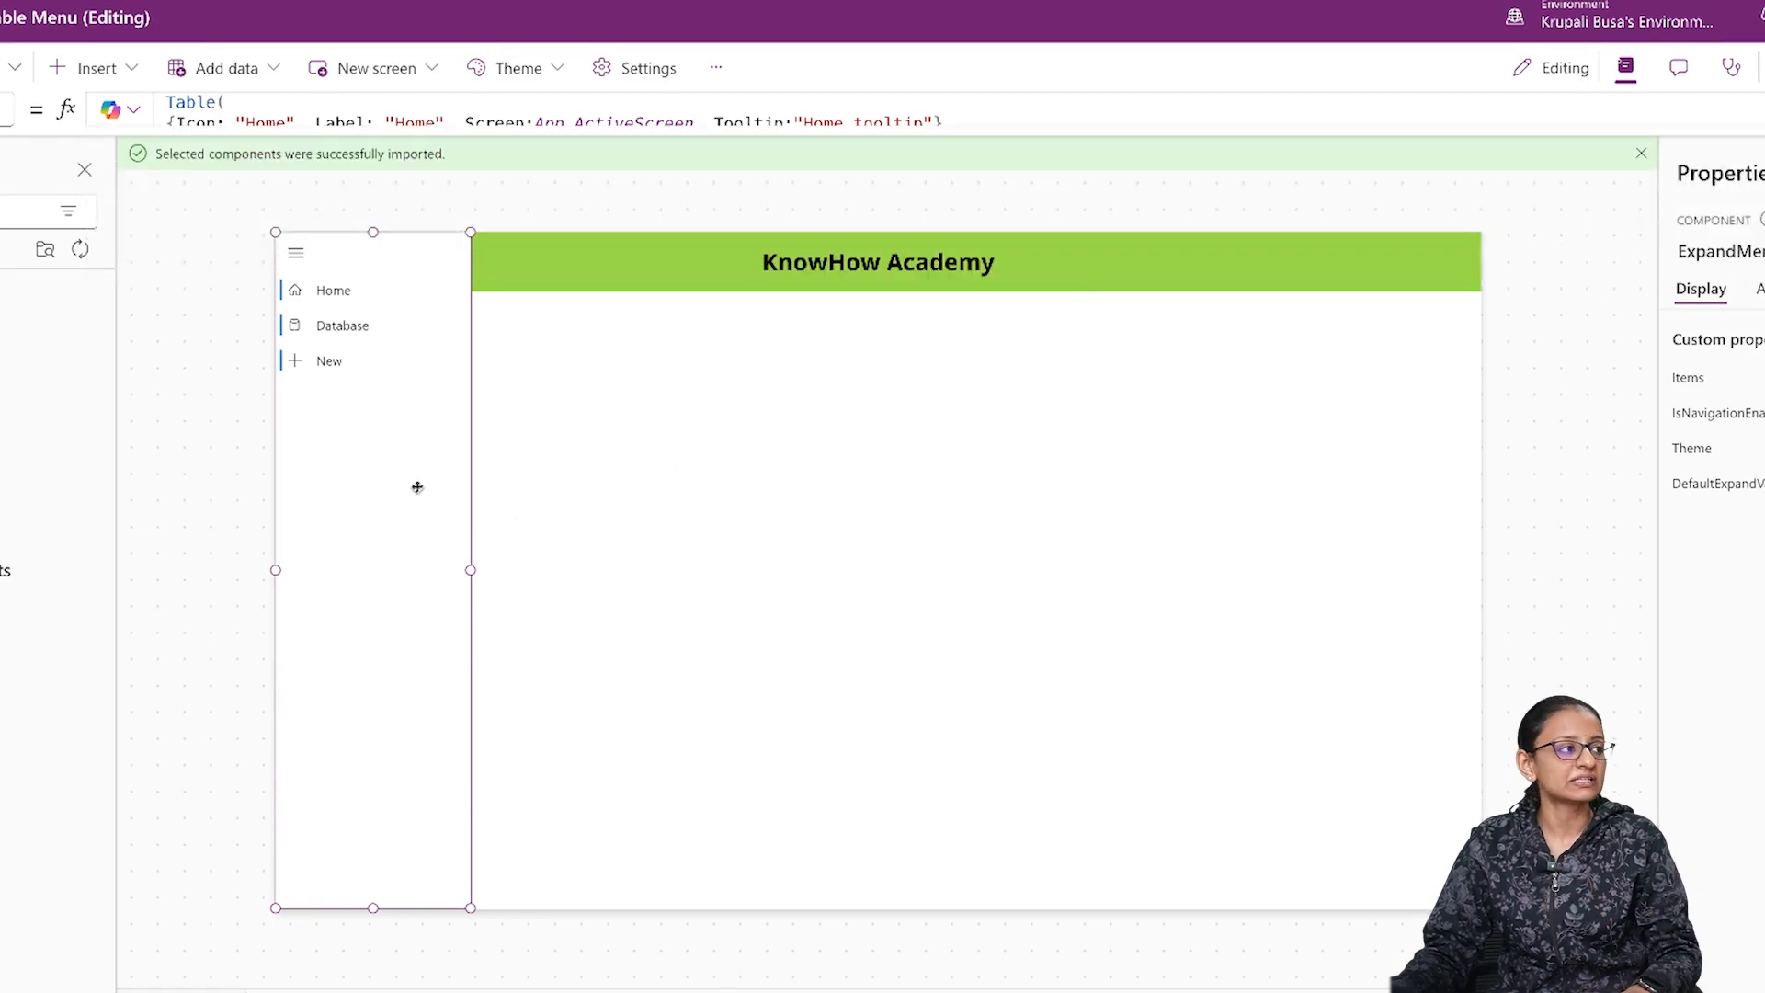
Step: Copy the ExpandMenu component from Screen3 and paste it onto Screen1
left_click(16, 166)
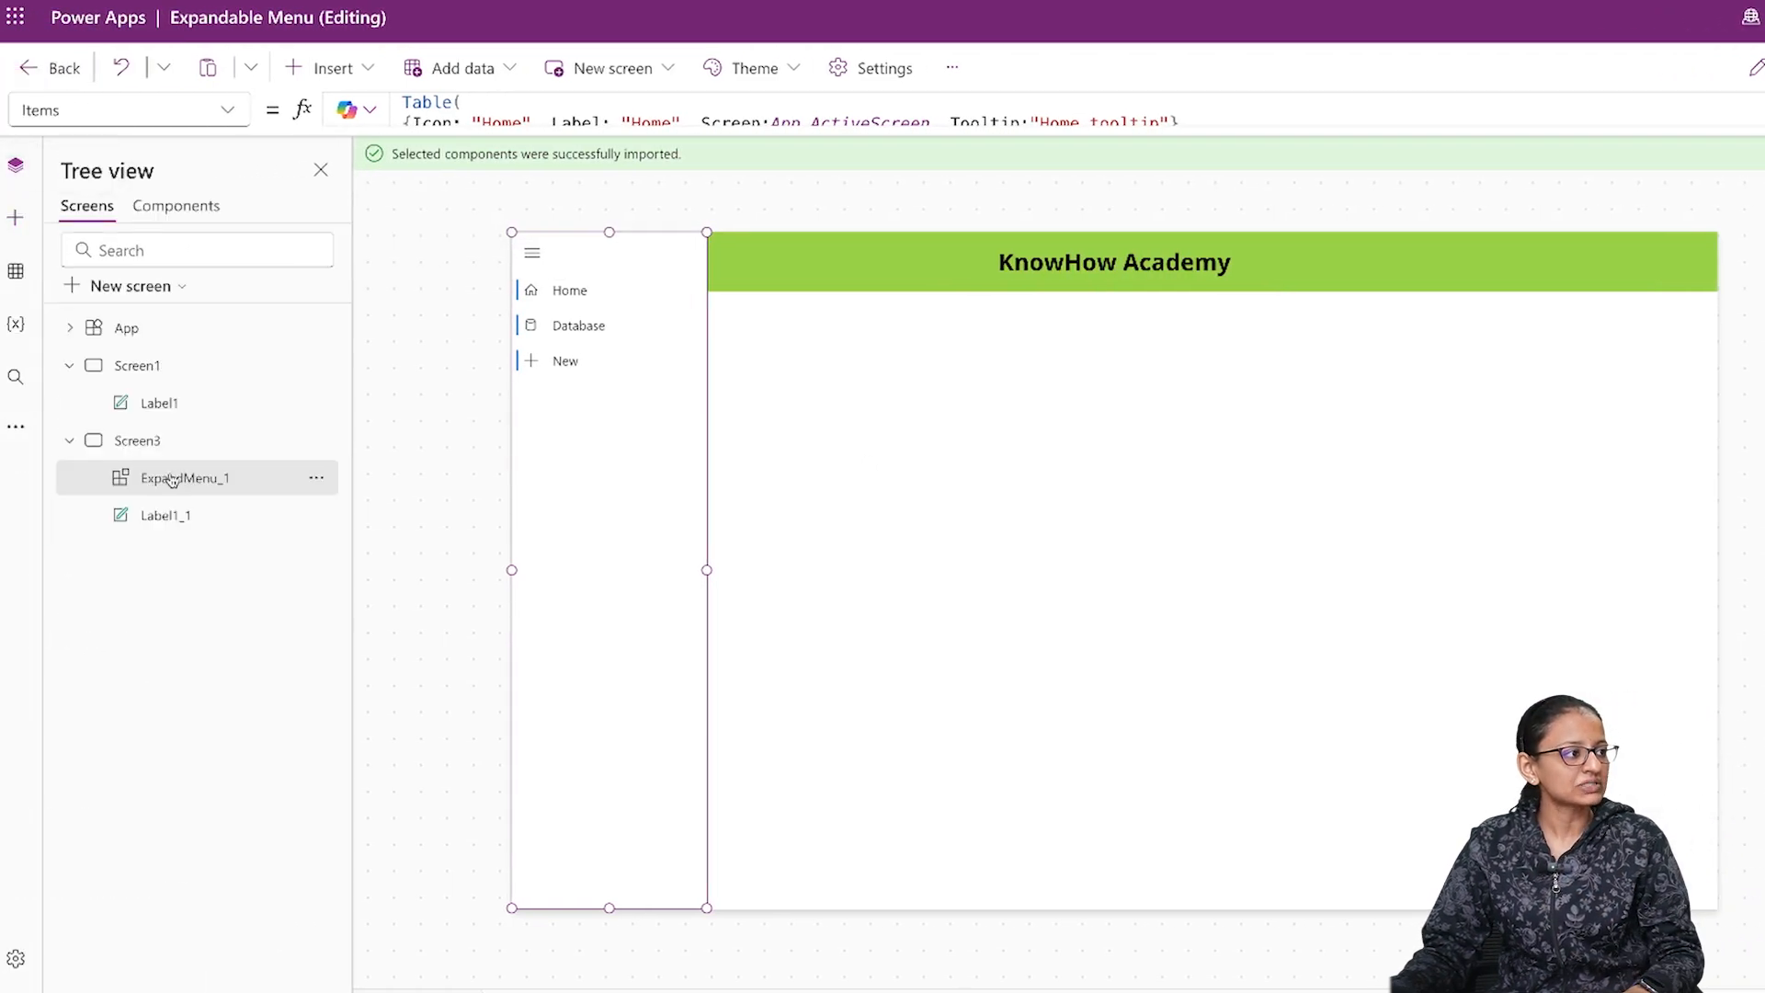
right_click(649, 526)
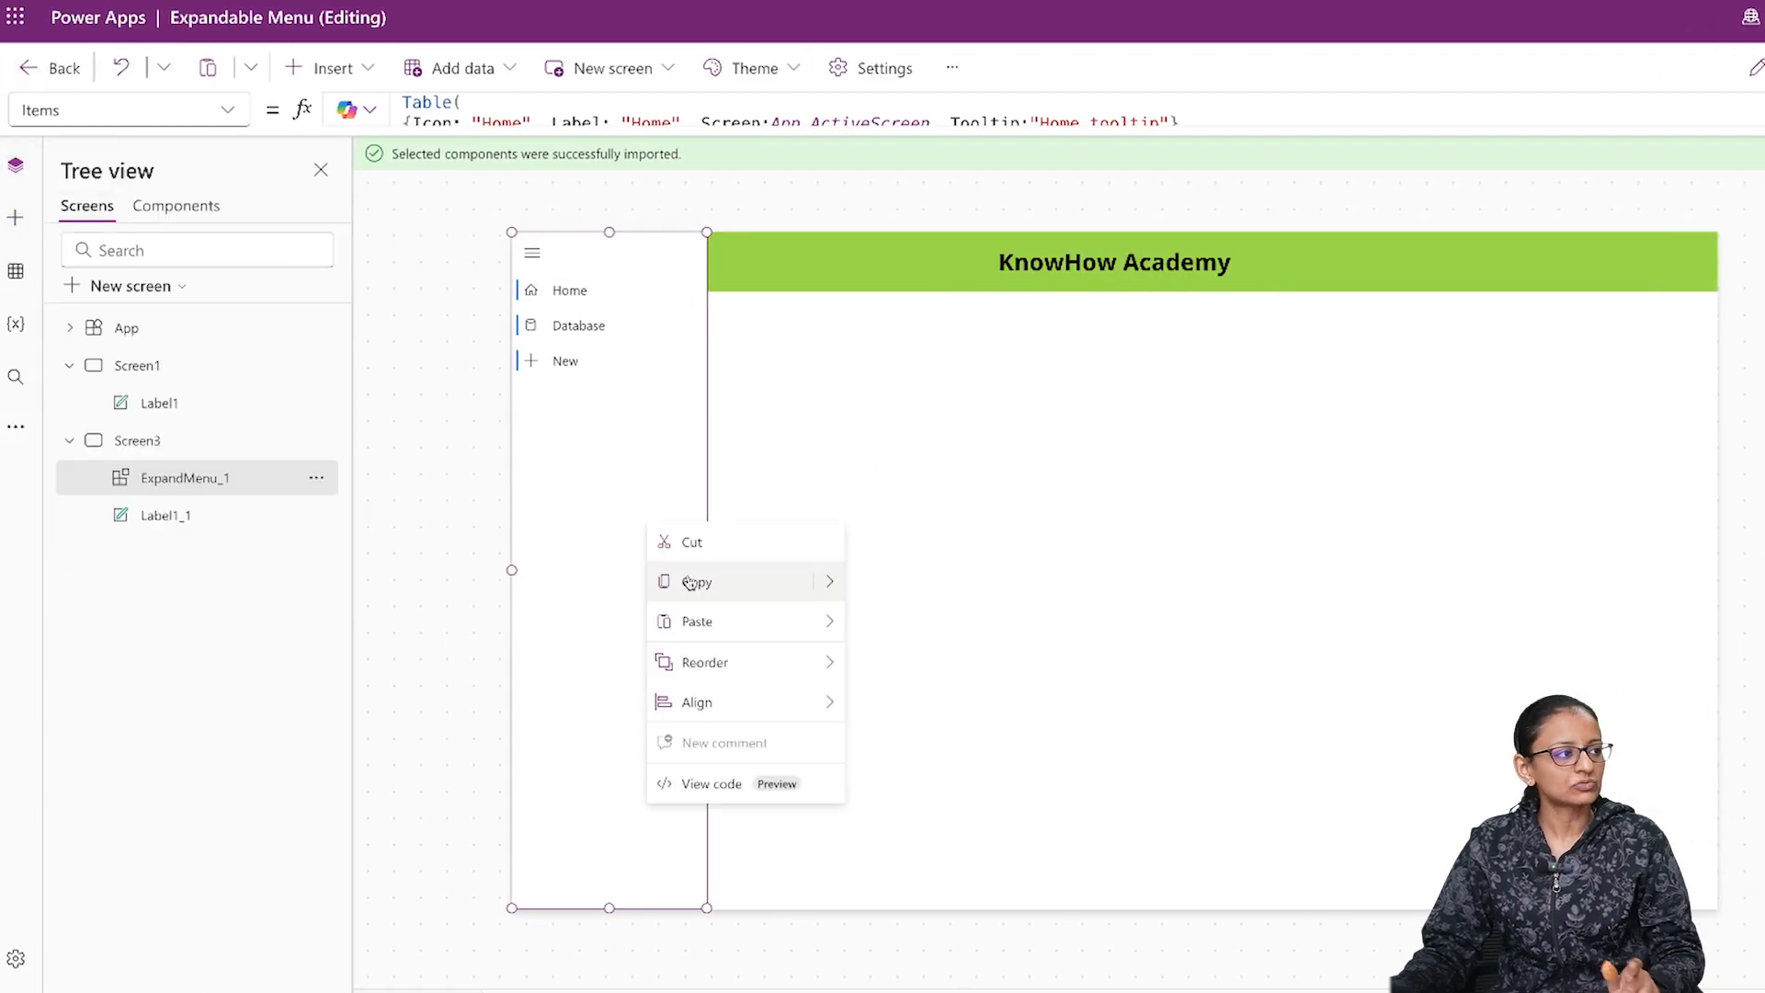
left_click(695, 583)
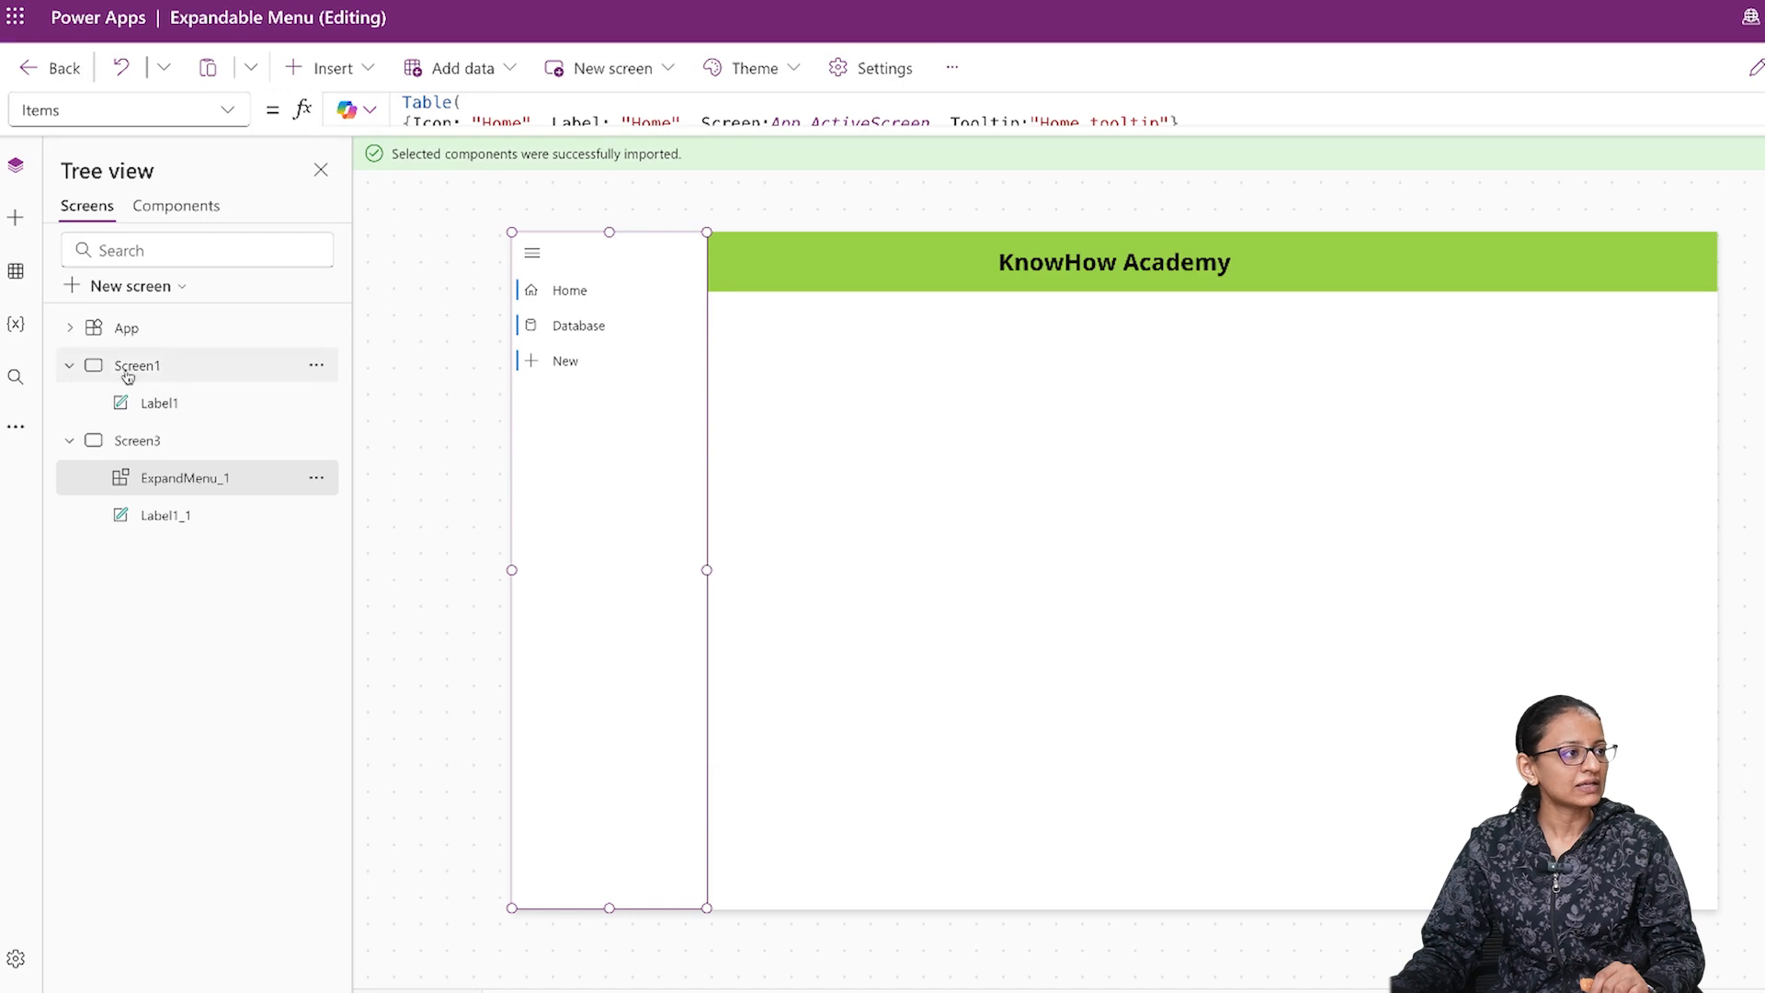
left_click(128, 372)
right_click(575, 440)
mouse_move(598, 460)
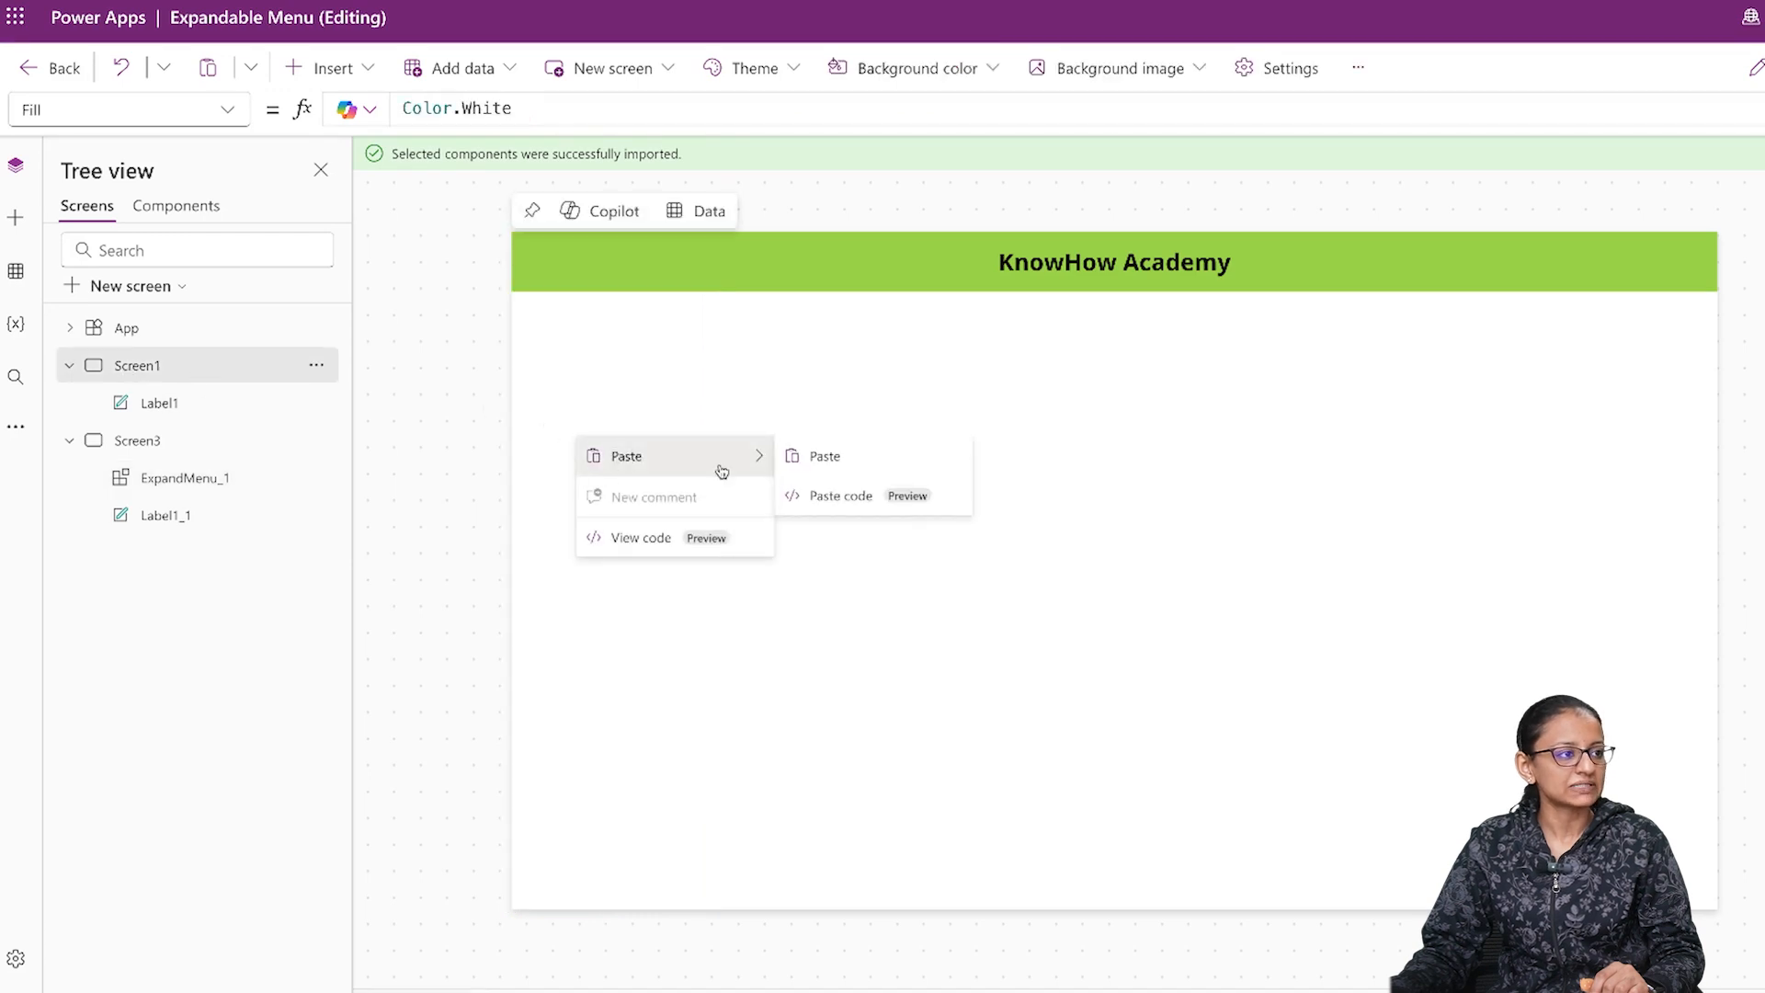
left_click(824, 458)
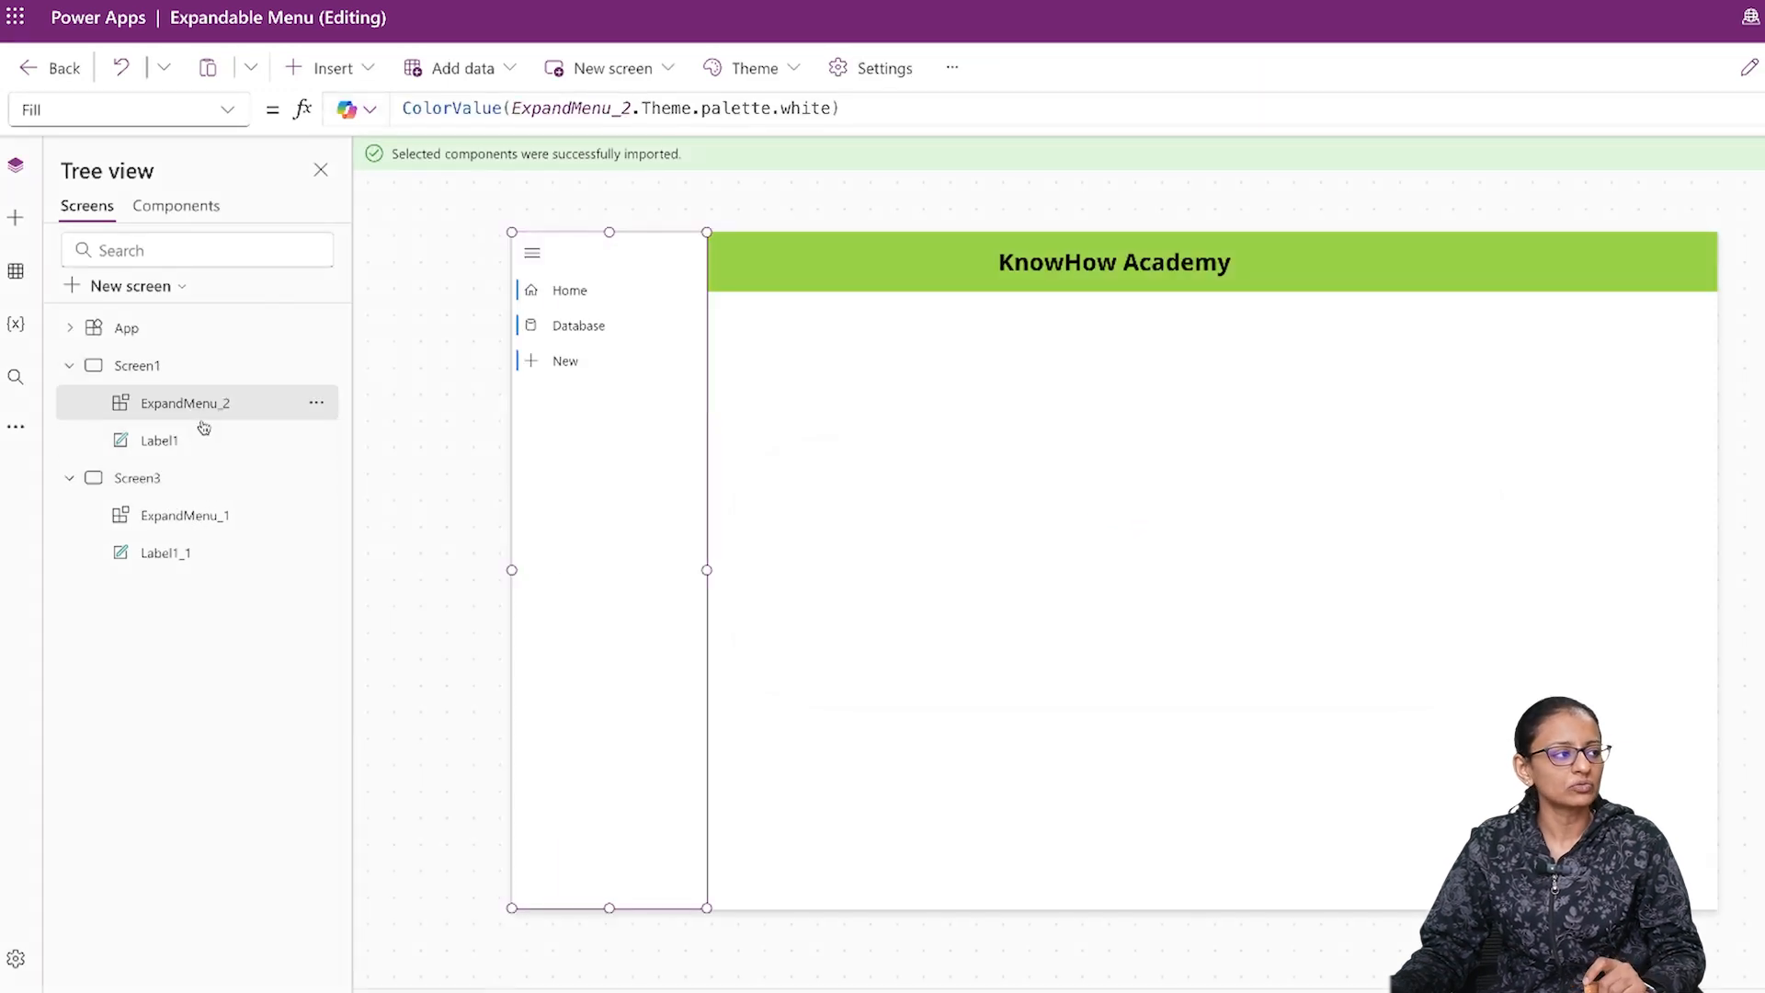
Step: Add a new blank screen to the app and paste the copied ExpandMenu component onto it
left_click(145, 292)
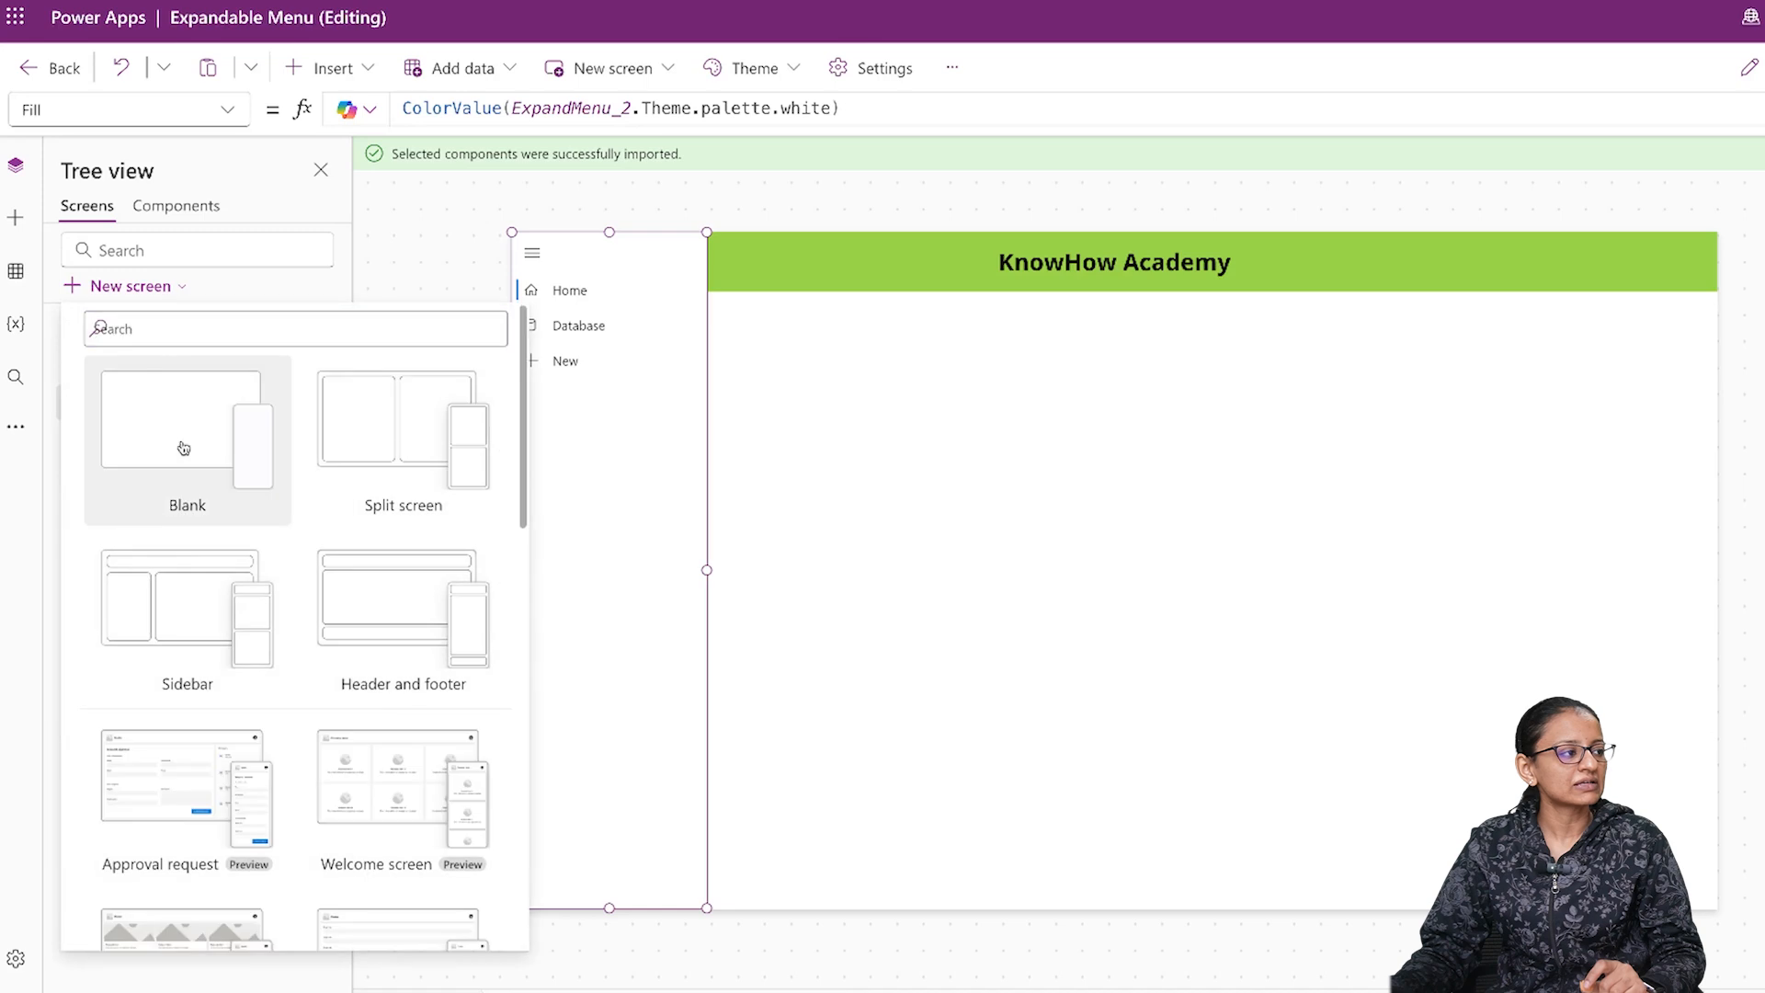
left_click(181, 432)
right_click(612, 531)
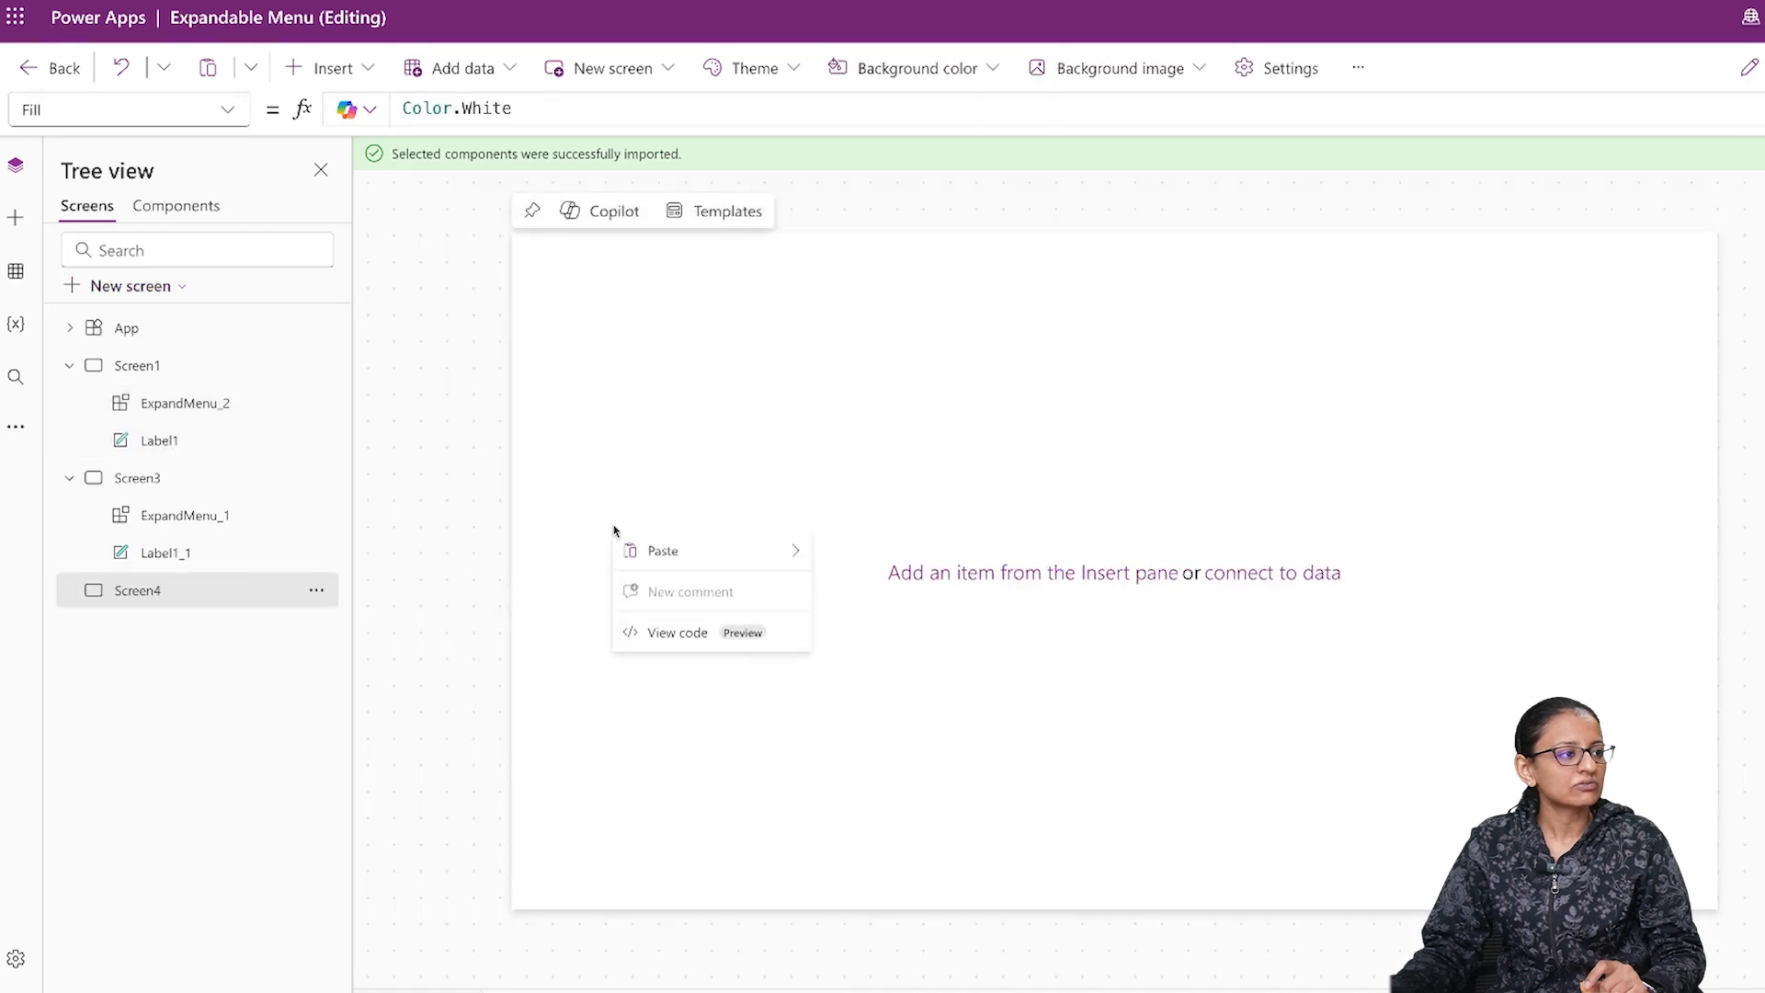
mouse_move(644, 550)
left_click(880, 566)
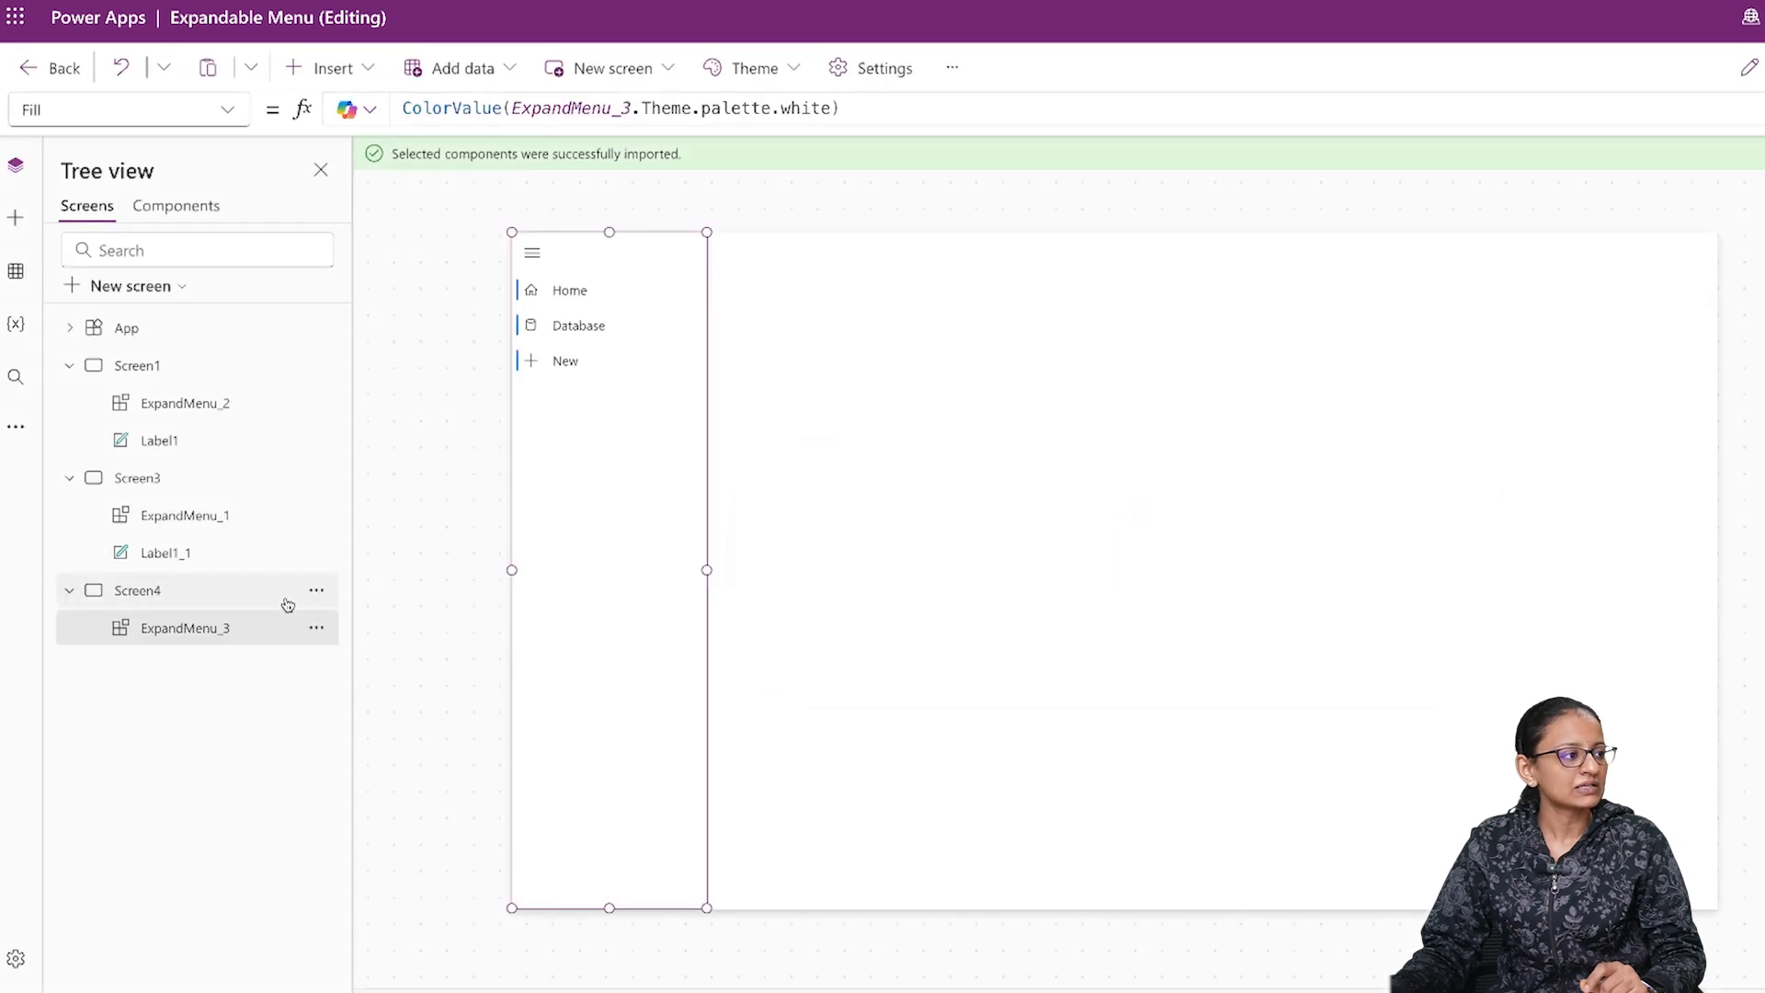
Step: Rename Screen3 as "Screen 2"
left_click(317, 477)
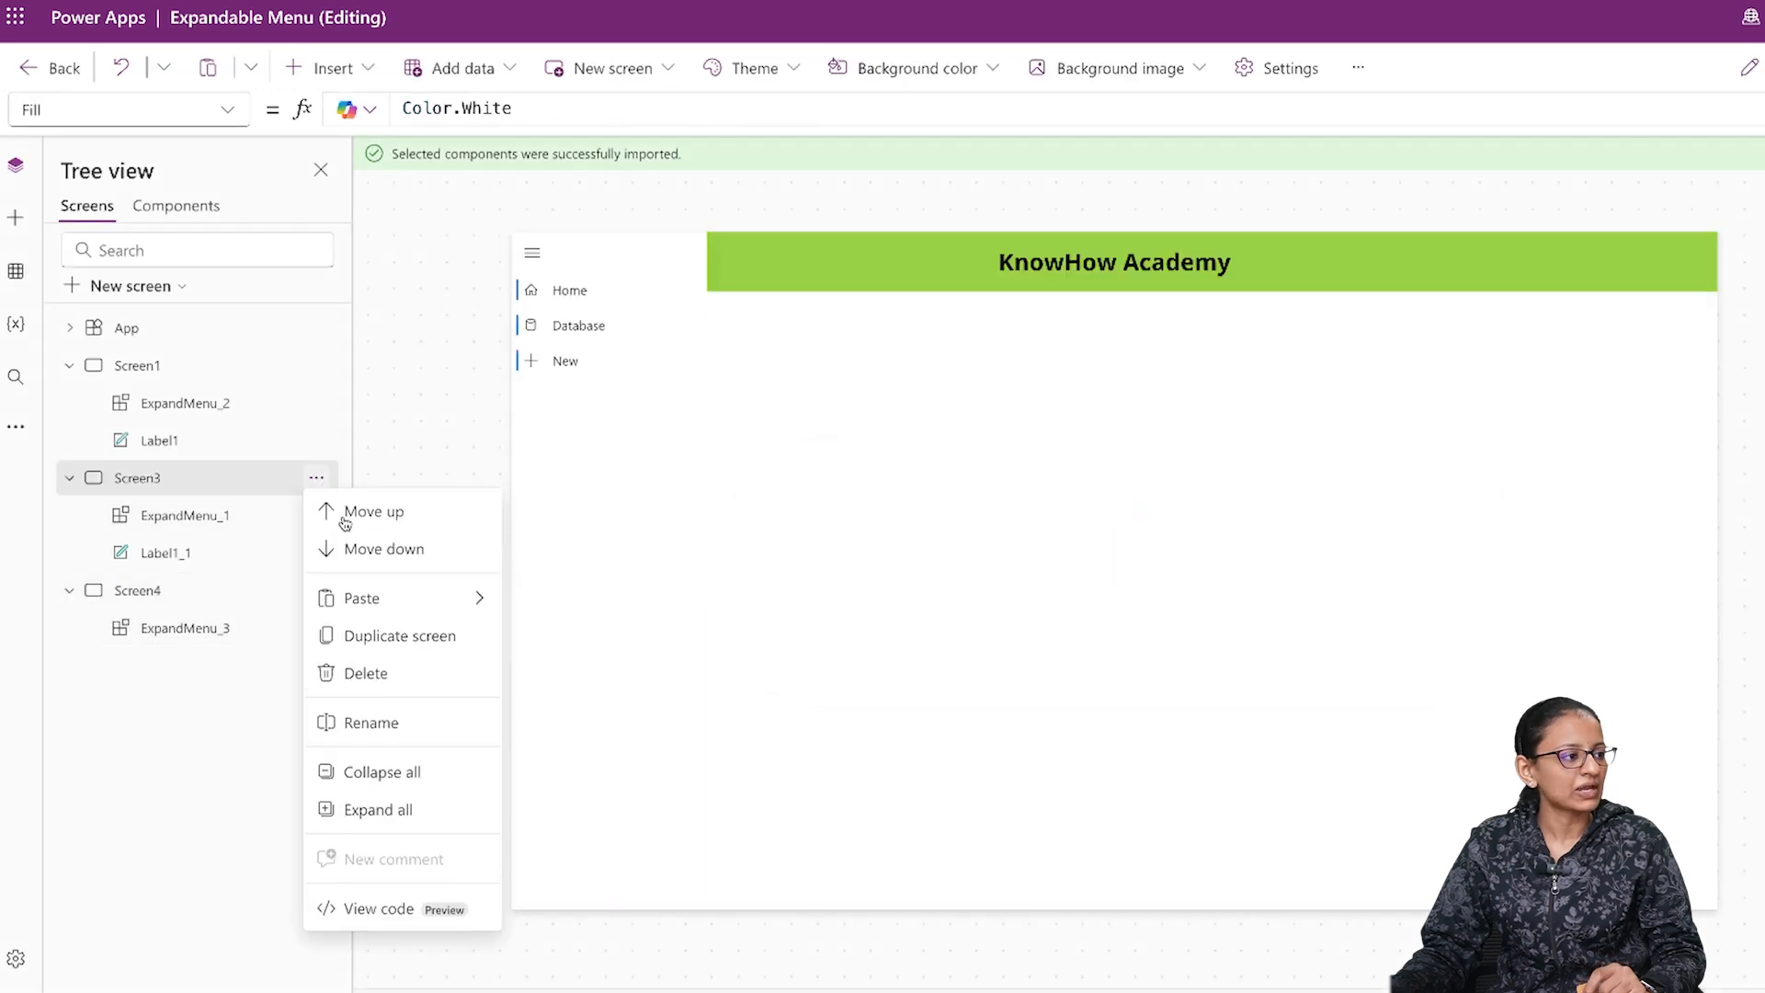
left_click(367, 725)
type("Screen 2")
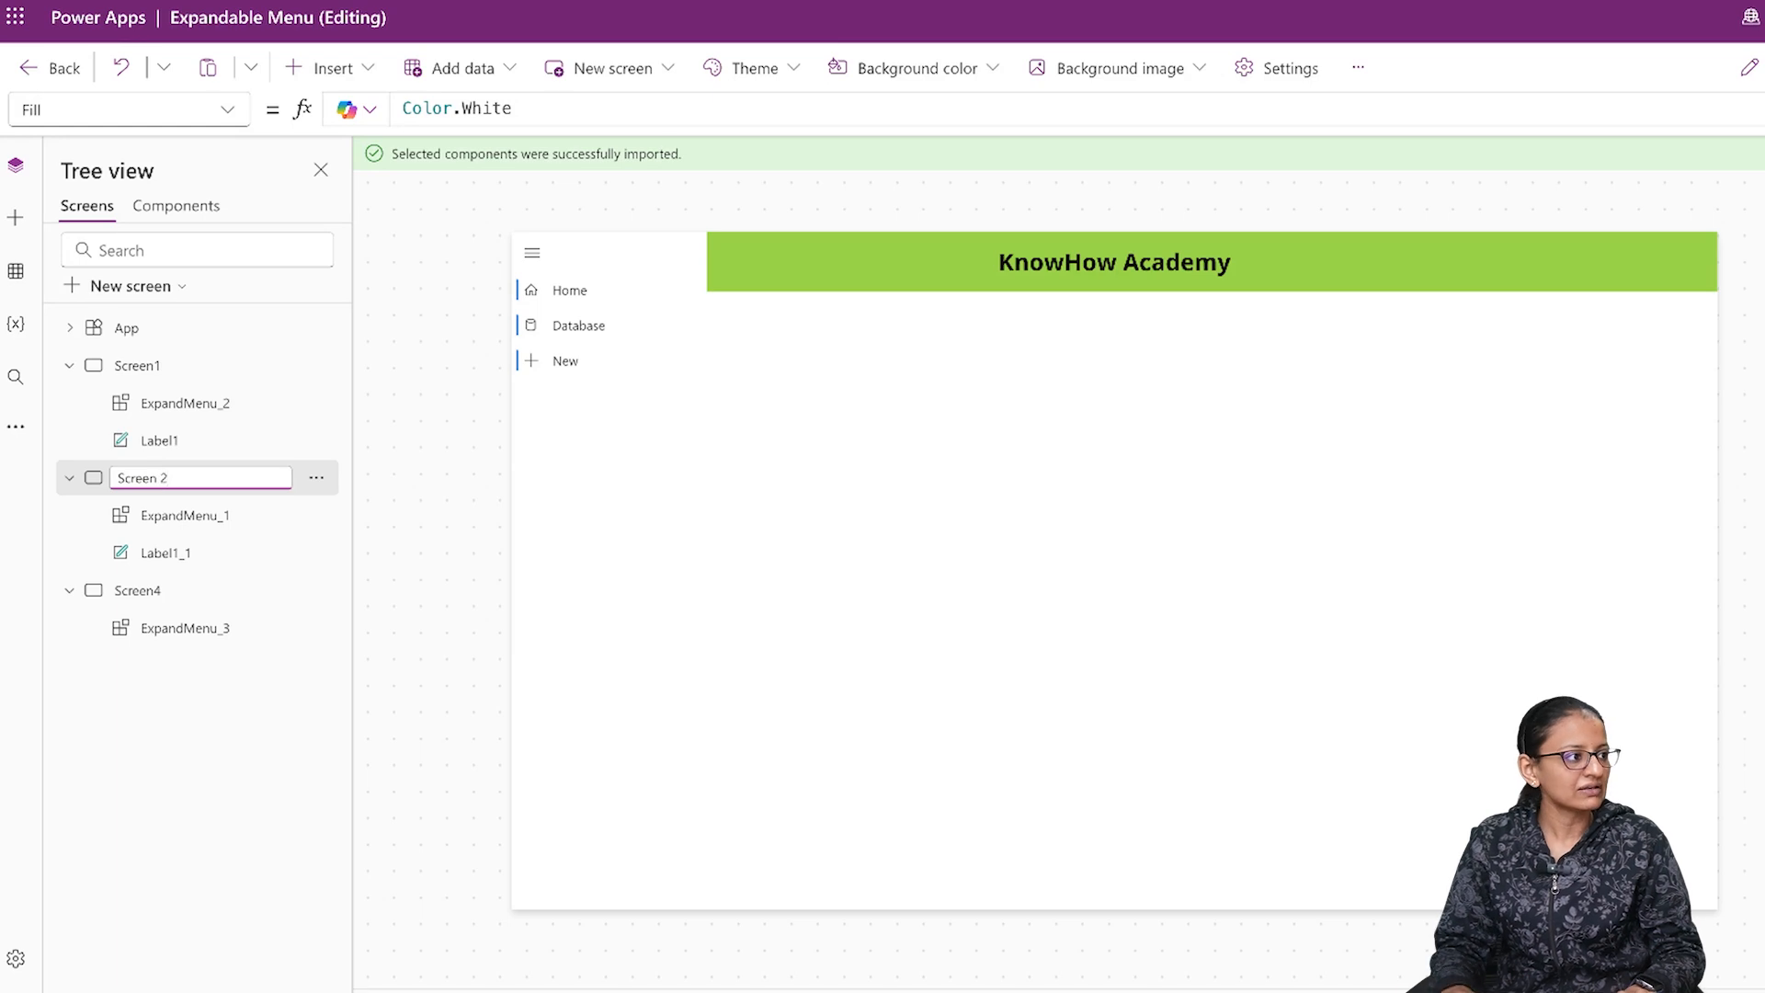
key("Return")
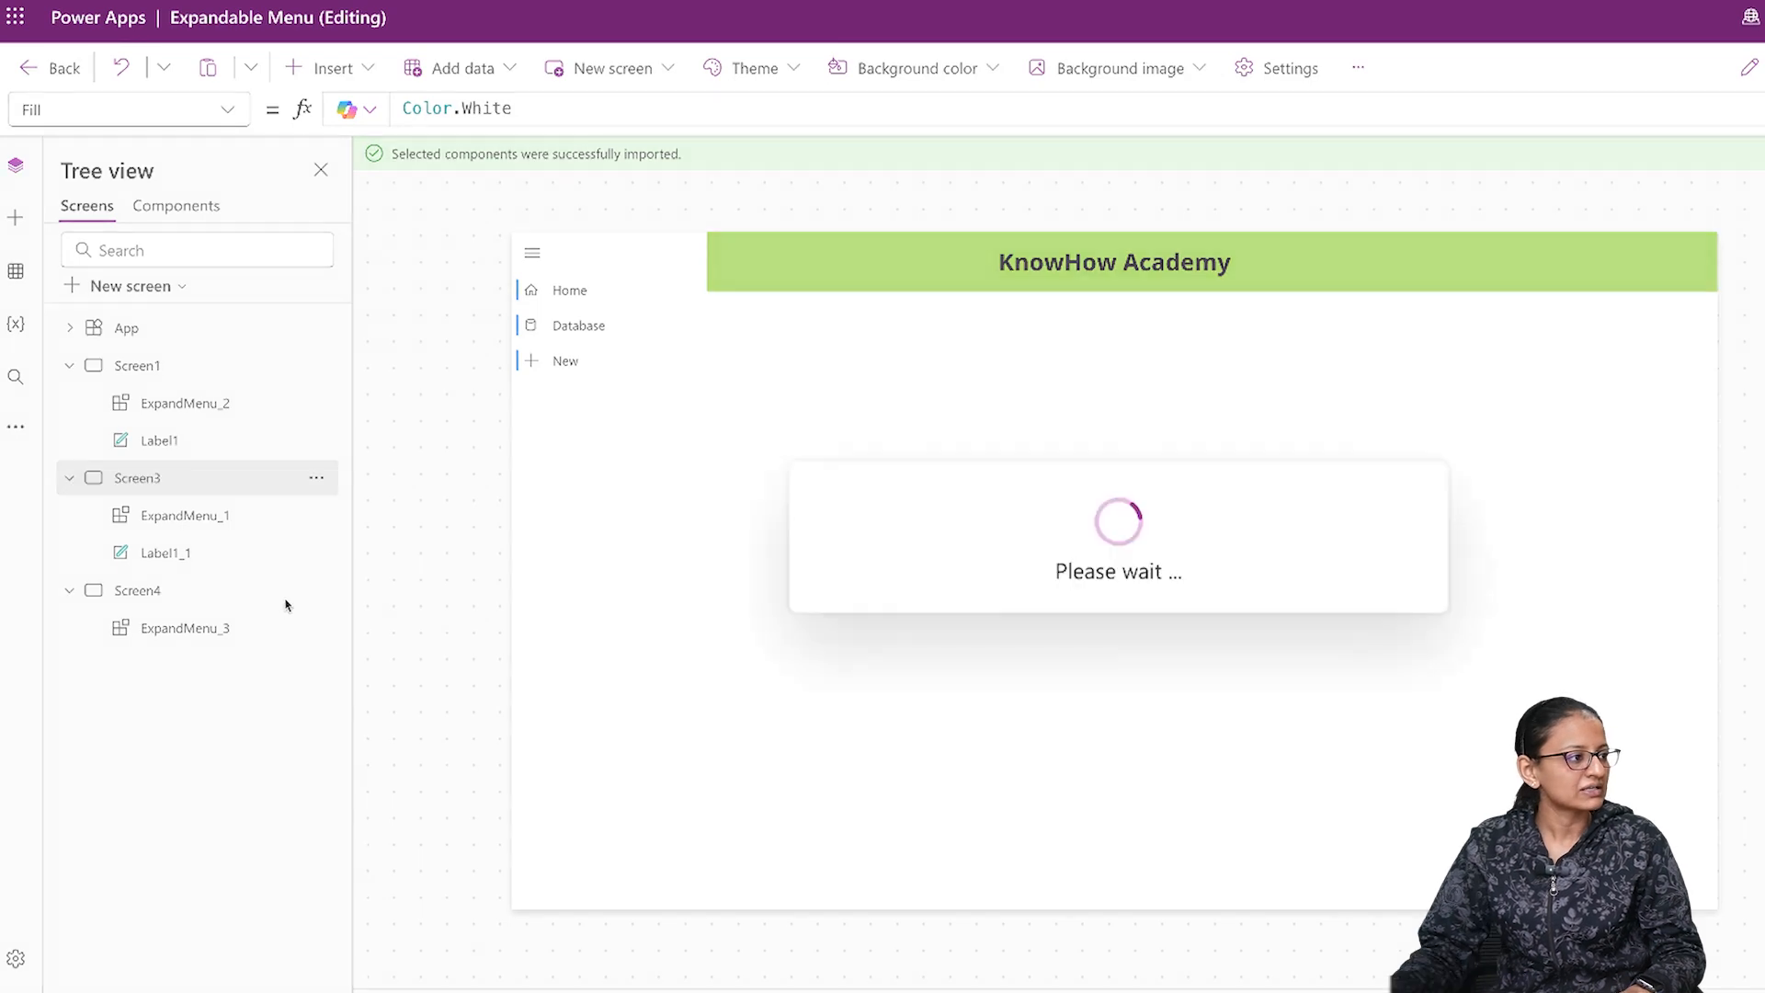
Step: Rename Screen4 as "Screen 3"
left_click(305, 601)
left_click(317, 597)
left_click(370, 791)
type("screen 3")
key("Return")
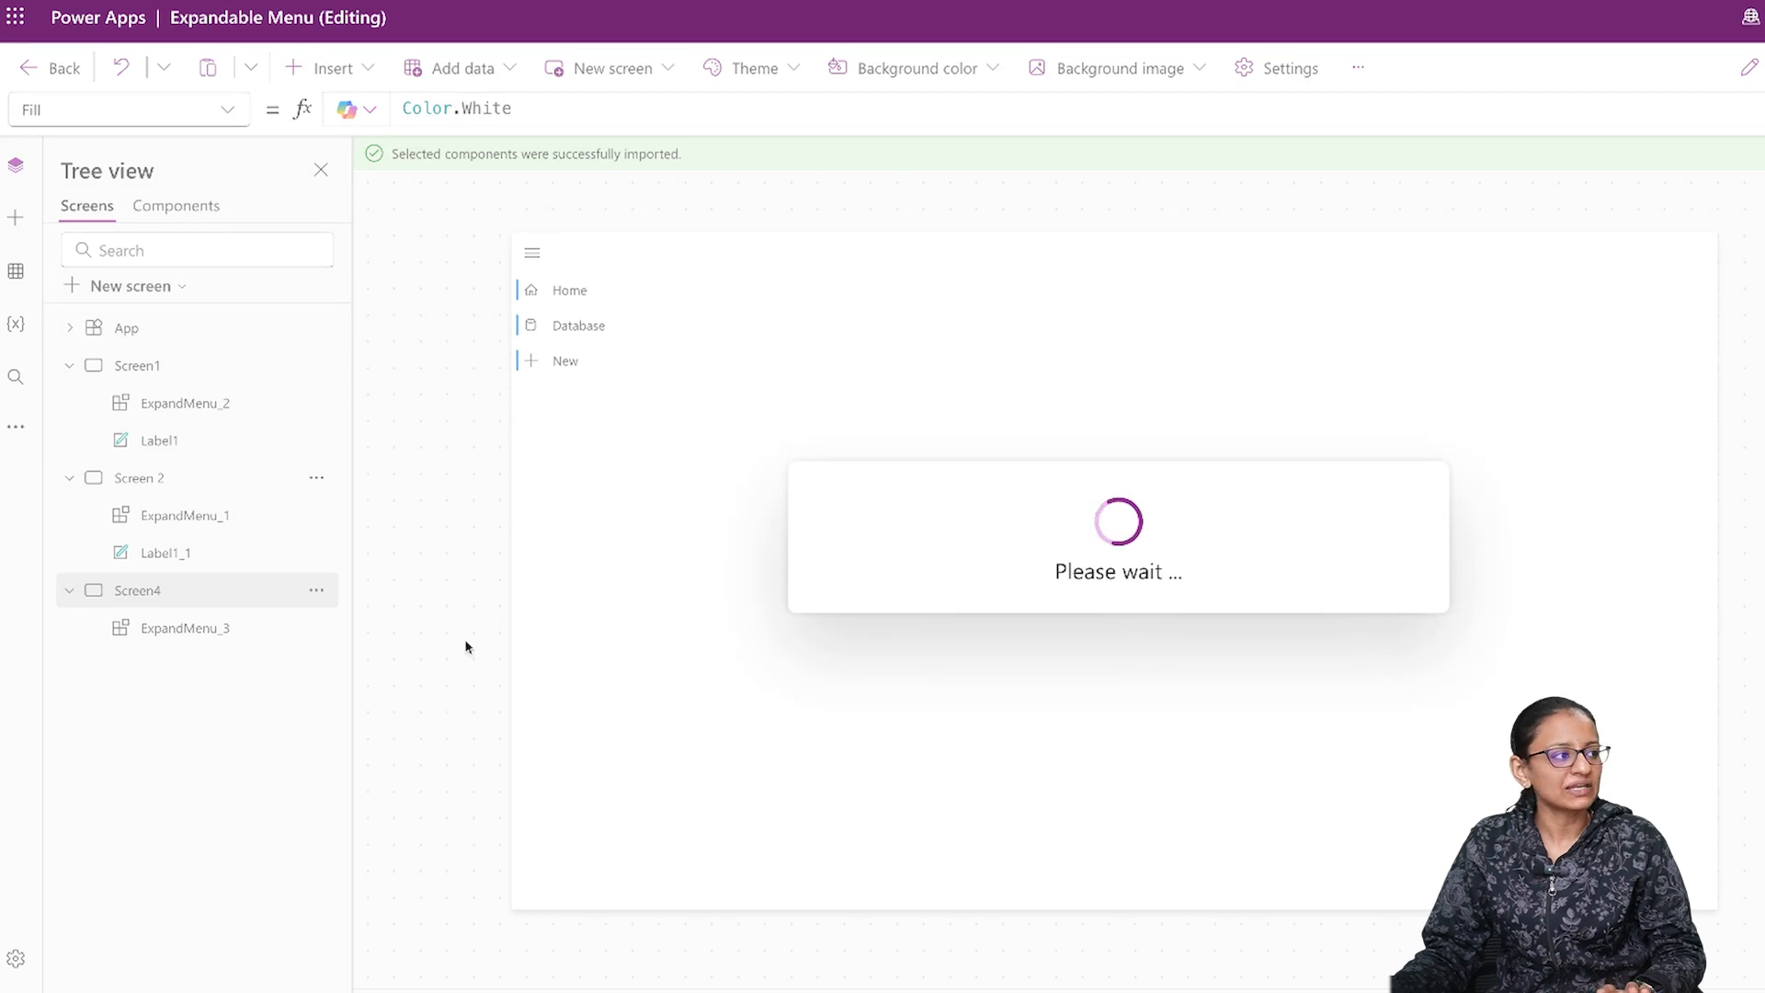
Step: Copy the KnowHow Academy header label from Screen 2 and paste it onto Screen 3
left_click(171, 563)
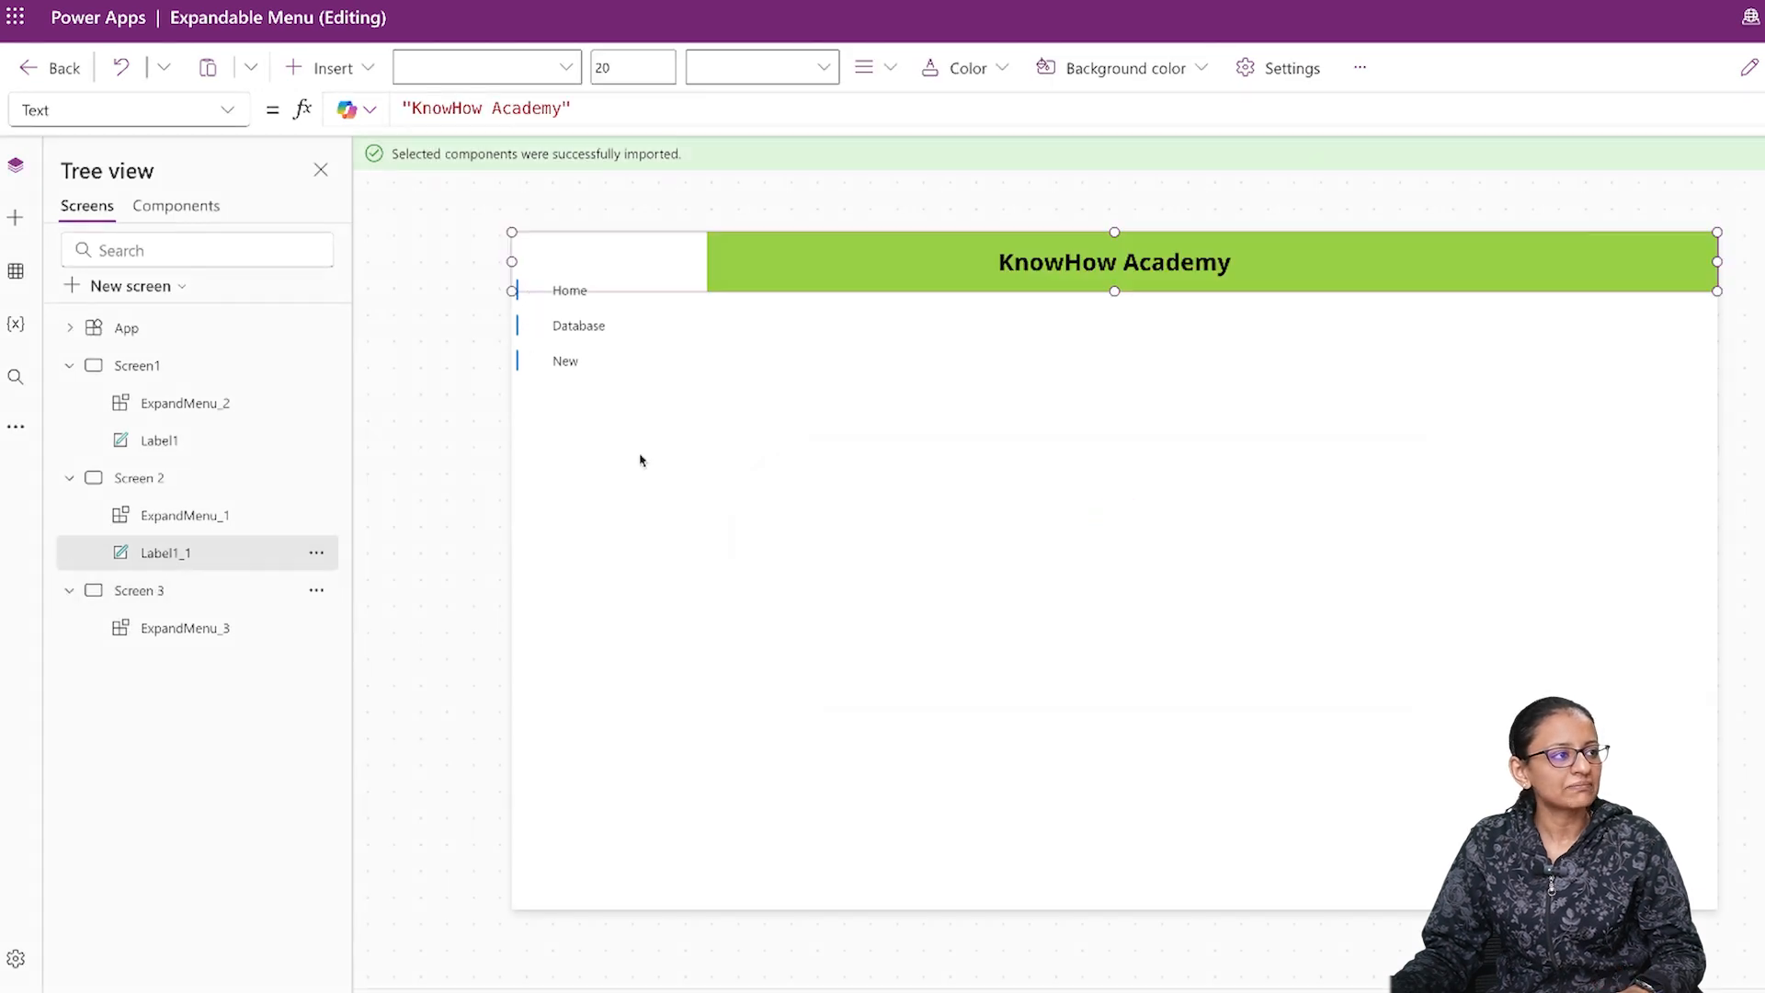
right_click(748, 254)
left_click(792, 322)
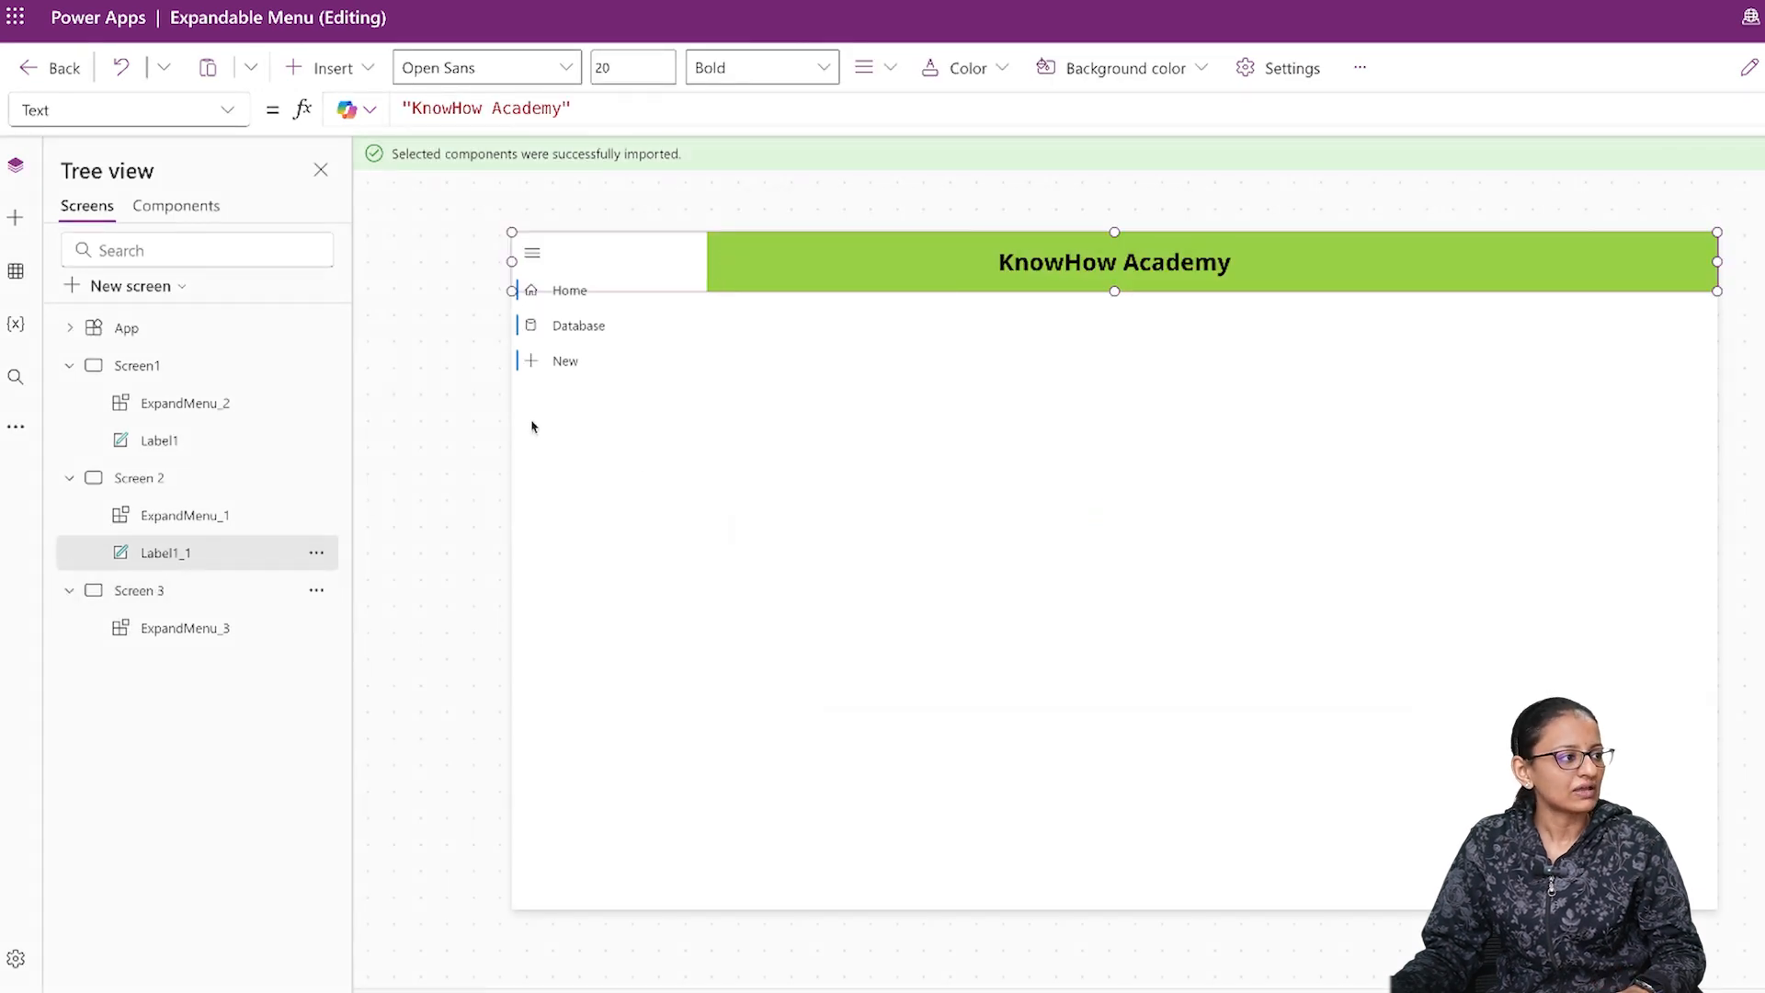
left_click(184, 595)
right_click(774, 521)
mouse_move(827, 540)
left_click(1011, 544)
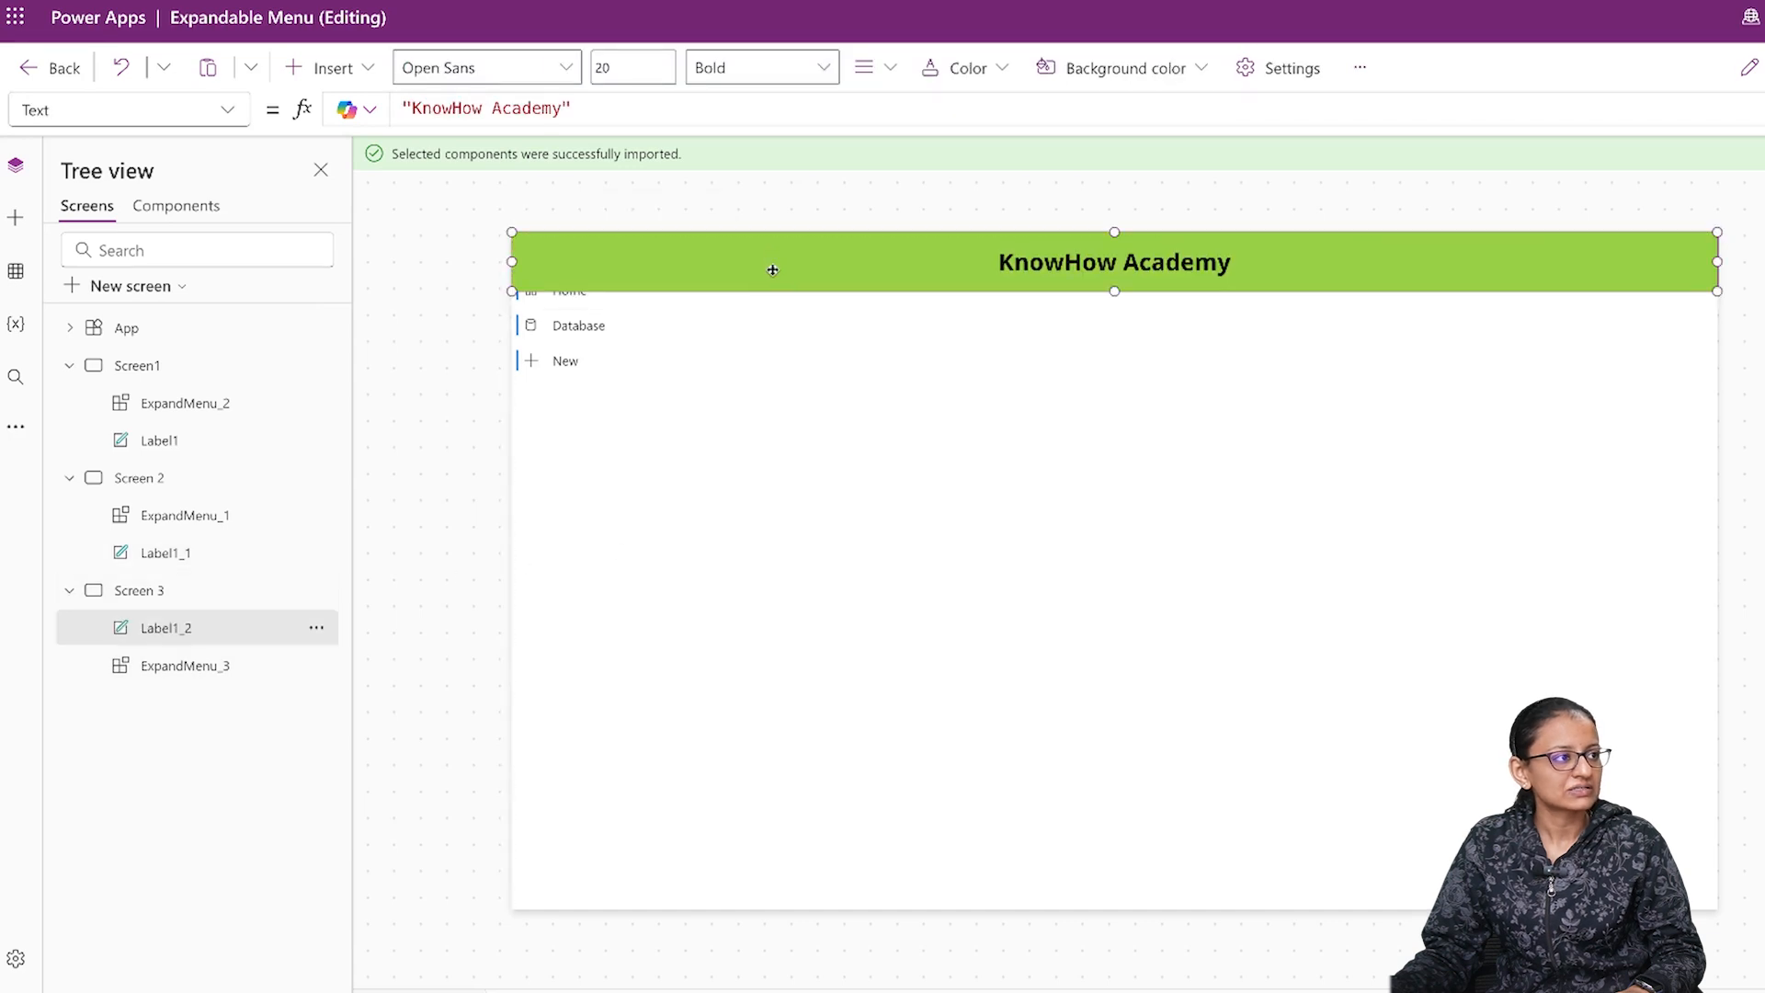
Step: Send the pasted header label behind the ExpandMenu on Screen 3 and save the app
left_click(564, 455)
right_click(564, 454)
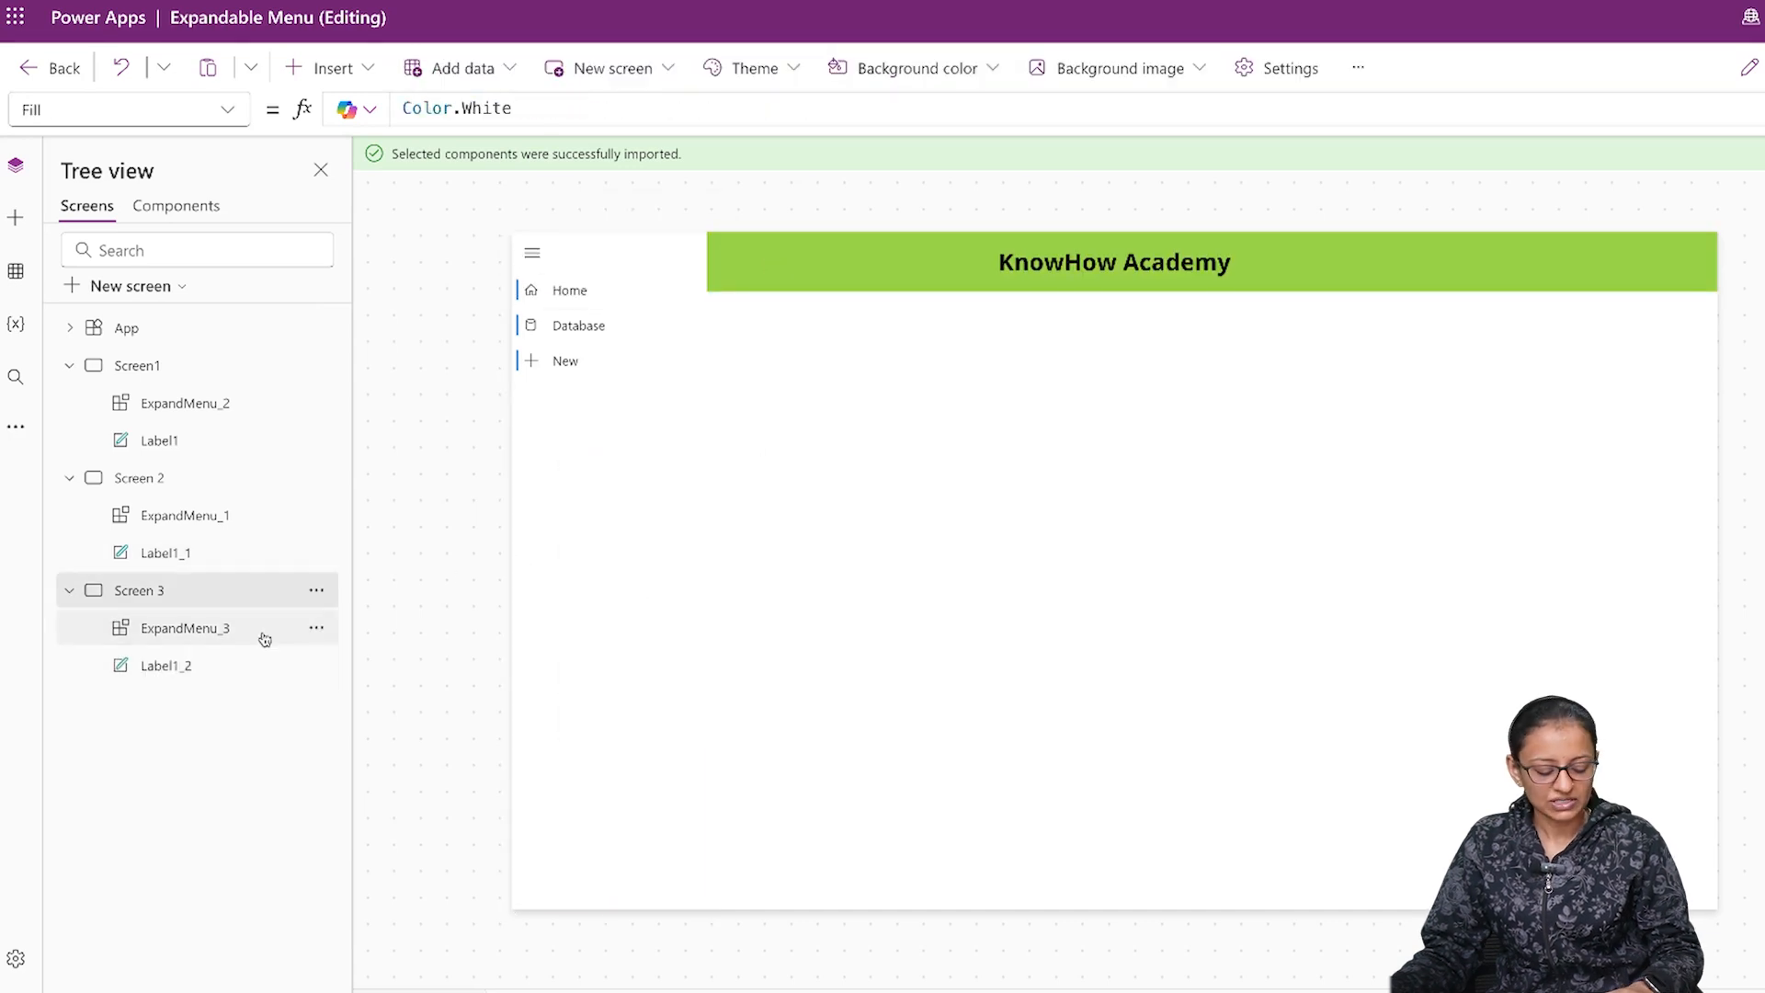
key("ctrl+s")
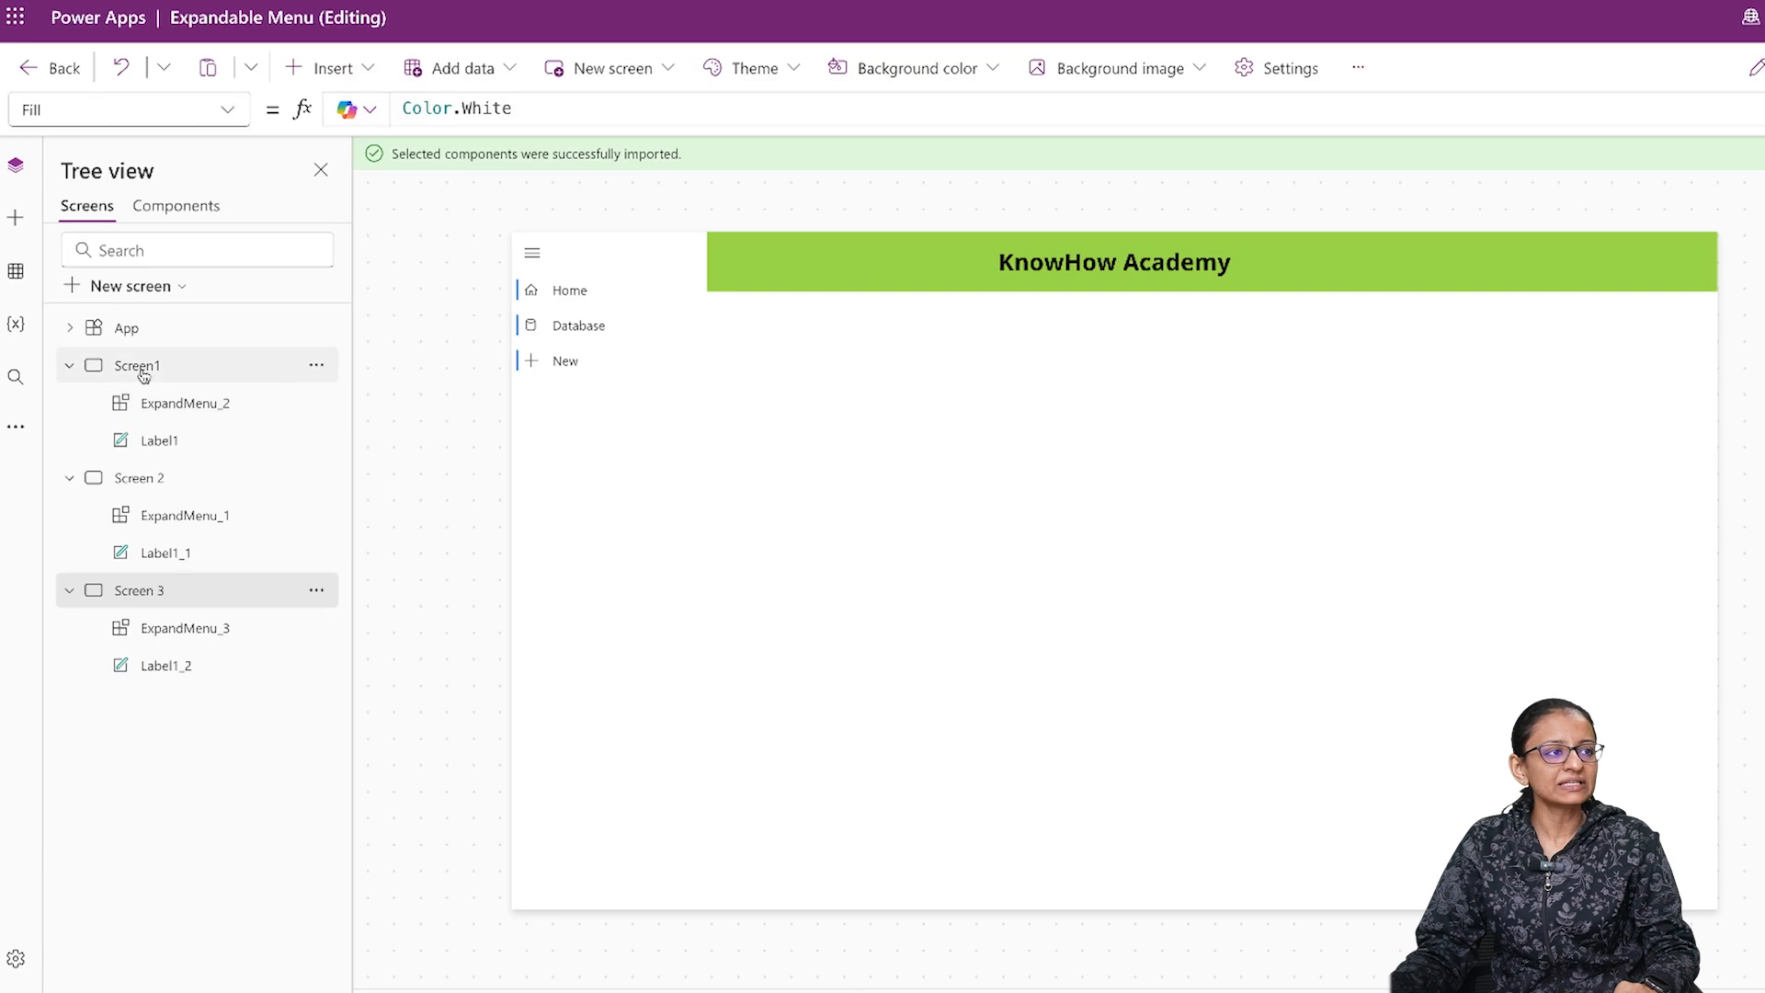
Step: Insert a text label reading "Home Screen" on Screen1, placed below the header at about X 580, Y 180
left_click(224, 377)
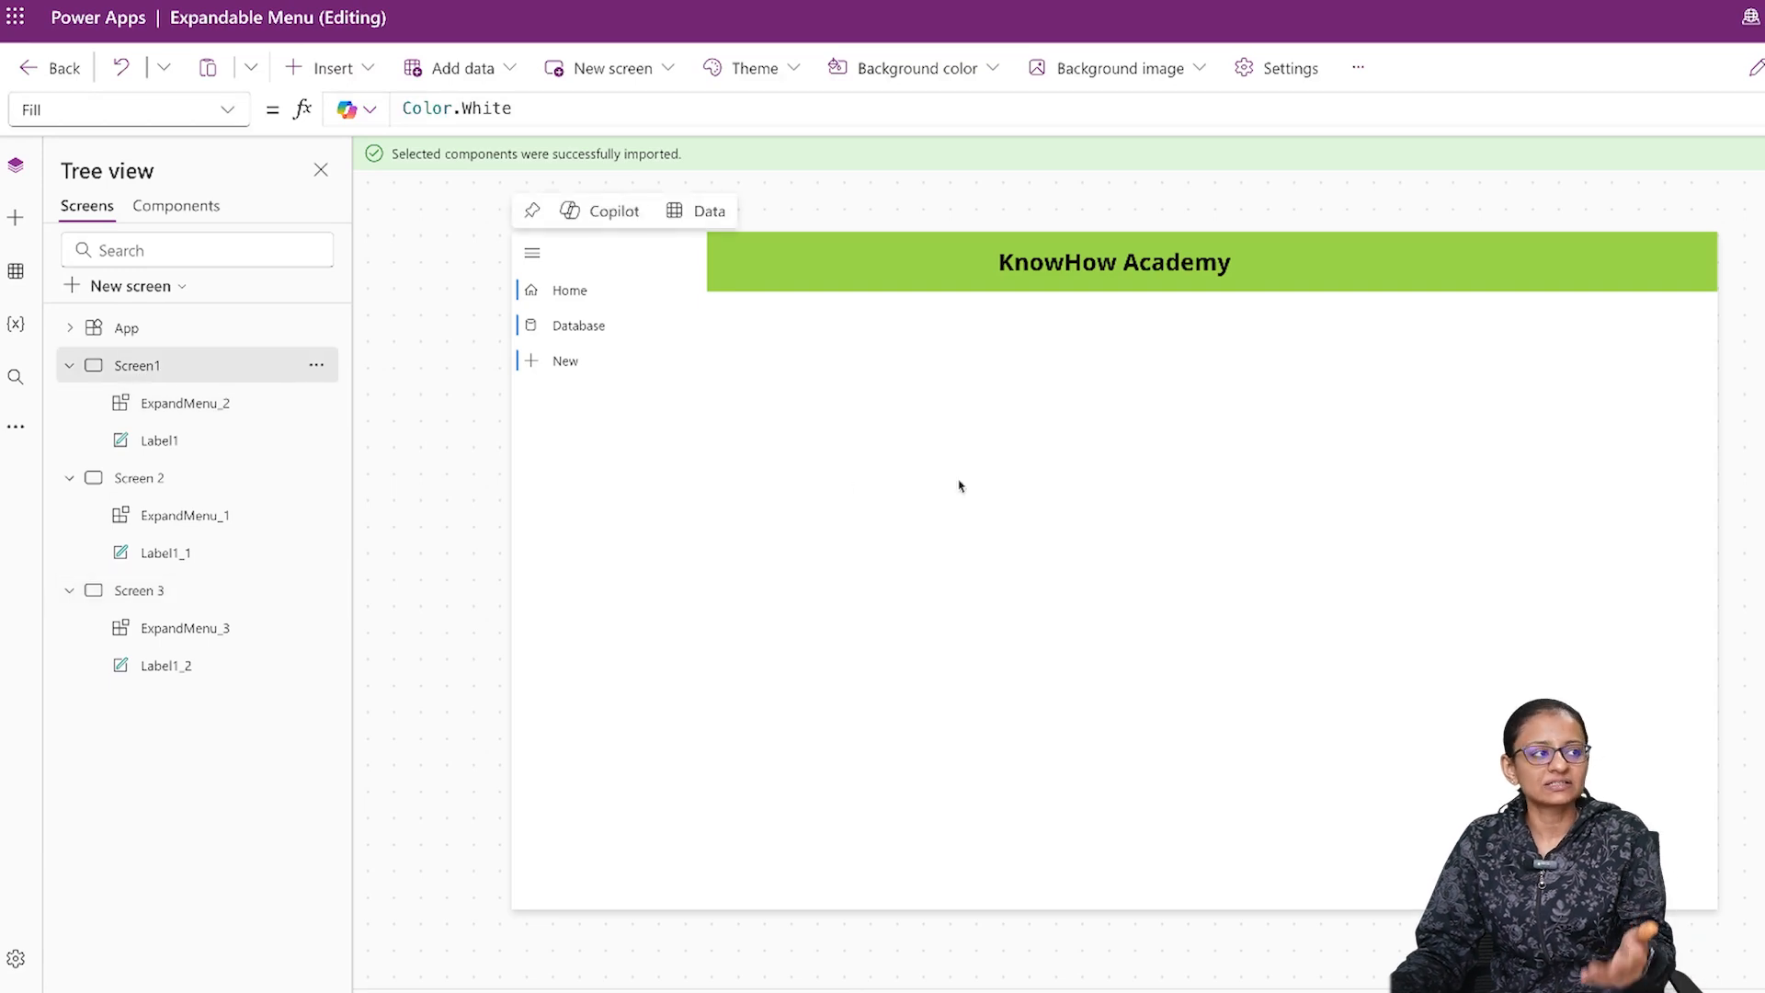
left_click(329, 67)
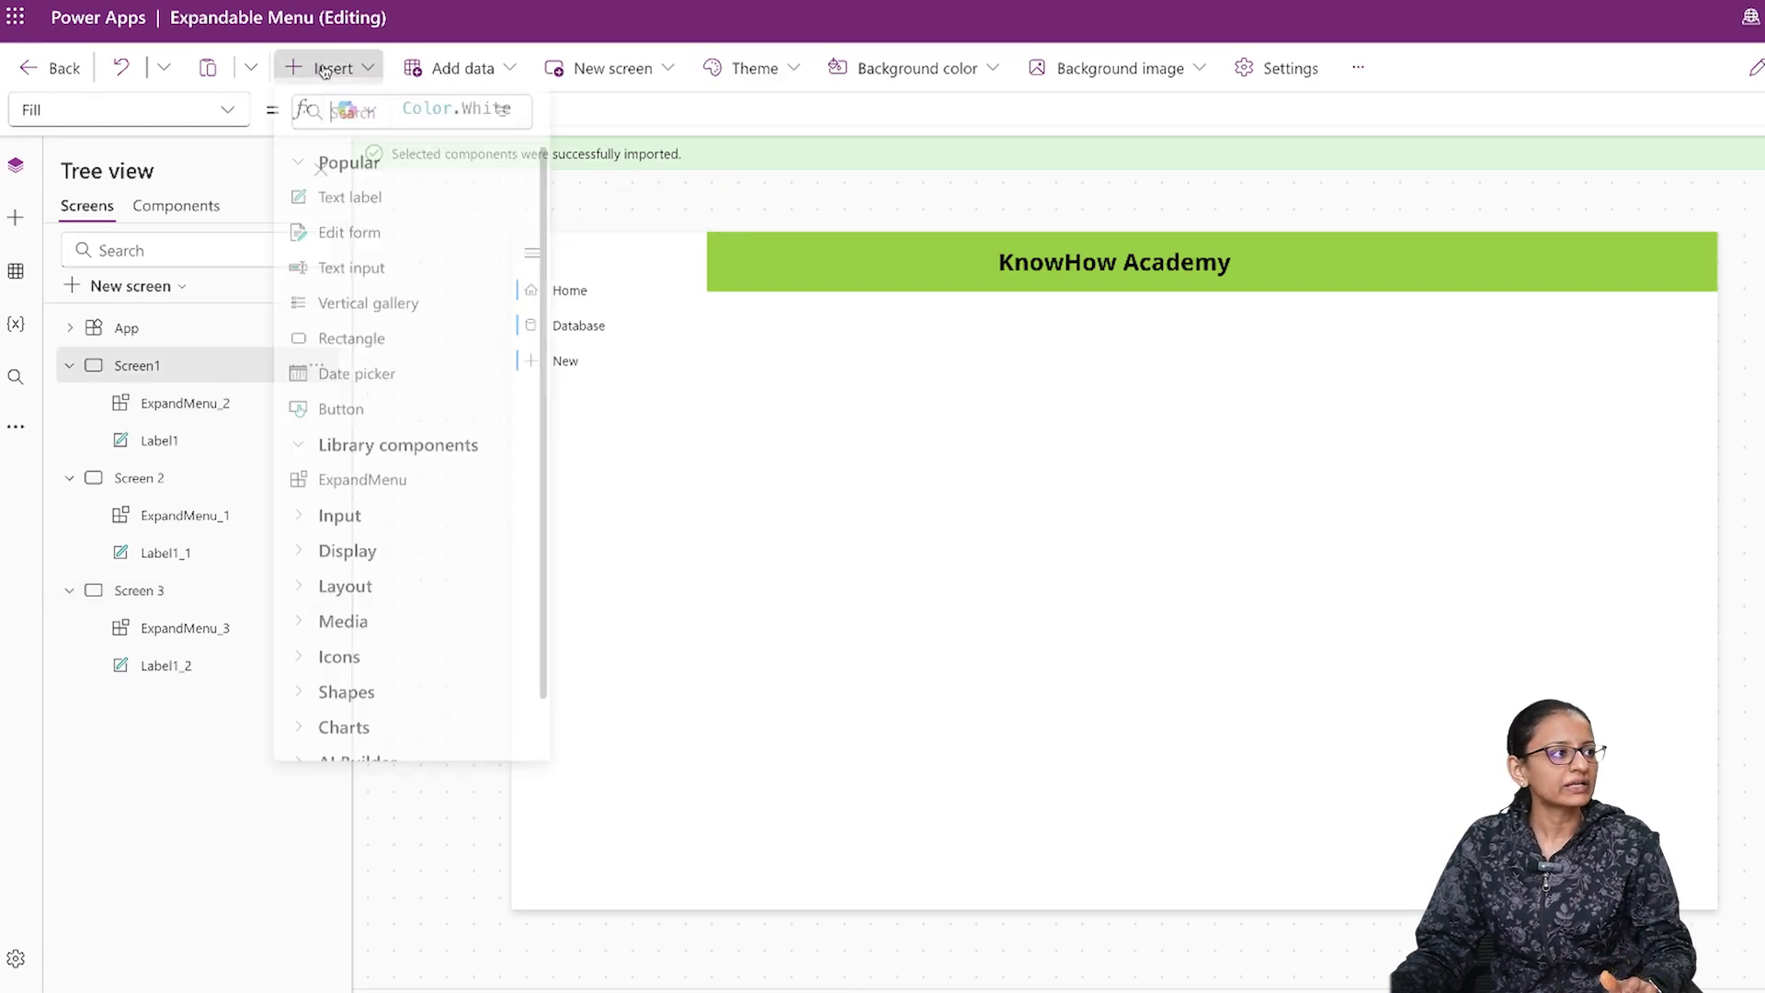
left_click(329, 66)
left_click_drag(638, 272, 1111, 395)
double_click(1673, 336)
type("Home Screen")
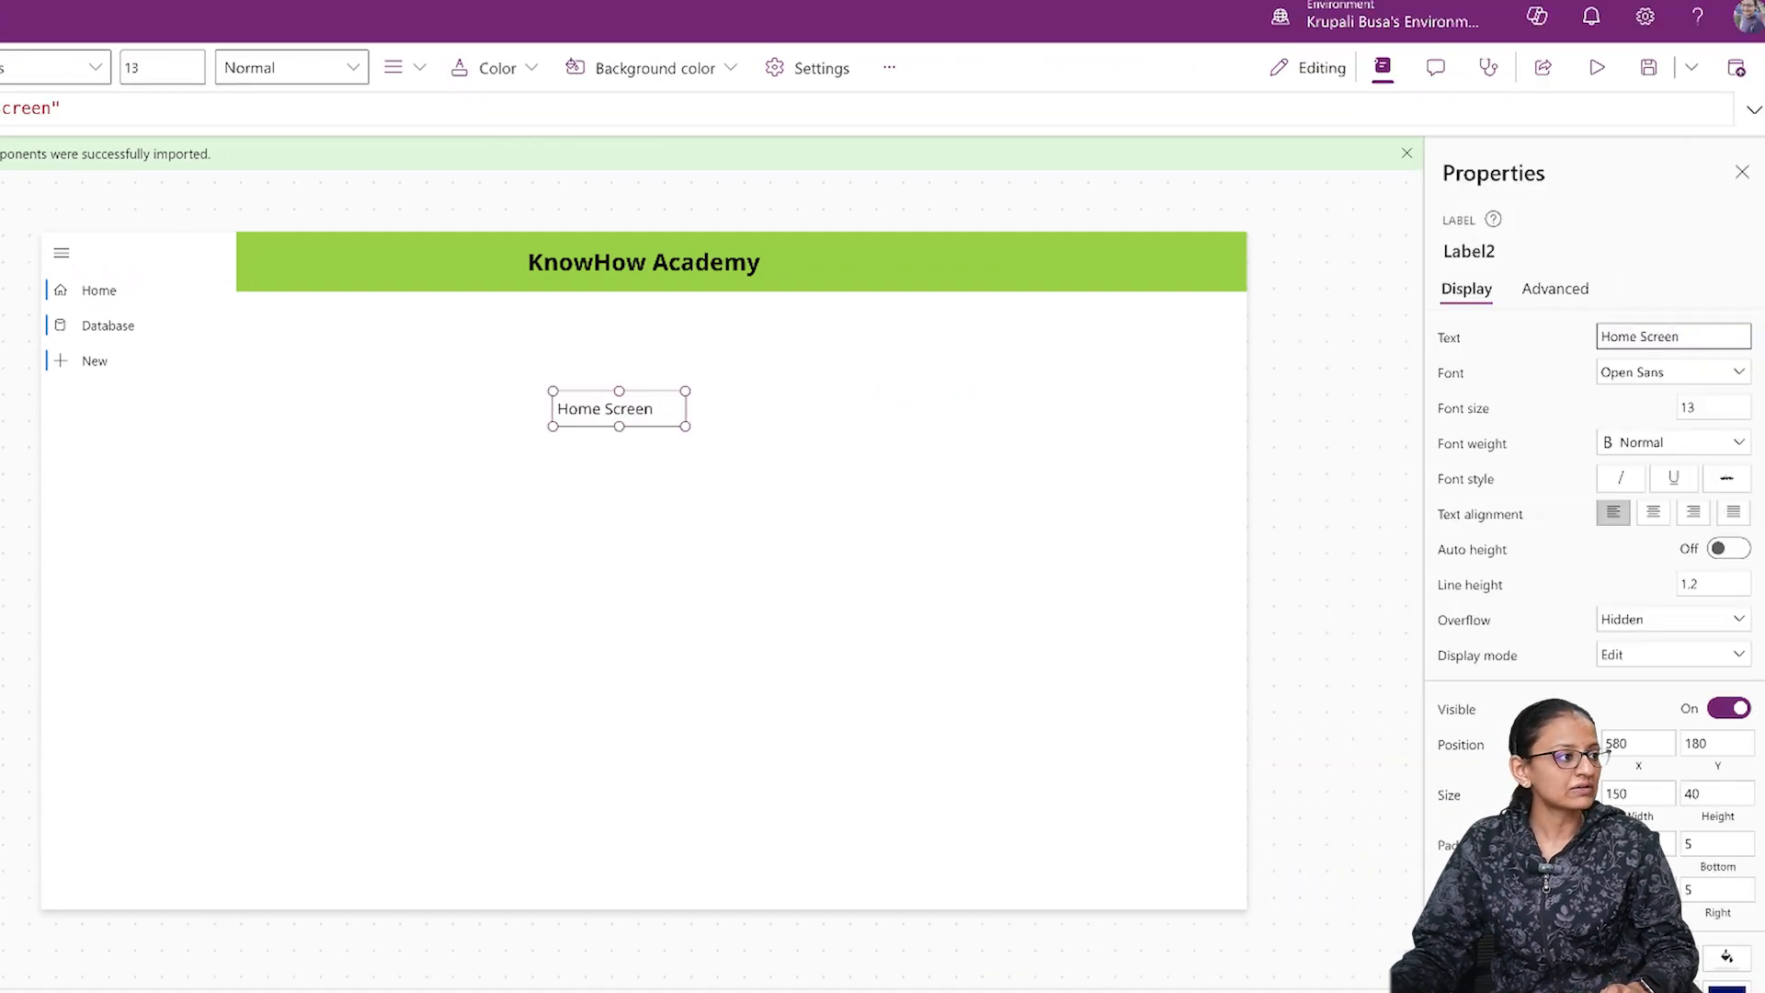
key("Delete")
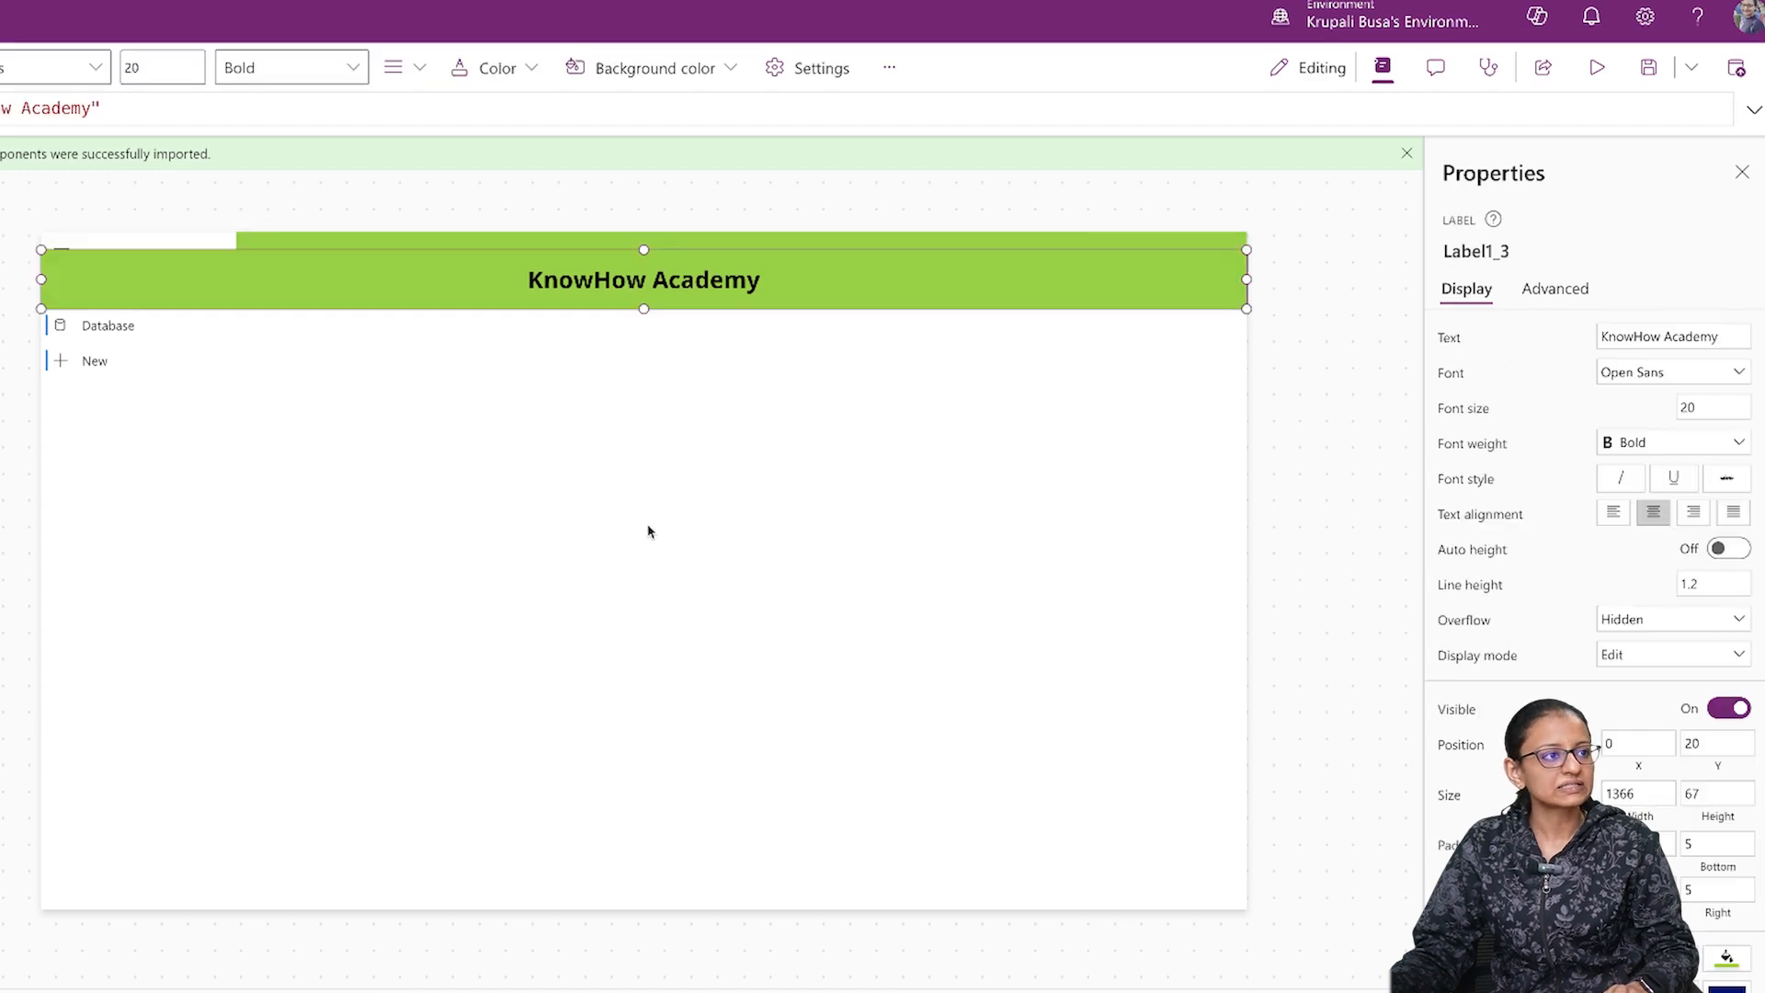
right_click(514, 290)
left_click(538, 306)
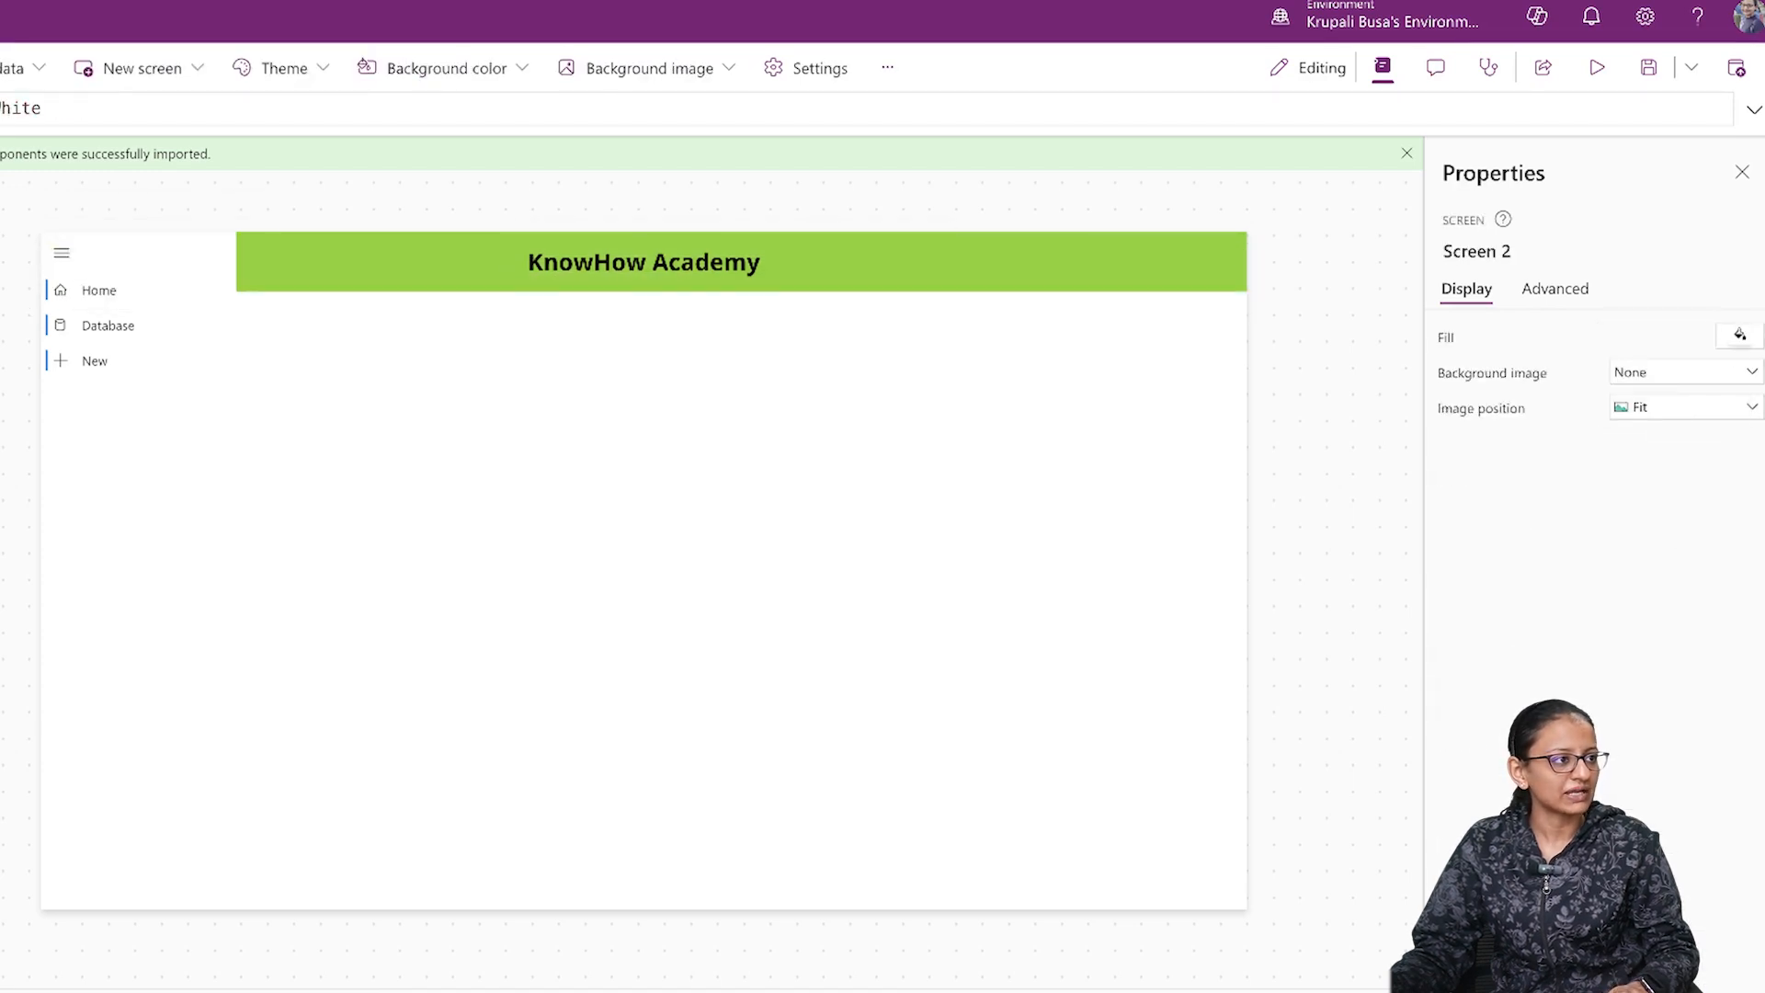
Step: Copy the Home Screen label from Screen1 to Screen 2 and change the copy's text to "Database Screen"
right_click(585, 410)
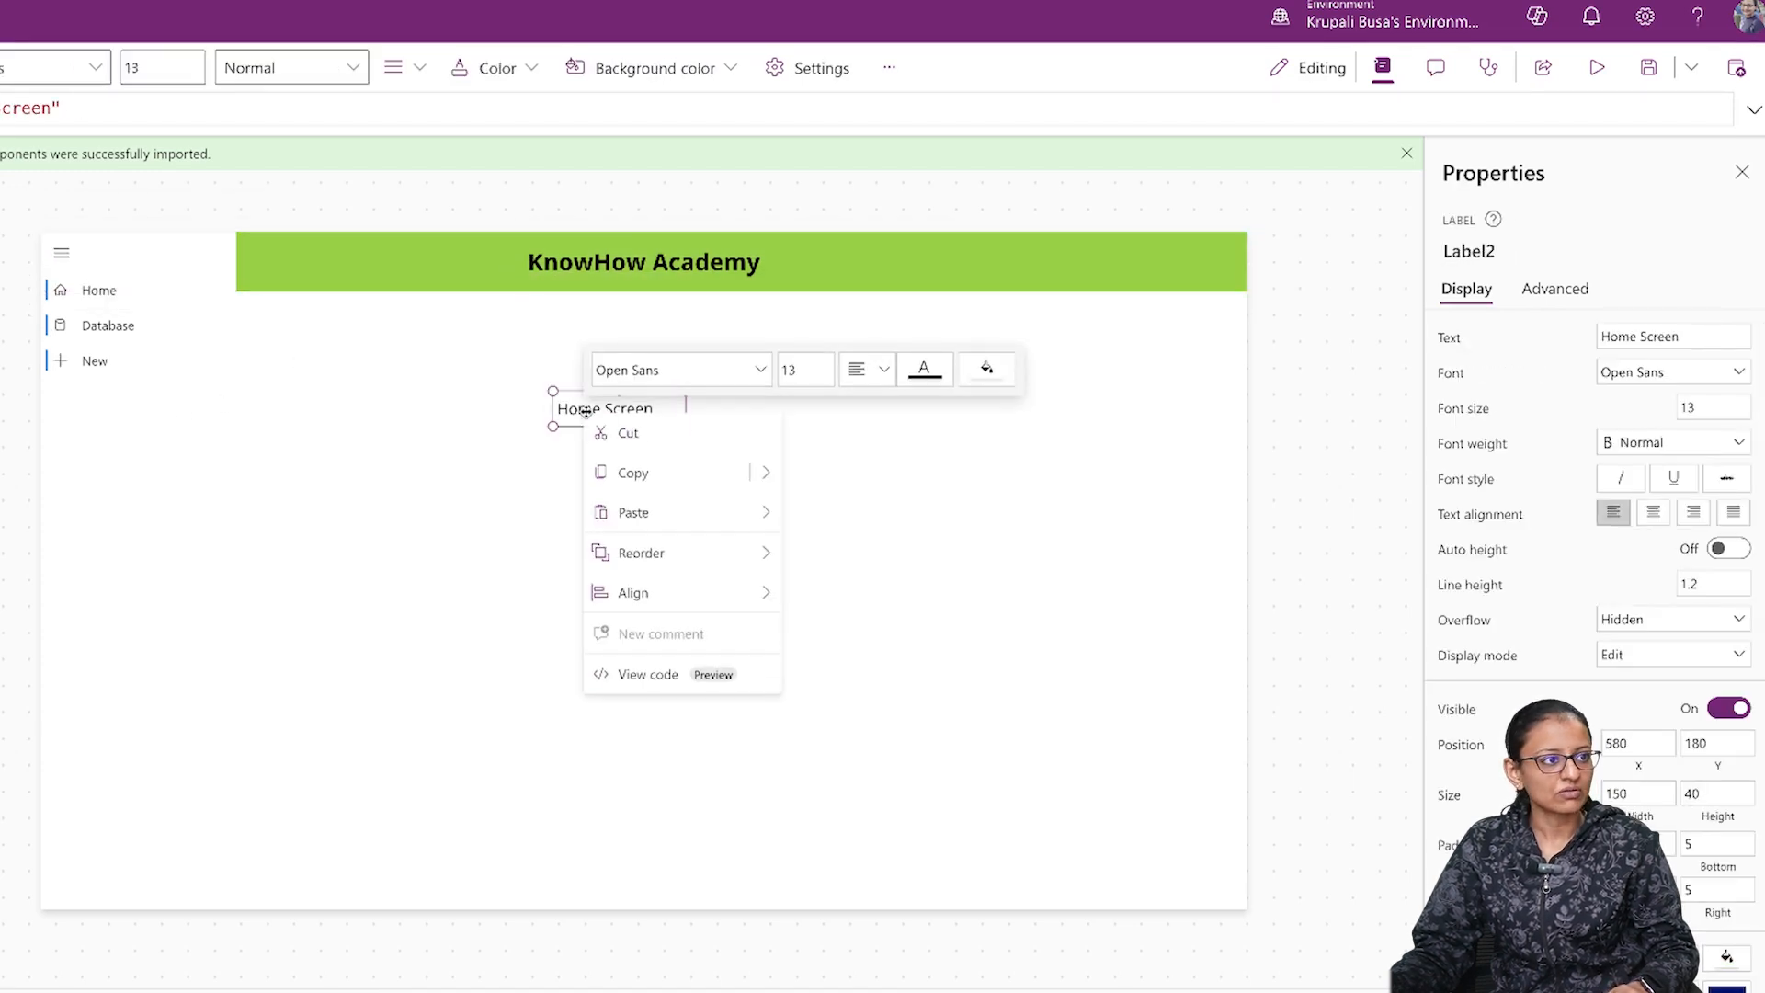
left_click(628, 433)
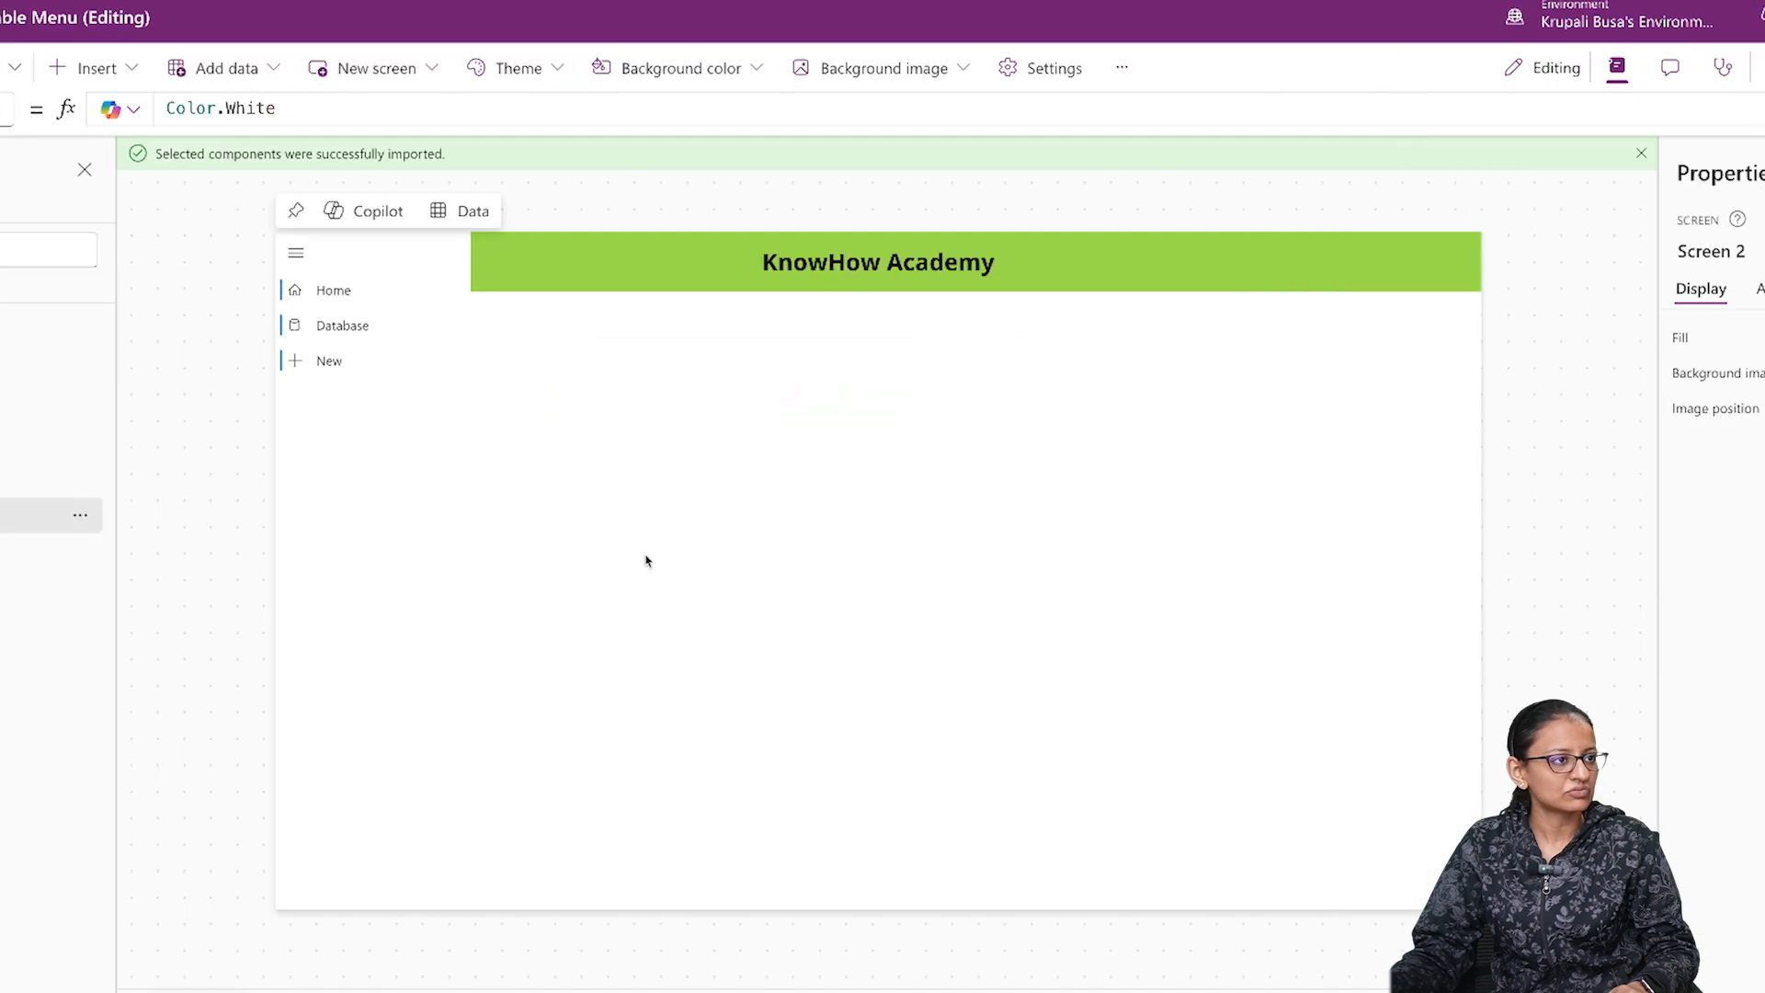
key("ctrl+v")
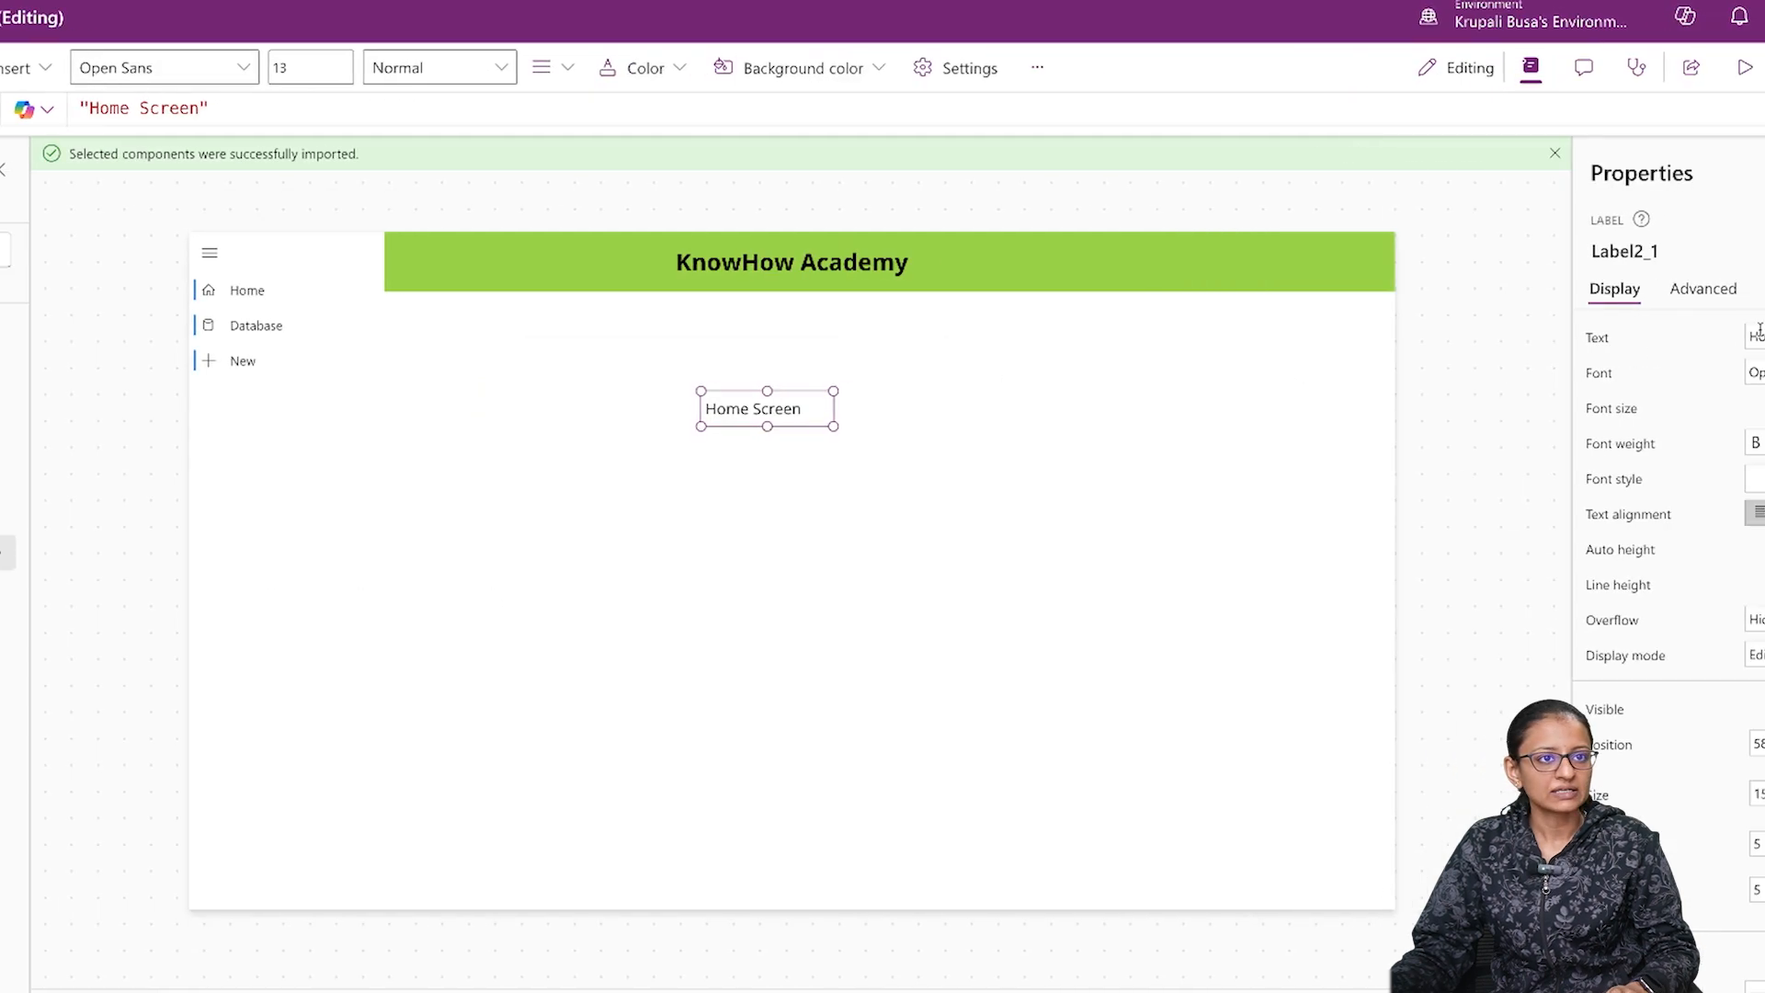
double_click(1759, 332)
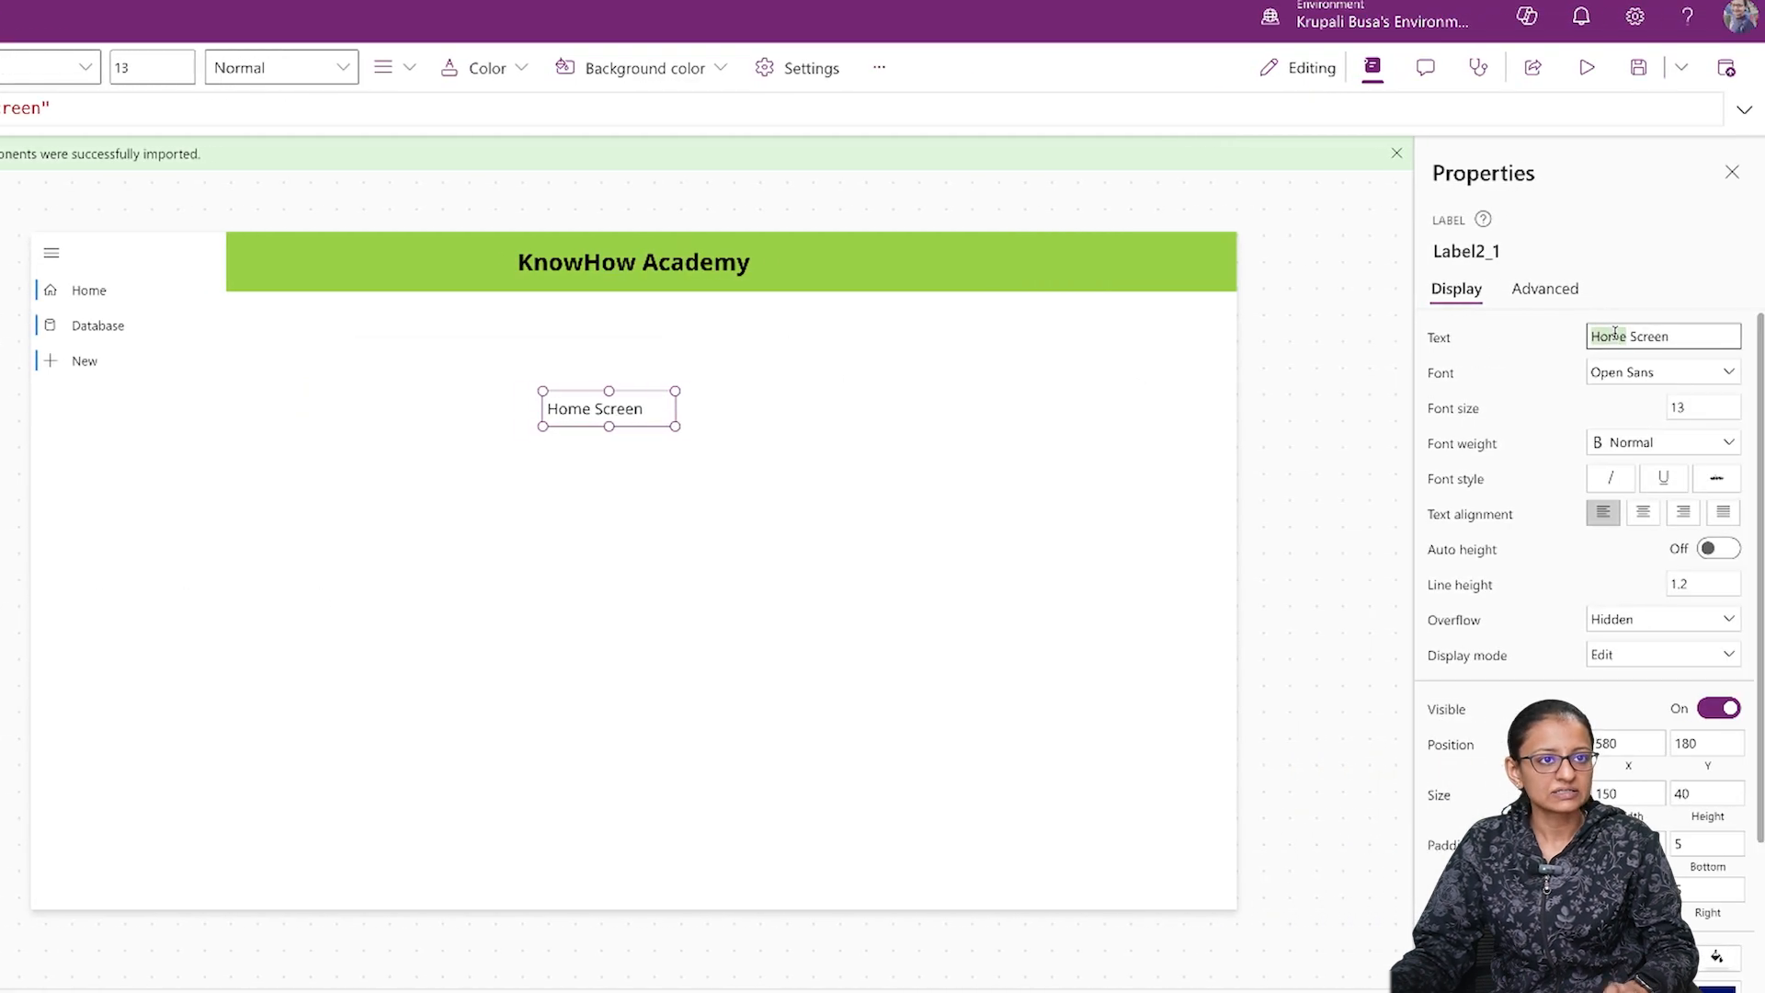
type("Datb")
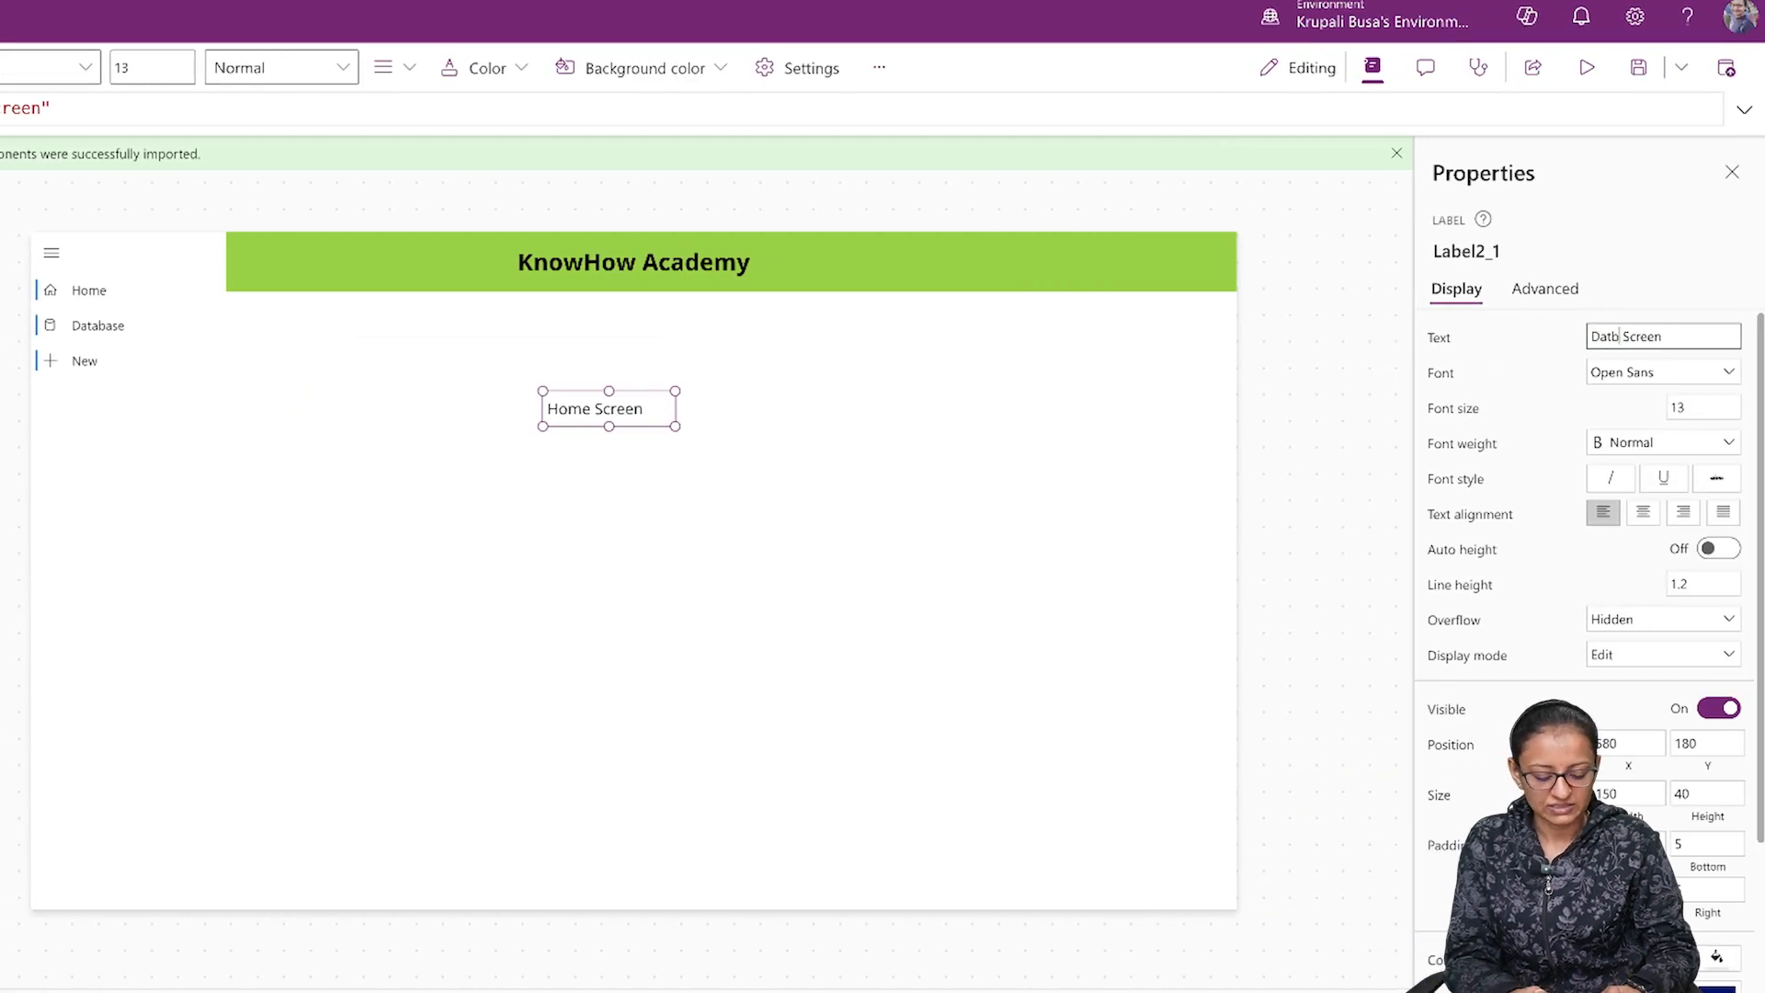
key("BackSpace")
type("abase")
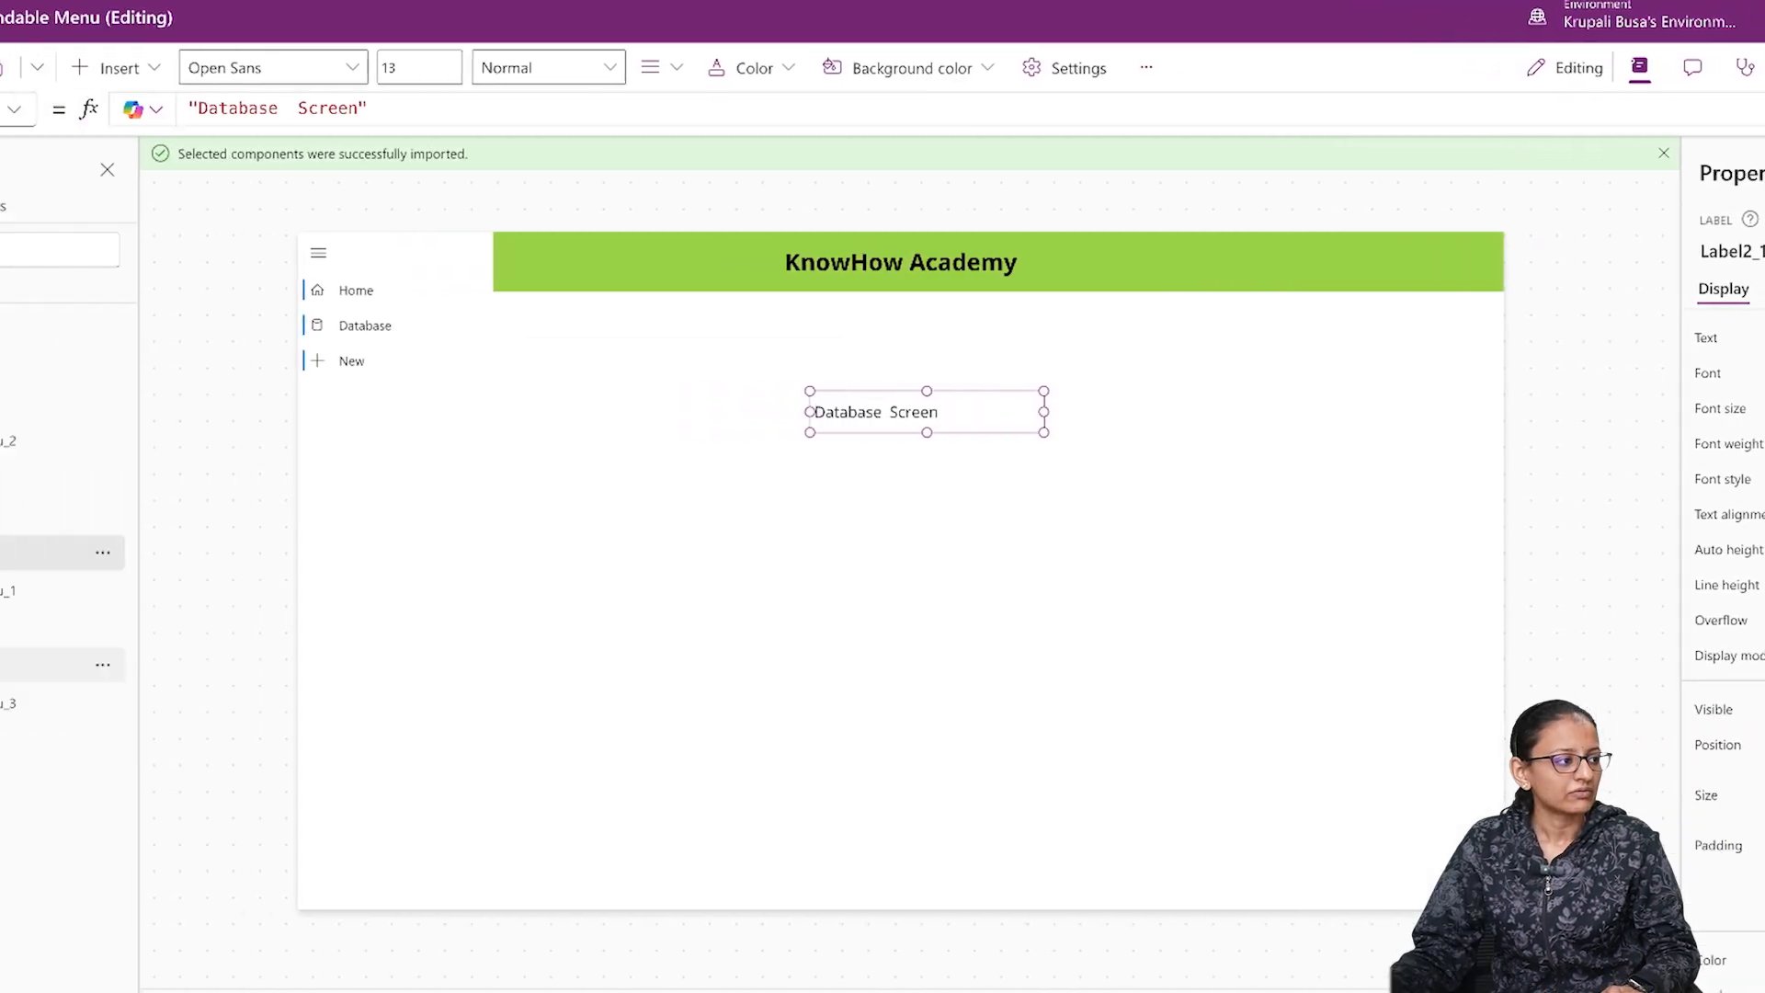
Step: Insert a text label reading "New Screen" on Screen 3 and place it below the header near the middle
left_click(99, 667)
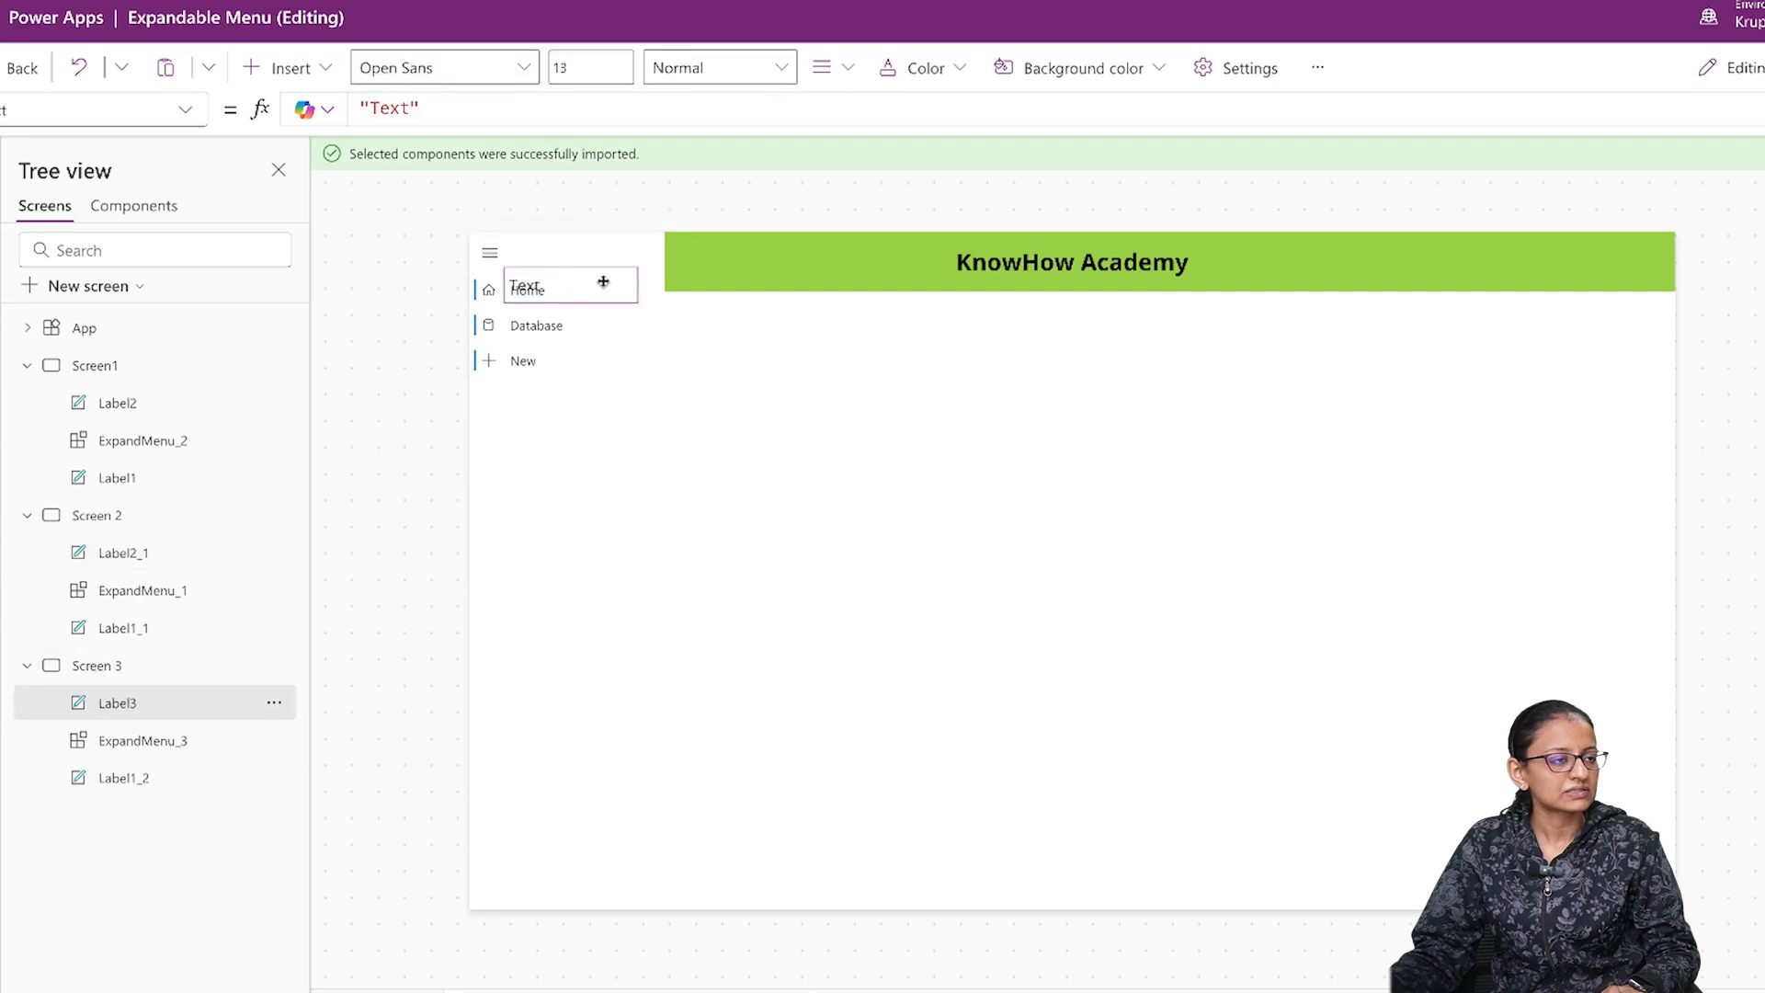
left_click_drag(603, 279, 1137, 423)
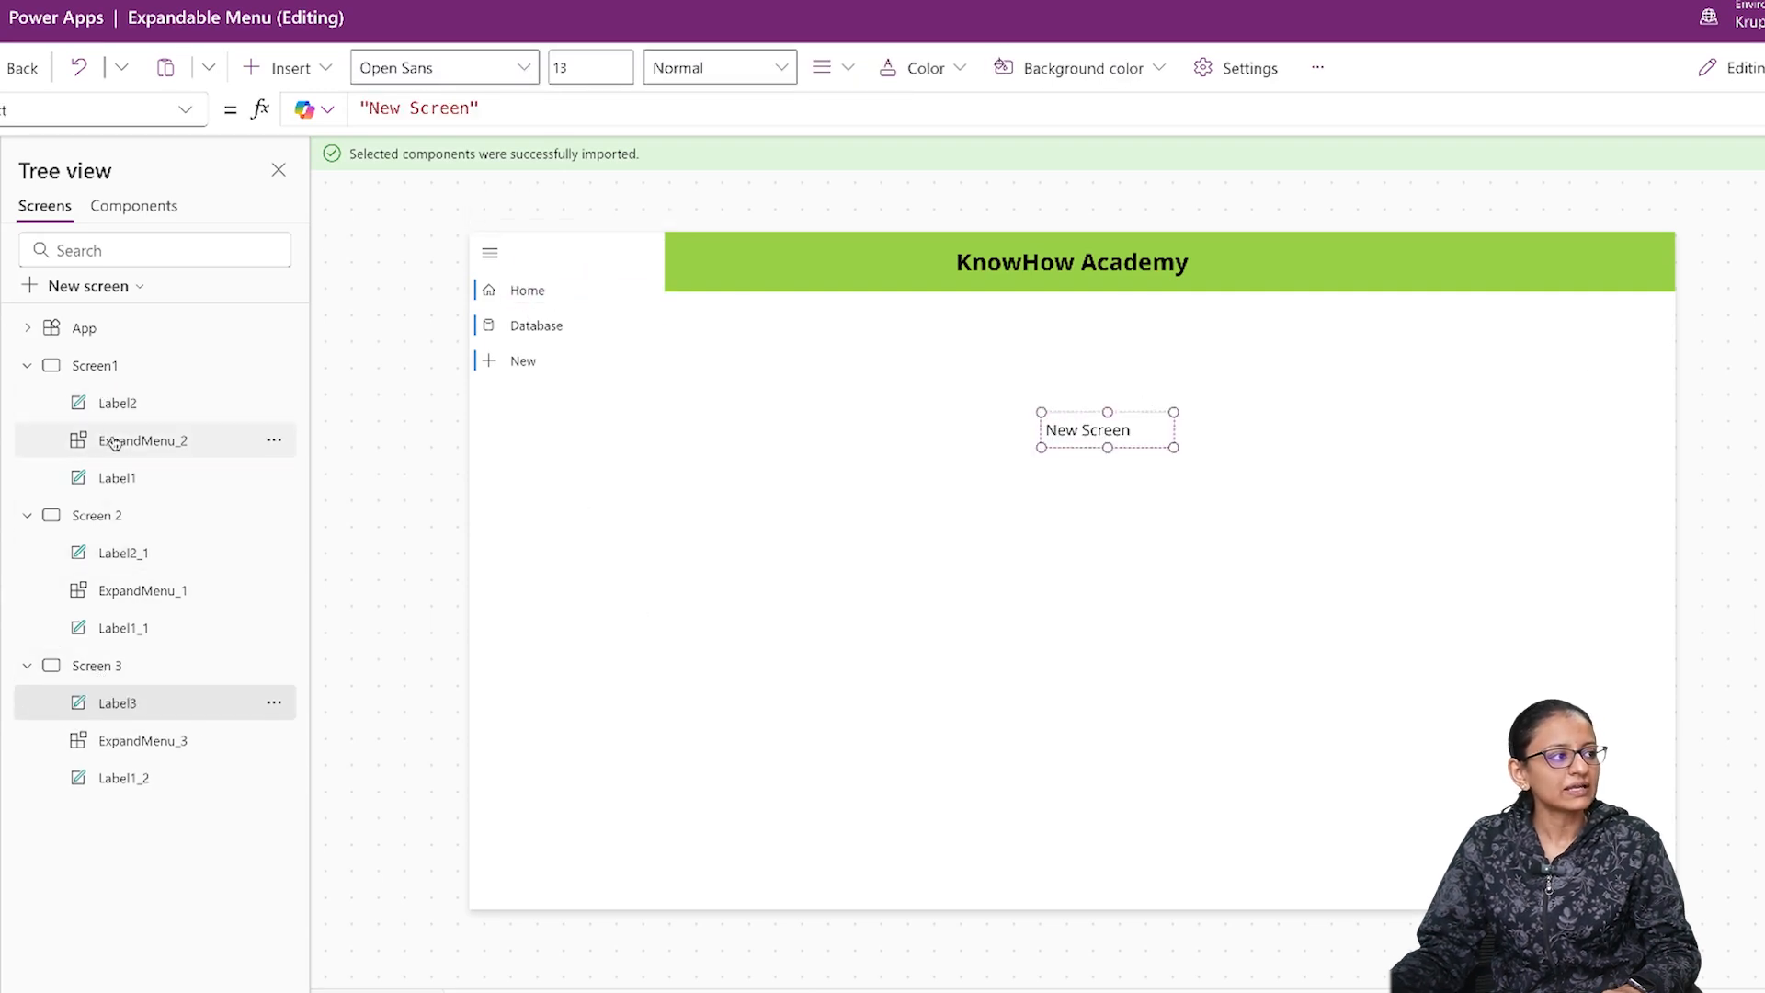
Step: Start an If formula in the OnButtonSelect property of Screen1's ExpandMenu
left_click(102, 365)
left_click(620, 509)
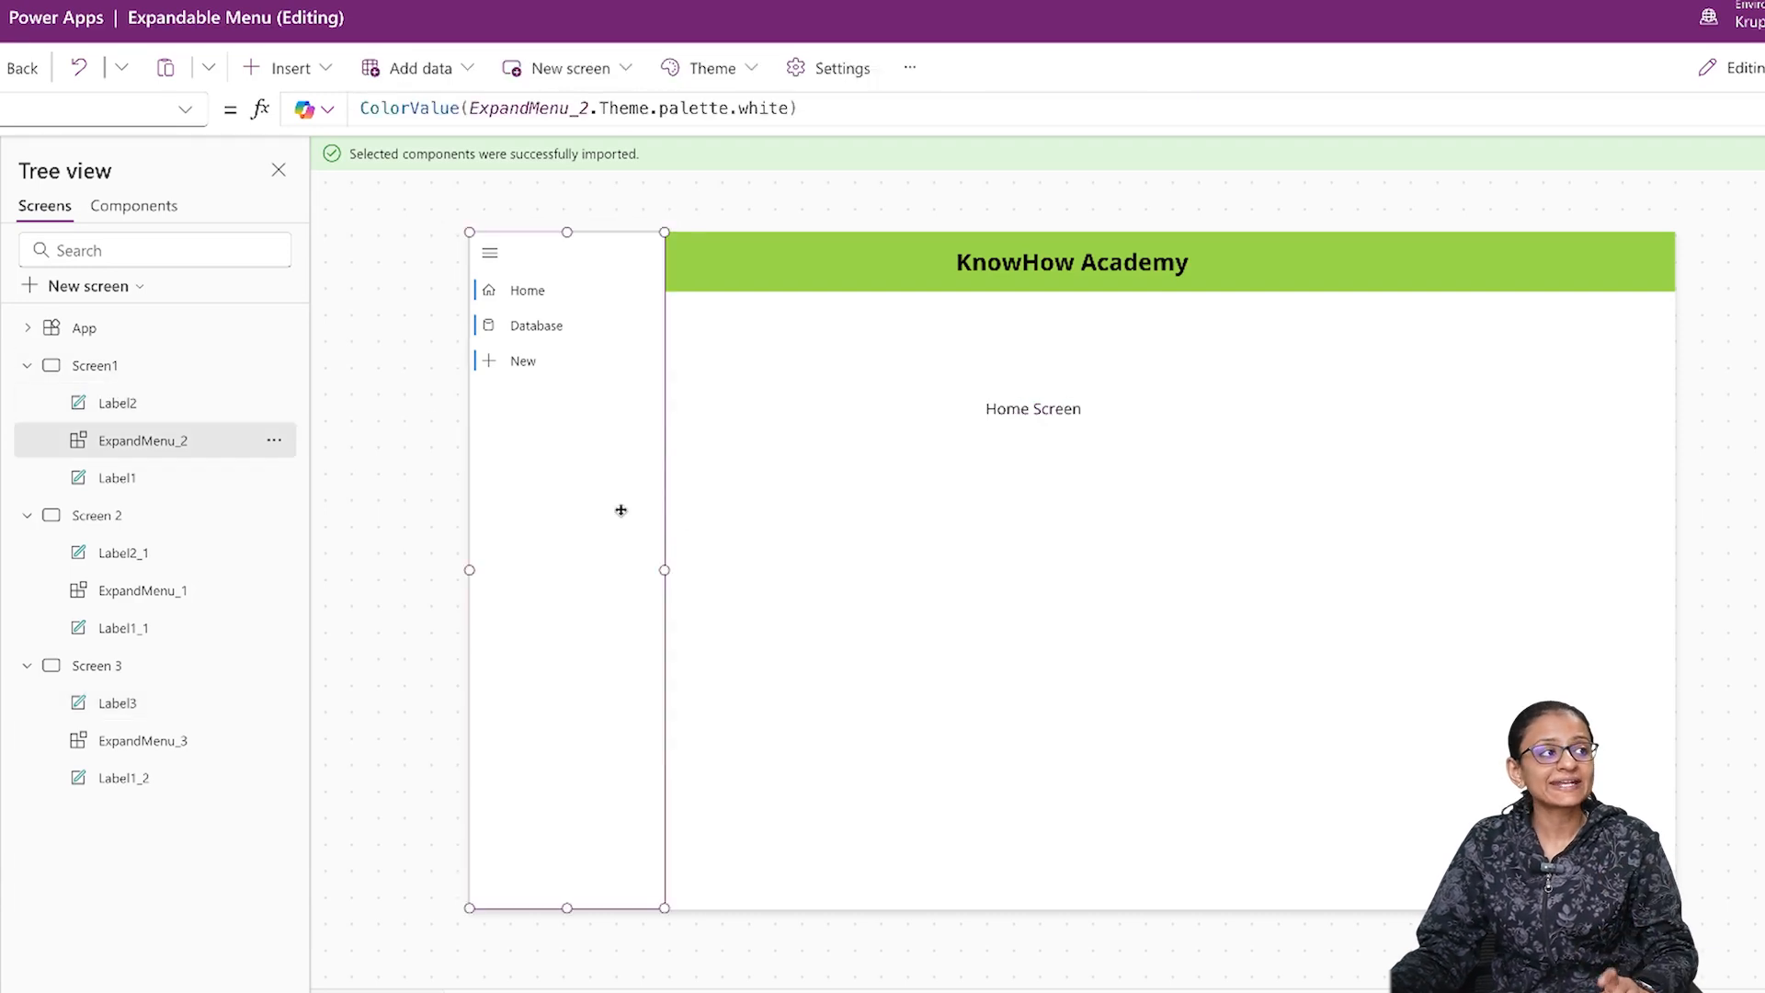
left_click(169, 118)
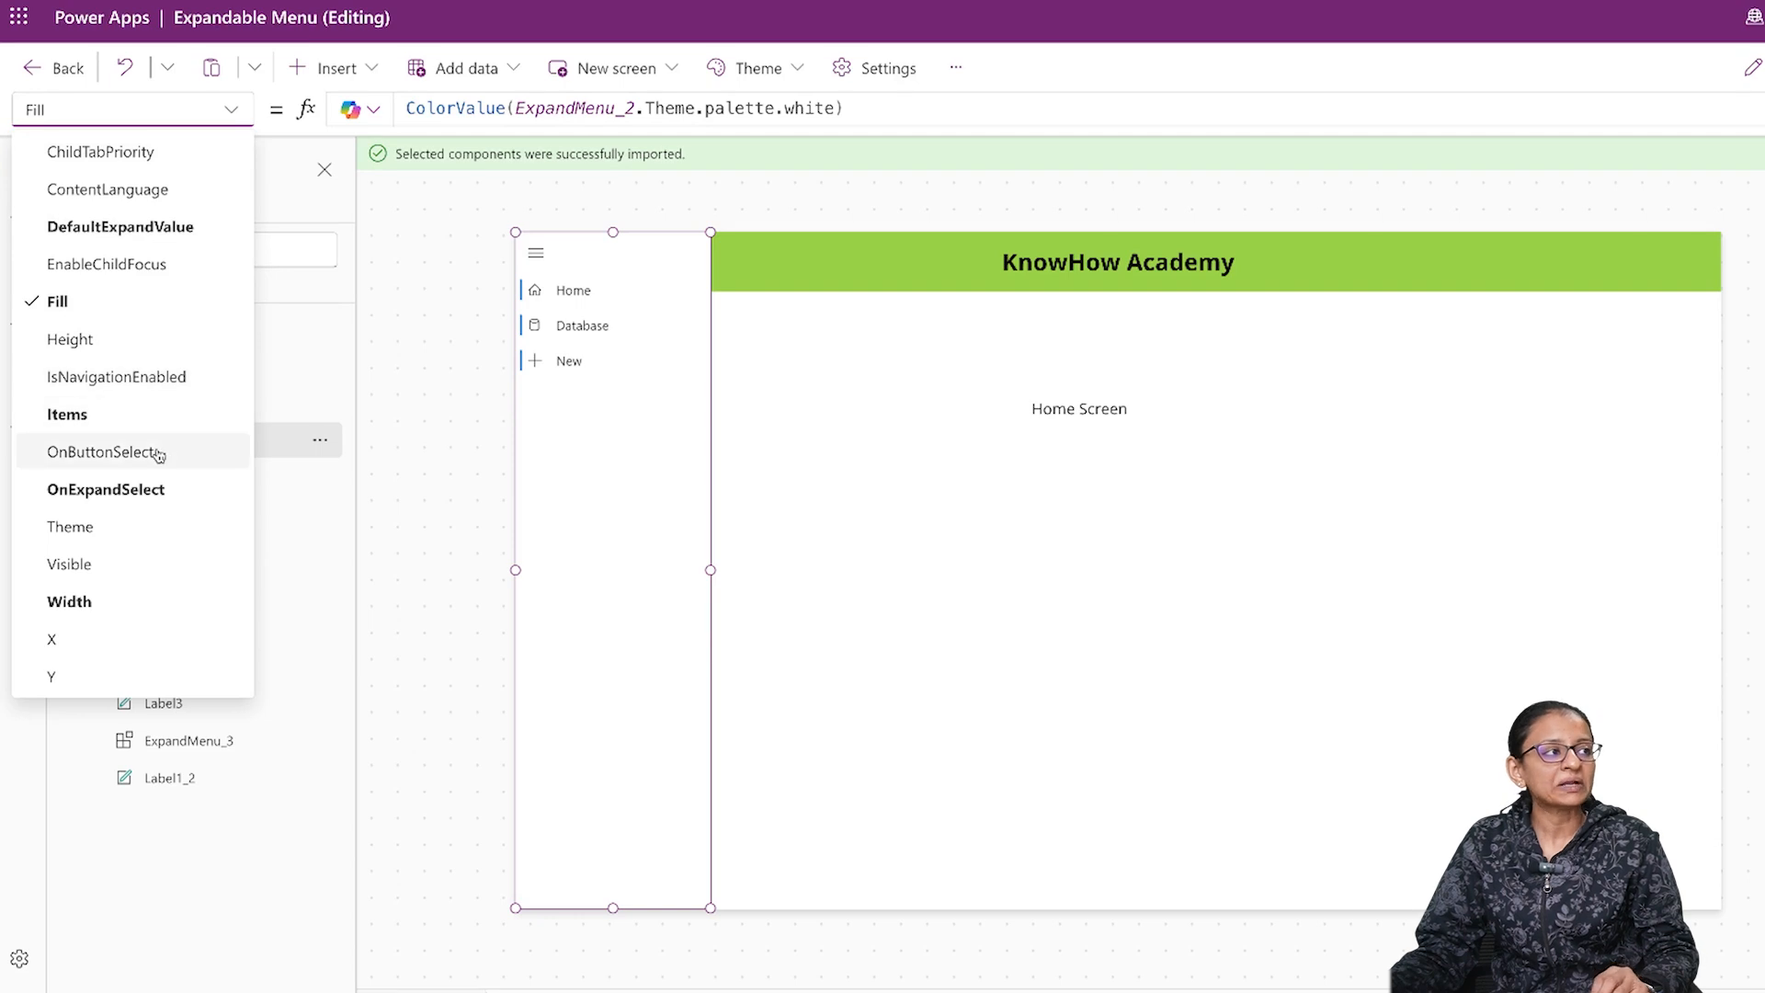
left_click(103, 452)
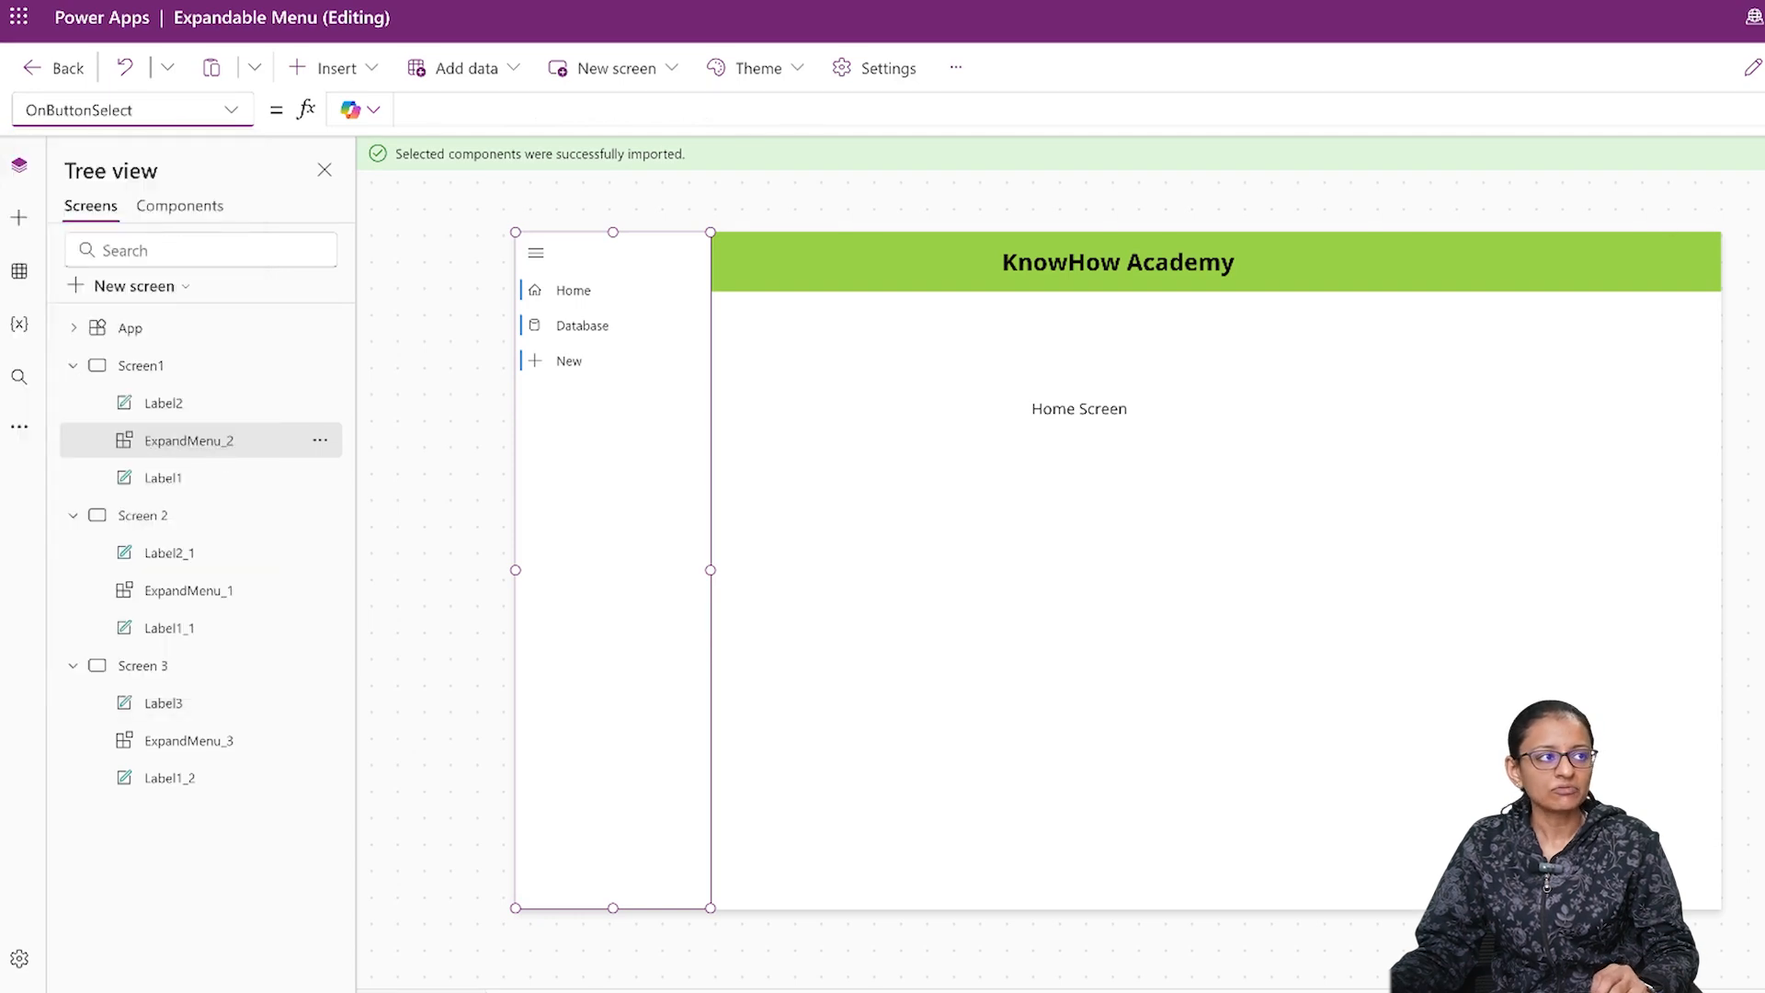
left_click(609, 120)
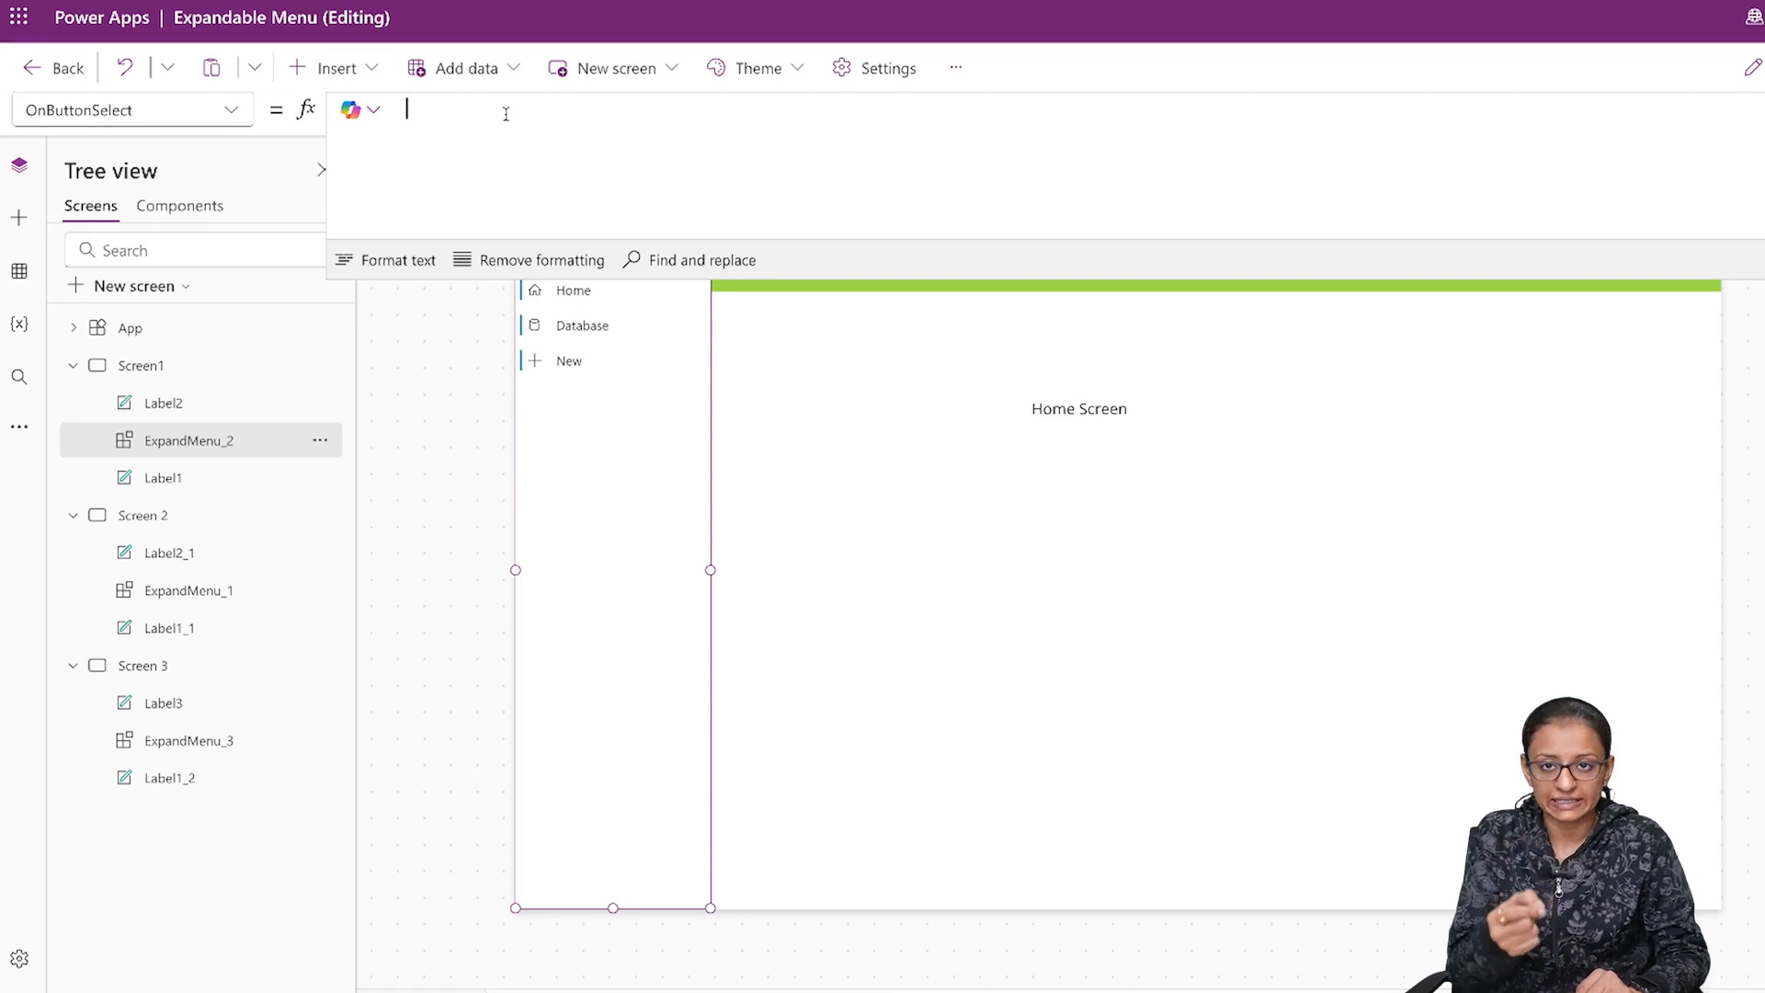
type("f")
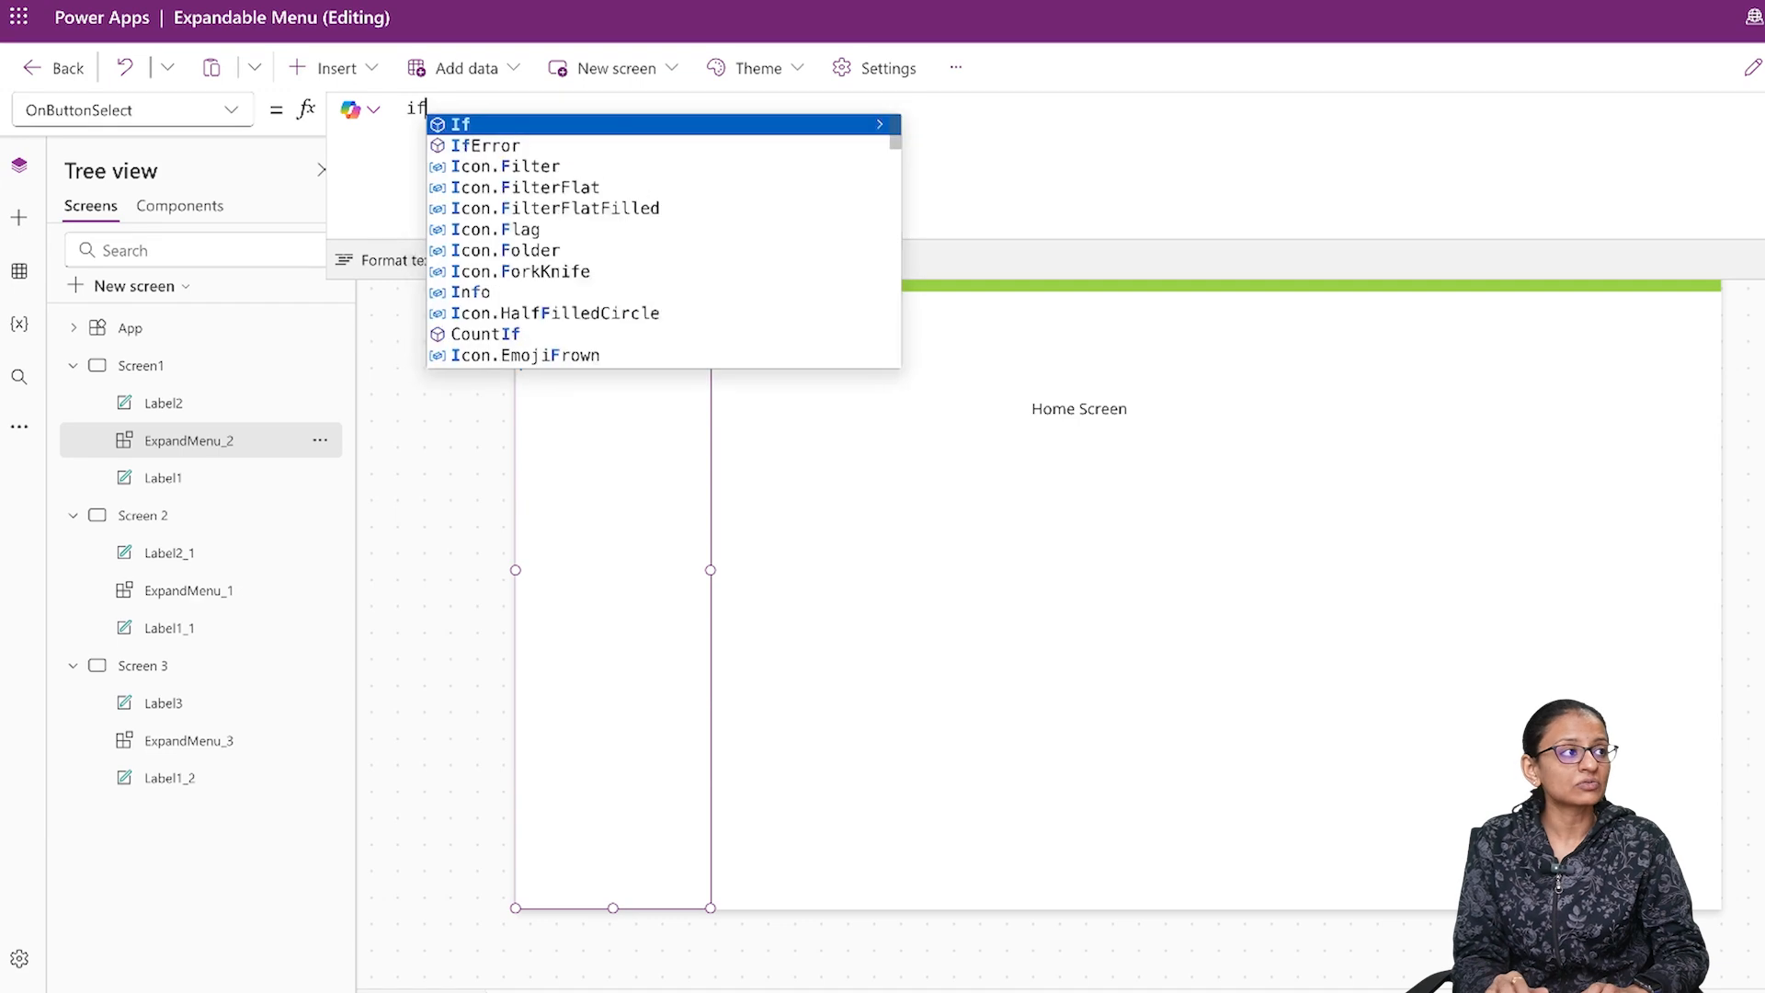
key("BackSpace")
key("BackSpace")
key("BackSpace")
type("If (")
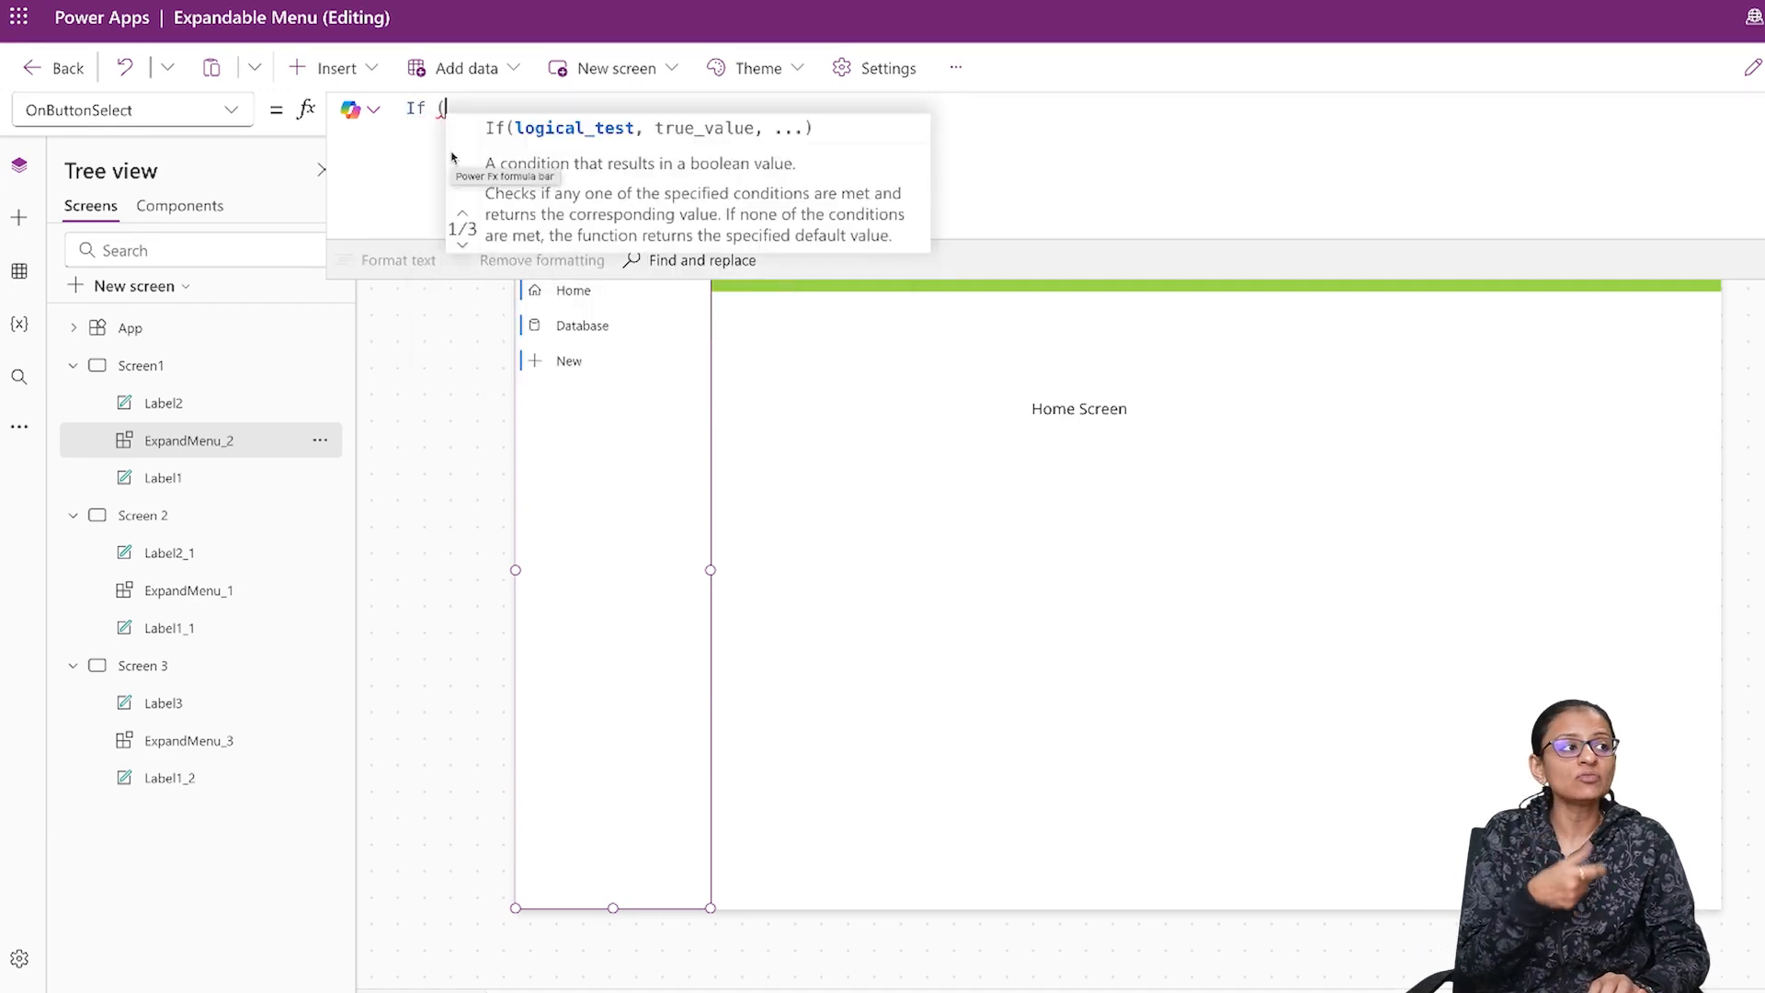
Step: Make the If formula navigate to 'Screen 2' when ExpandMenu_2.SelectedItem.Label equals "Database"
type("ExpandMenu_2")
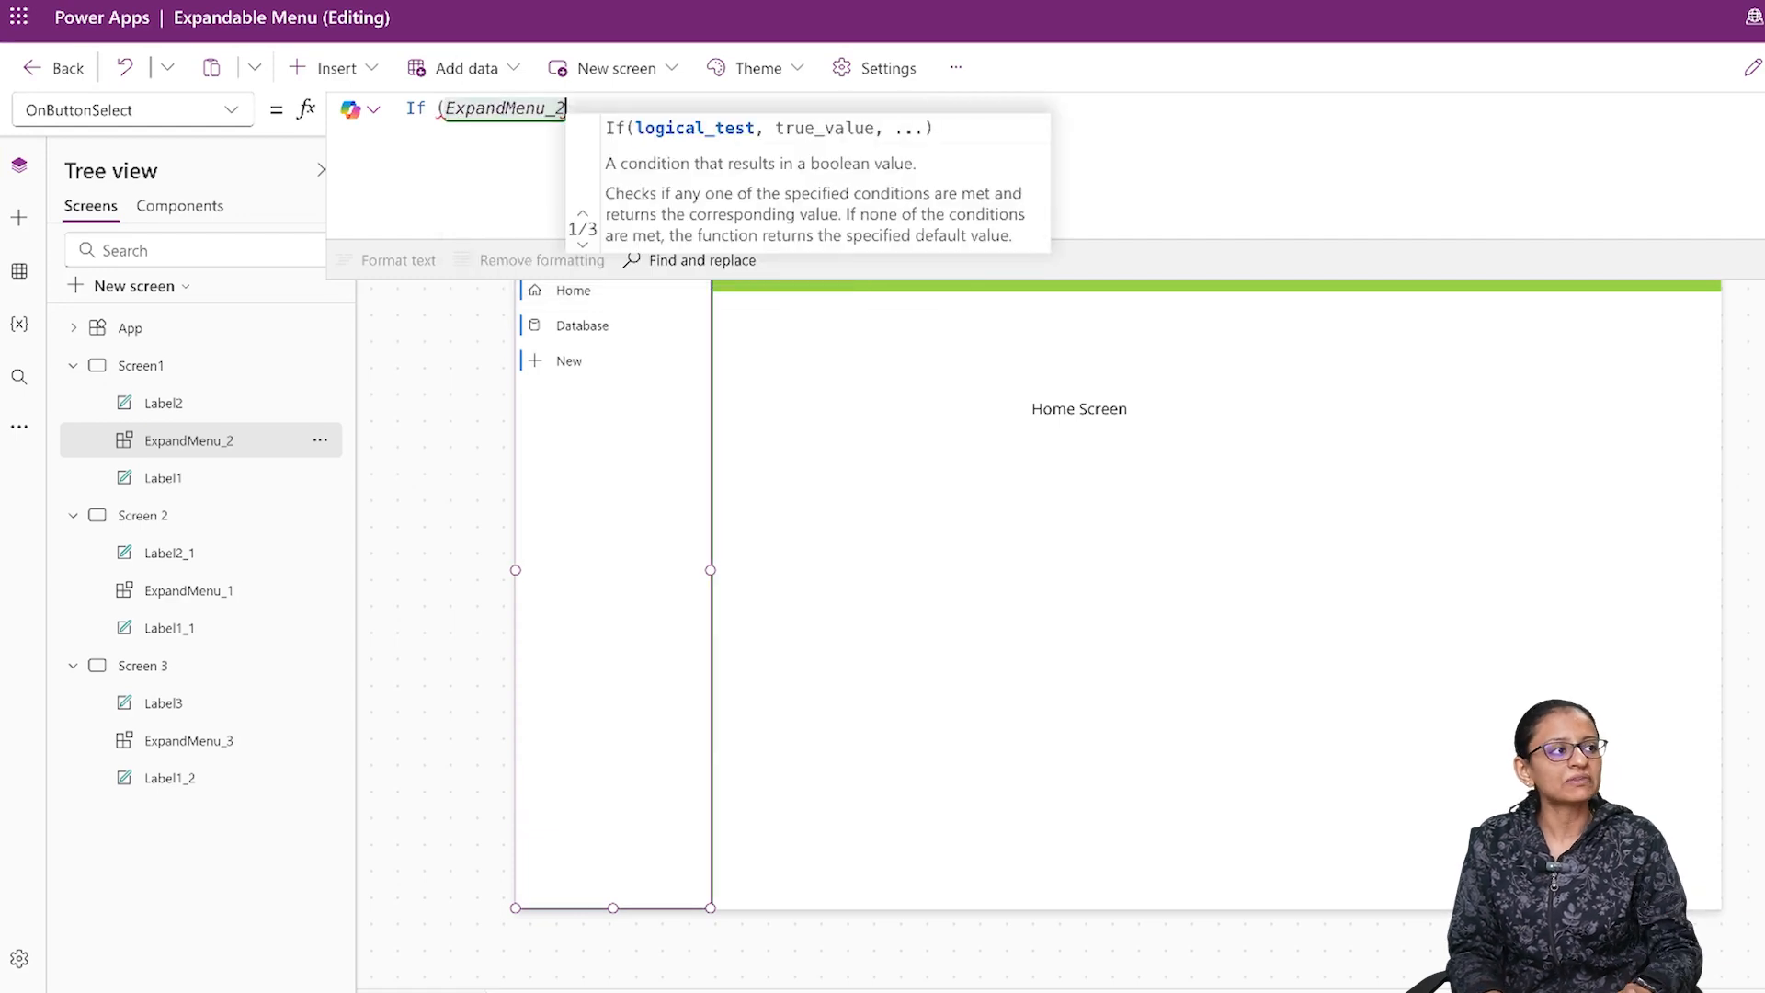
type(".sele")
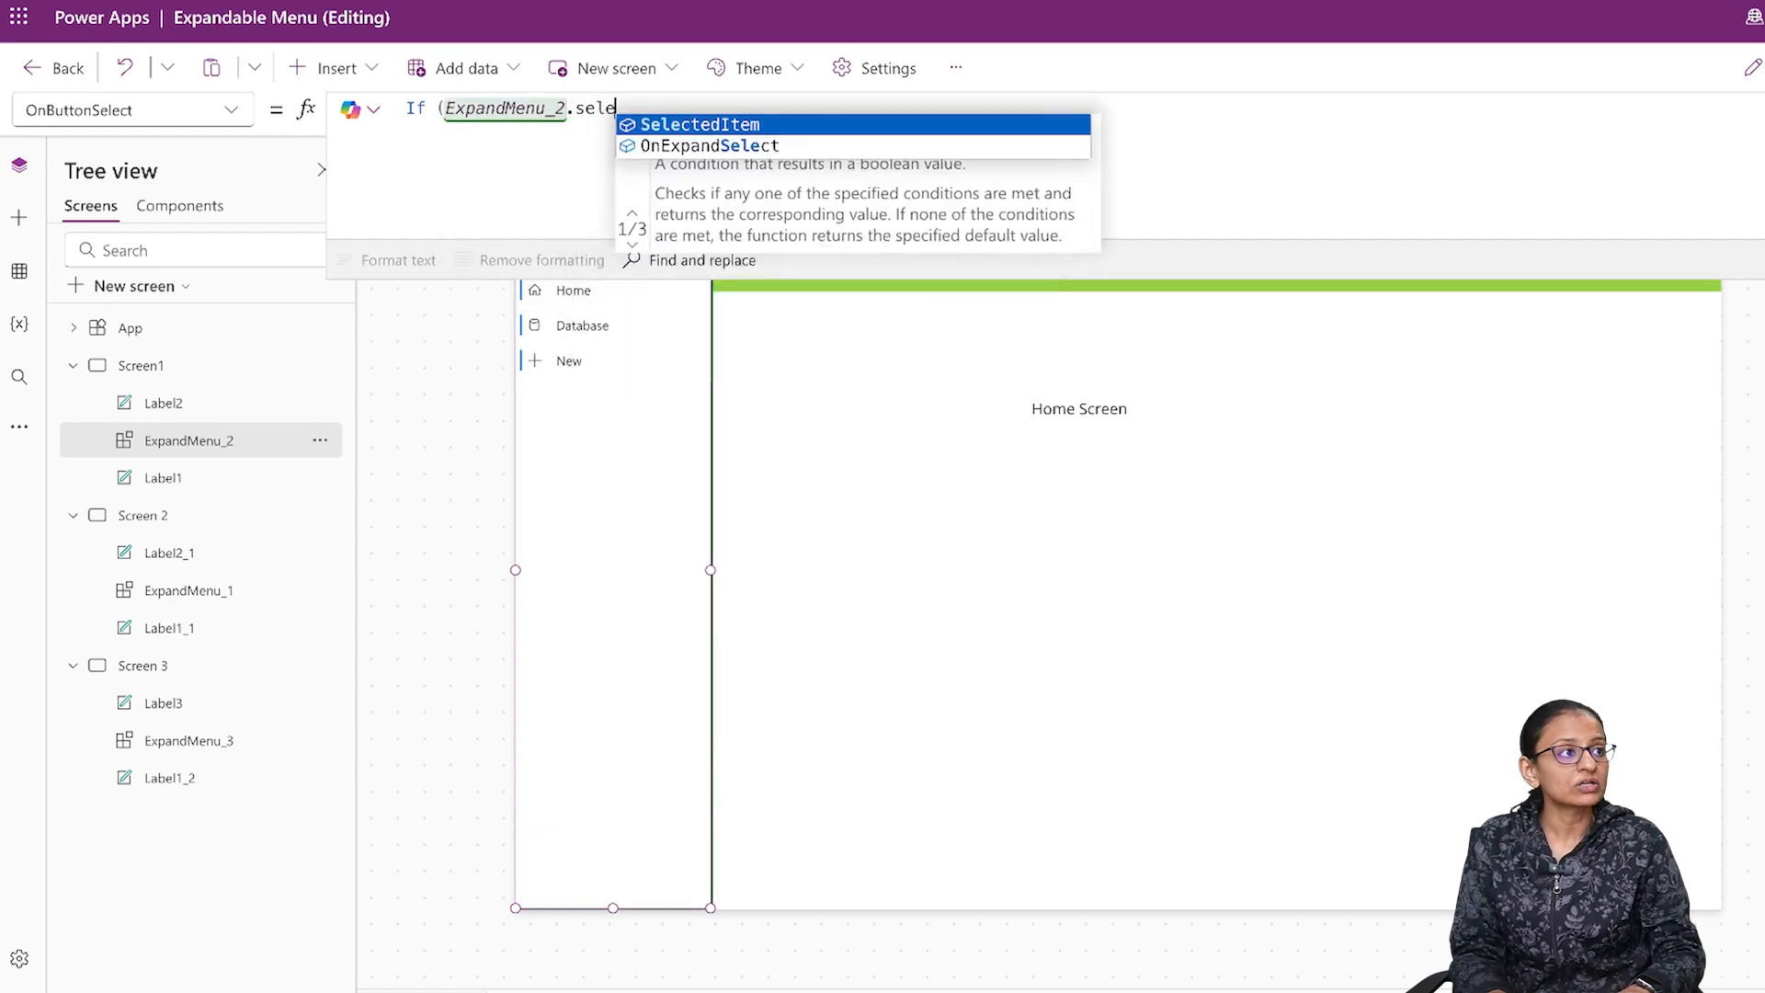
key("Tab")
type(".")
key("Down")
key("Down")
key("Up")
key("Tab")
type("=")
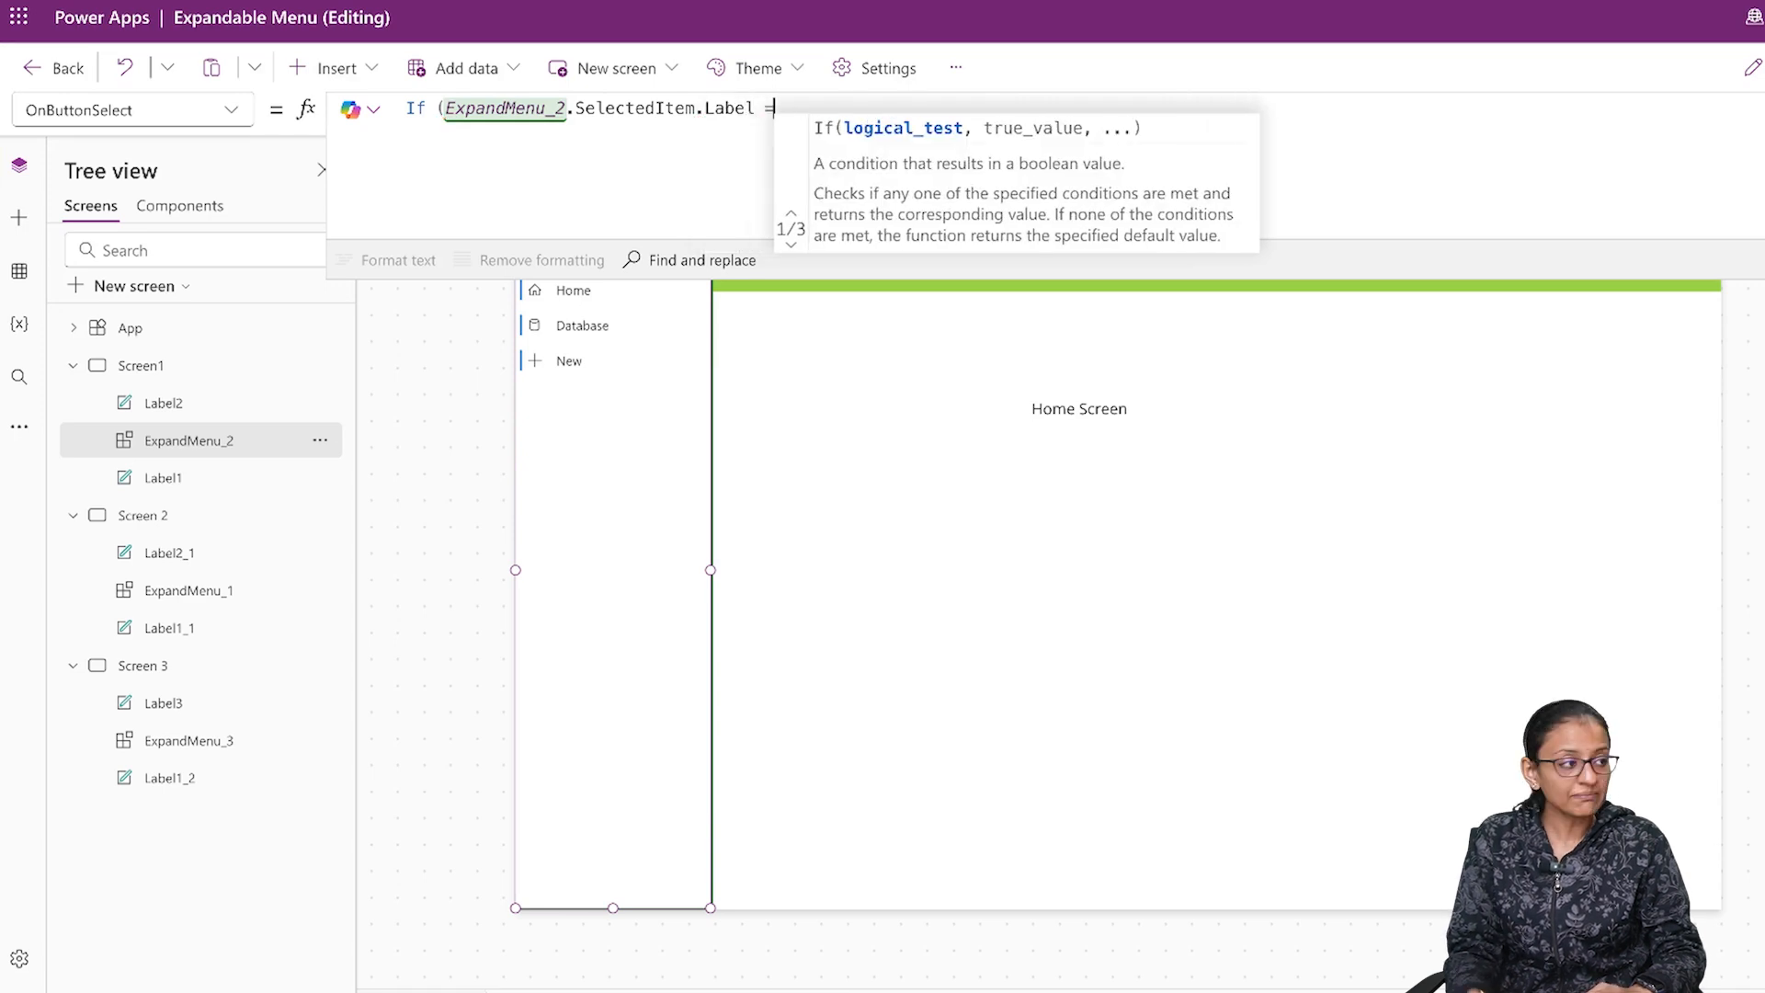
type(" \"Database\" ,")
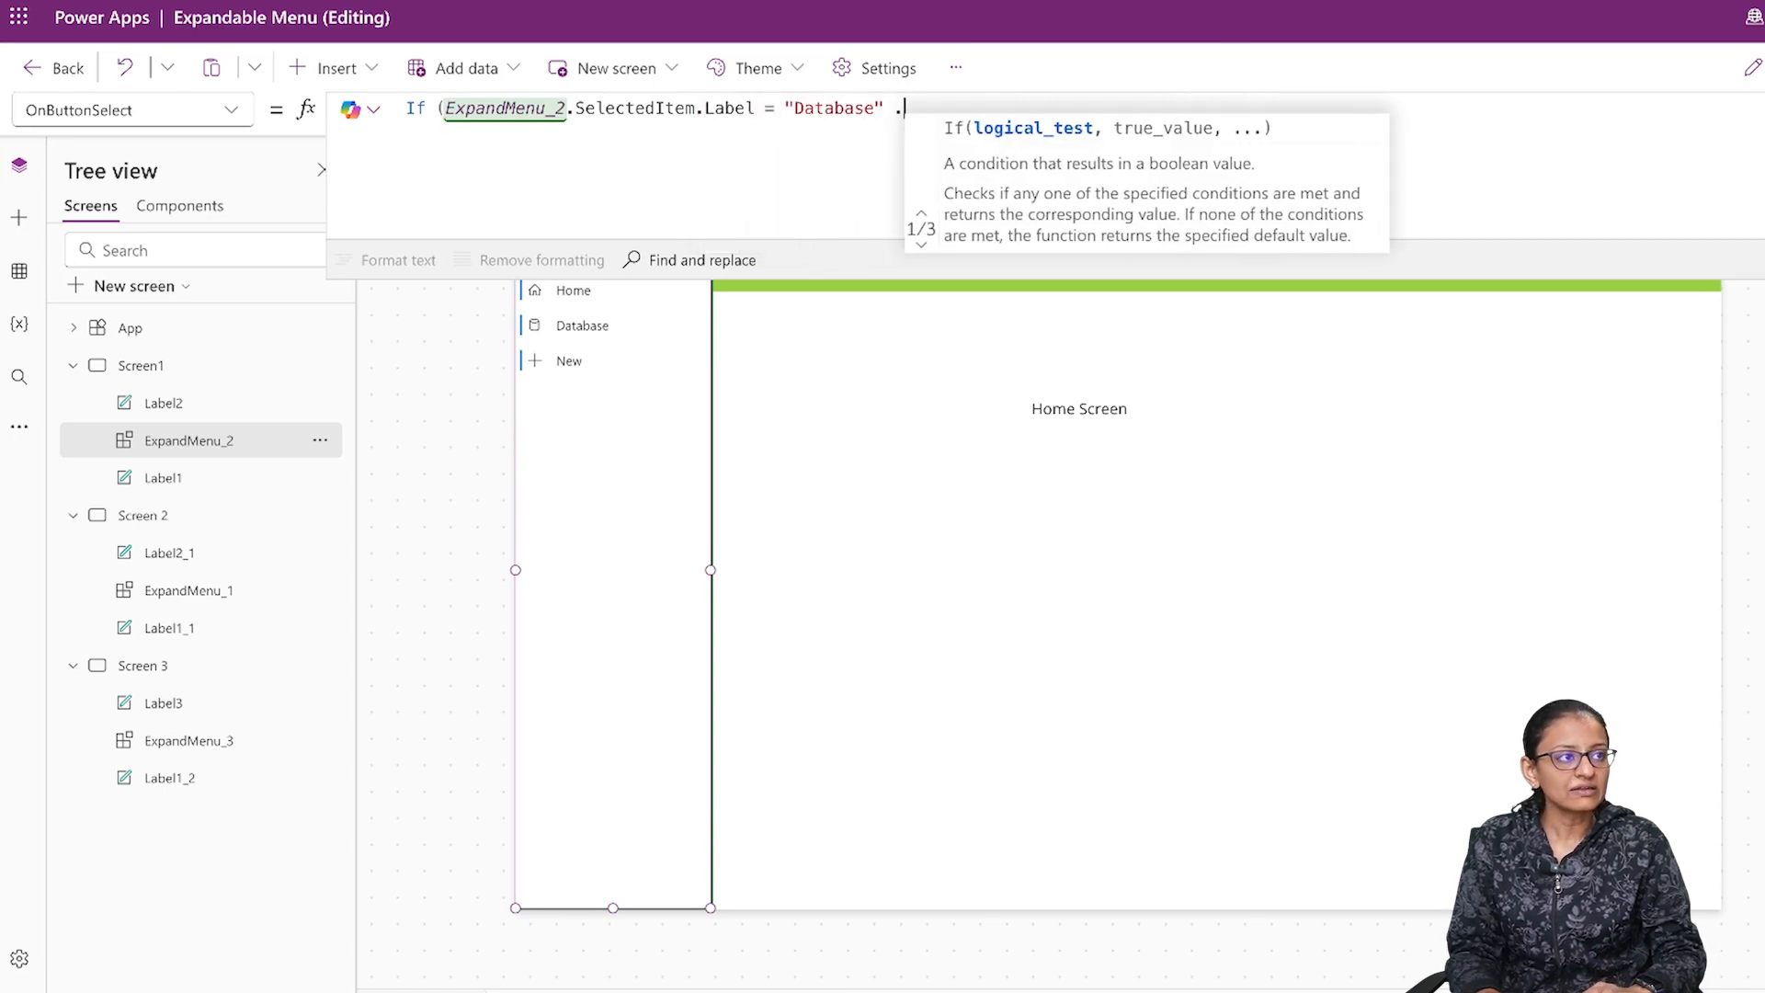
type("Navigate(")
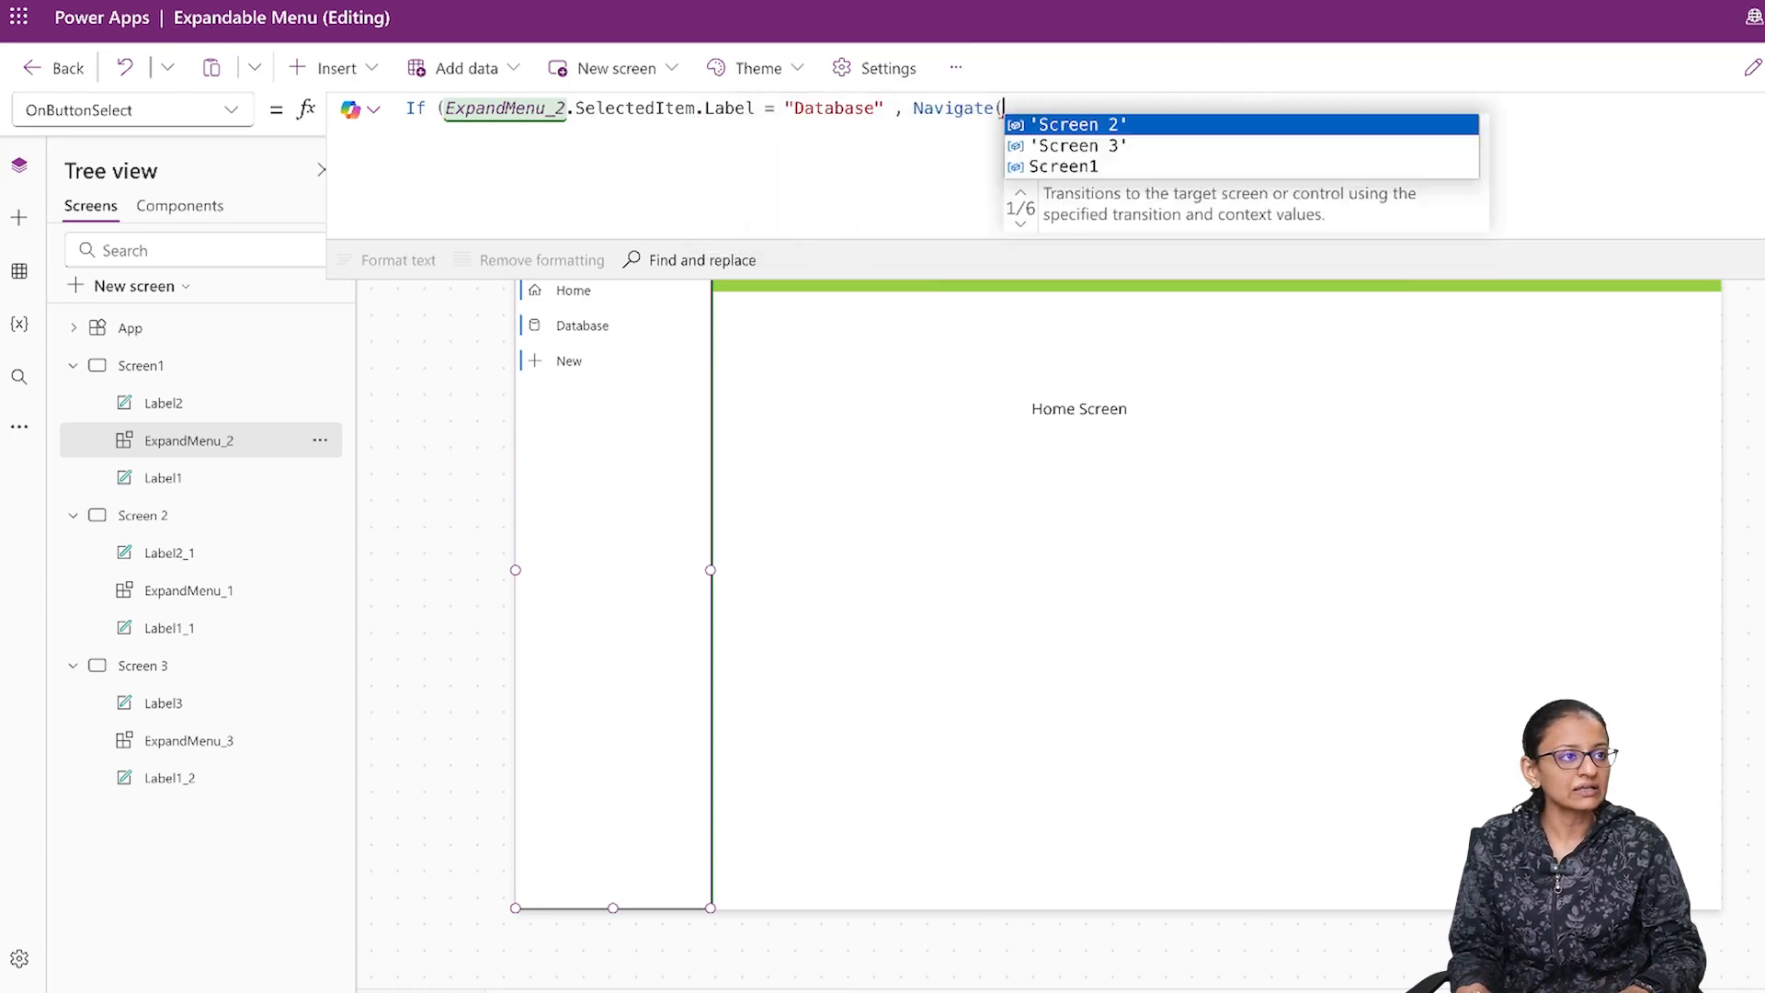
key("Tab")
type("),")
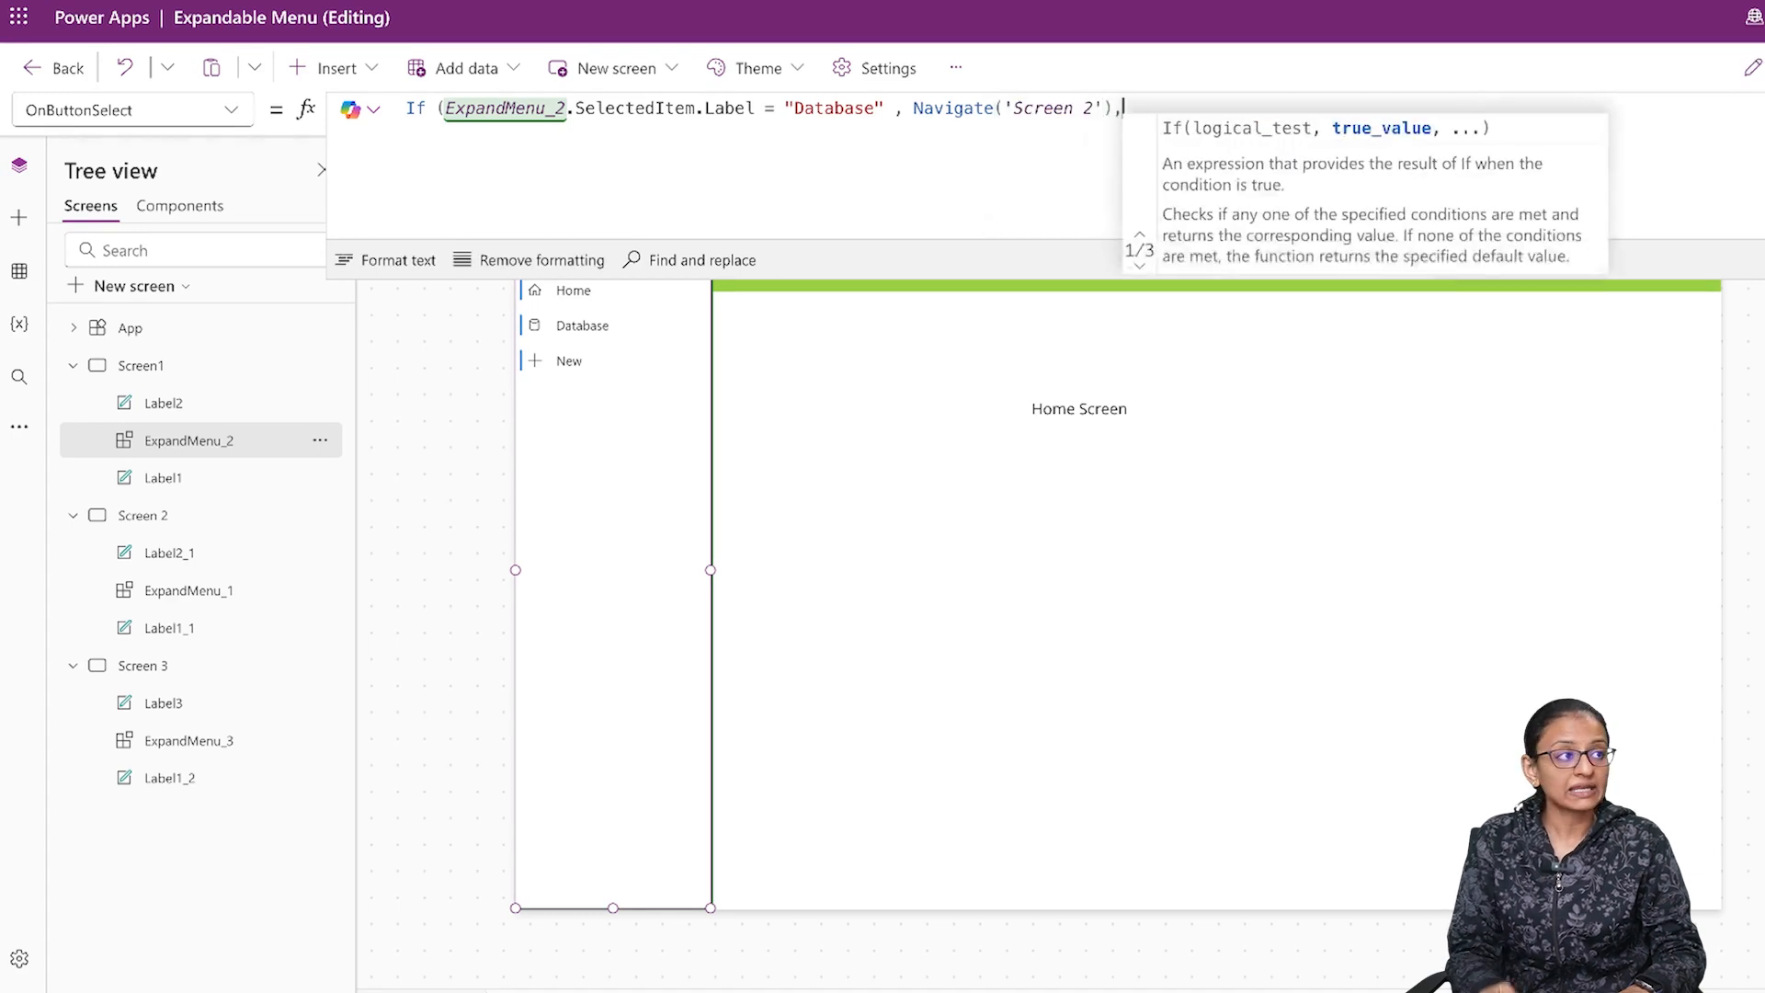
Step: Add a second condition navigating to 'Screen 3' when ExpandMenu_2.SelectedItem.Label equals "New", close the formula and preview the app
type("ExpandMenu_2.")
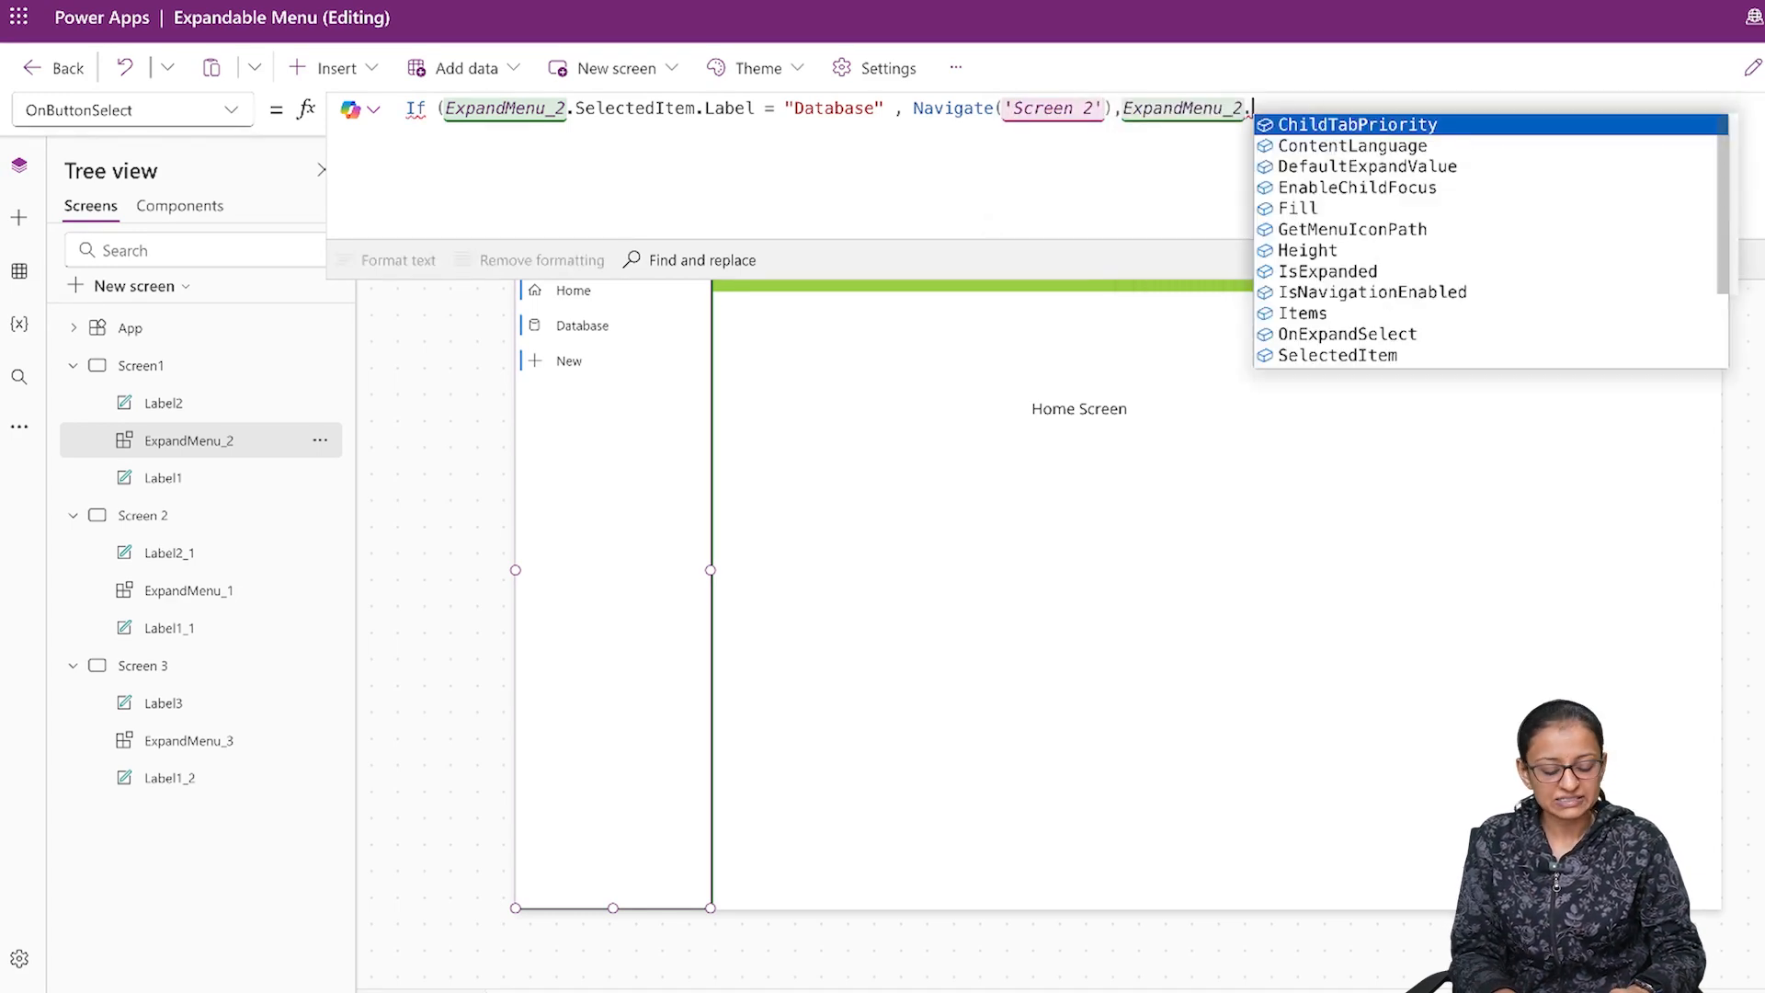
type("sel")
key("Tab")
type(".")
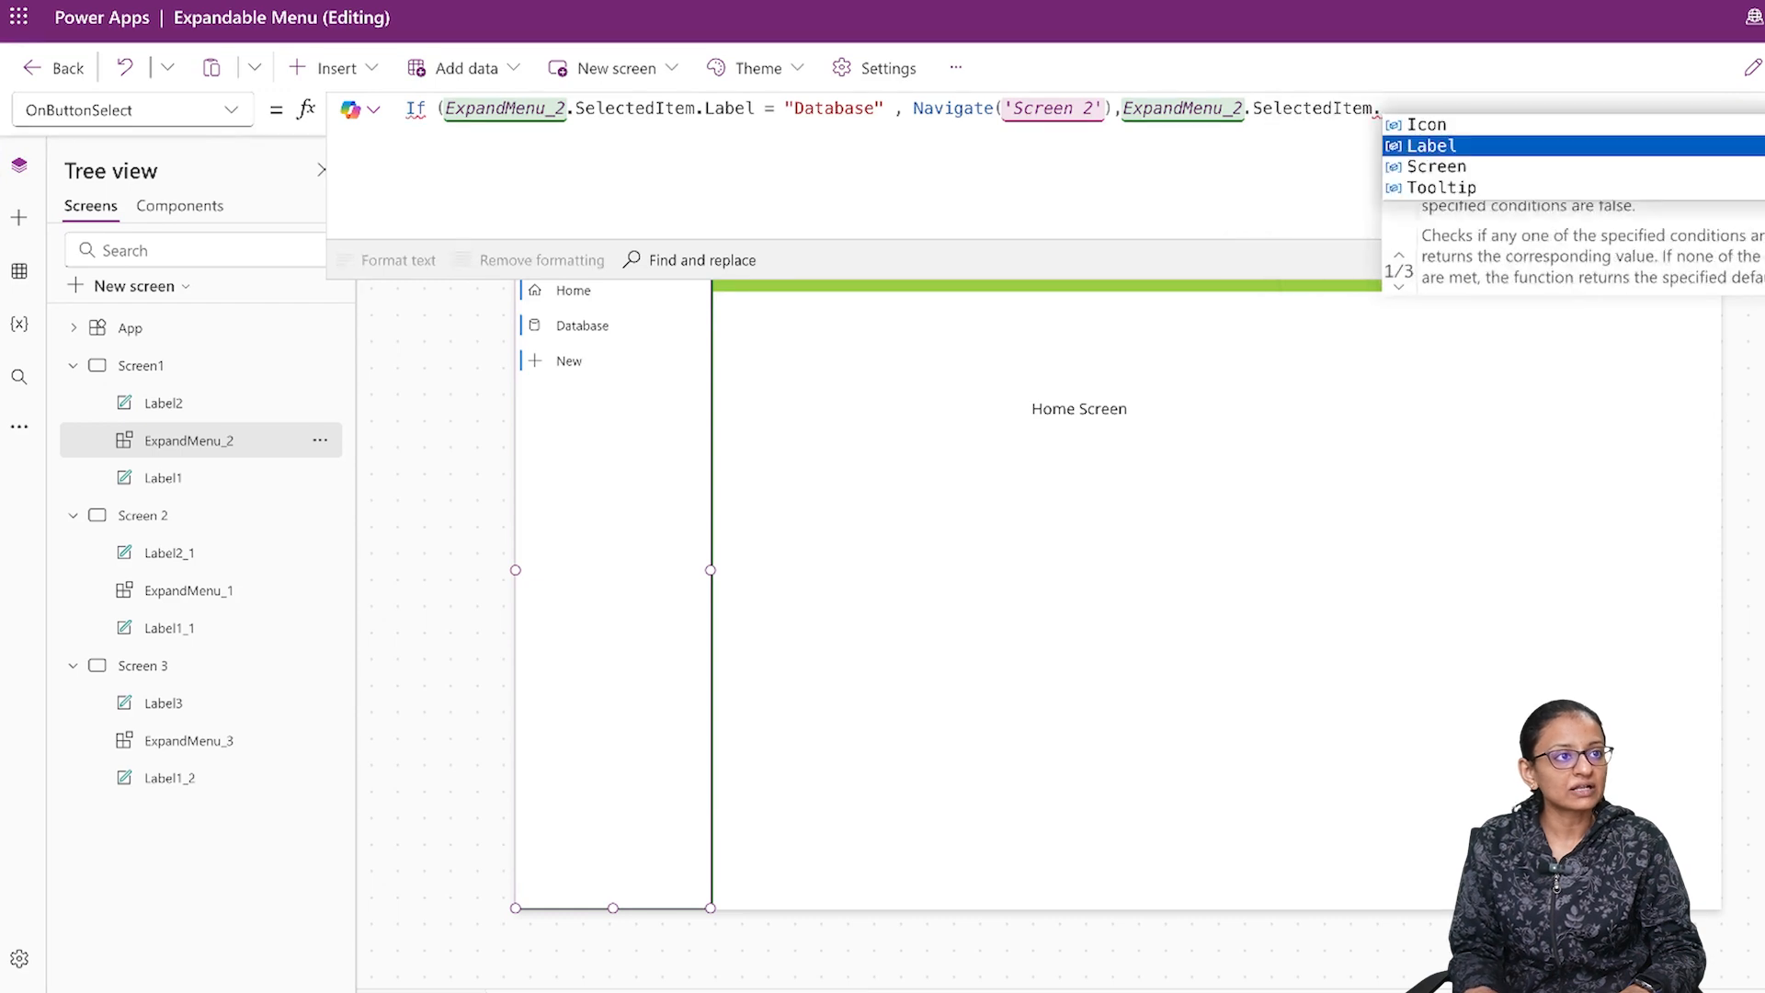
key("Tab")
type("=")
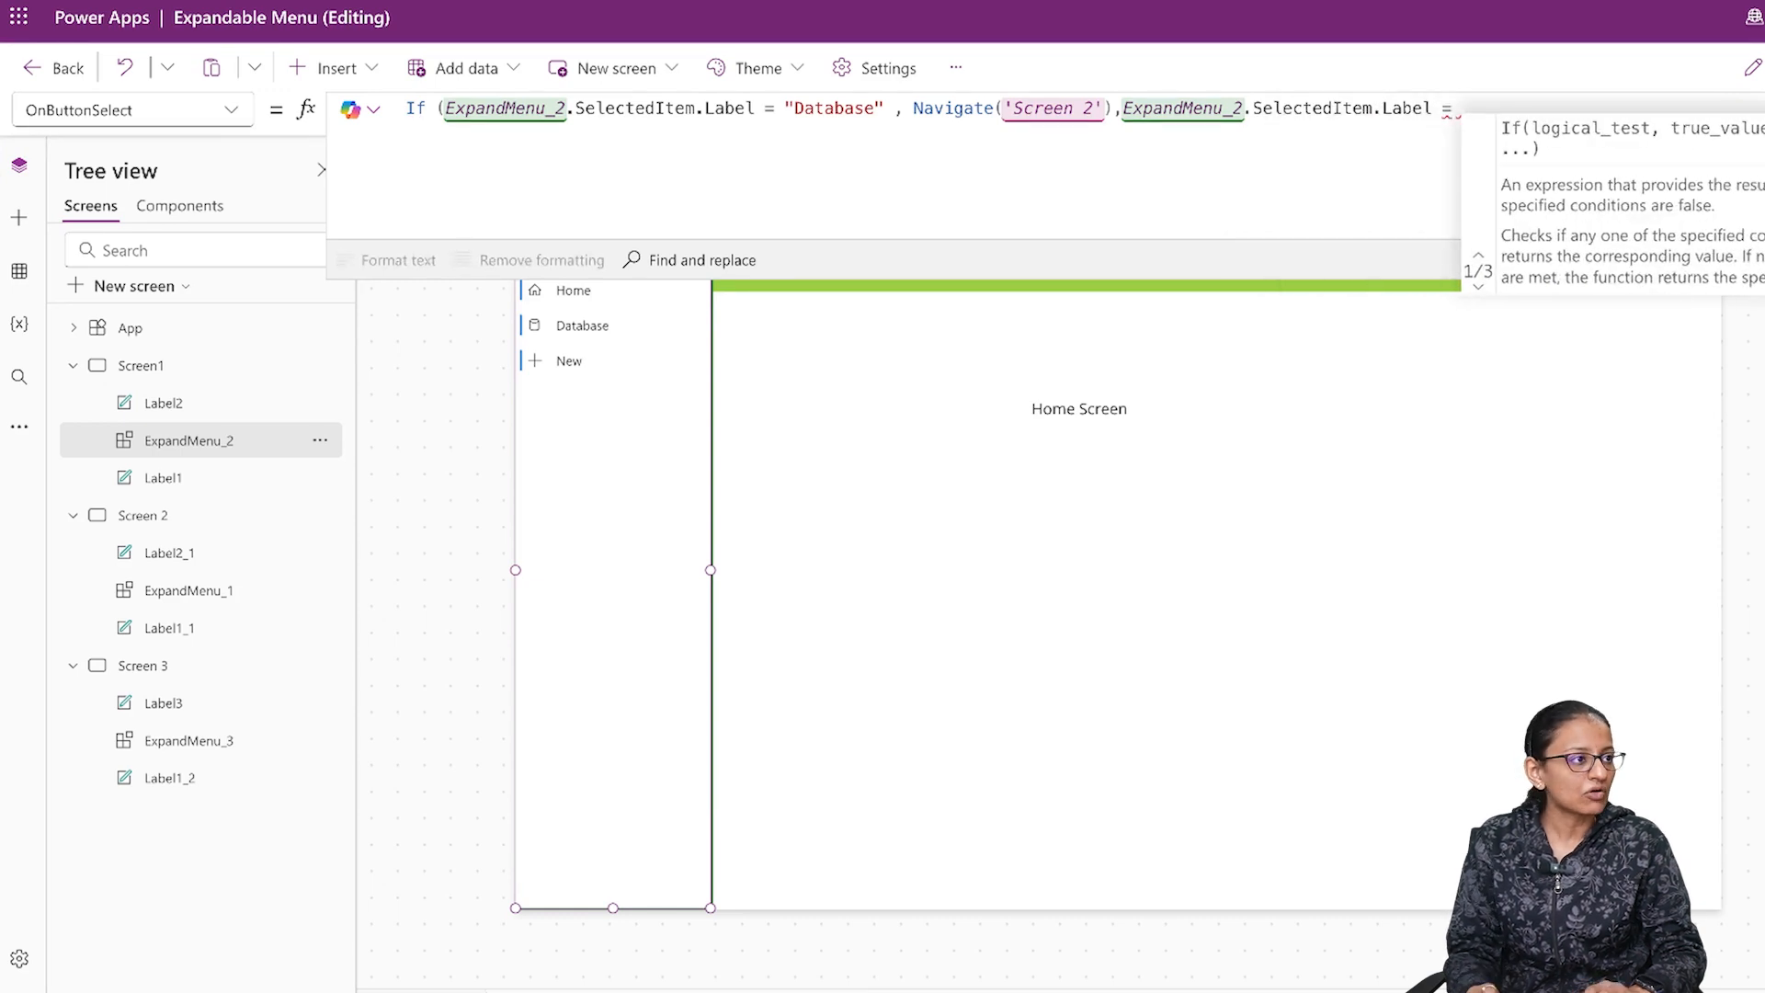
type(" \"")
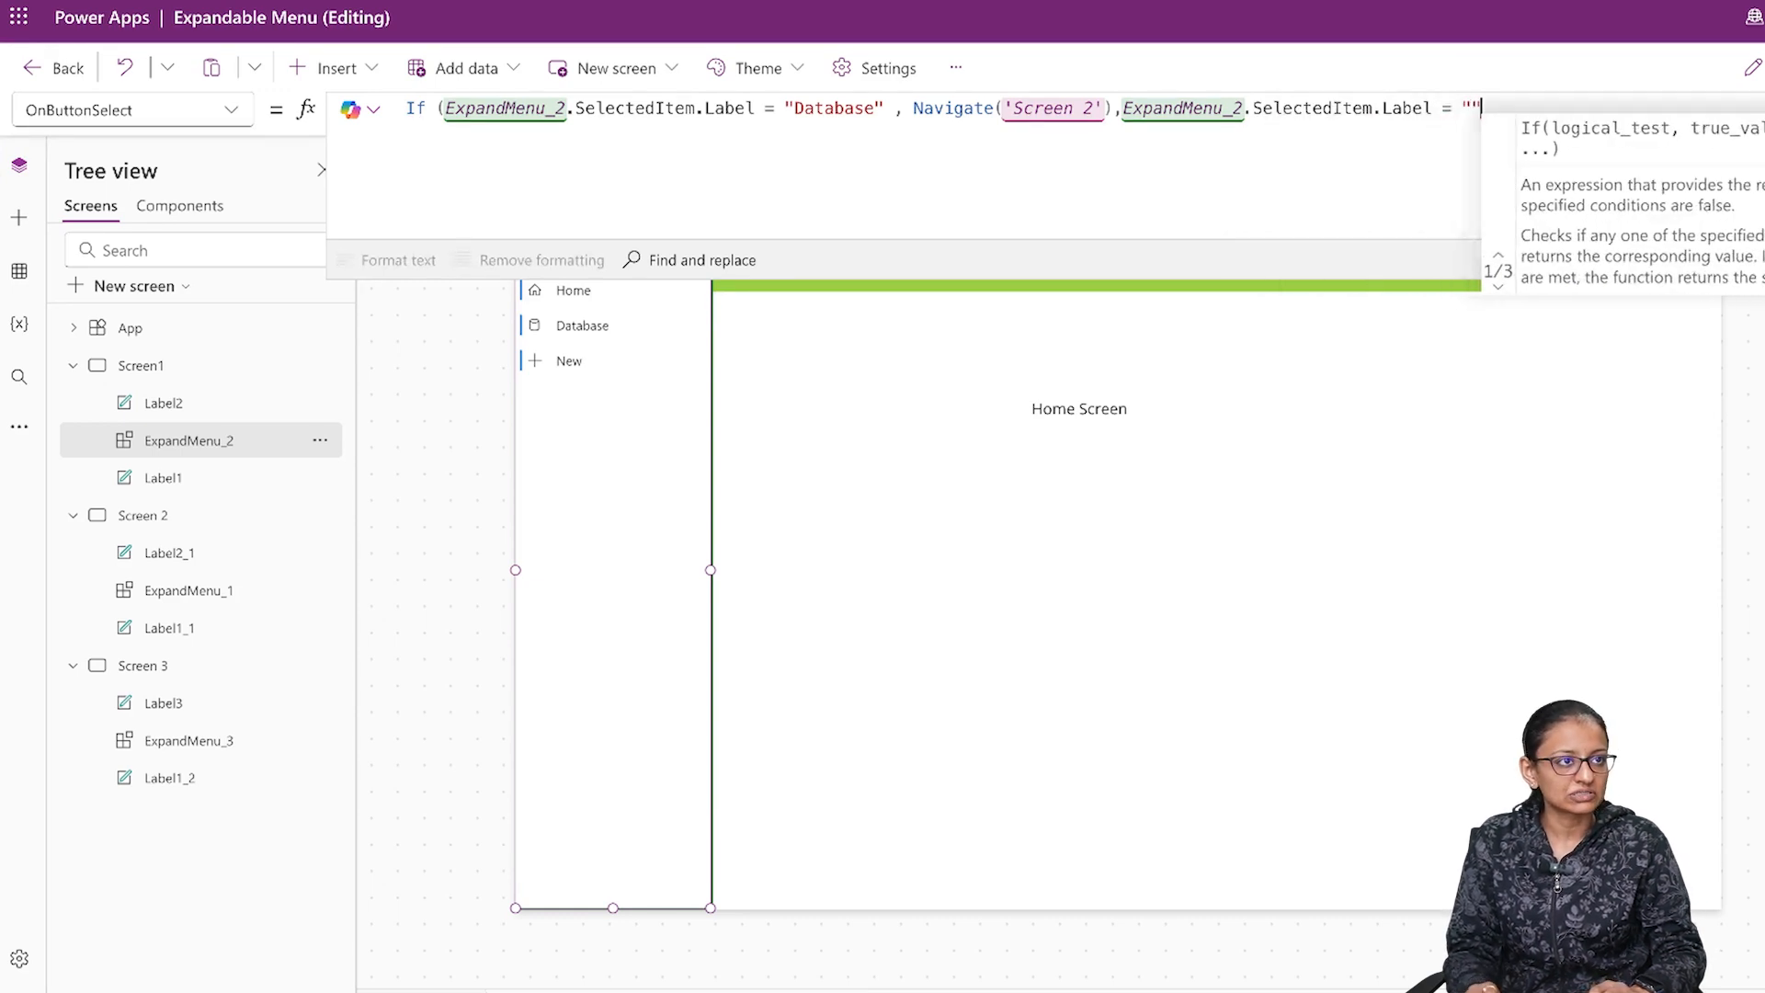
type("New\" , navi")
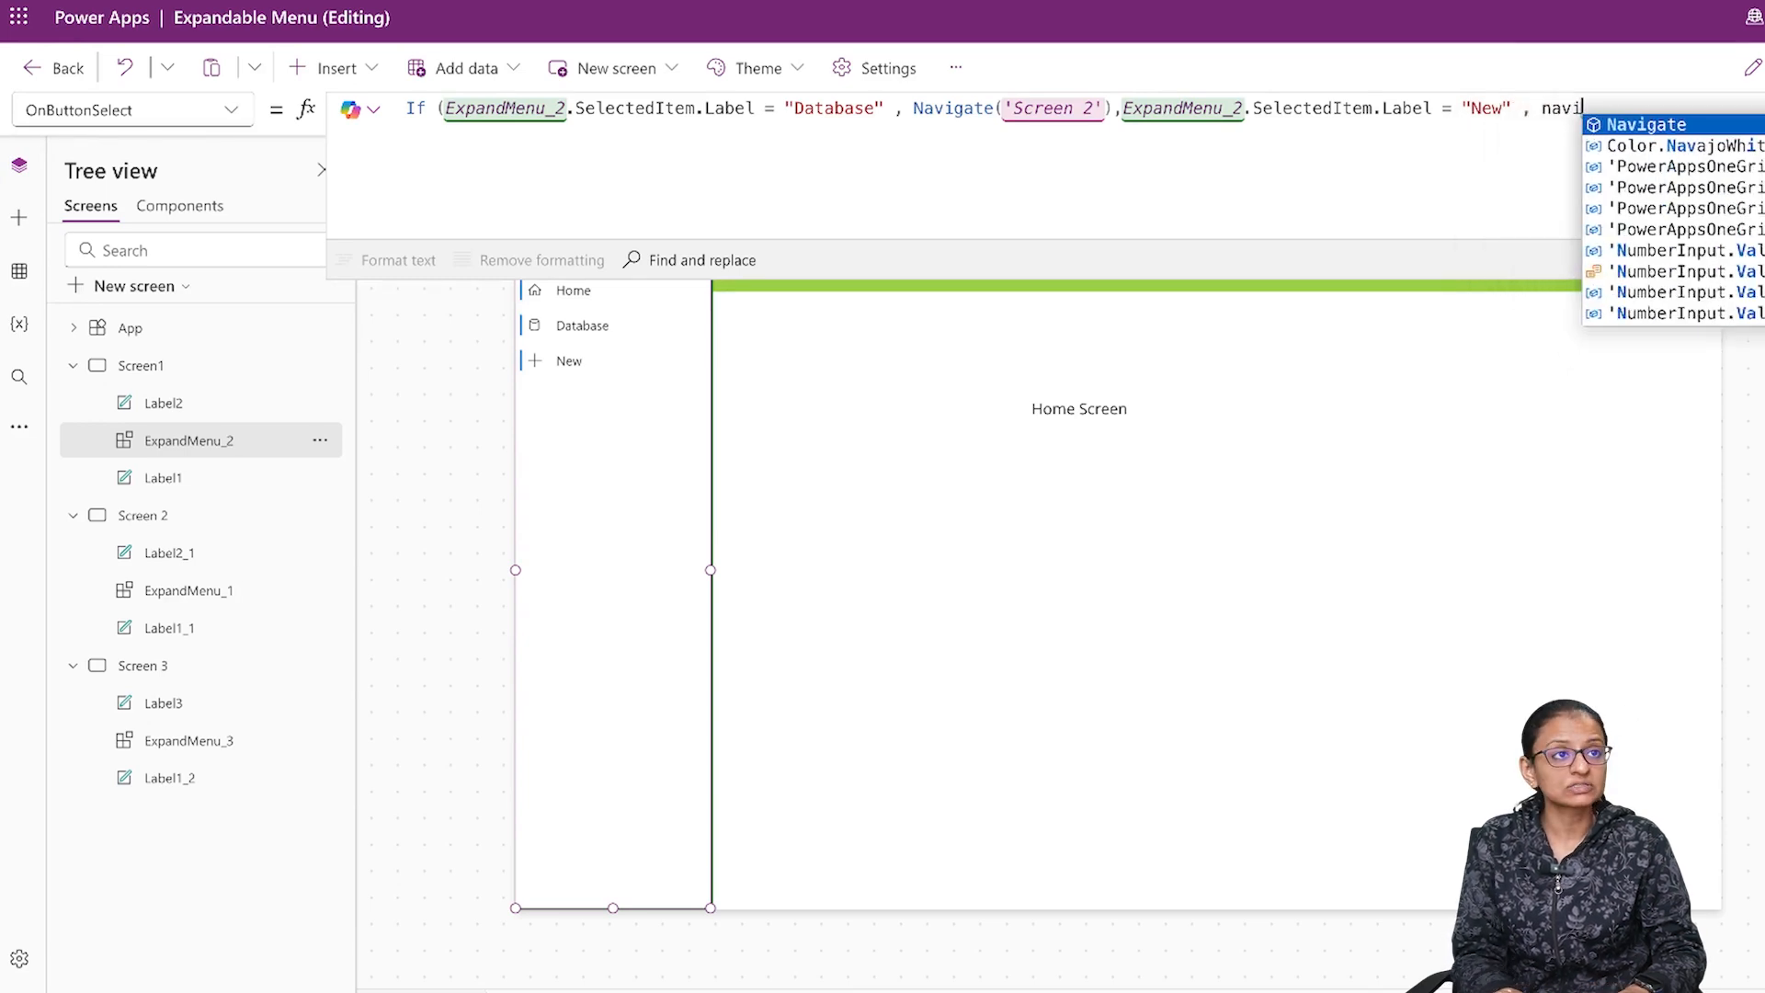
key("Tab")
type("('Screen 3'))")
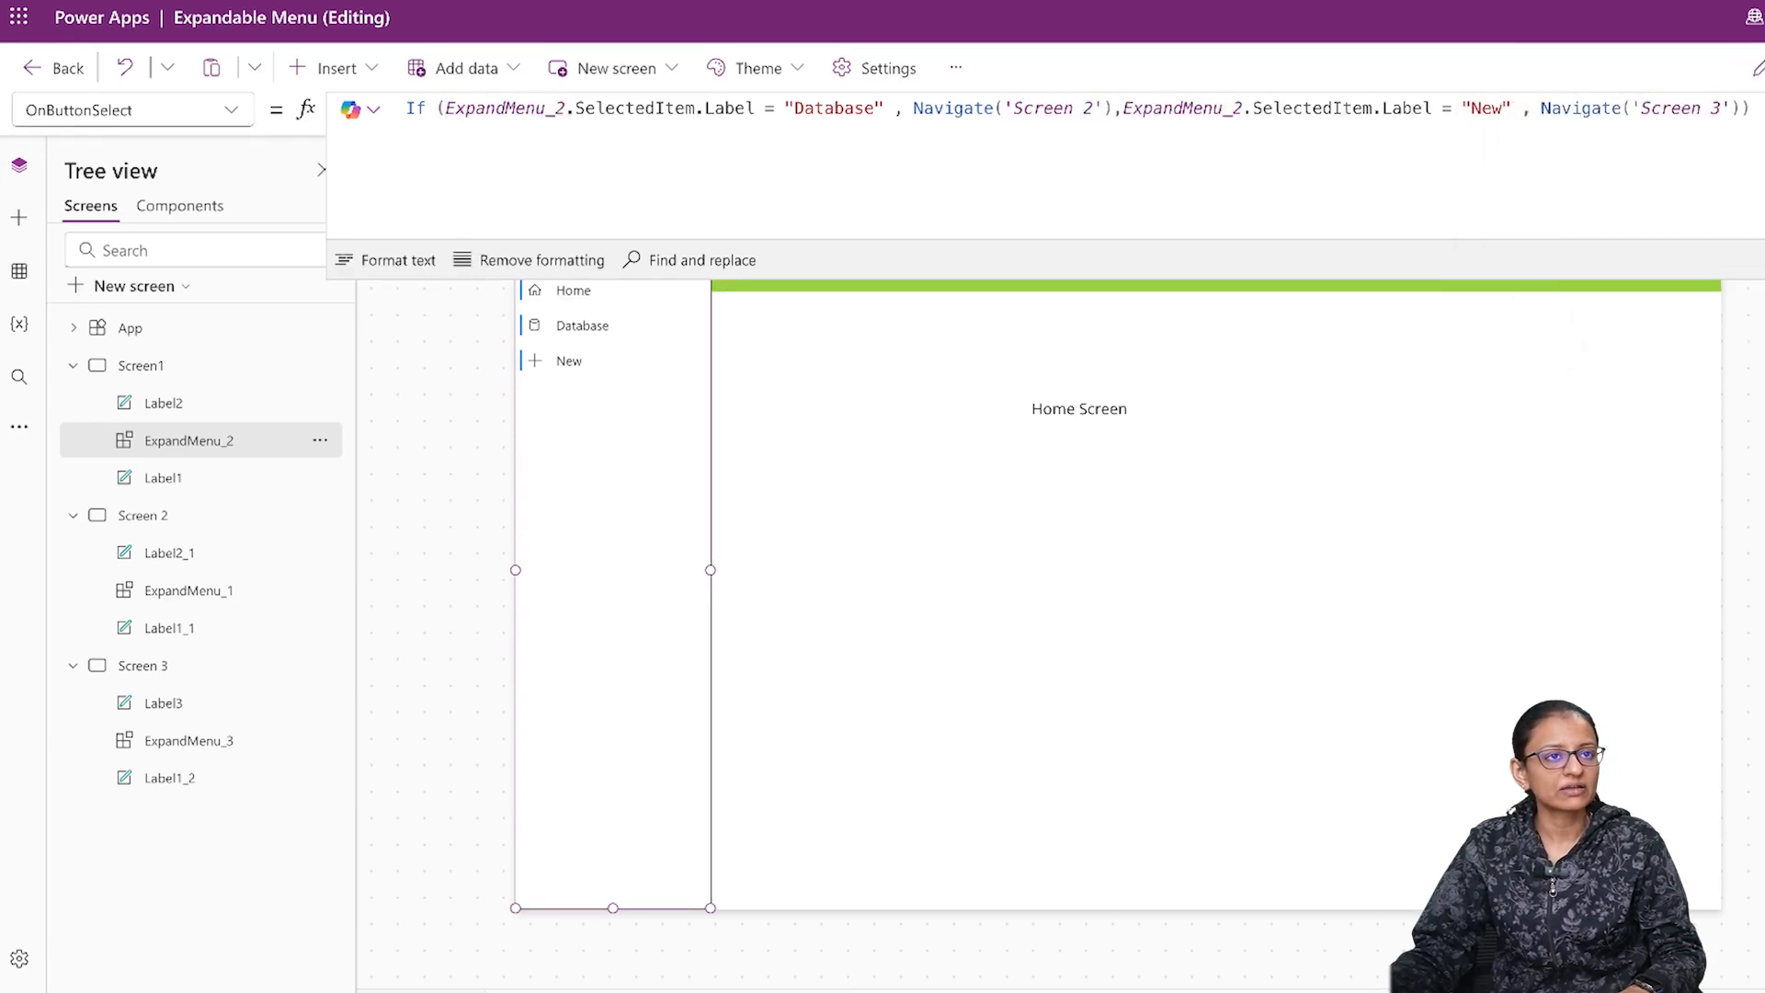
key("F5")
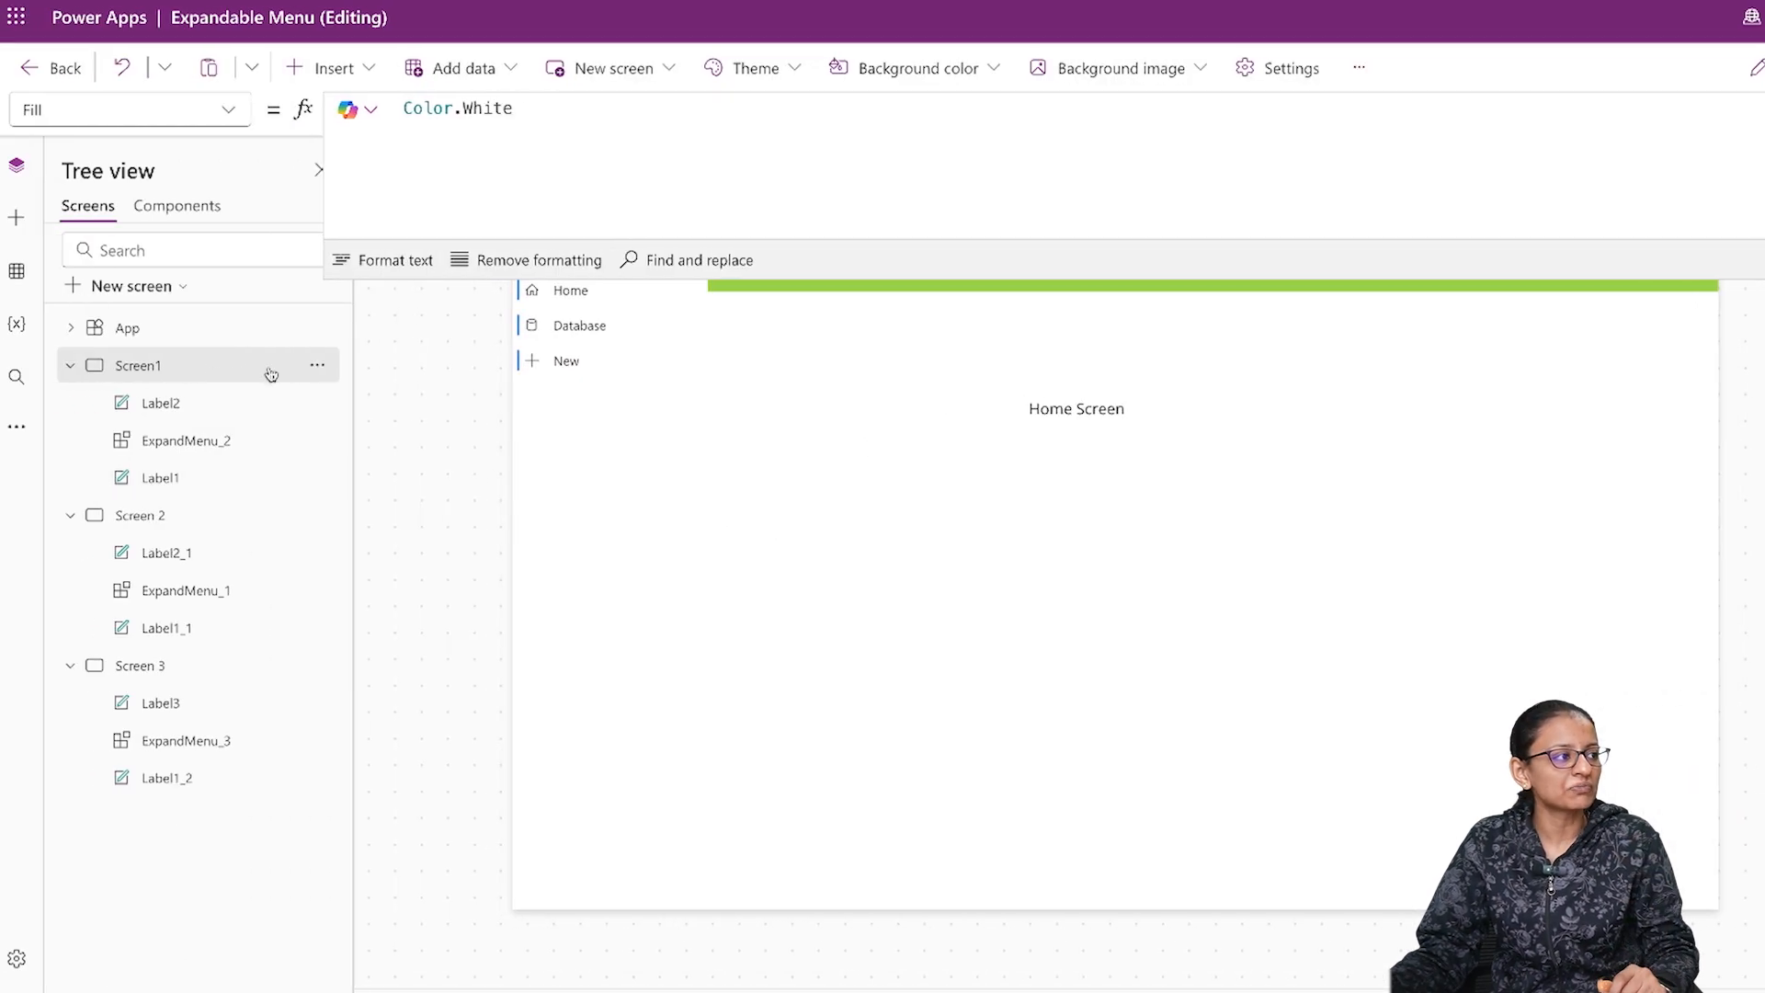
Step: Remove the Screen:App.ActiveScreen field from the Home, Database and New rows in the Items table of Screen1's ExpandMenu_2
left_click(195, 457)
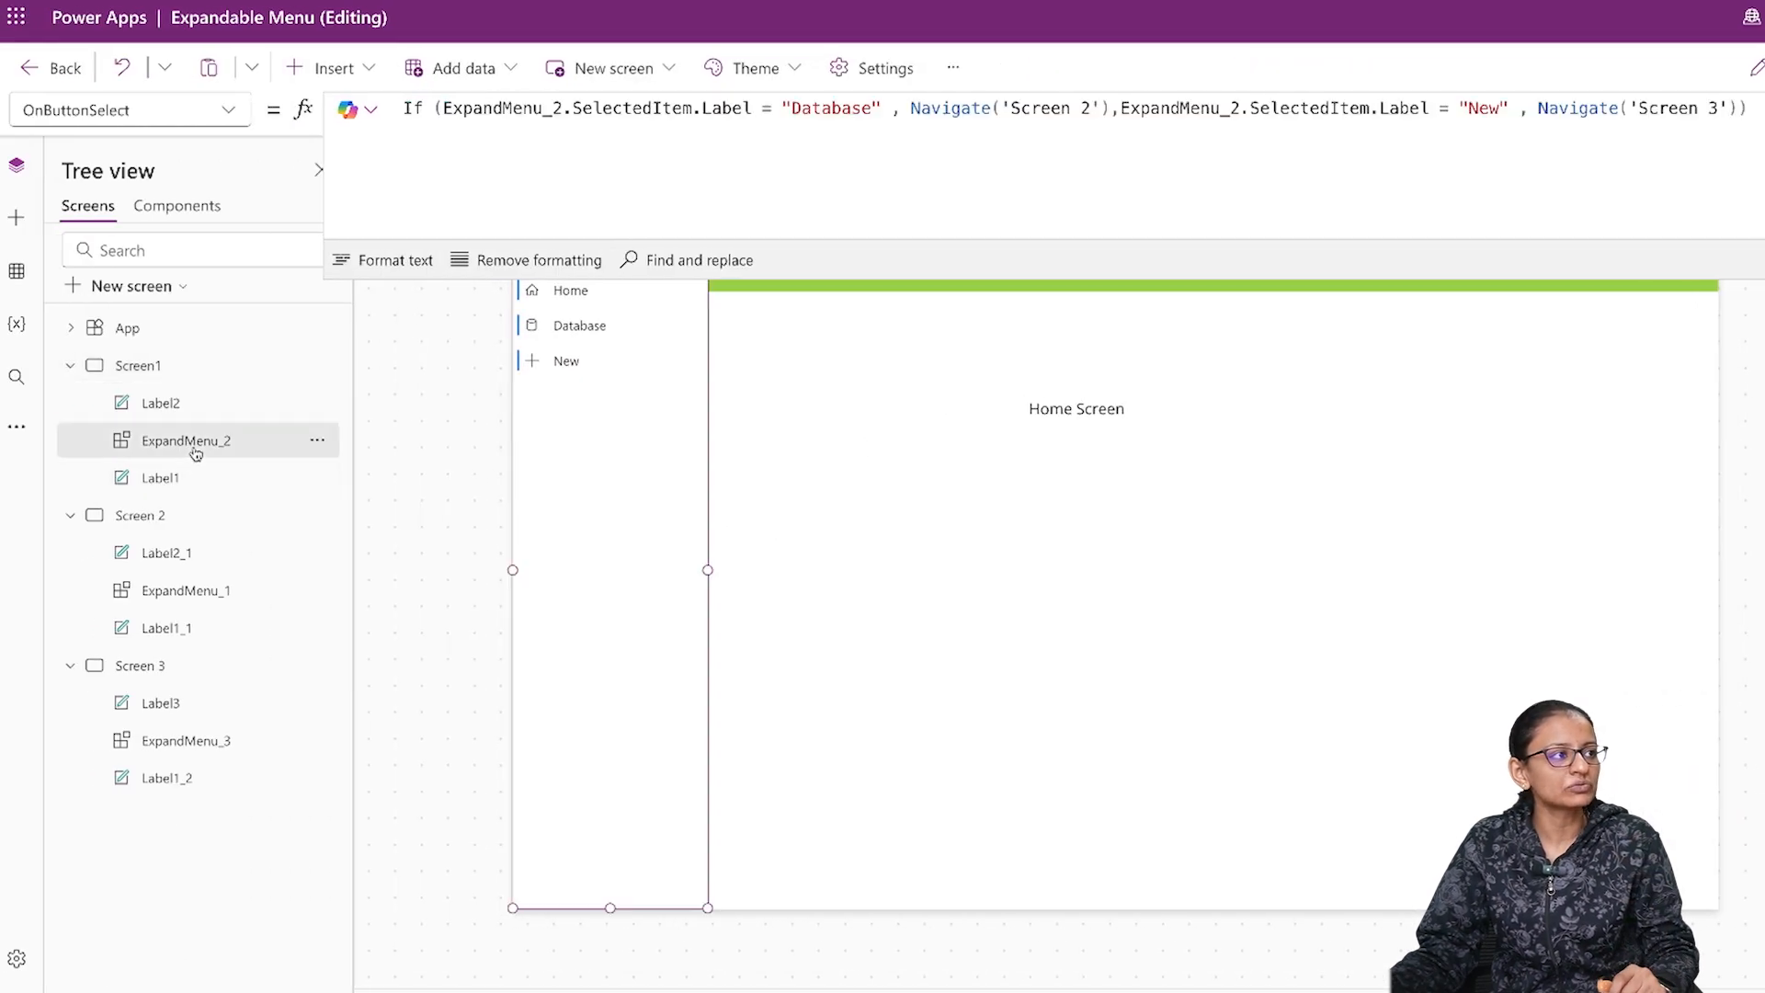
left_click(212, 105)
left_click(125, 416)
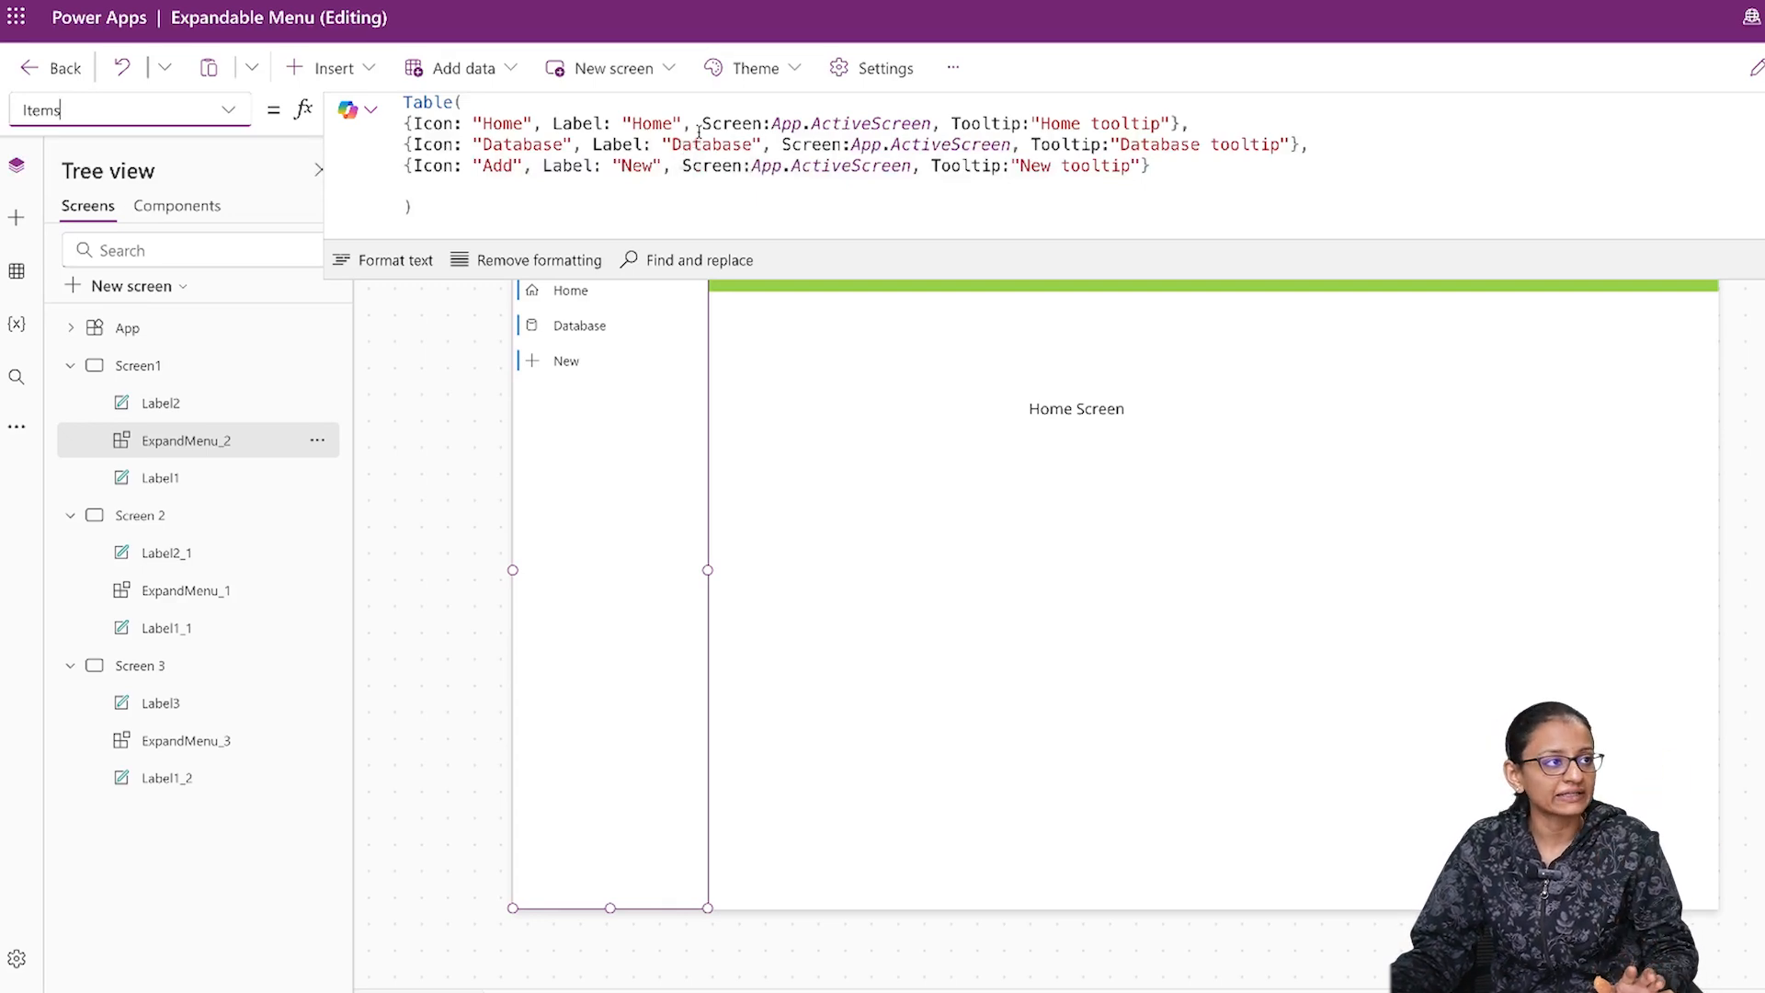
left_click_drag(701, 123, 956, 123)
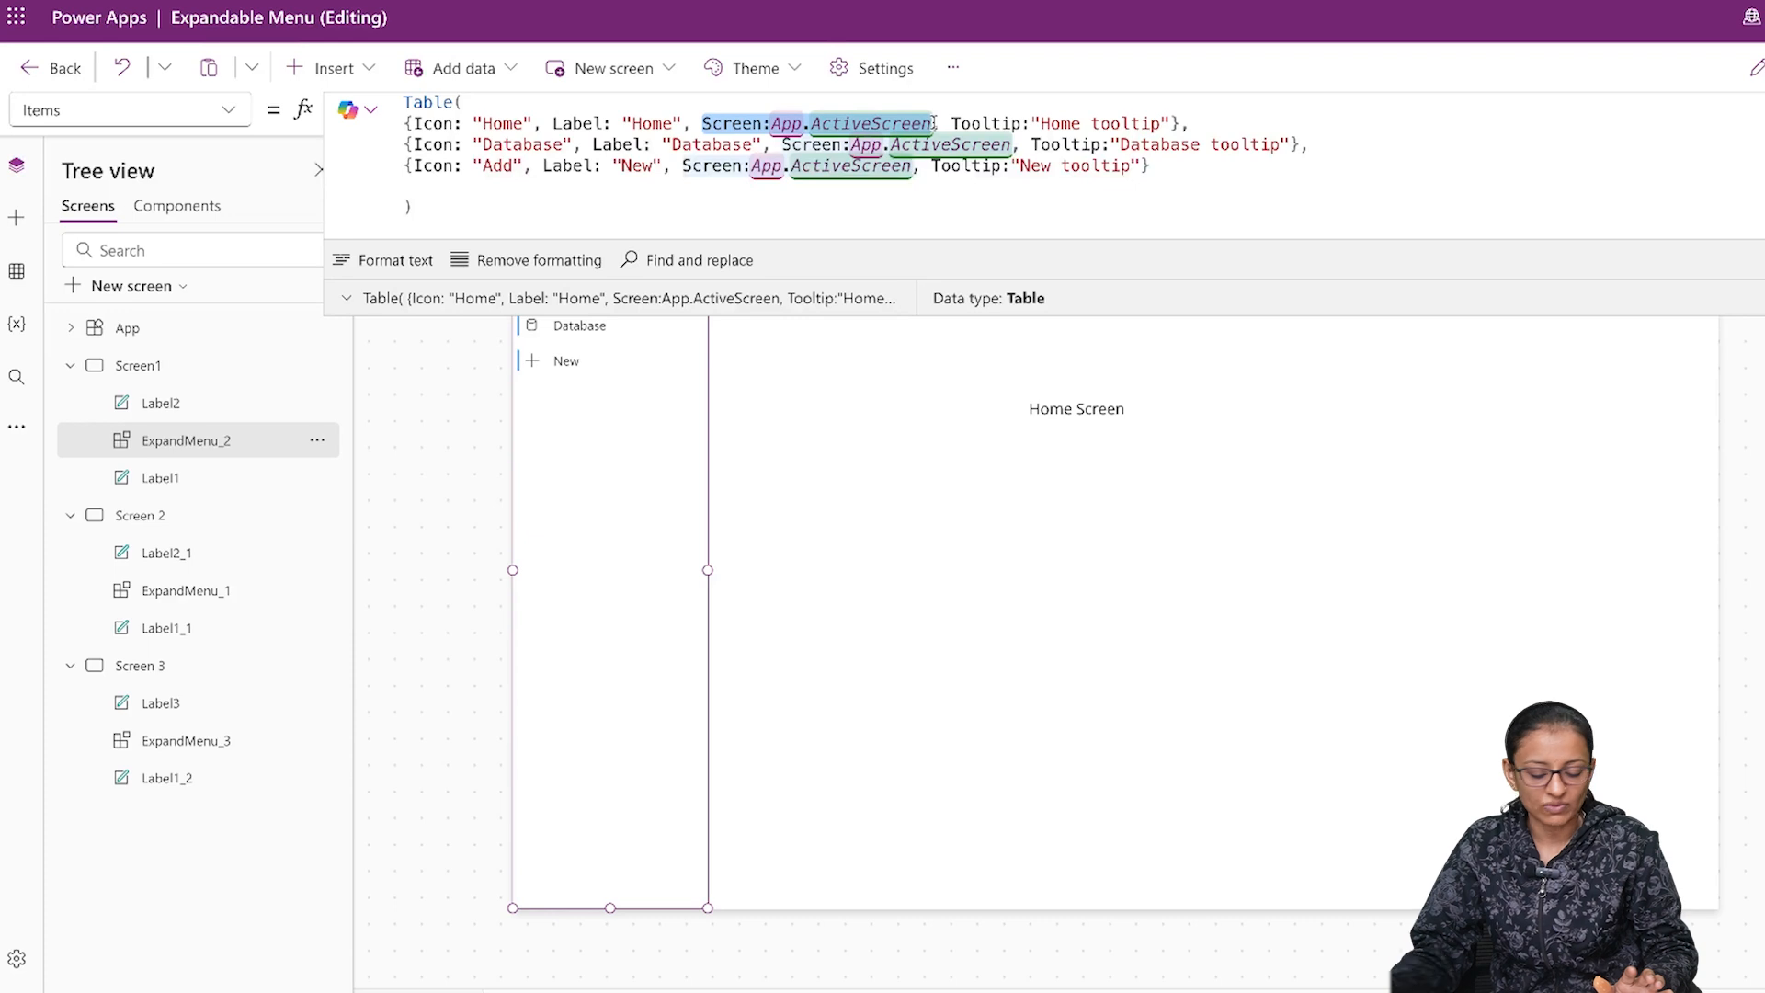
key("BackSpace")
key("BackSpace")
key("BackSpace")
left_click_drag(783, 145, 1020, 145)
key("BackSpace")
left_click_drag(683, 166, 931, 165)
key("BackSpace")
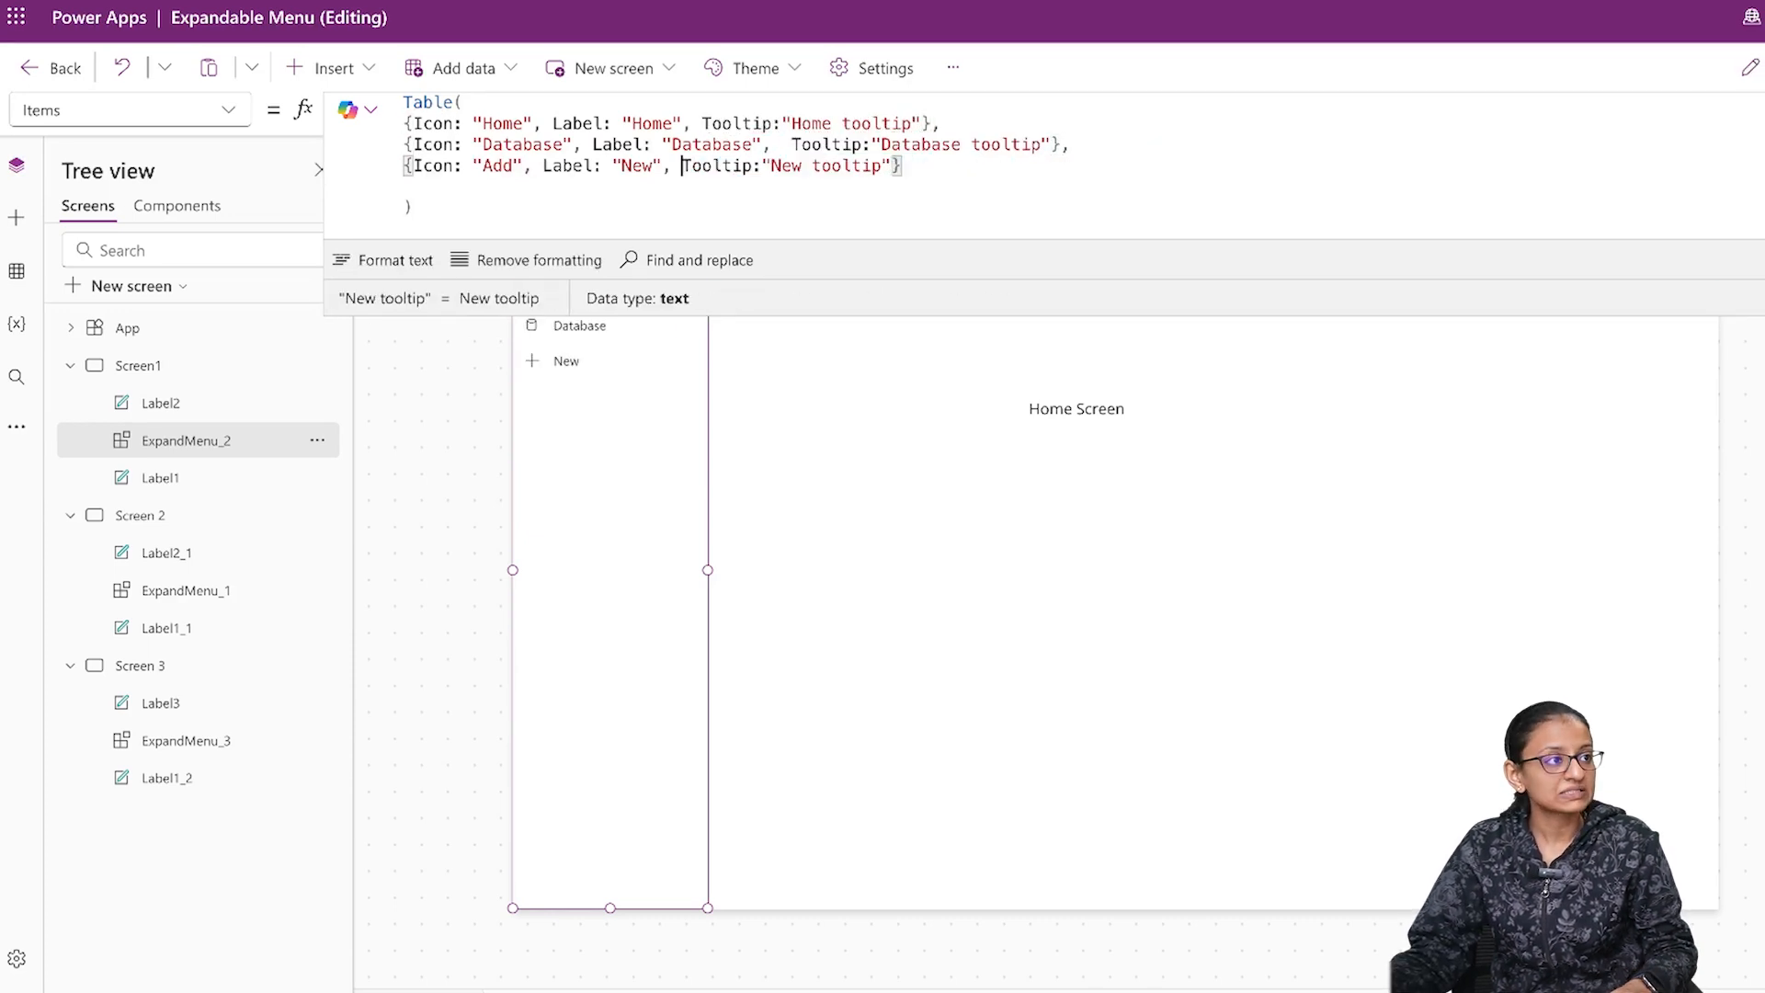
Step: Save the app and test the Database item of Screen1's menu in preview mode
key("ctrl+s")
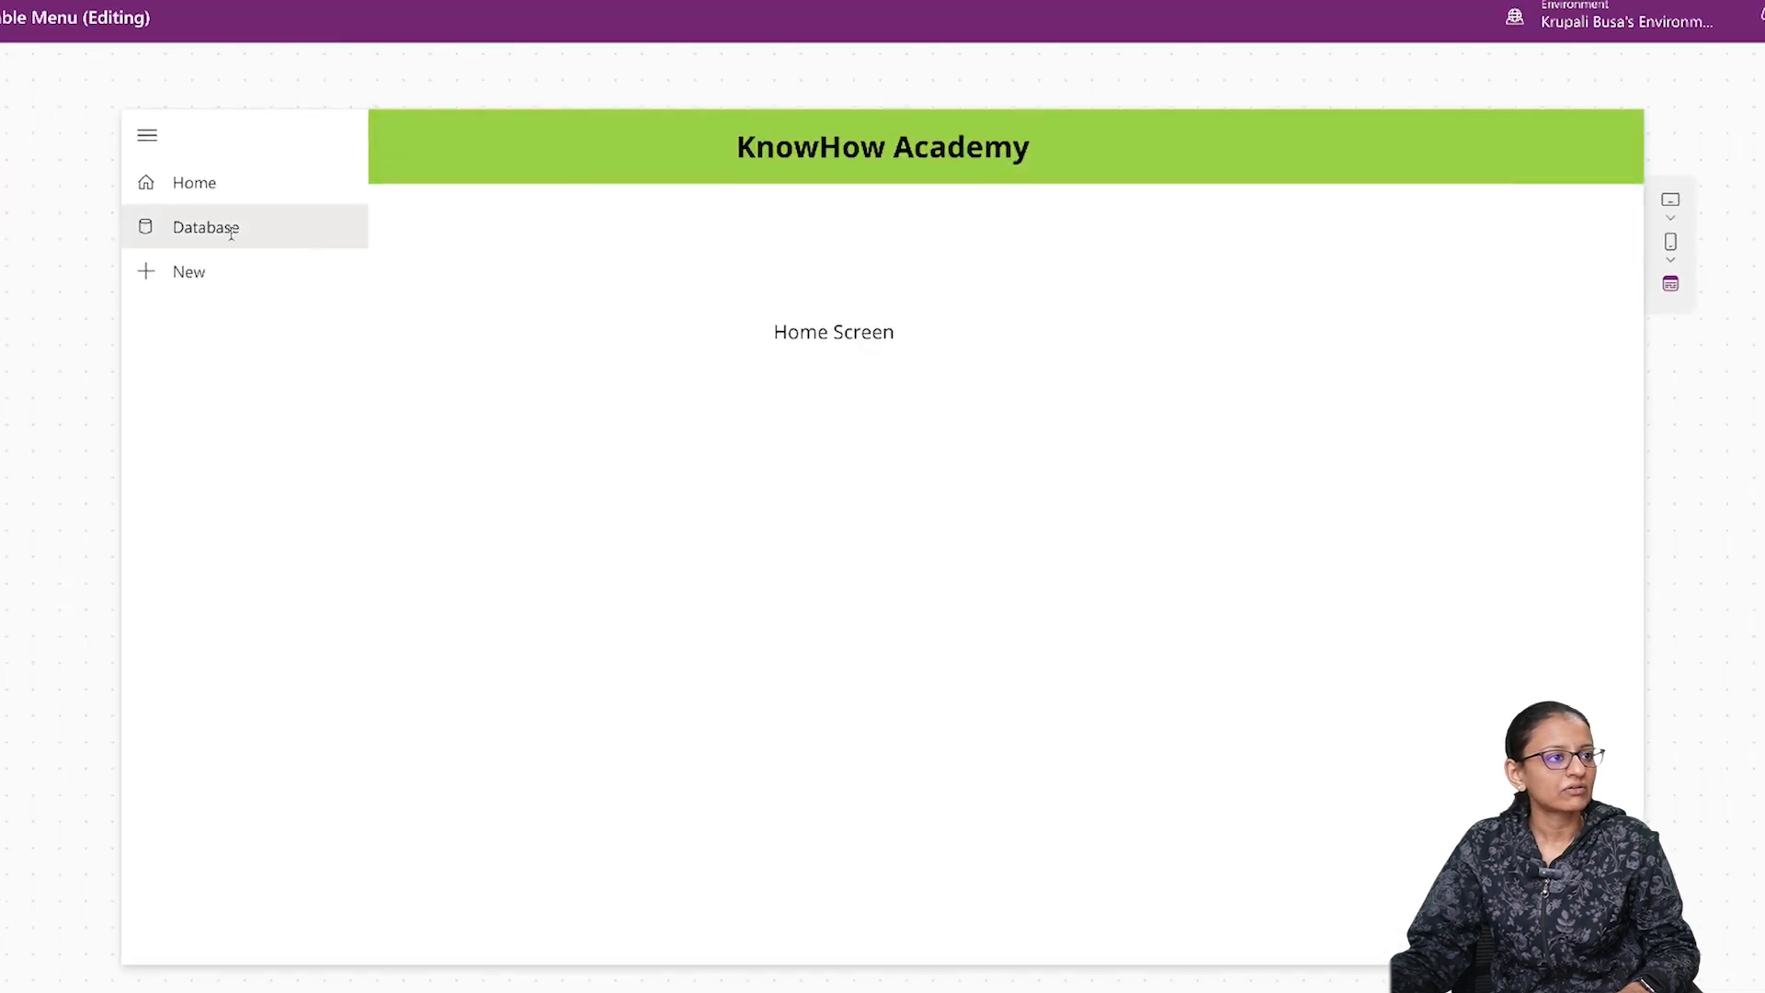
left_click(227, 229)
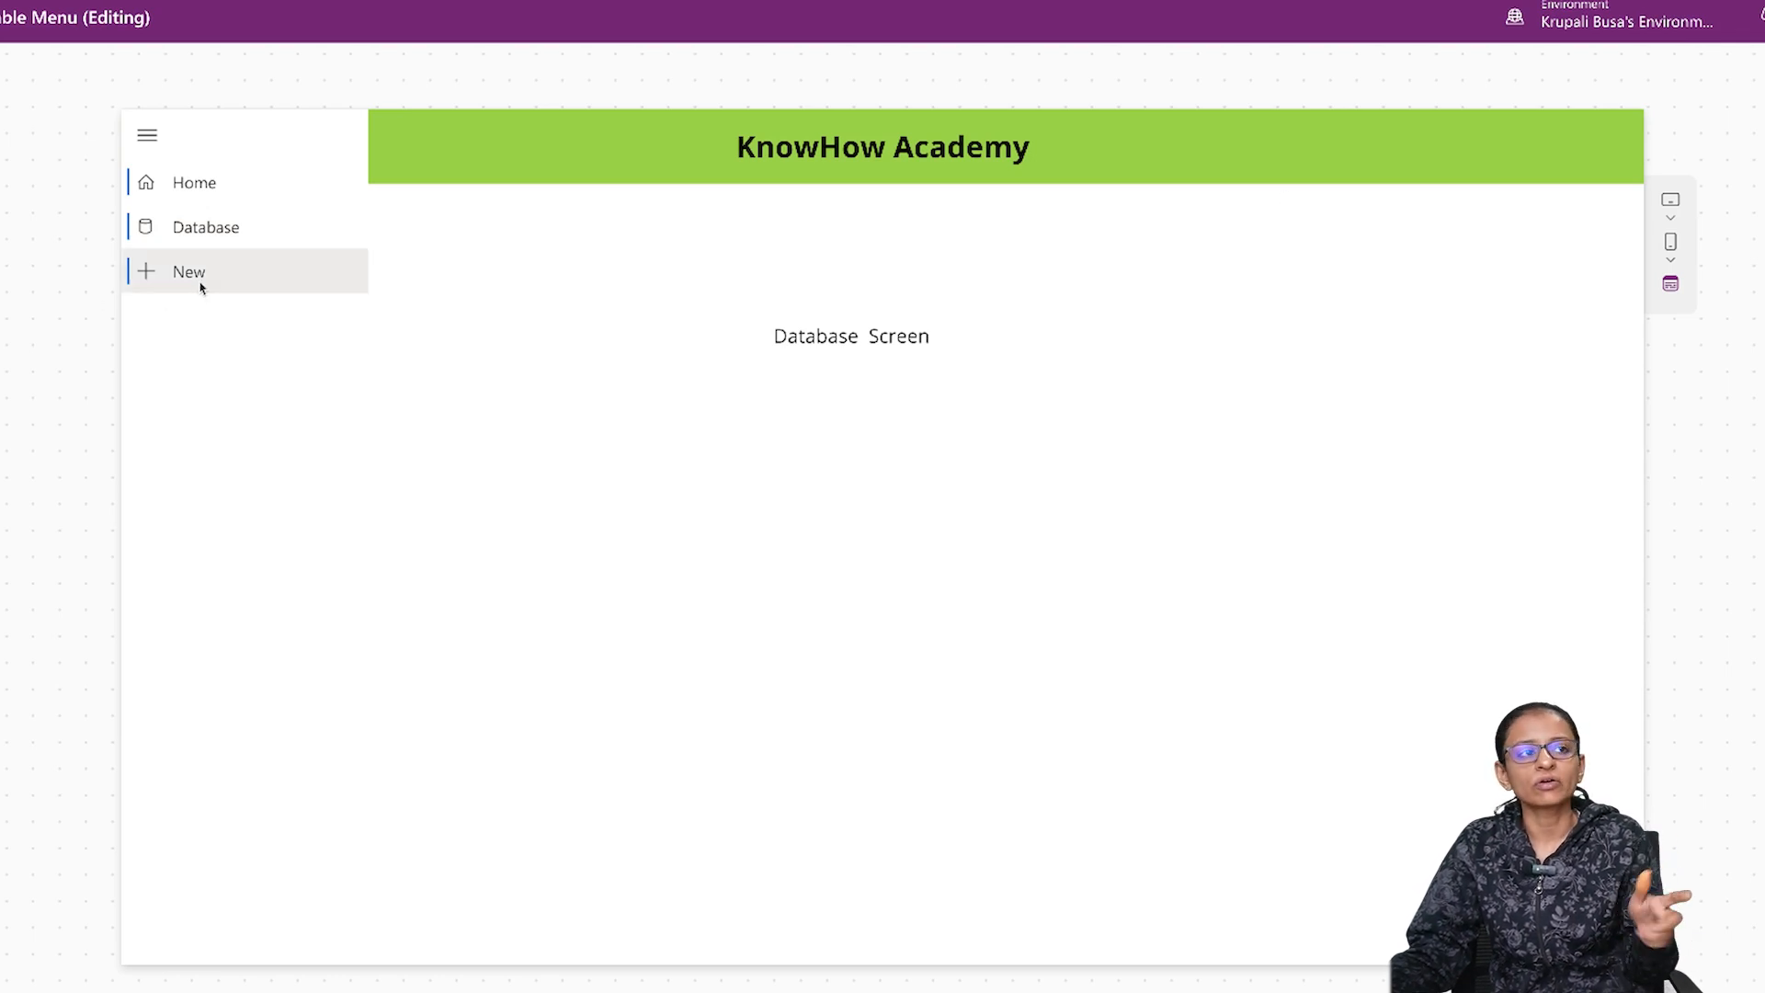
key("Escape")
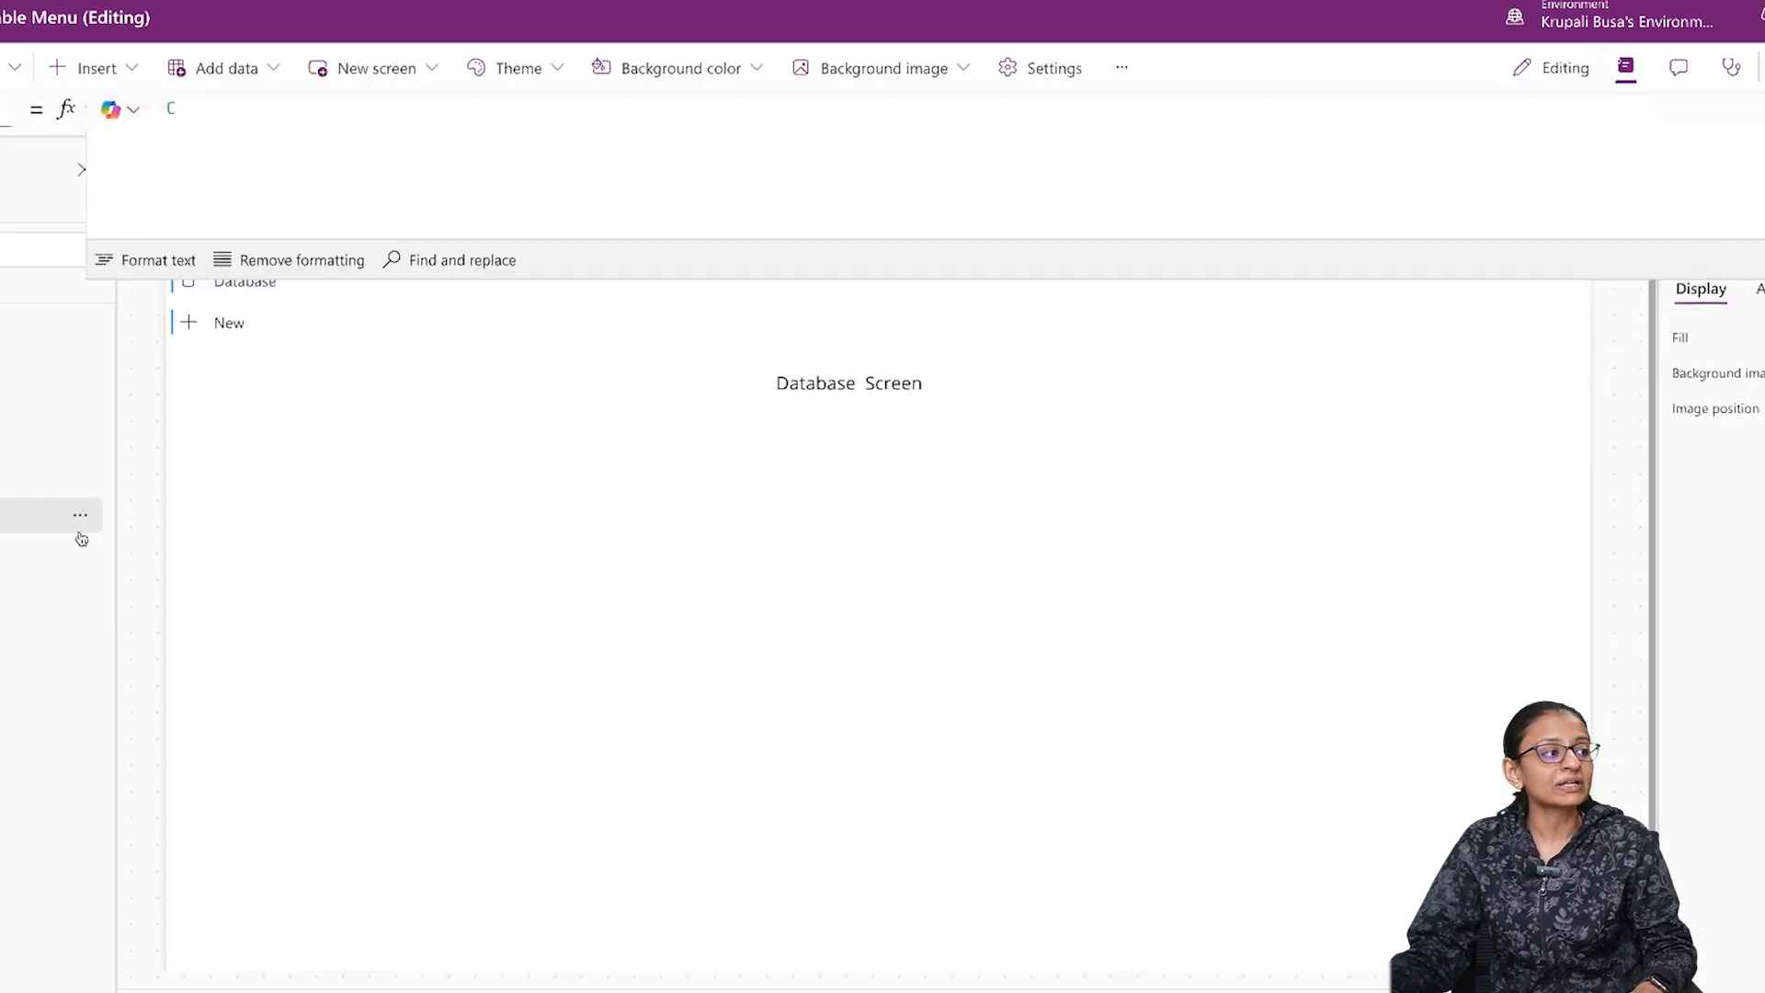
Step: Copy the entire OnButtonSelect formula of ExpandMenu_2 on Screen1
left_click(156, 600)
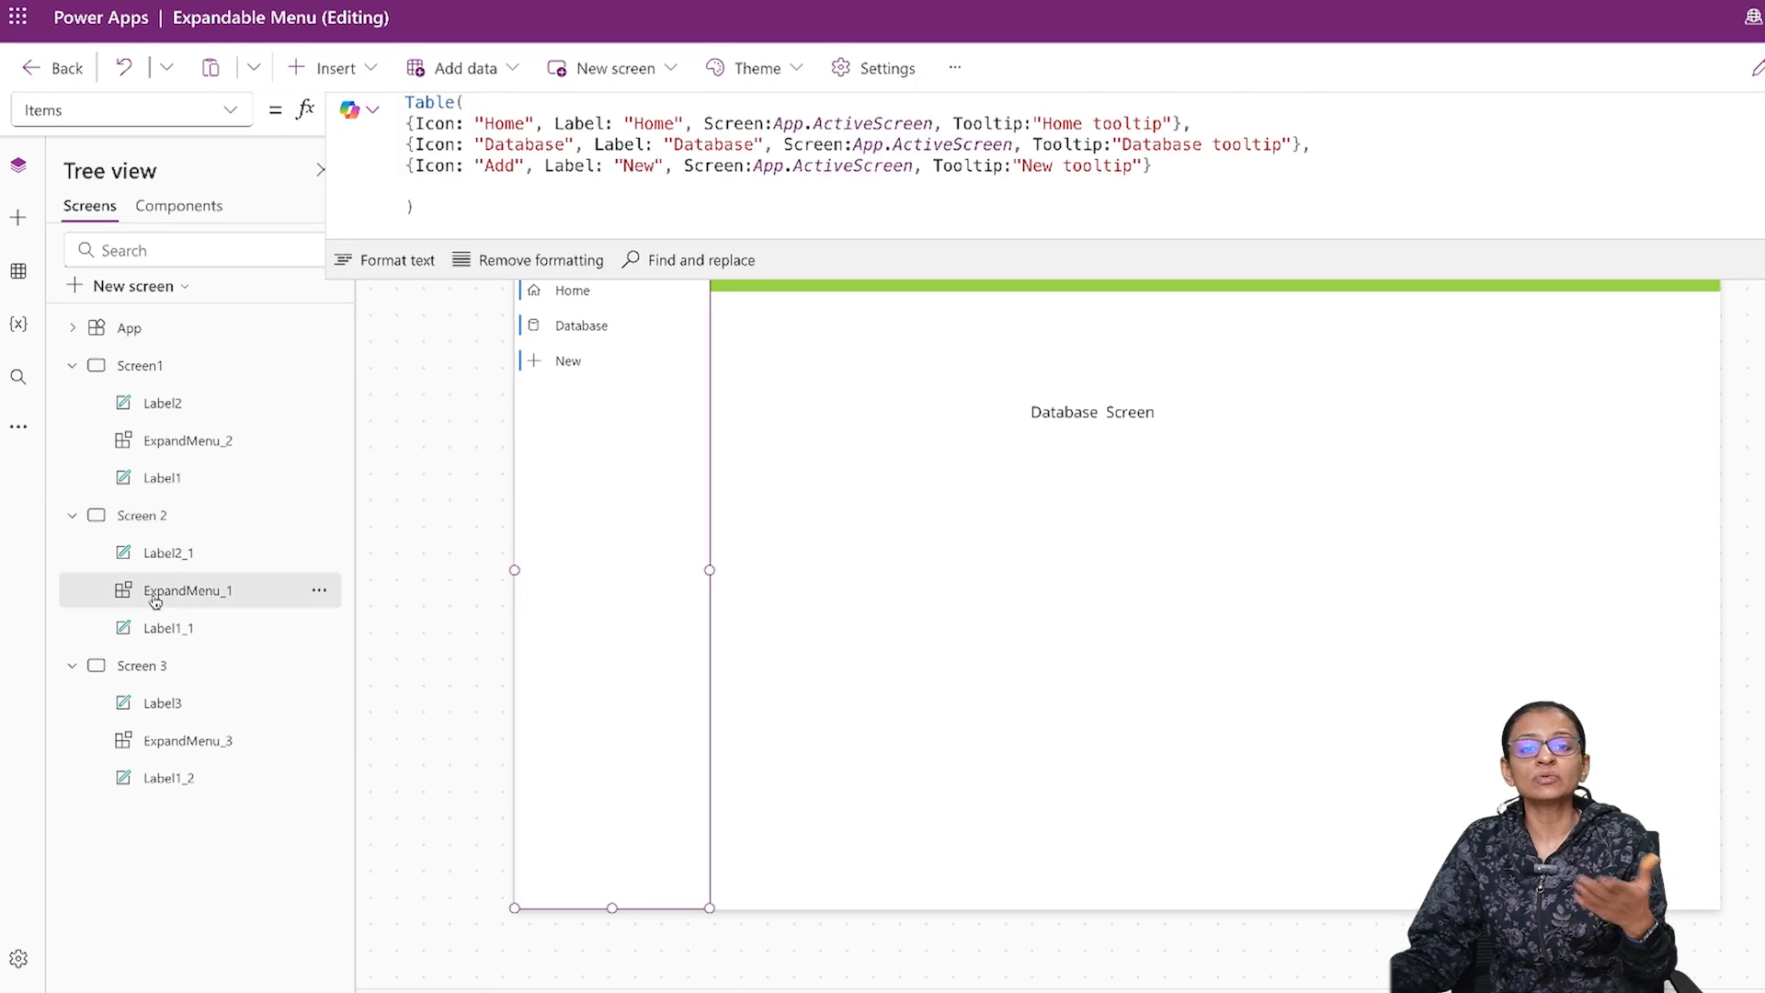
left_click(171, 442)
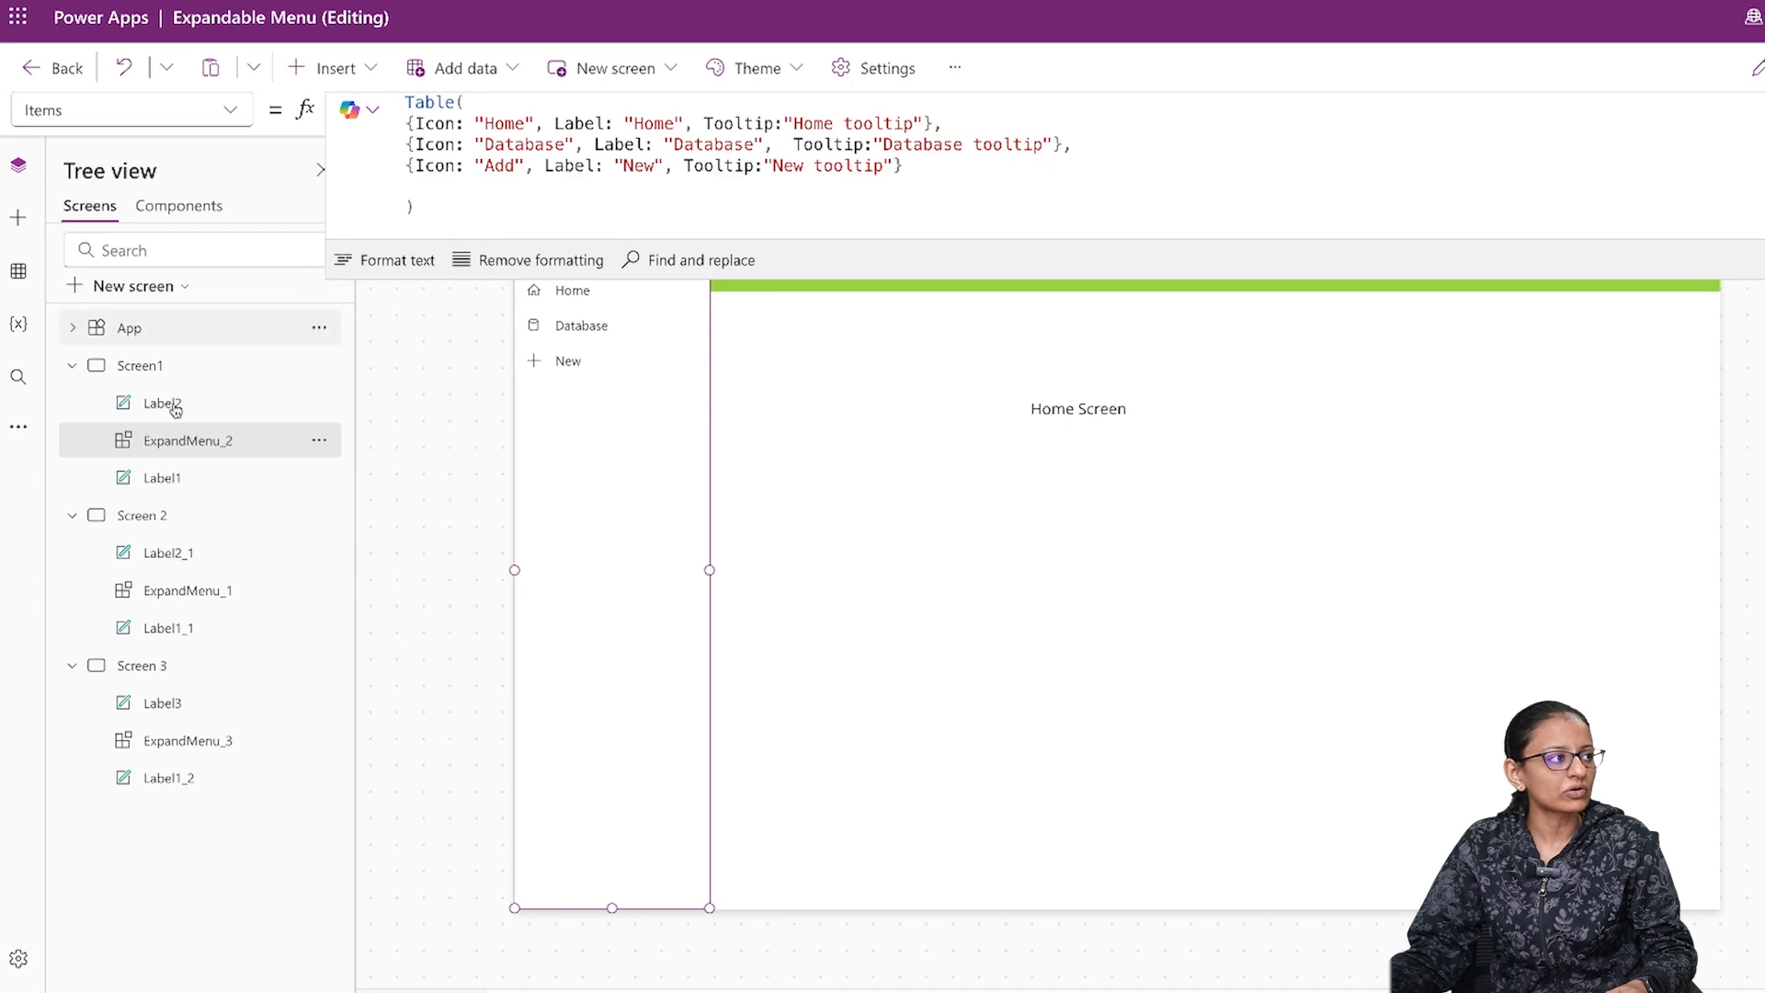
left_click(230, 111)
left_click(96, 451)
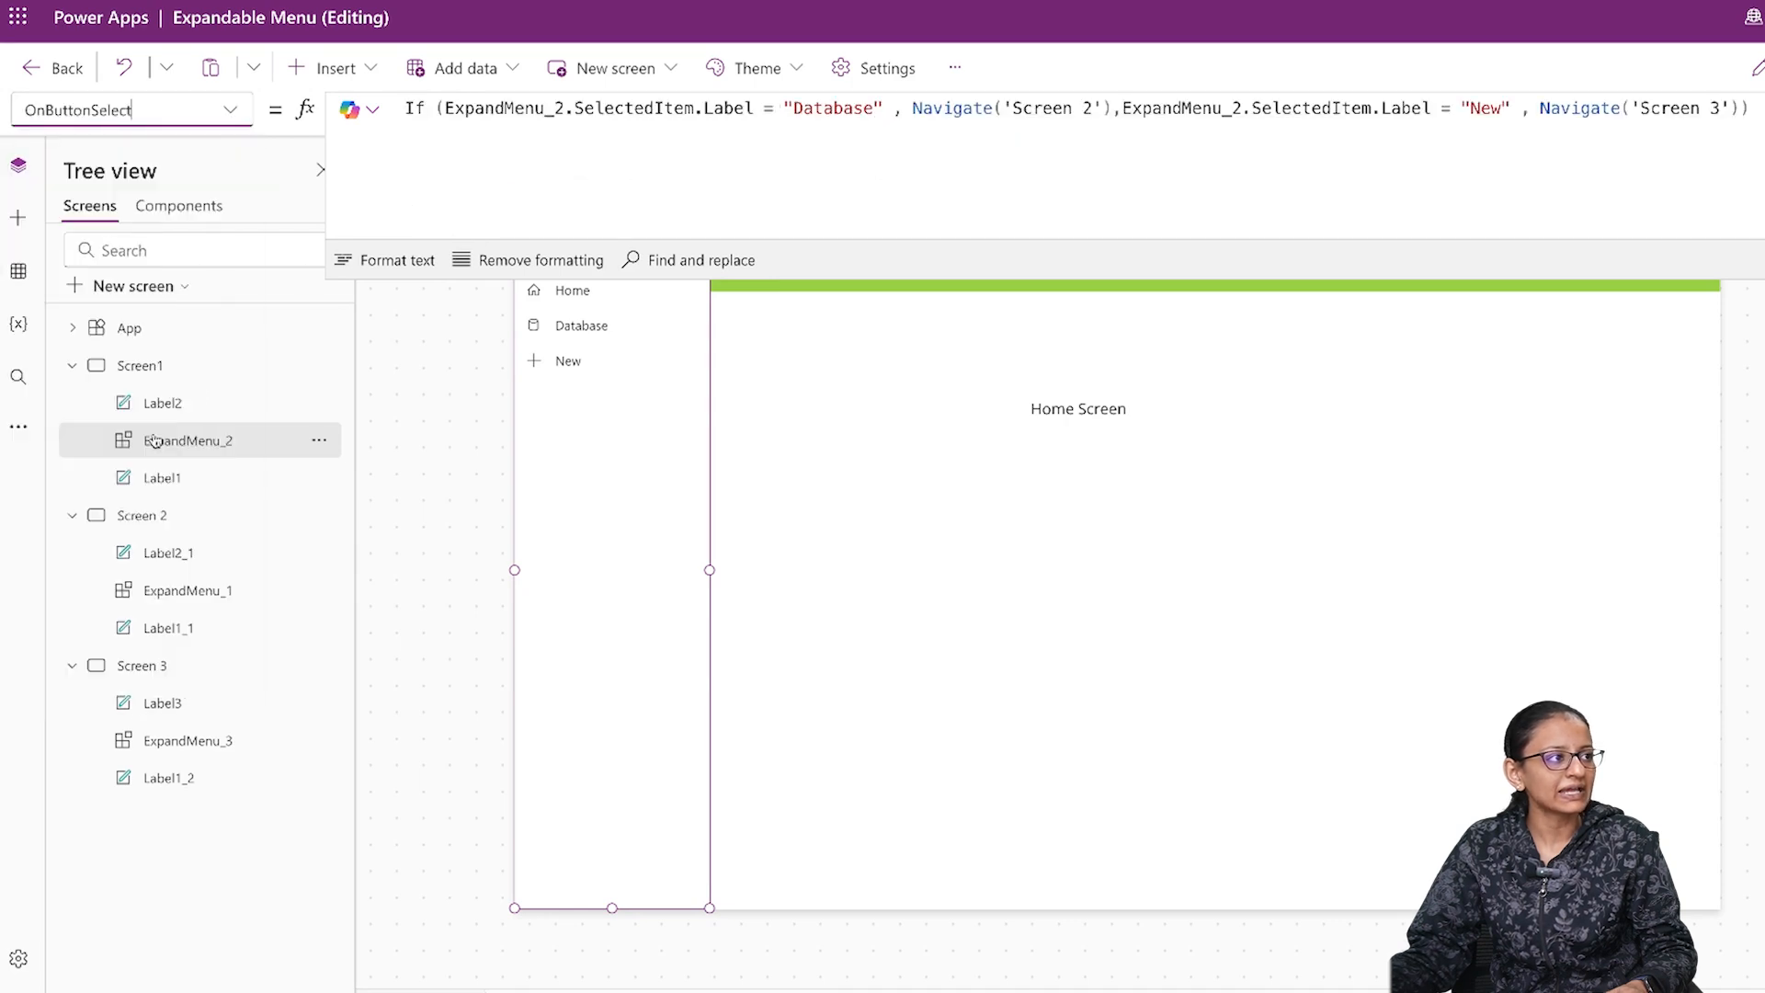
left_click(420, 127)
key("ctrl+a")
key("ctrl+c")
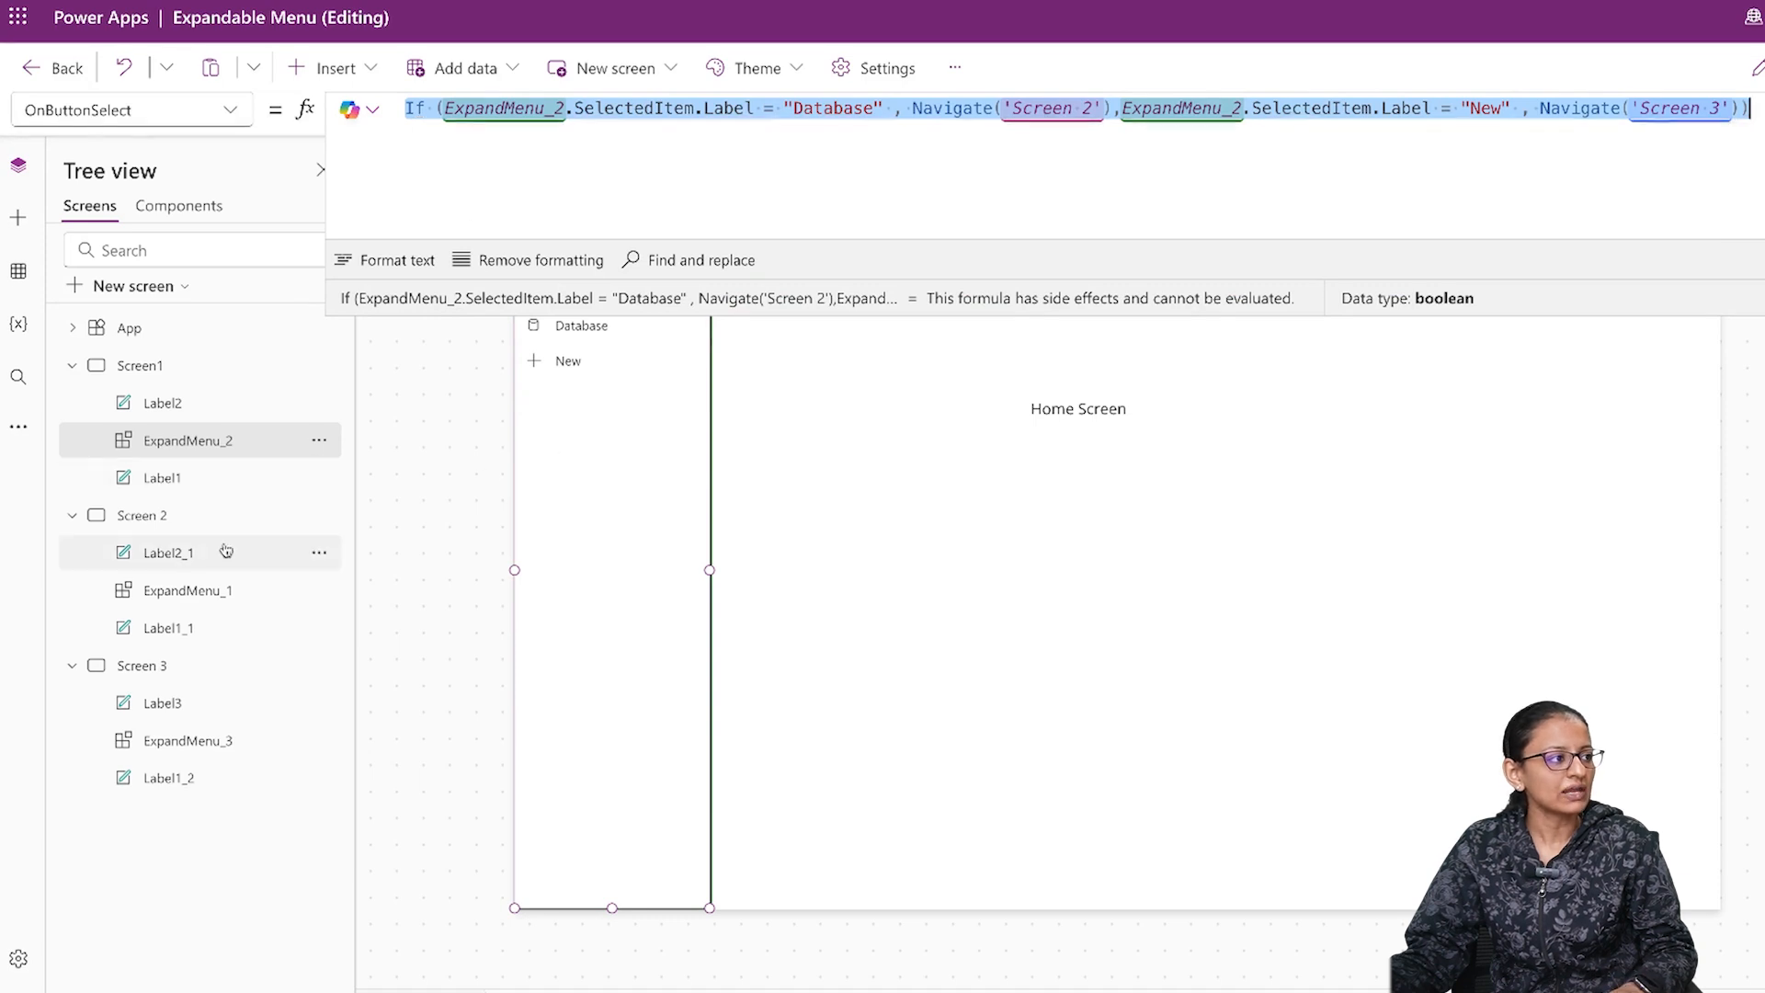
Step: Paste the copied formula into the OnButtonSelect property of ExpandMenu_1 on Screen 2
left_click(136, 518)
left_click(574, 515)
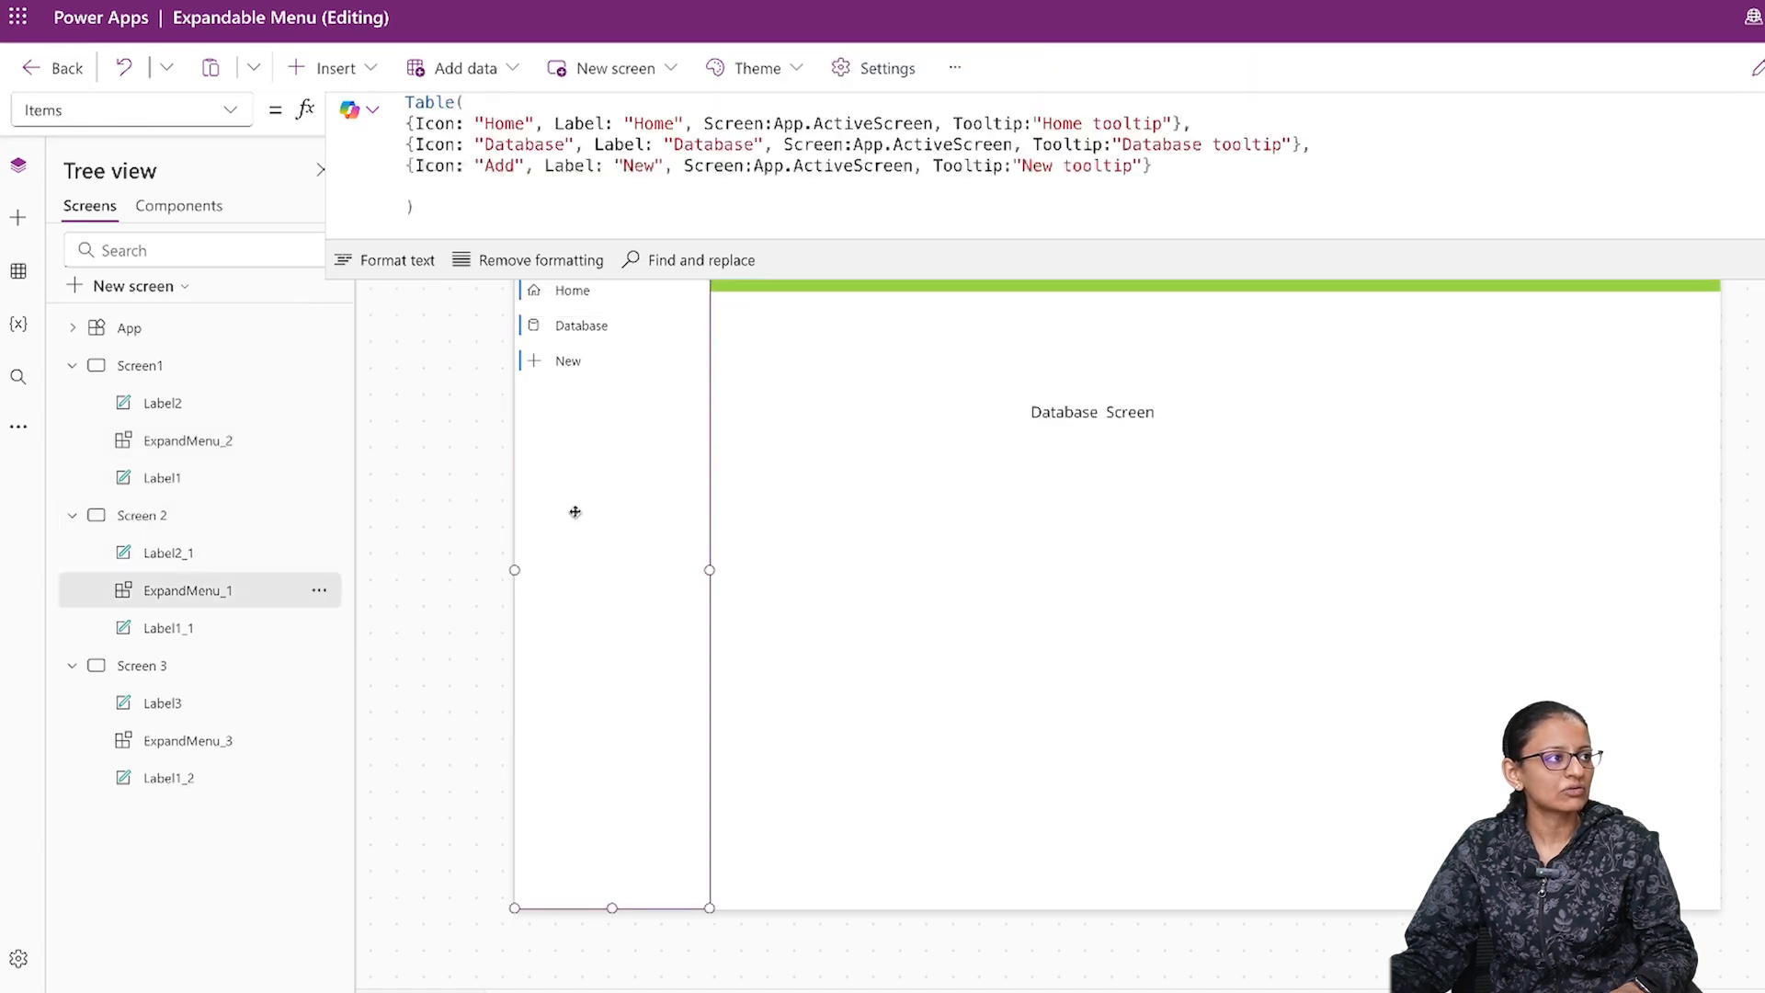
left_click(236, 118)
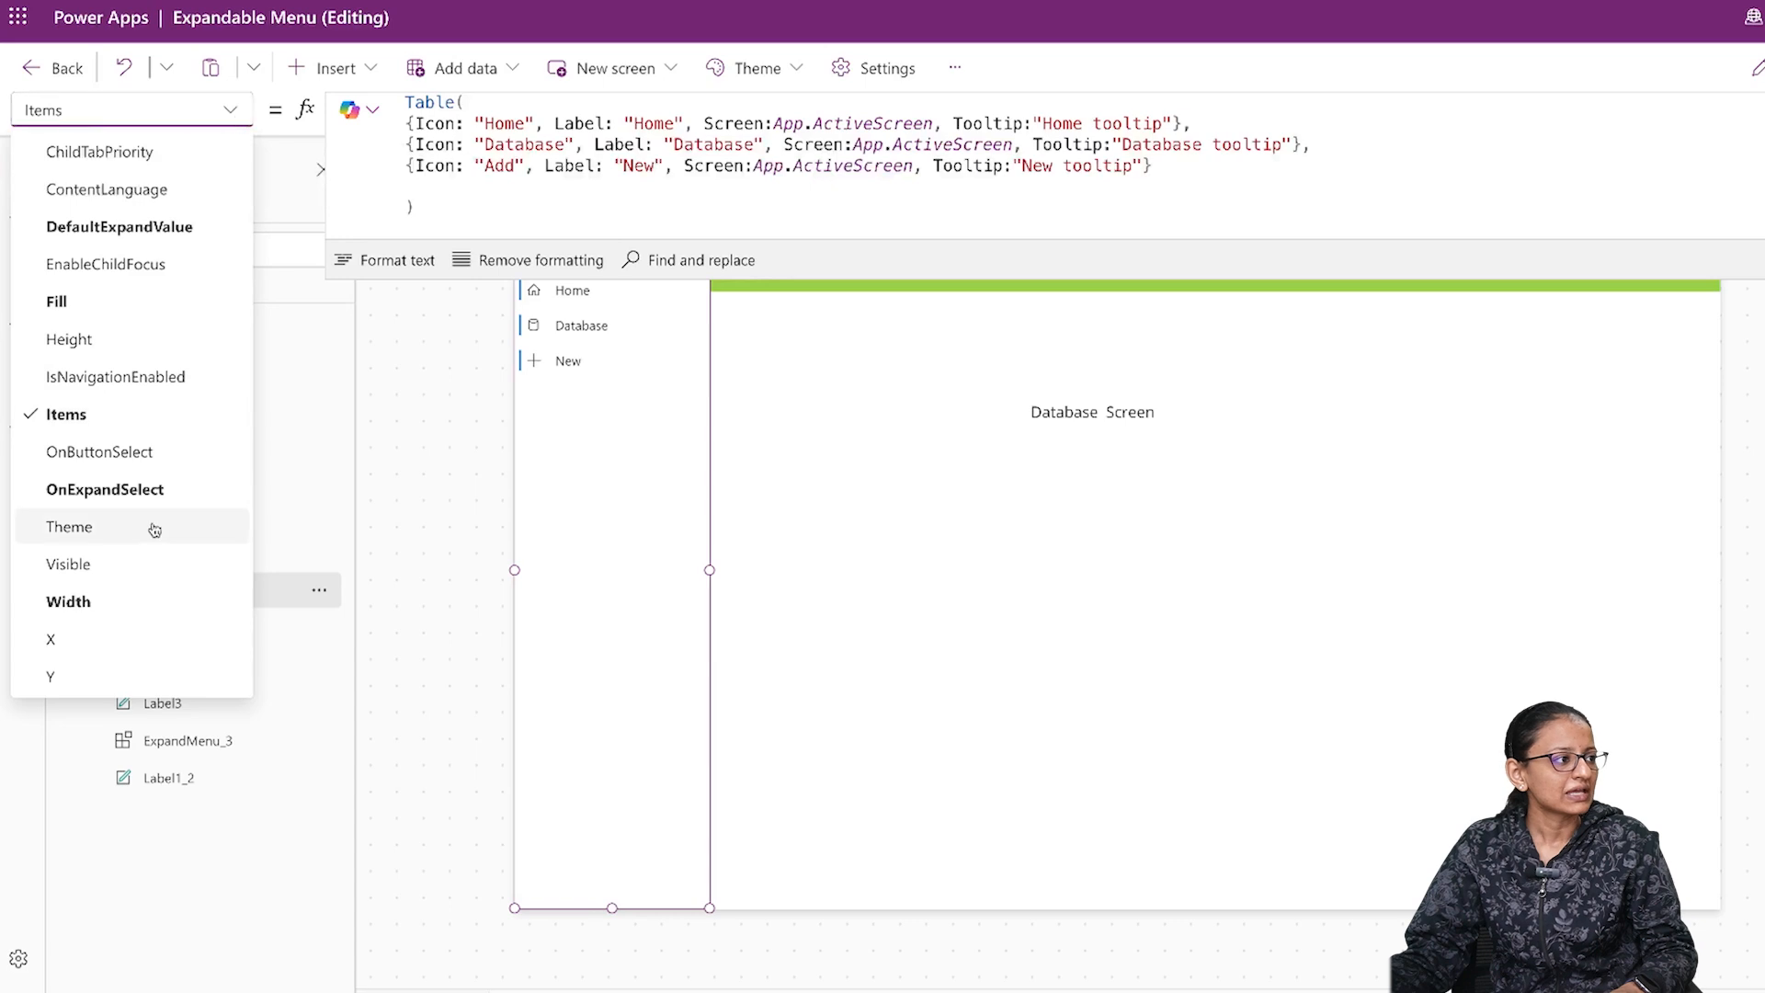
left_click(138, 451)
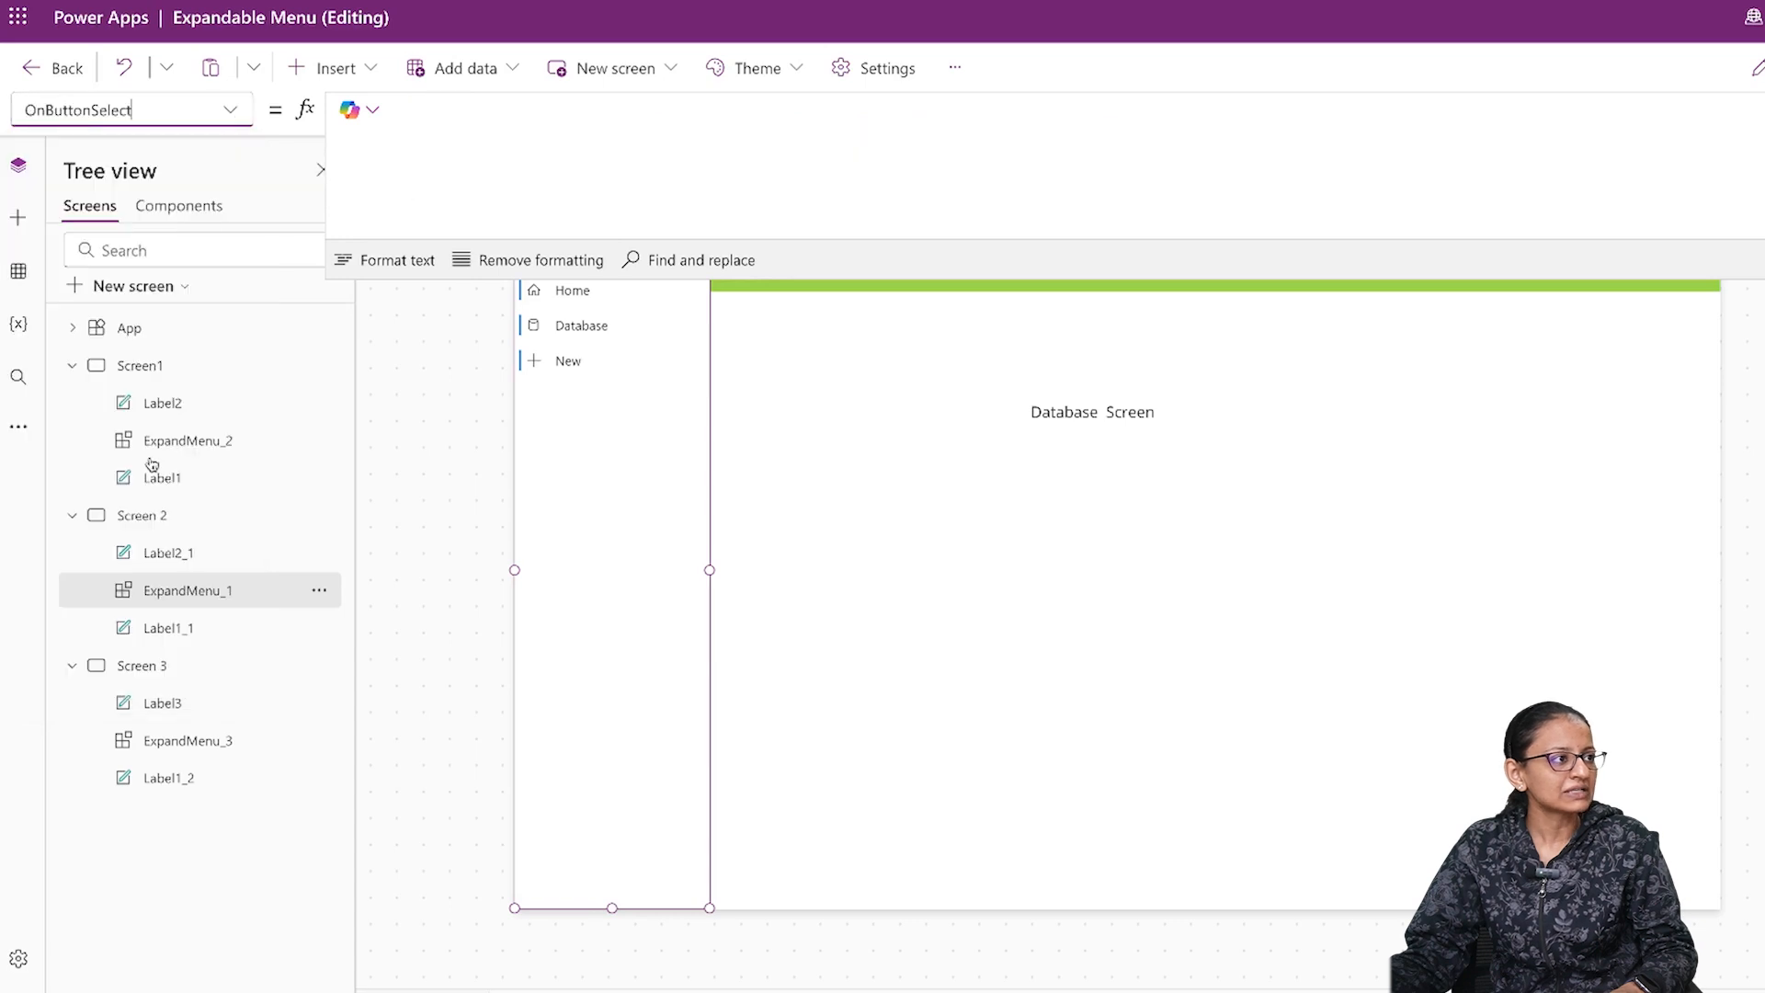
left_click(466, 115)
key("ctrl+v")
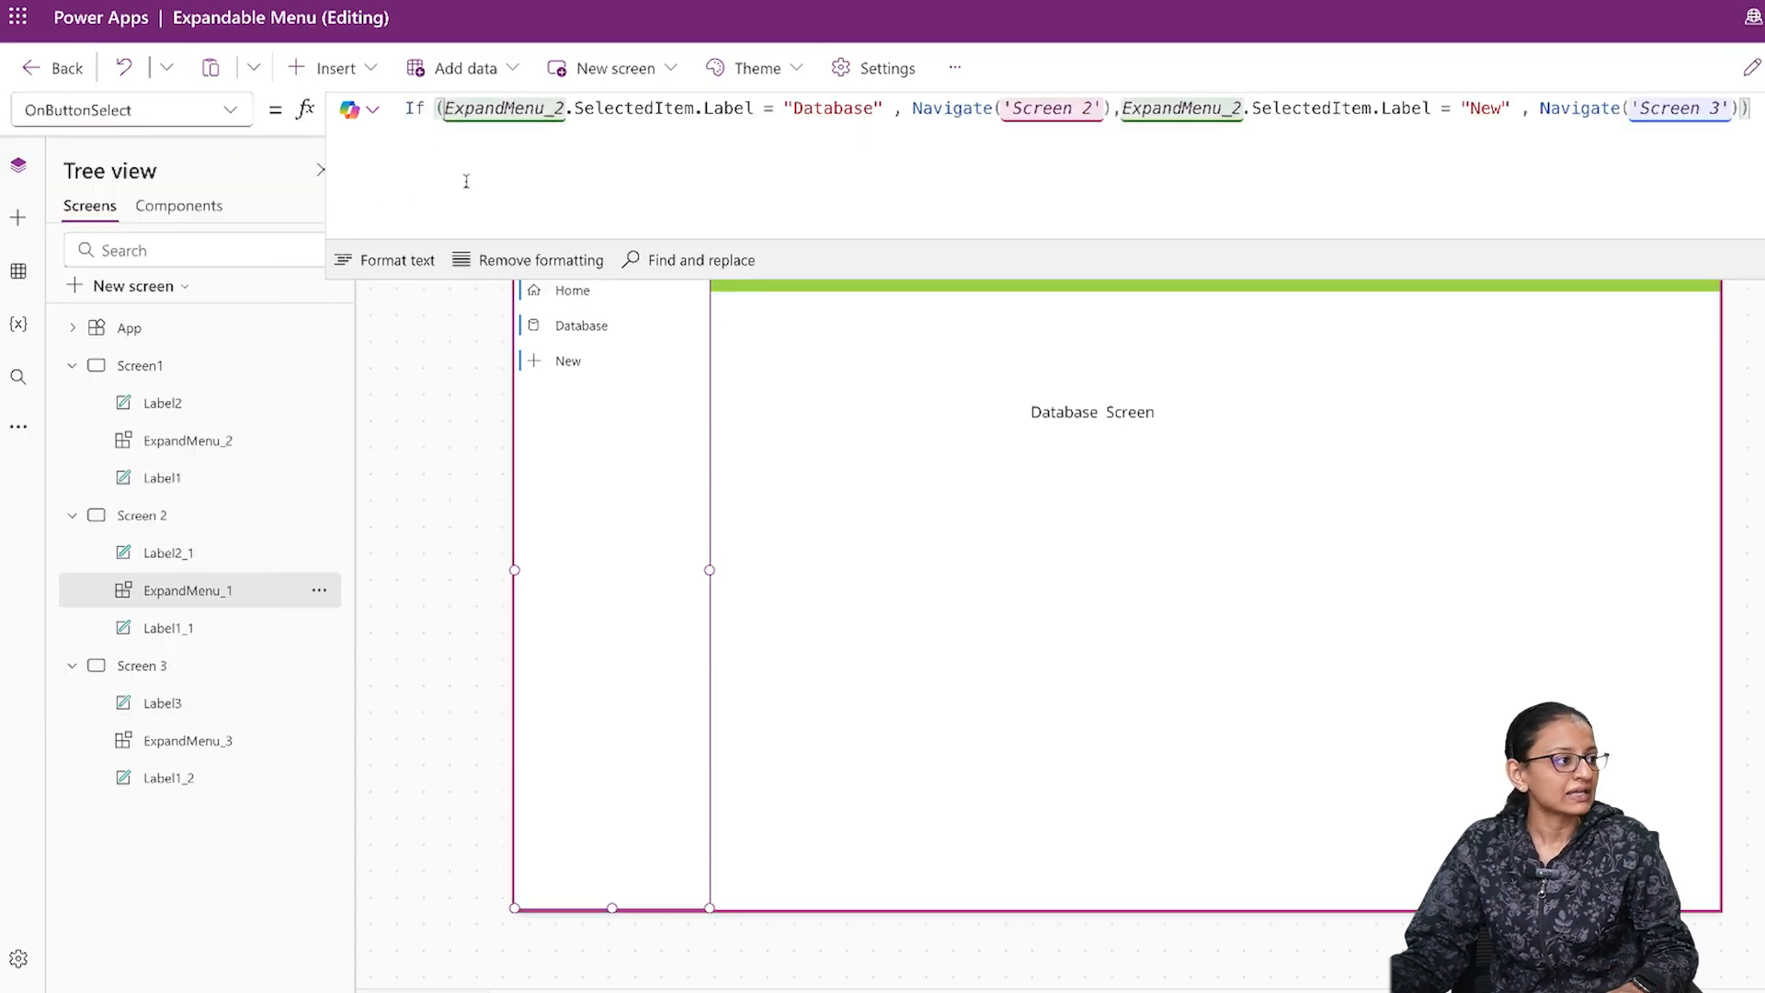
Step: Change both ExpandMenu_2 references in the pasted formula to ExpandMenu_1 and save the app
left_click(563, 108)
key("BackSpace")
type("1")
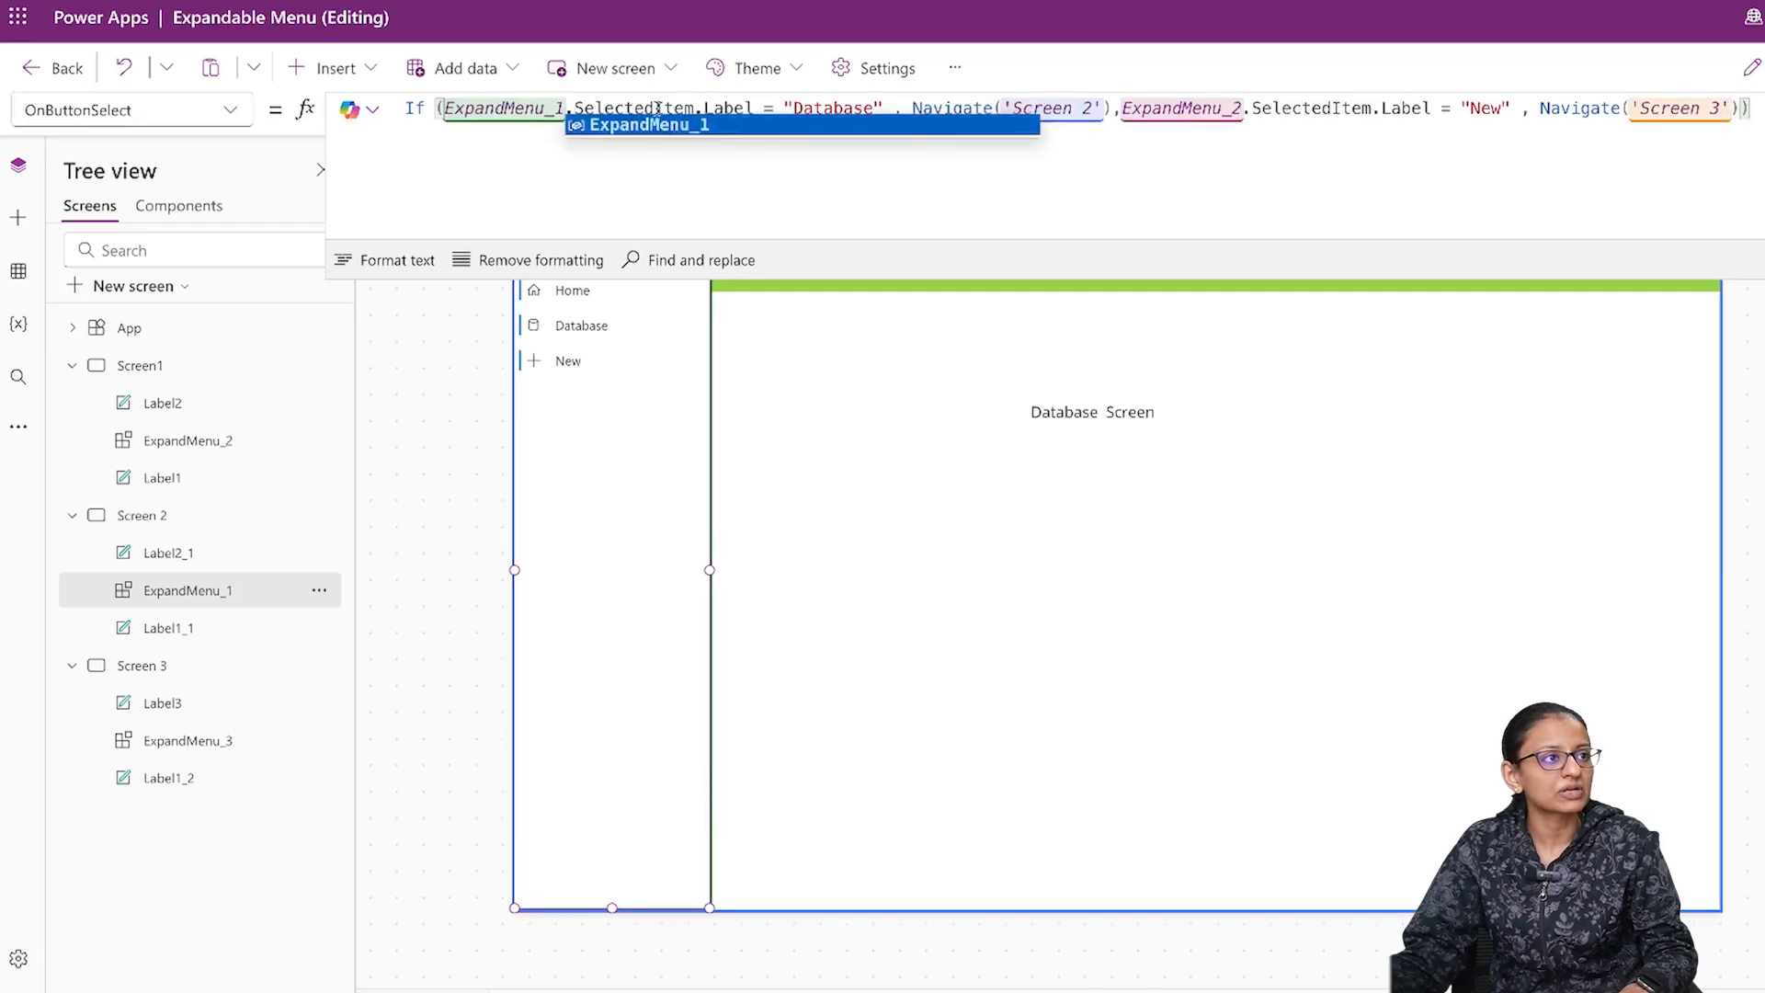
left_click(1236, 107)
key("BackSpace")
type("1")
left_click(1041, 153)
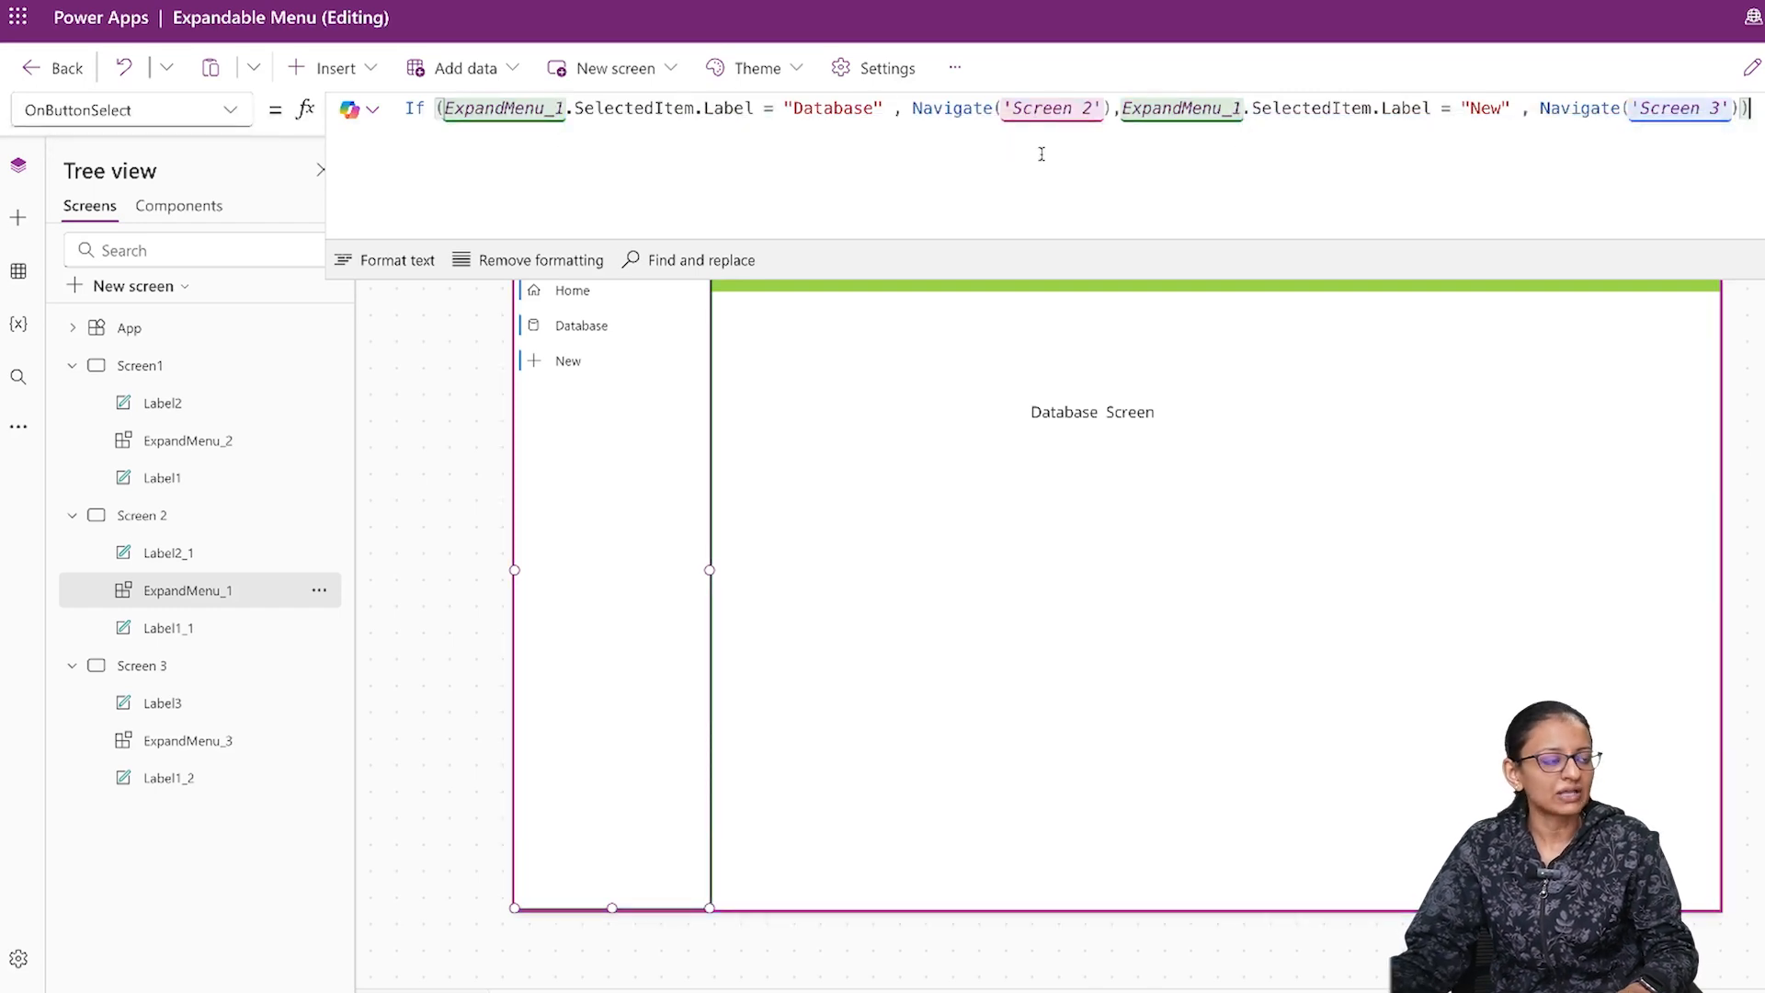
key("ctrl+s")
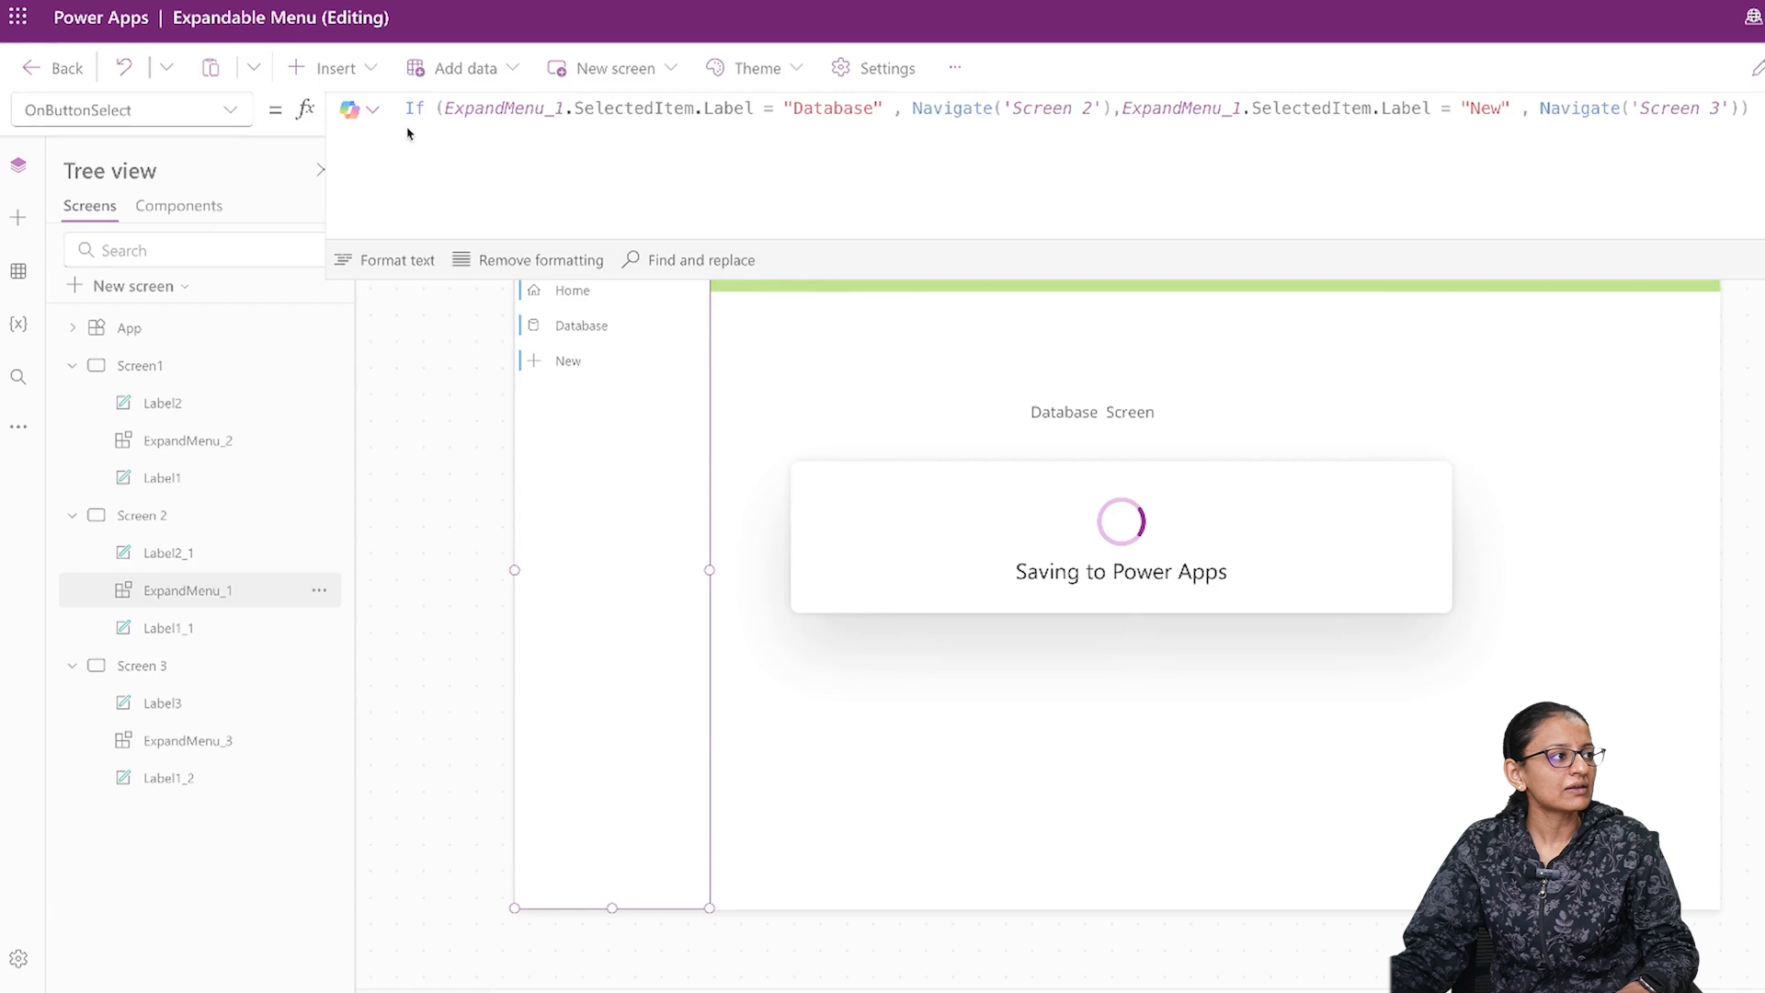
Step: Check the OnExpandSelect property of ExpandMenu_1 on Screen 2
left_click(225, 113)
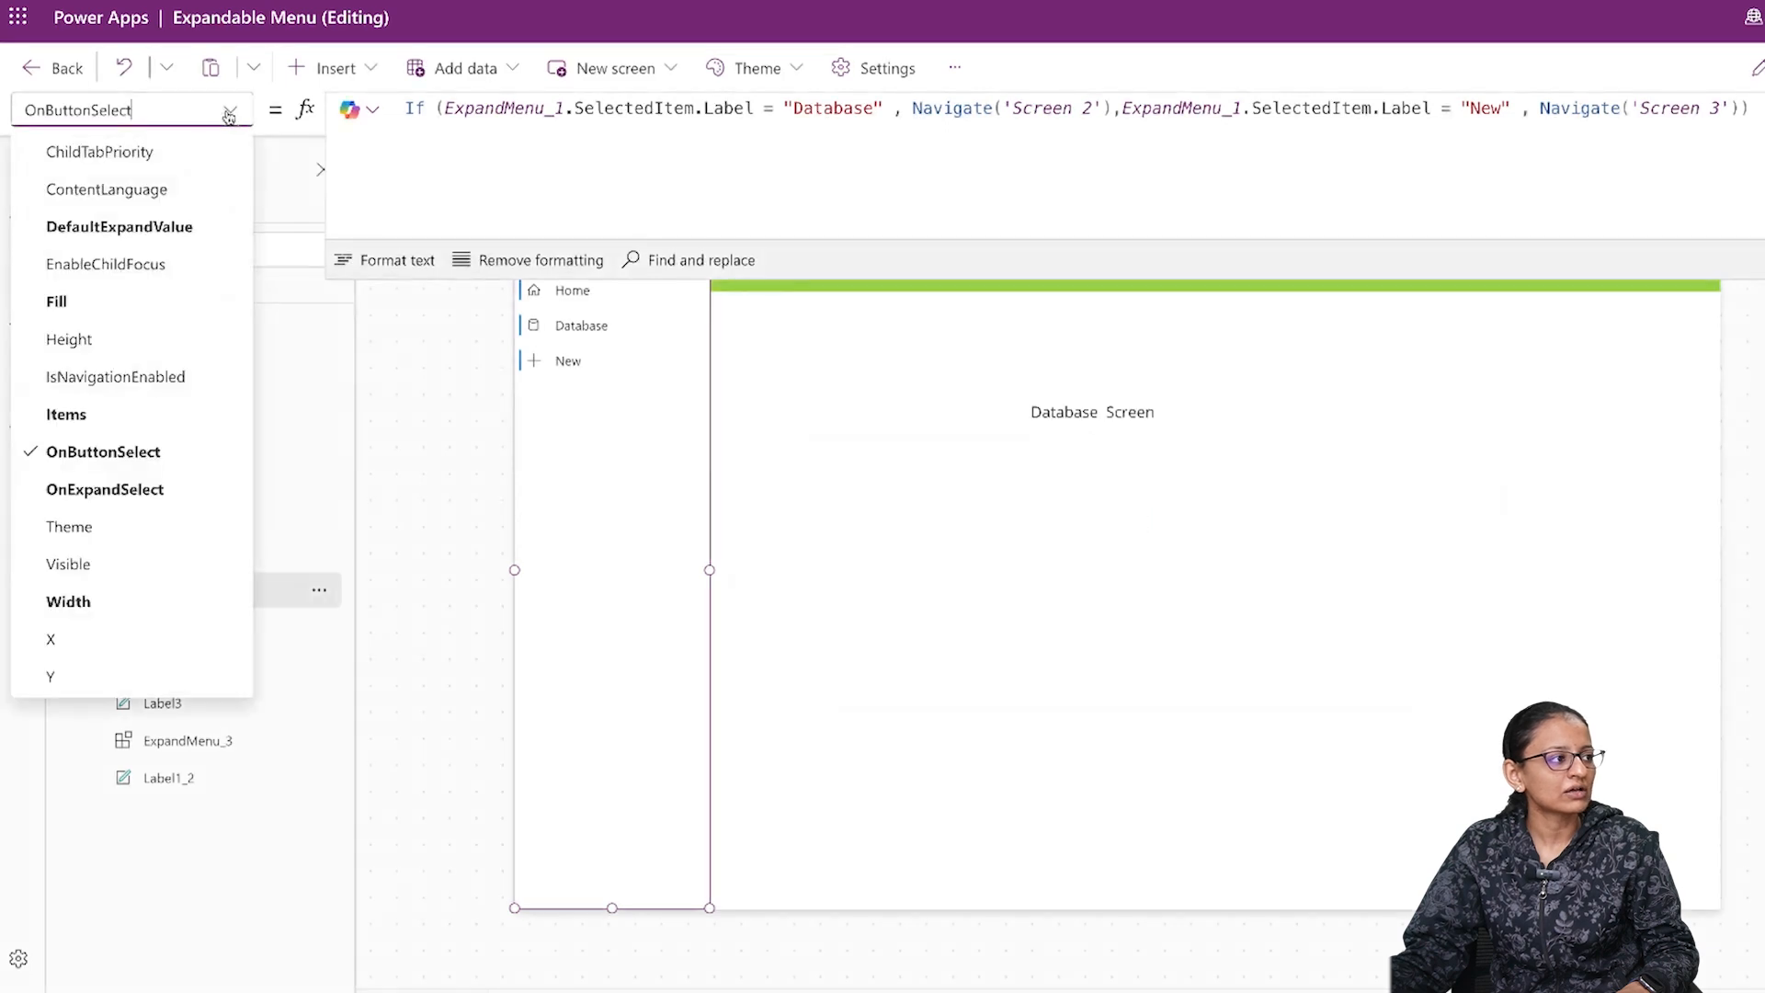
left_click(123, 494)
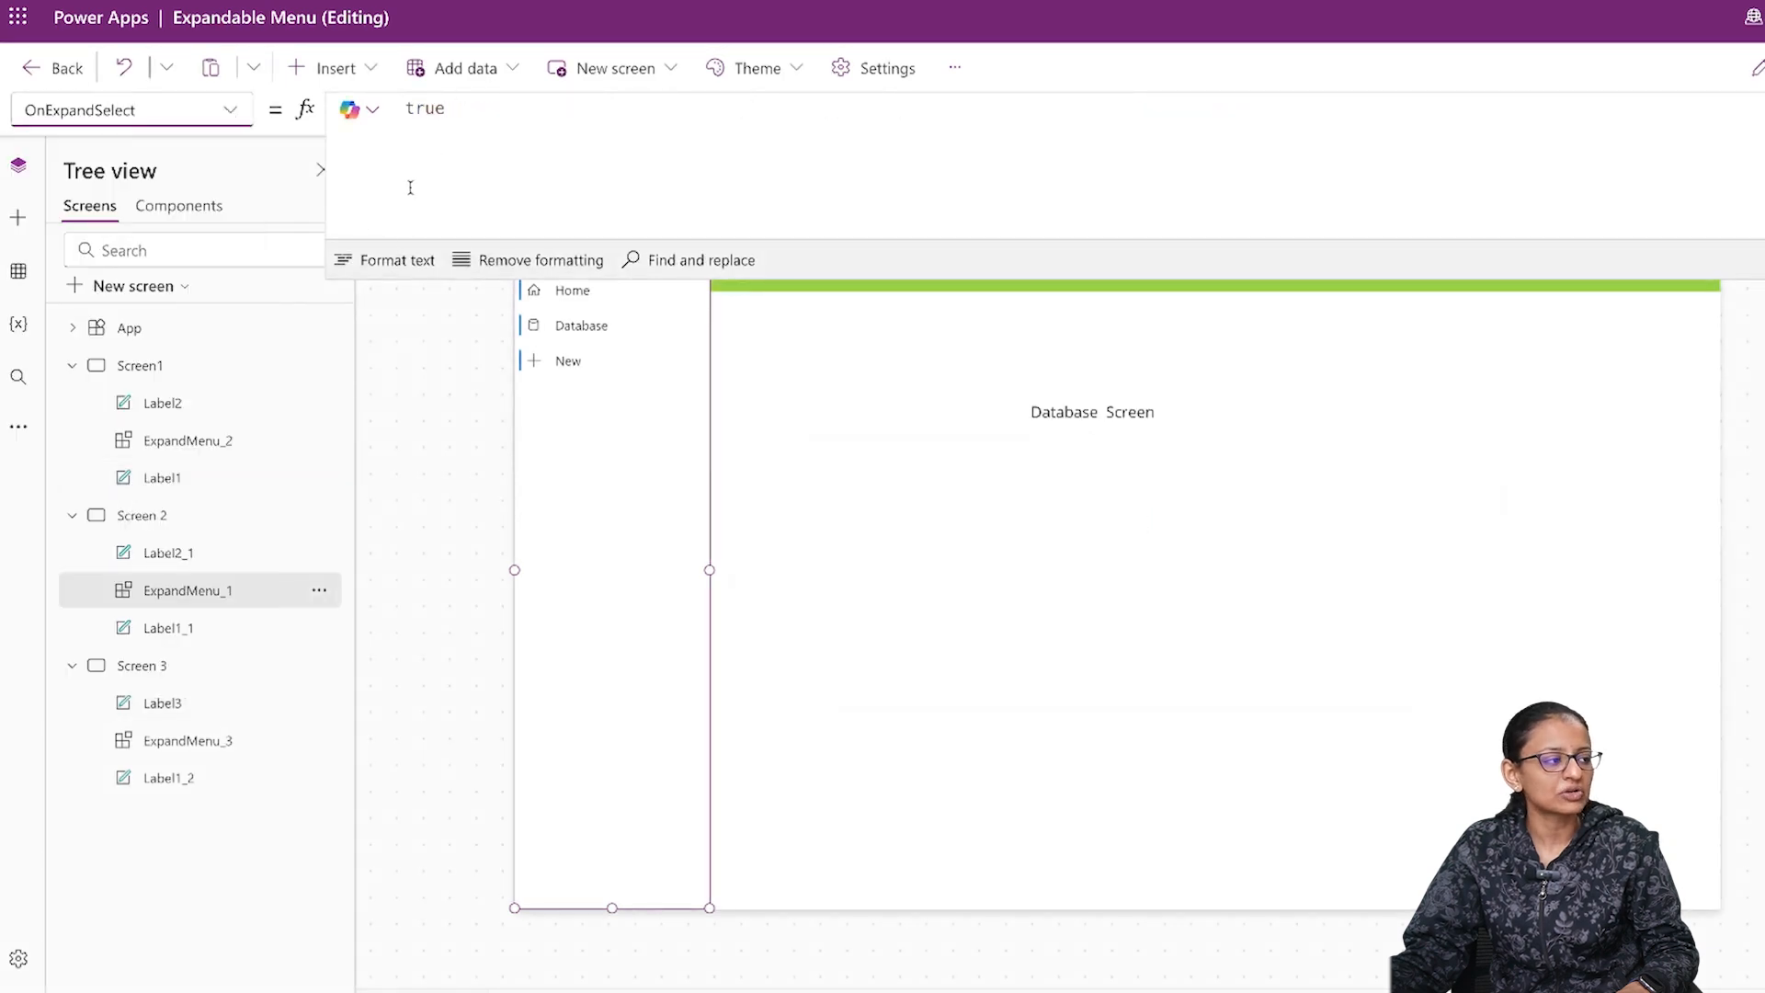
Step: Paste the copied formula into the OnButtonSelect property of ExpandMenu_3 on Screen 3
left_click(230, 739)
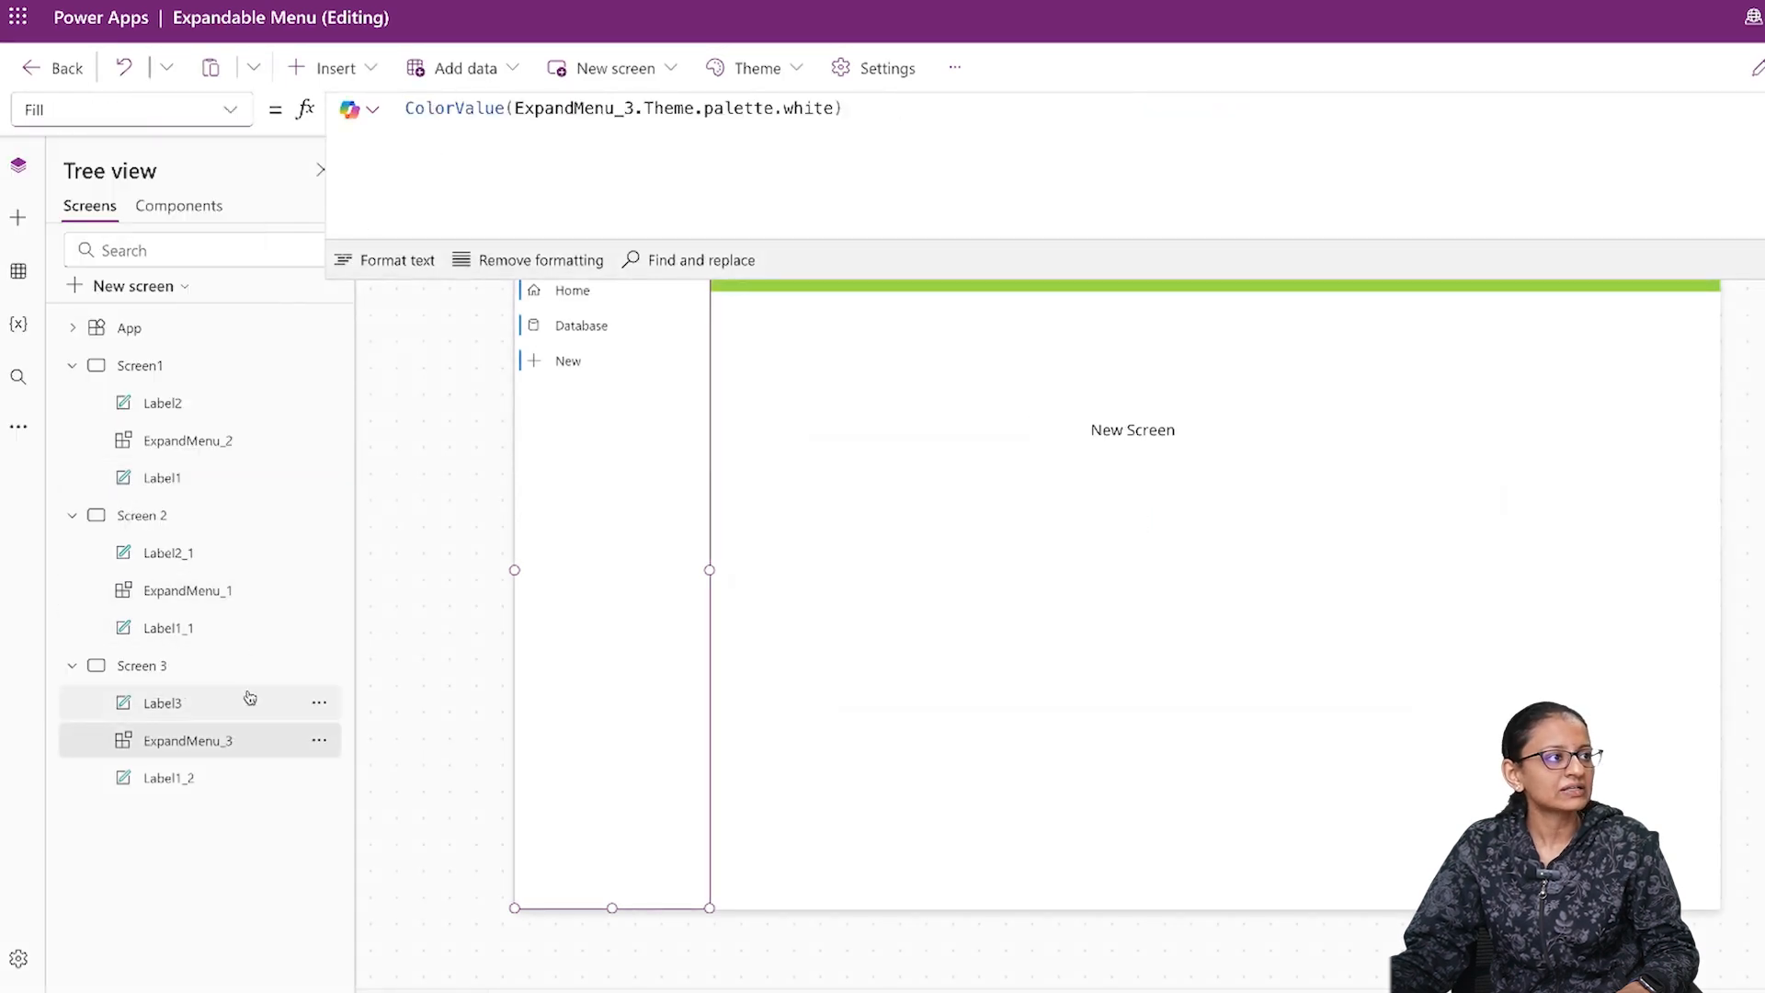
left_click(215, 114)
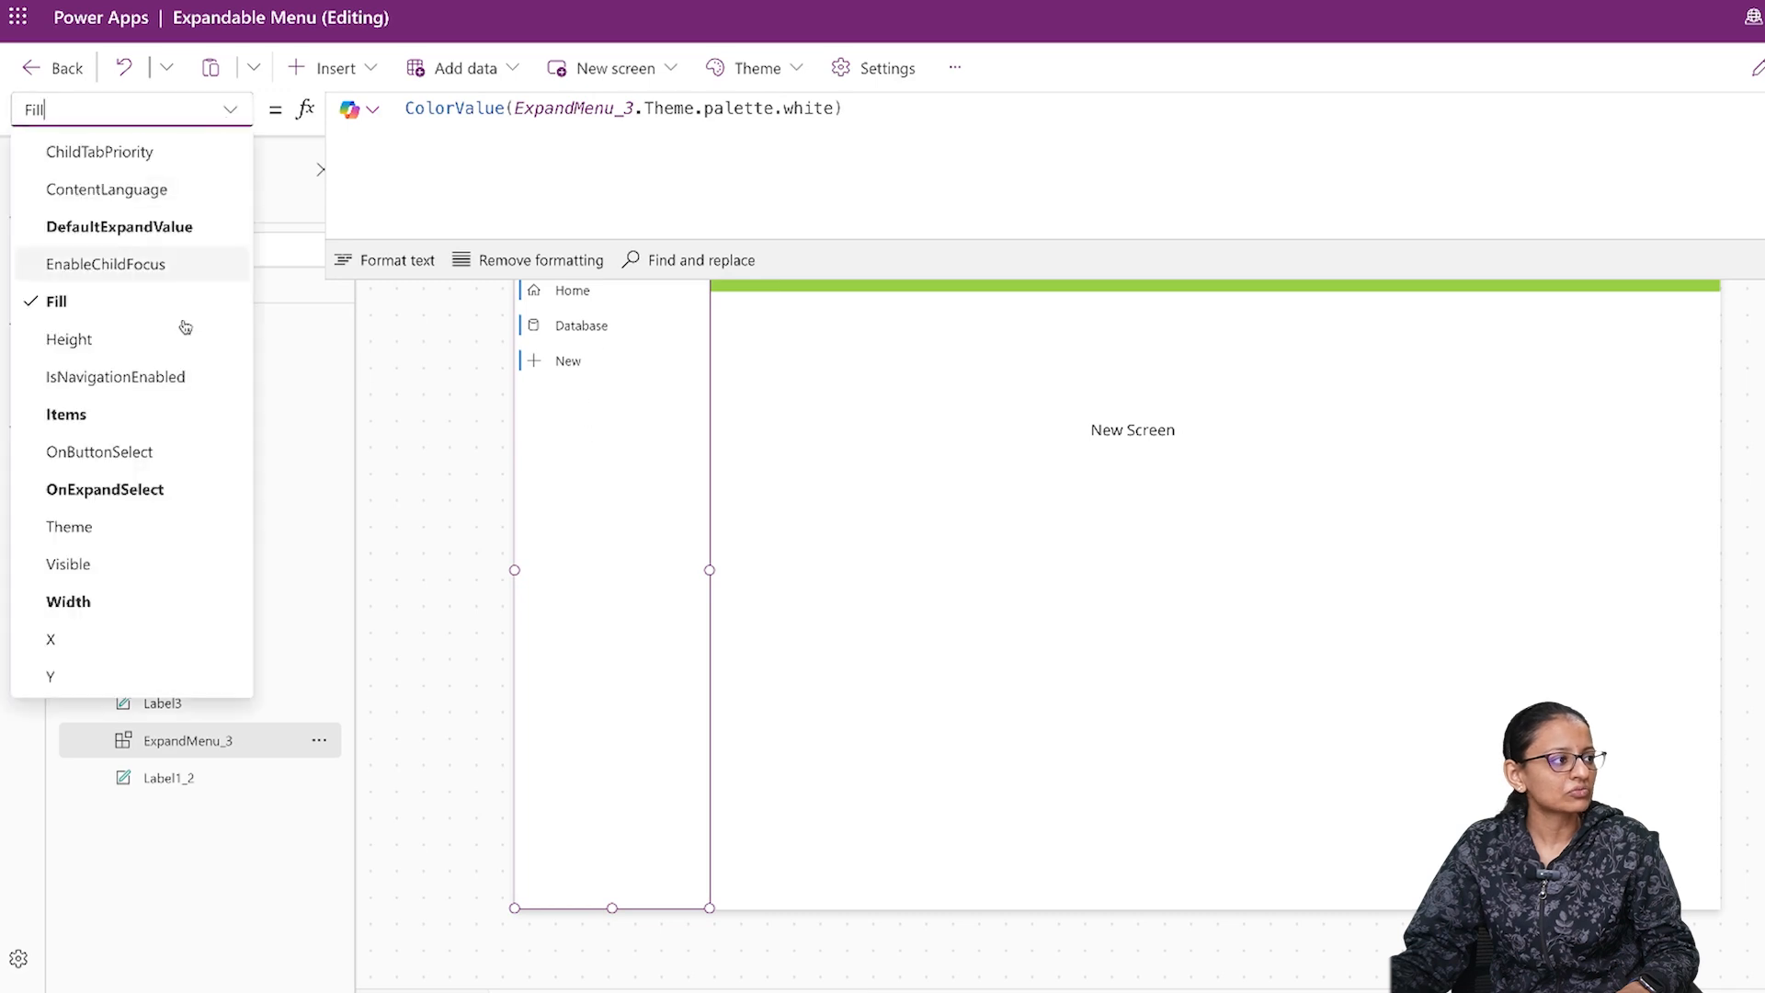
left_click(117, 414)
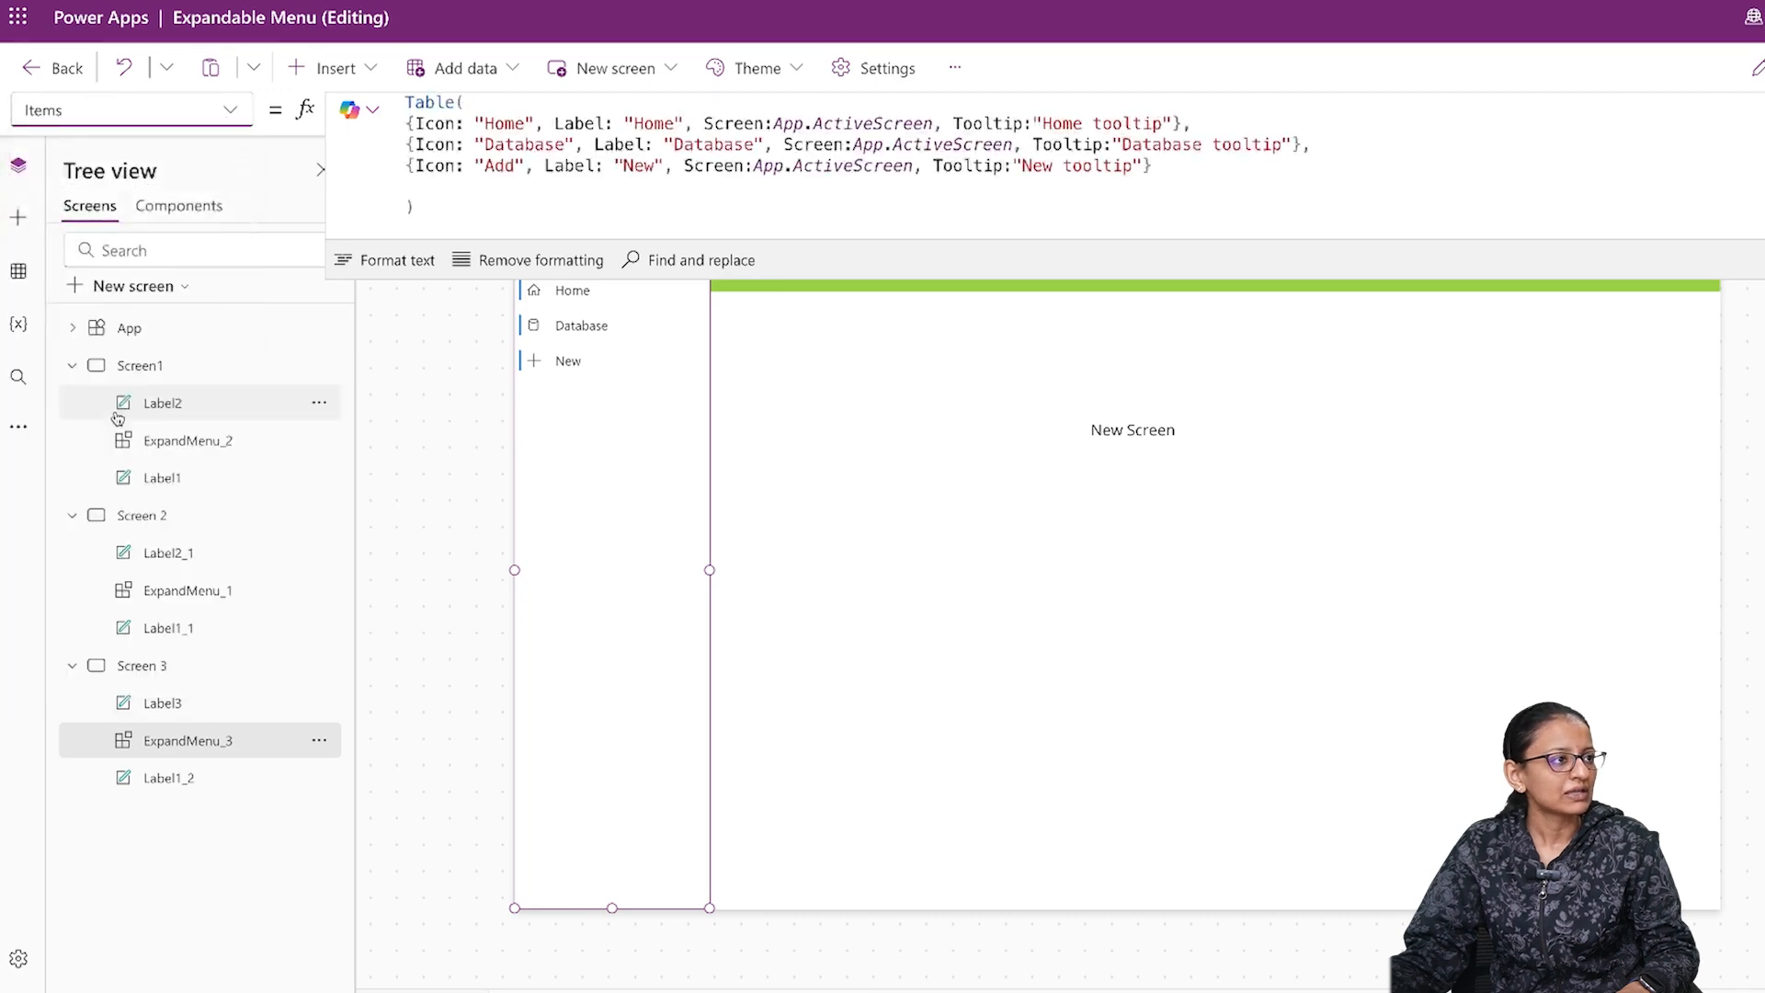
left_click(234, 112)
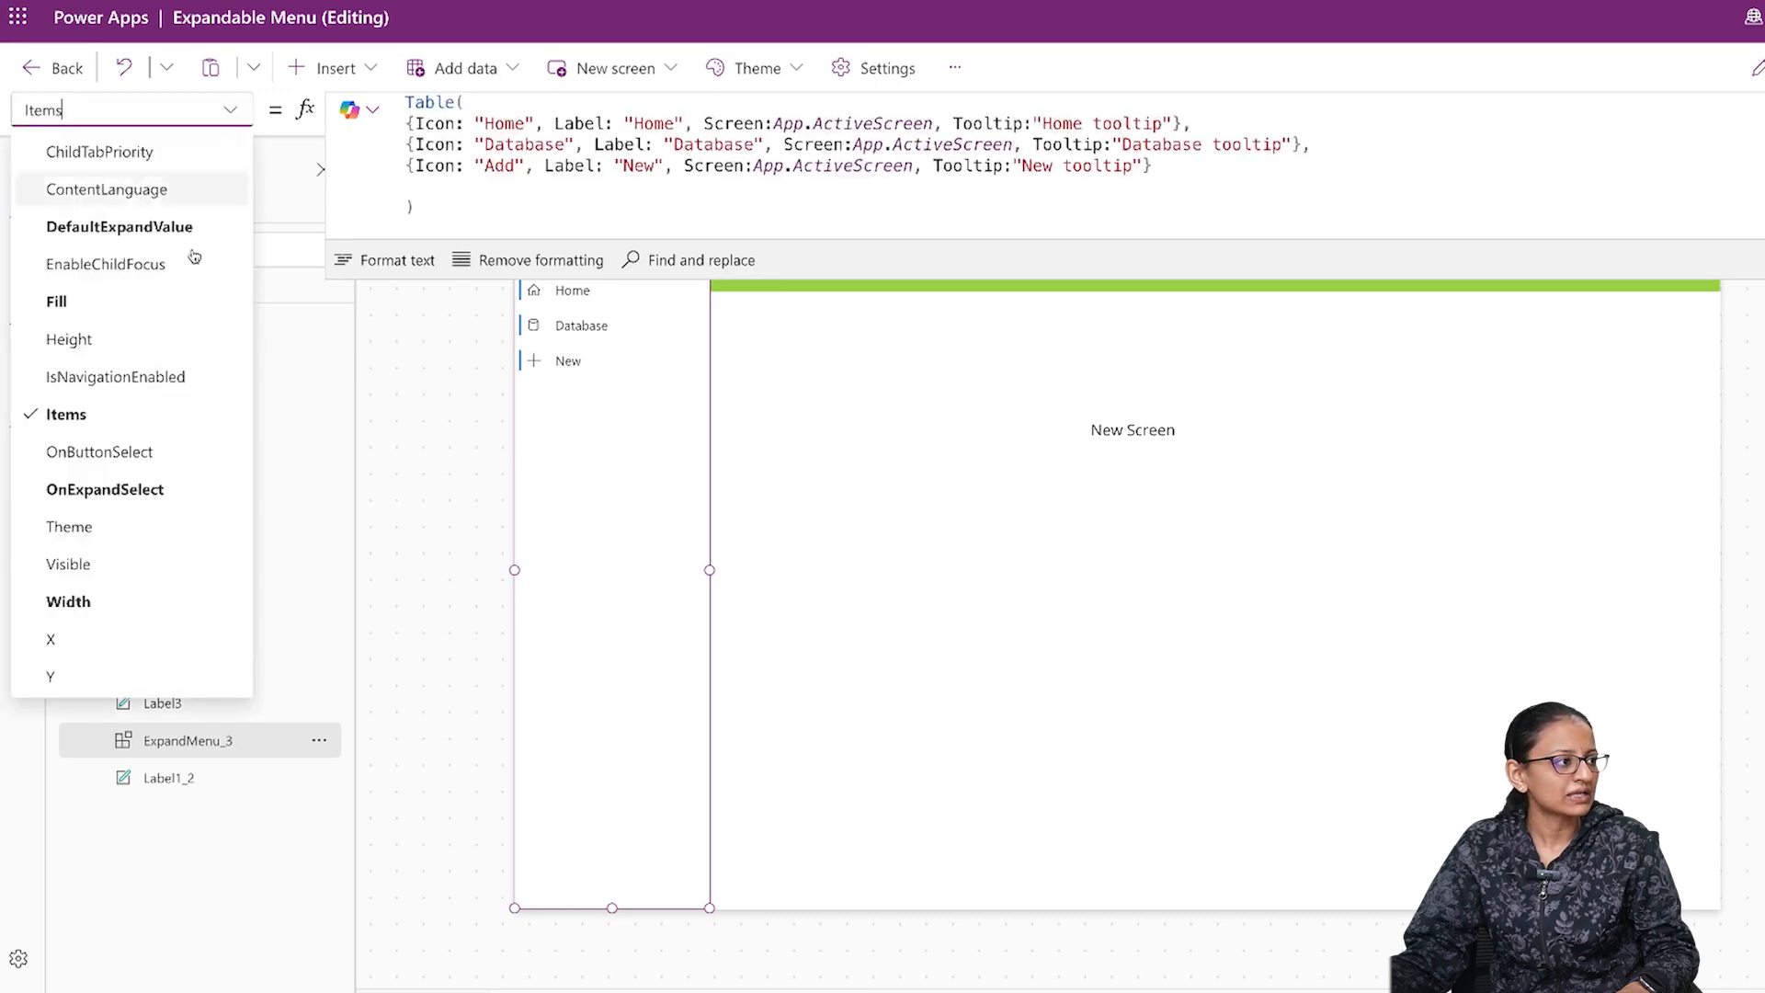
left_click(146, 451)
left_click(486, 112)
key("ctrl+v")
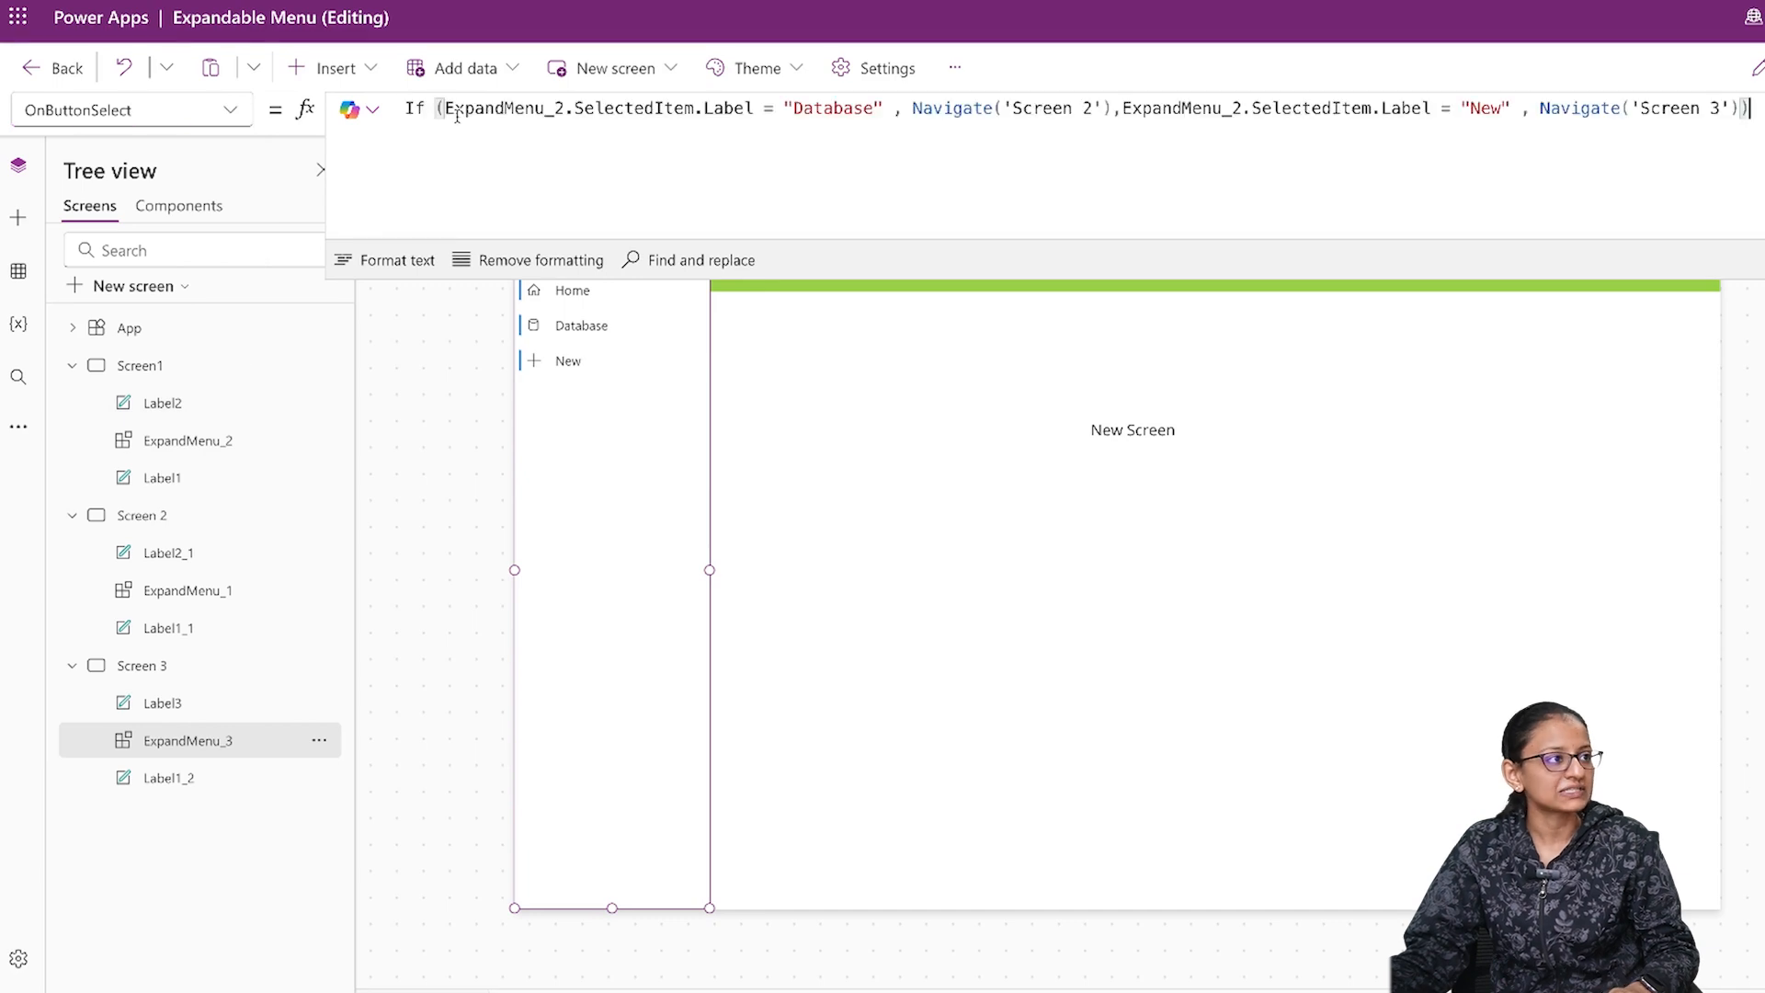
Step: Change both ExpandMenu_2 references in the pasted formula on Screen 3 to ExpandMenu_3
key("BackSpace")
type("3")
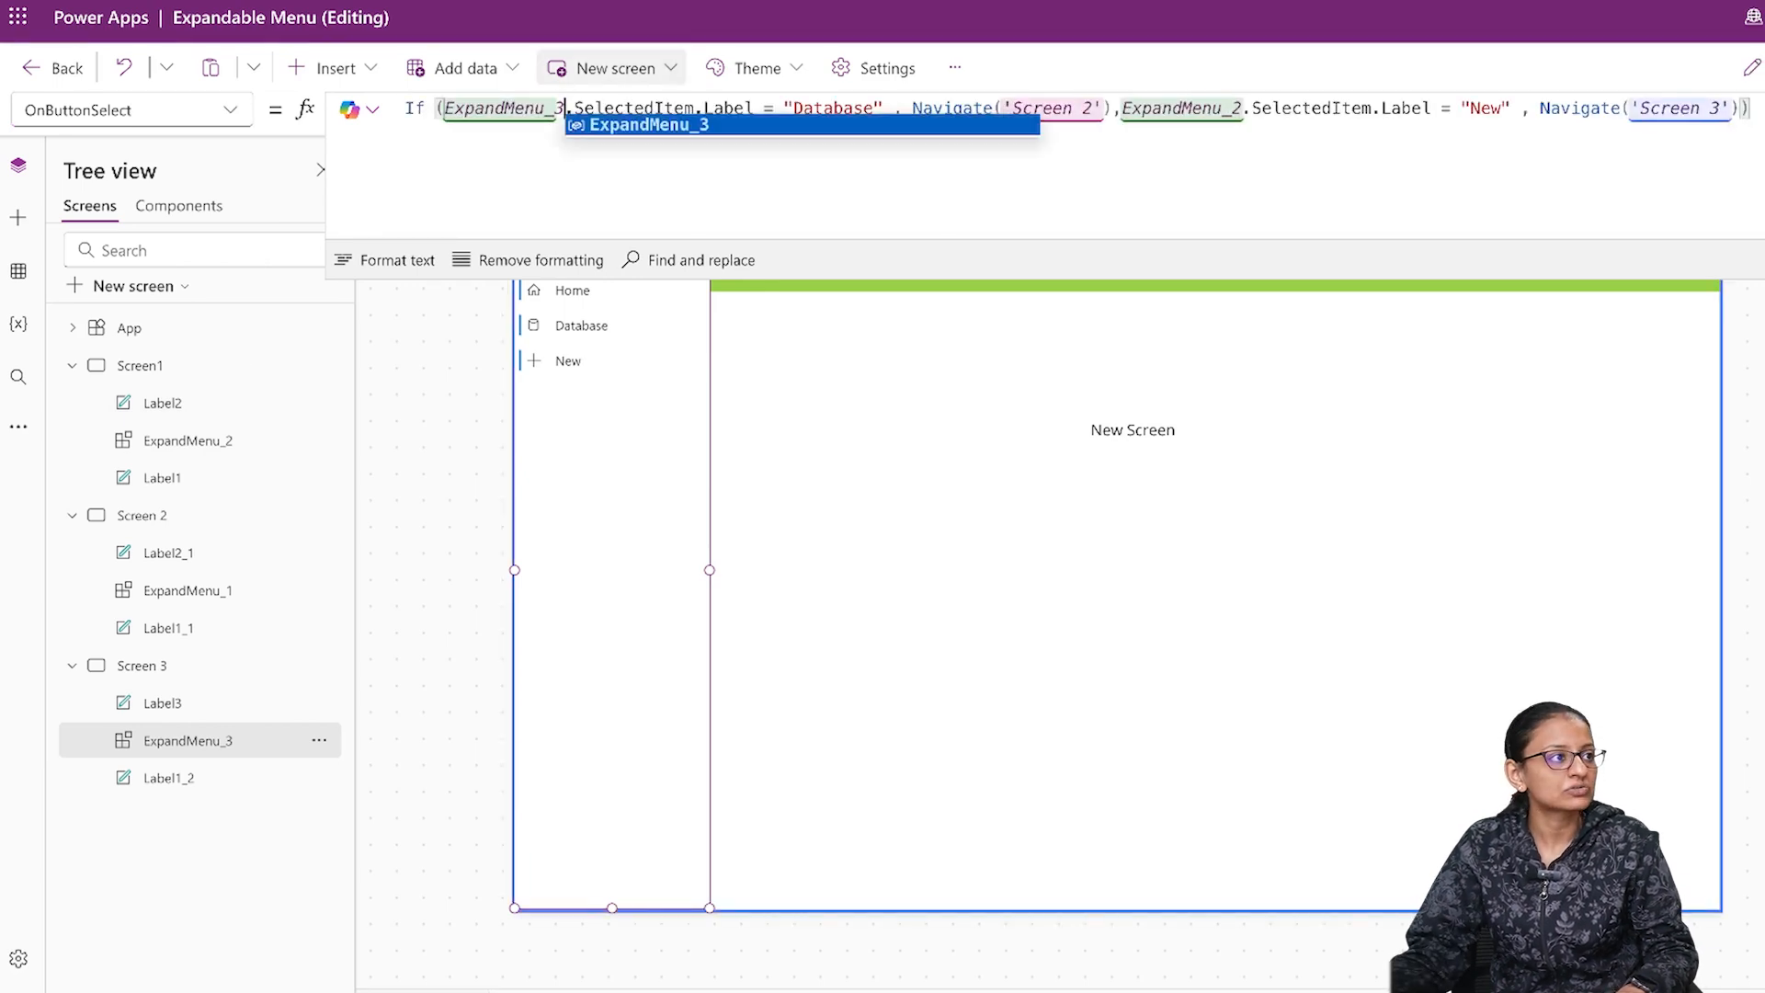
left_click(1245, 107)
key("BackSpace")
type("3")
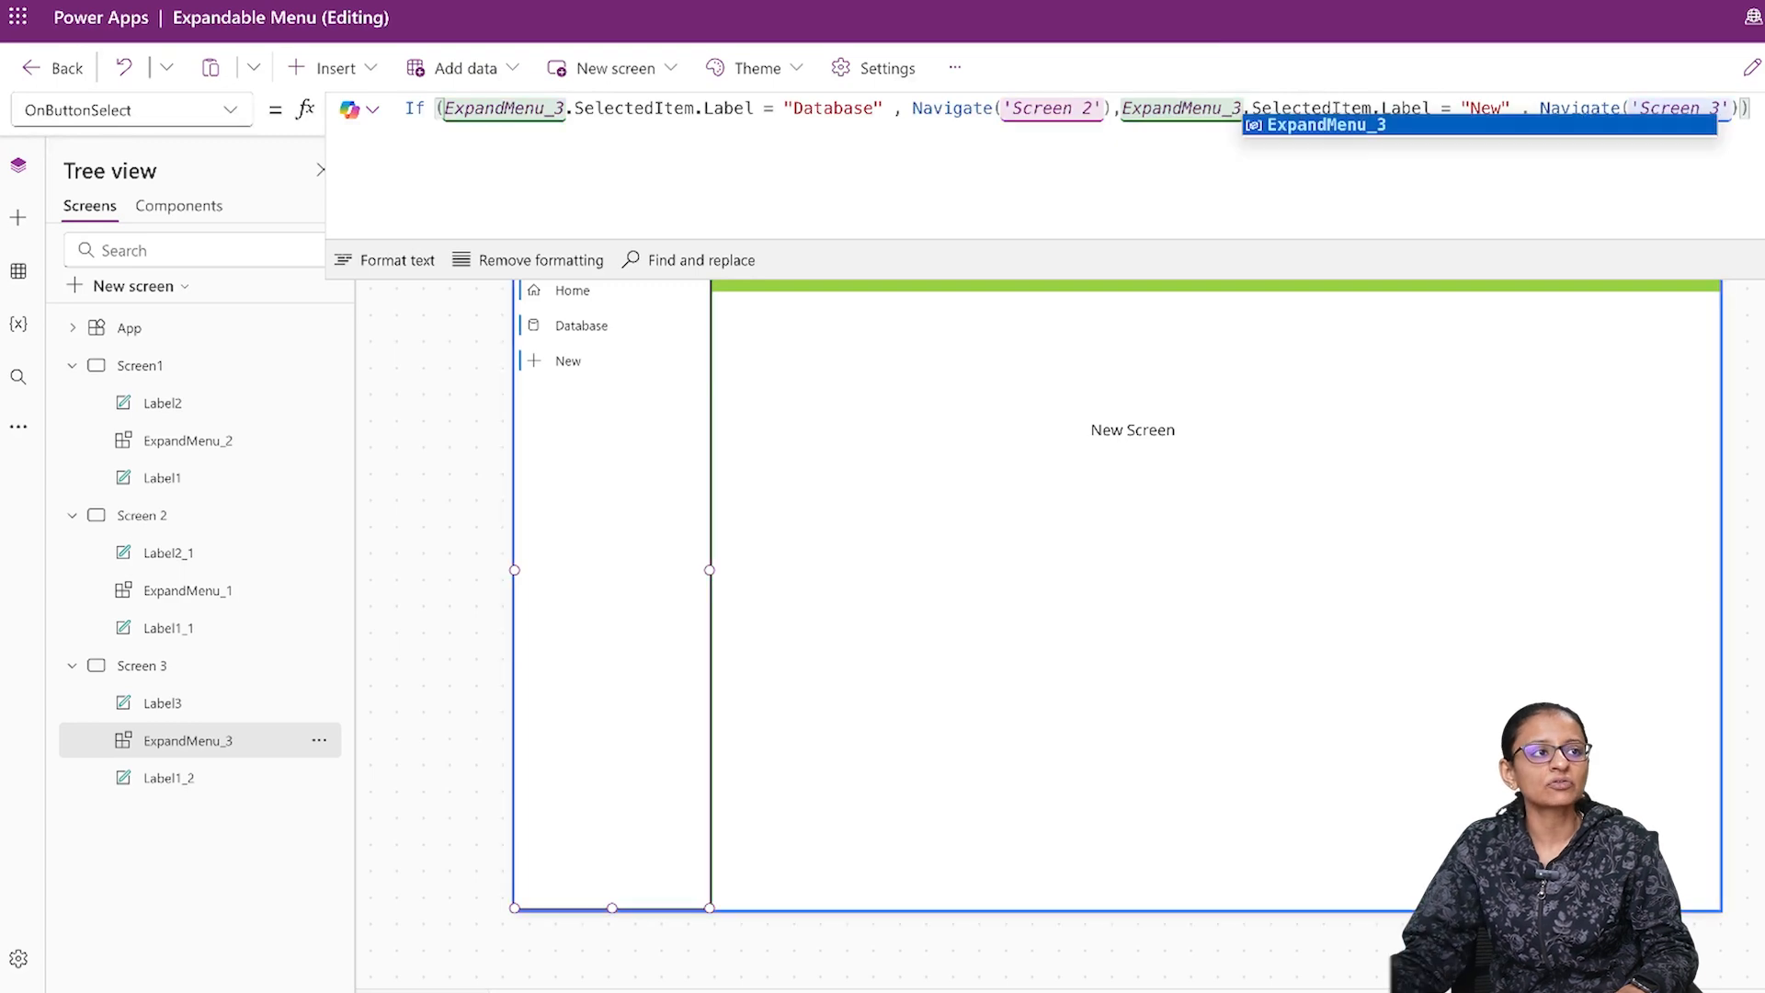
left_click(1025, 176)
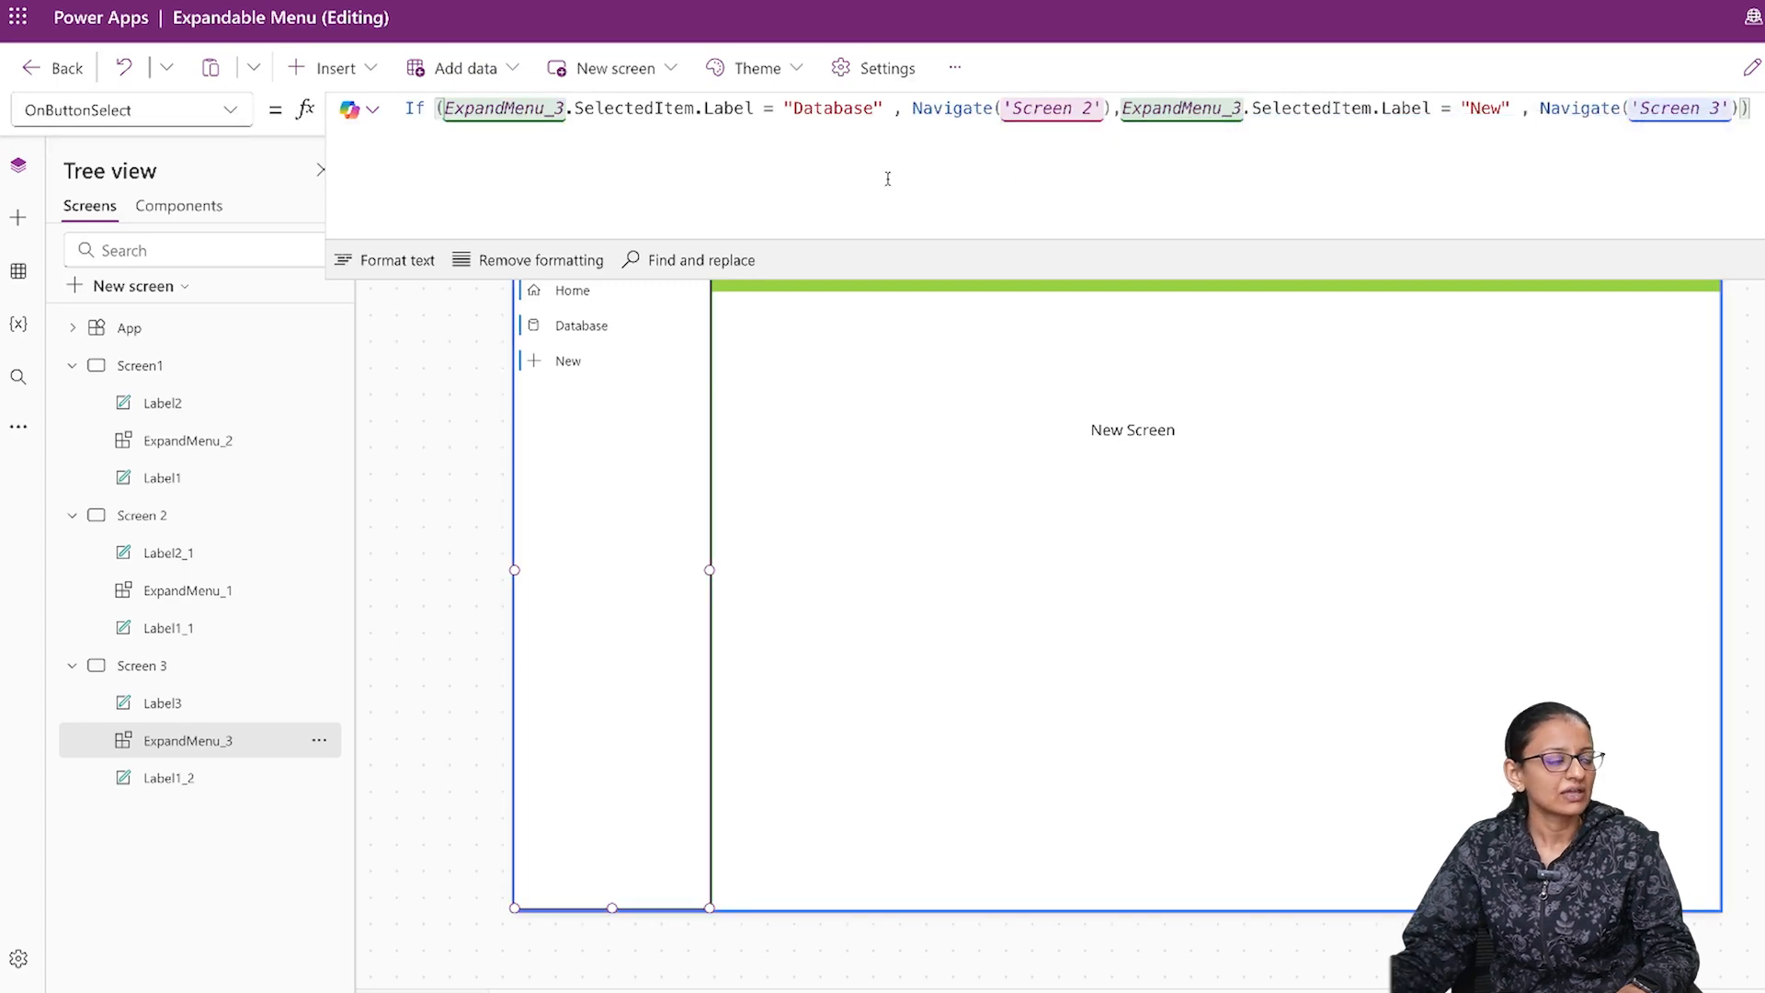
Step: In the OnButtonSelect formula of ExpandMenu_1 on Screen 2, change the first condition's label from "Database" to "Home"
left_click(143, 515)
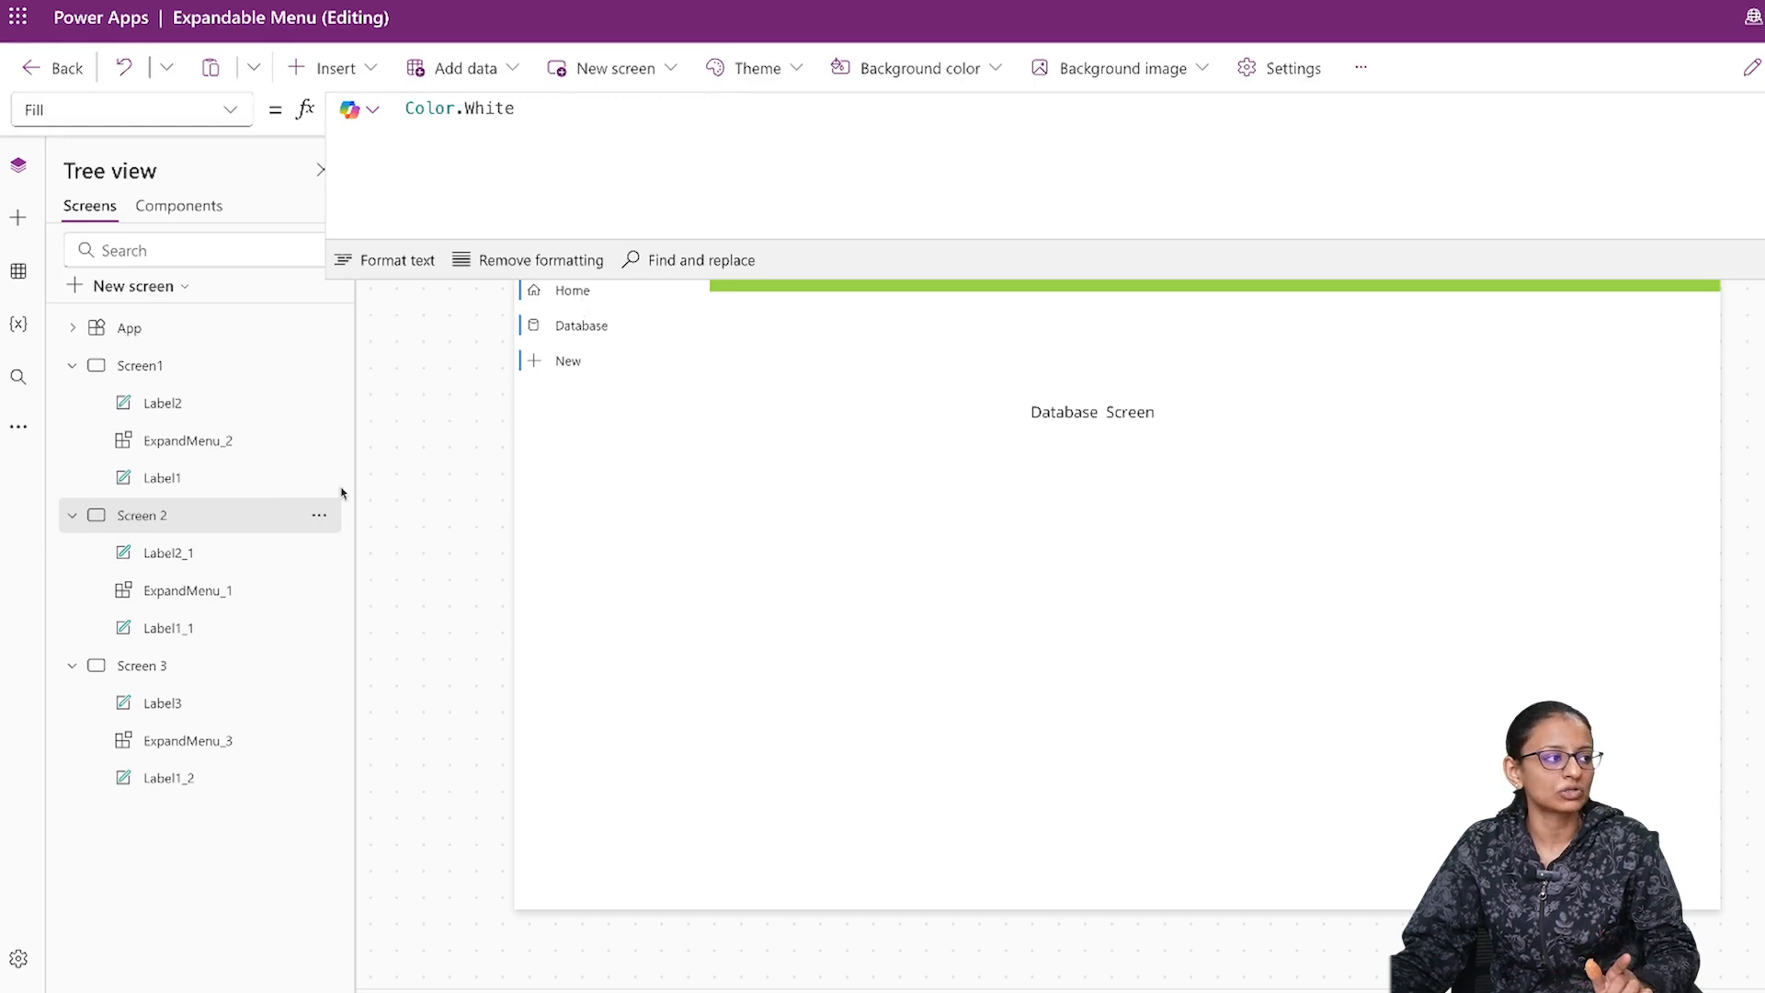
left_click(184, 590)
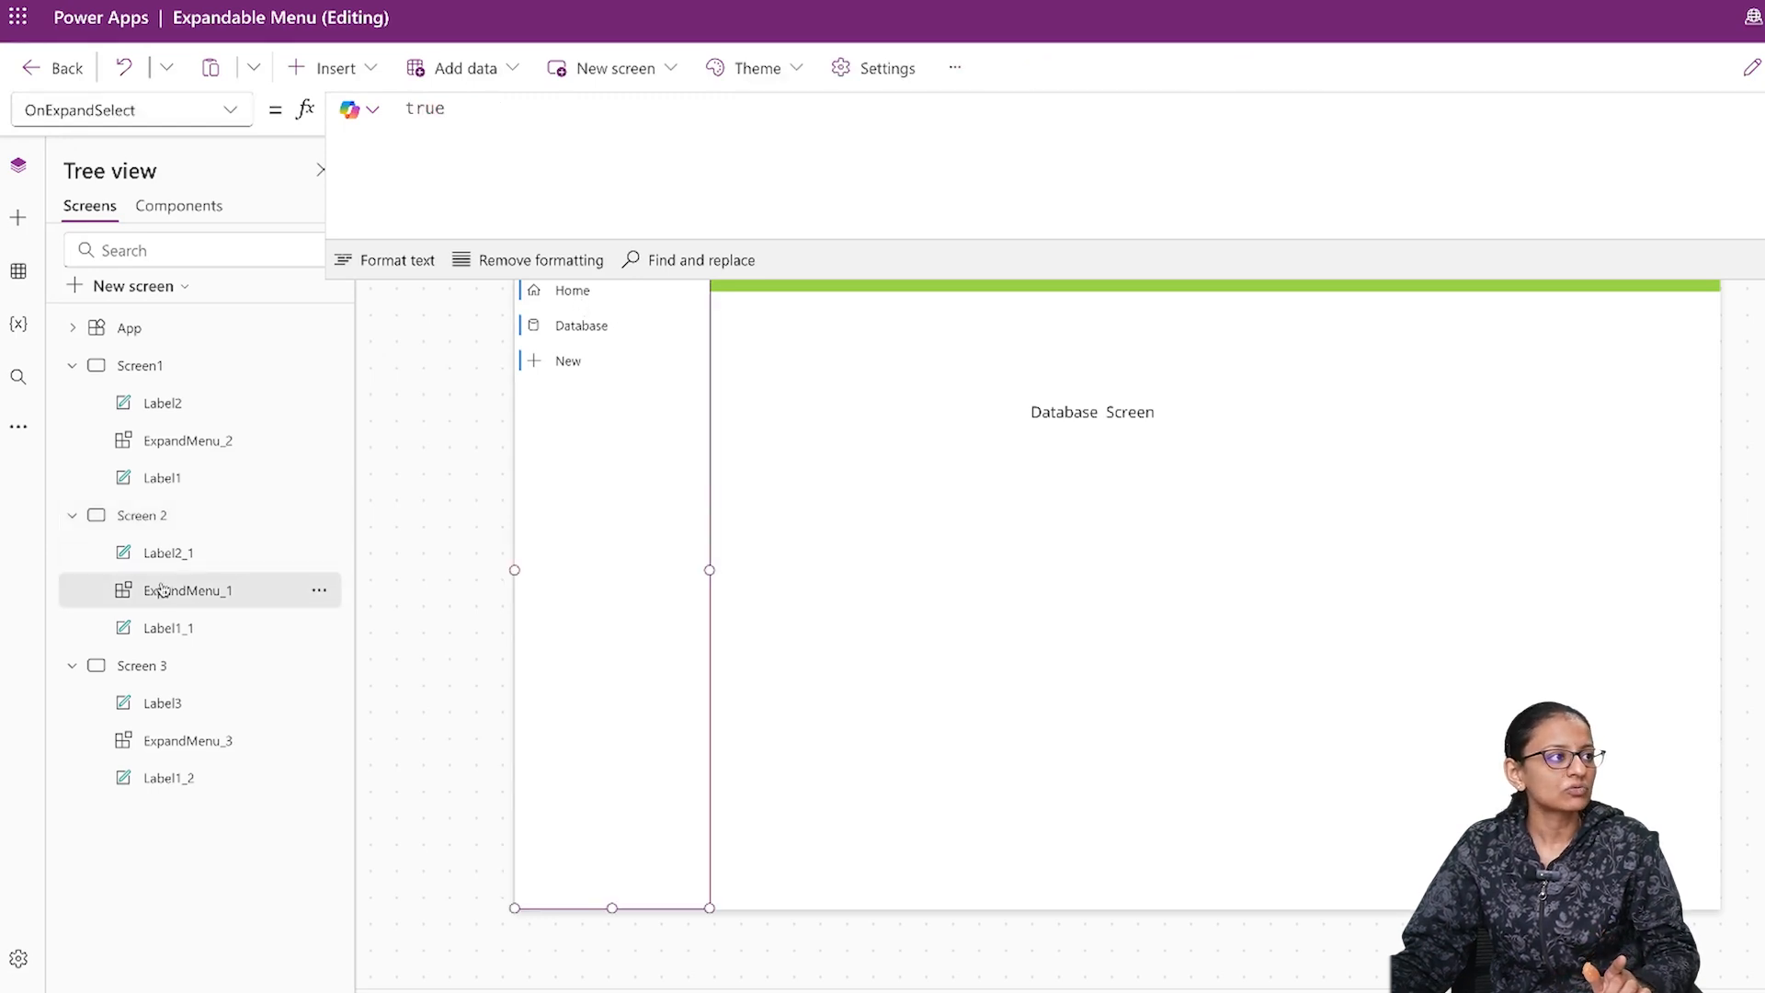
left_click(230, 119)
left_click(57, 451)
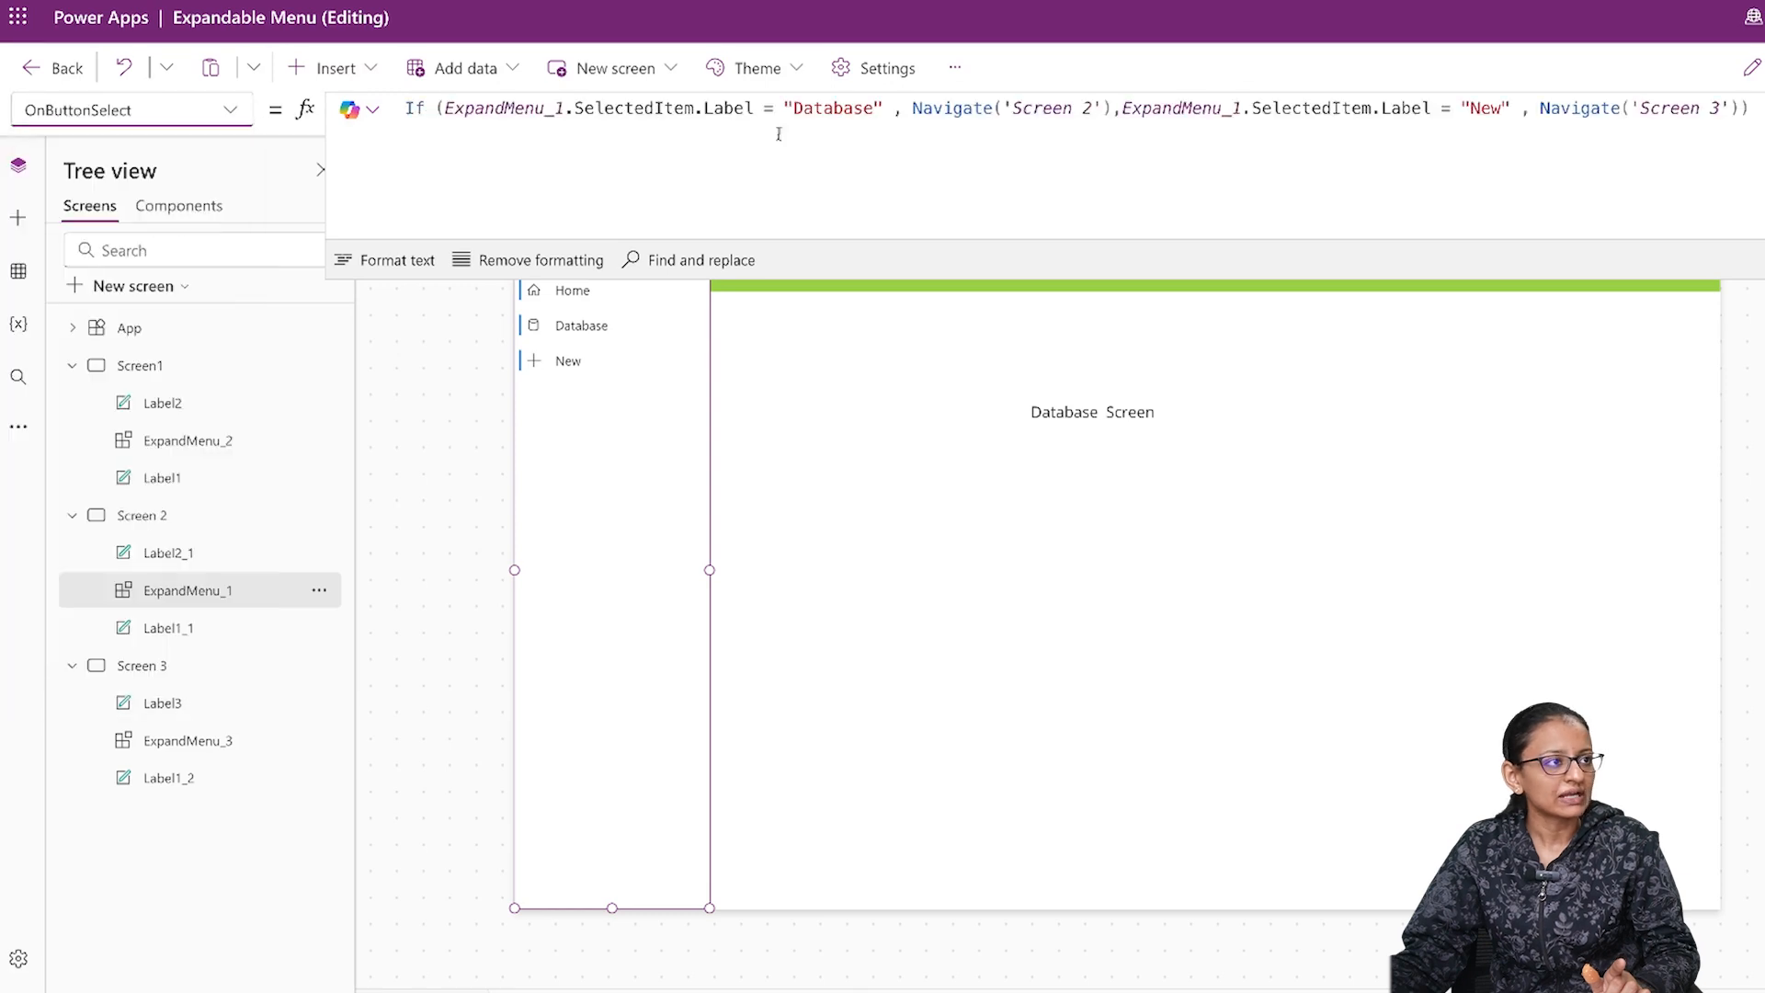
left_click(829, 115)
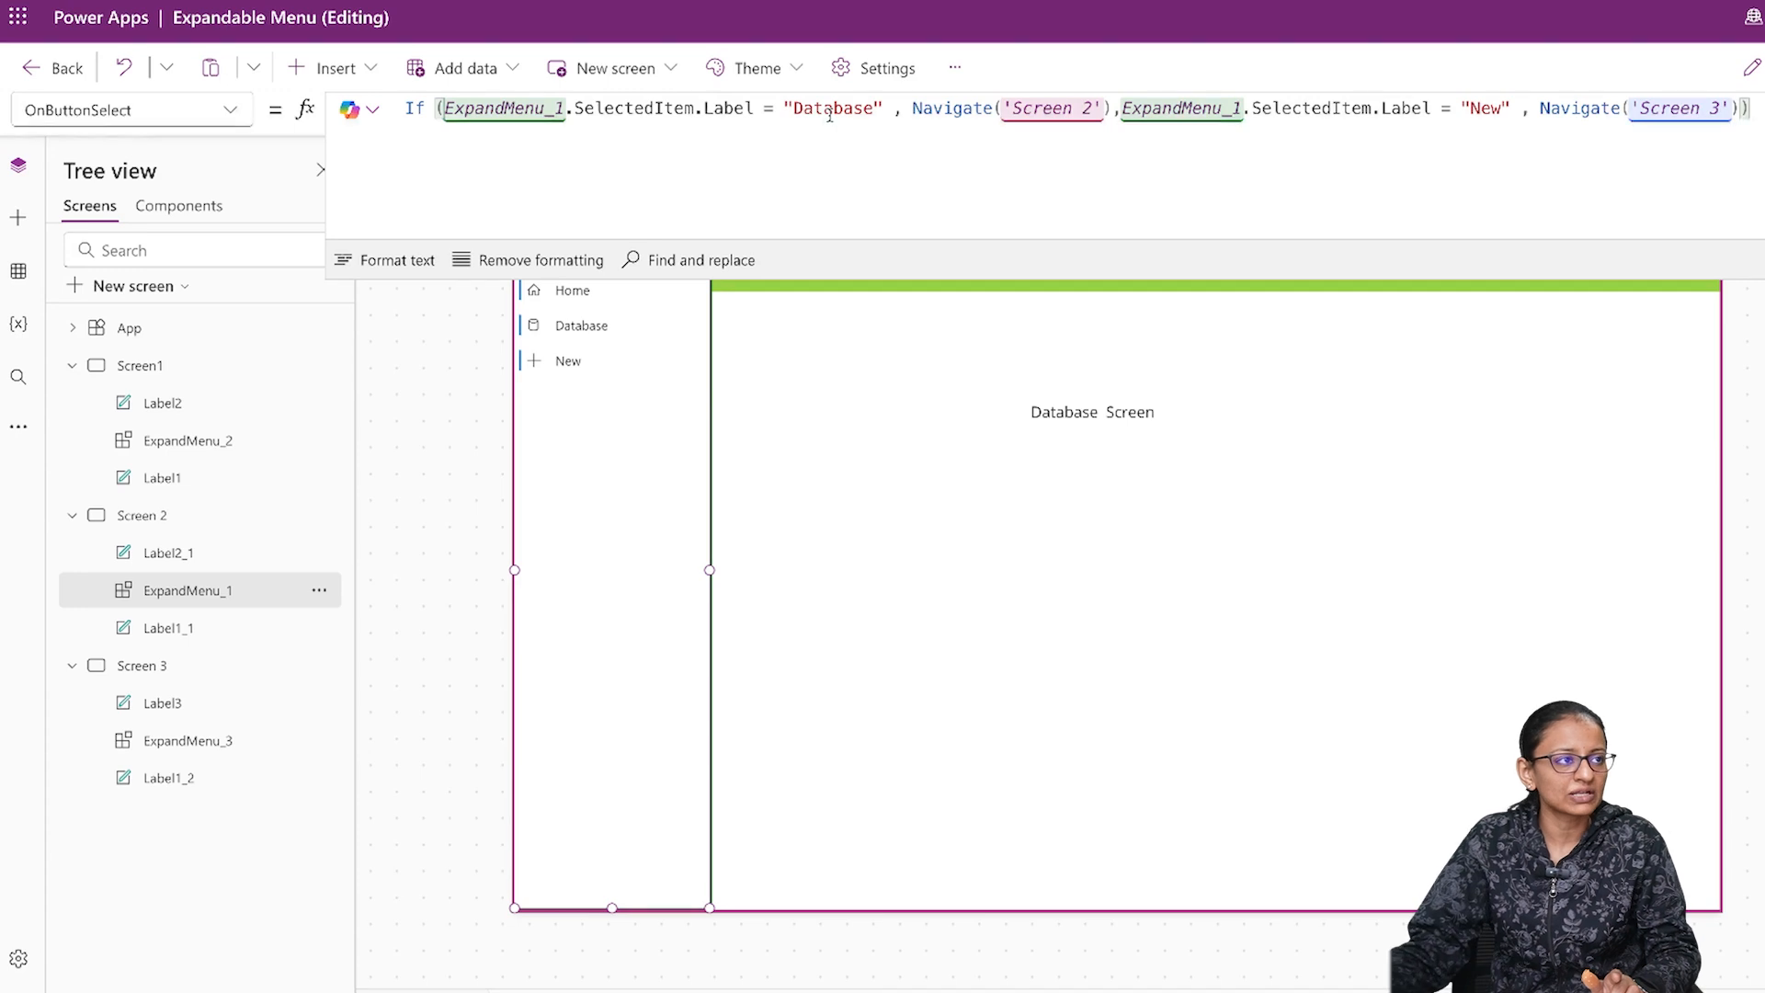
double_click(820, 111)
type("Hom")
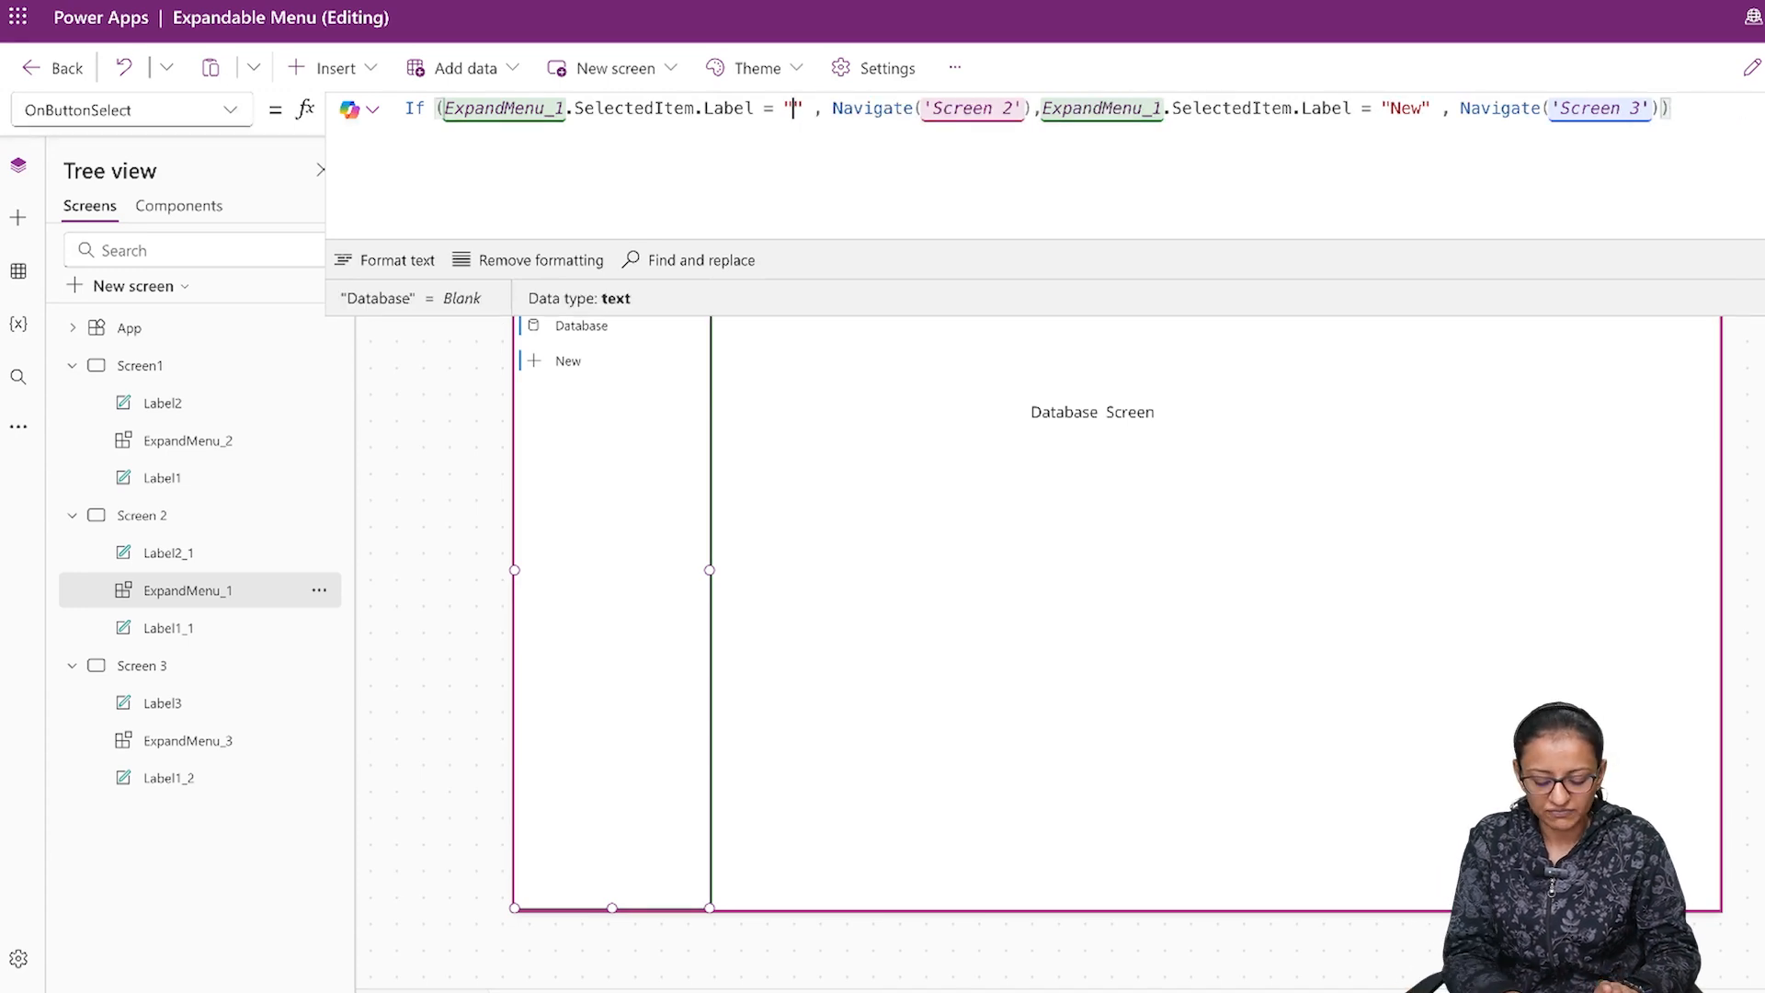
type("e")
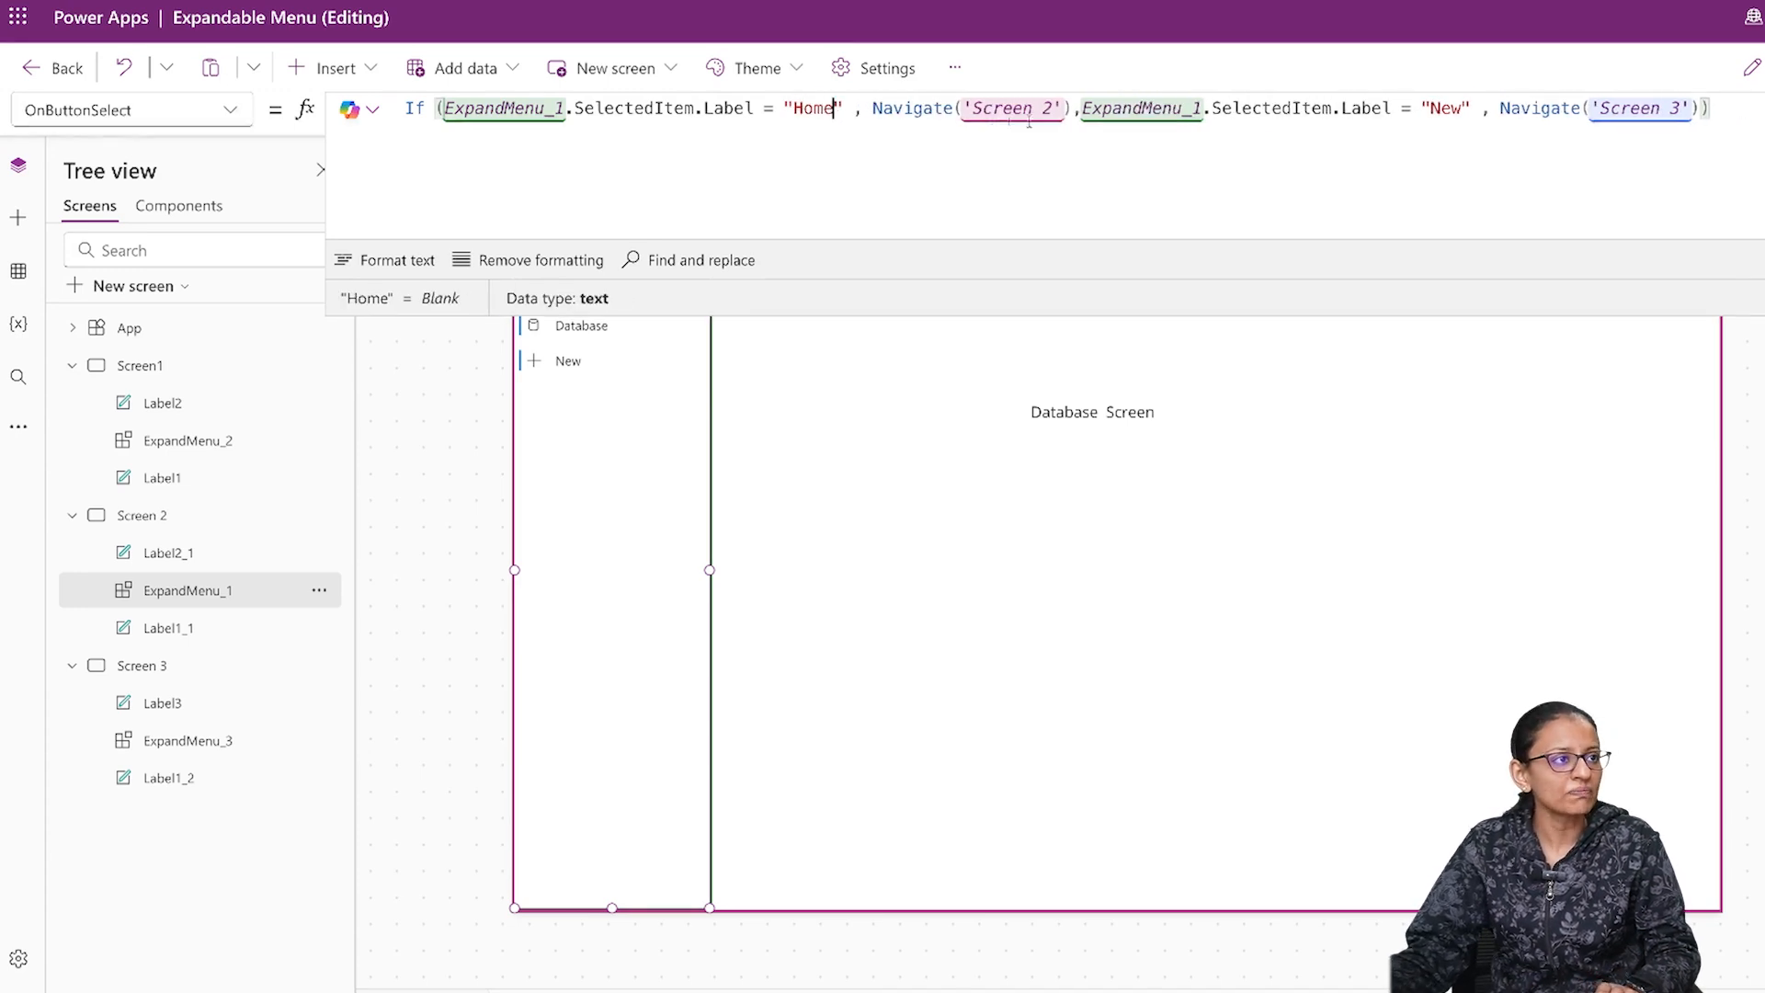
Step: Change the Navigate target of the "Home" condition in ExpandMenu_1's formula to 'Screen1'
left_click(1052, 111)
key("BackSpace")
type("1")
key("Left")
key("BackSpace")
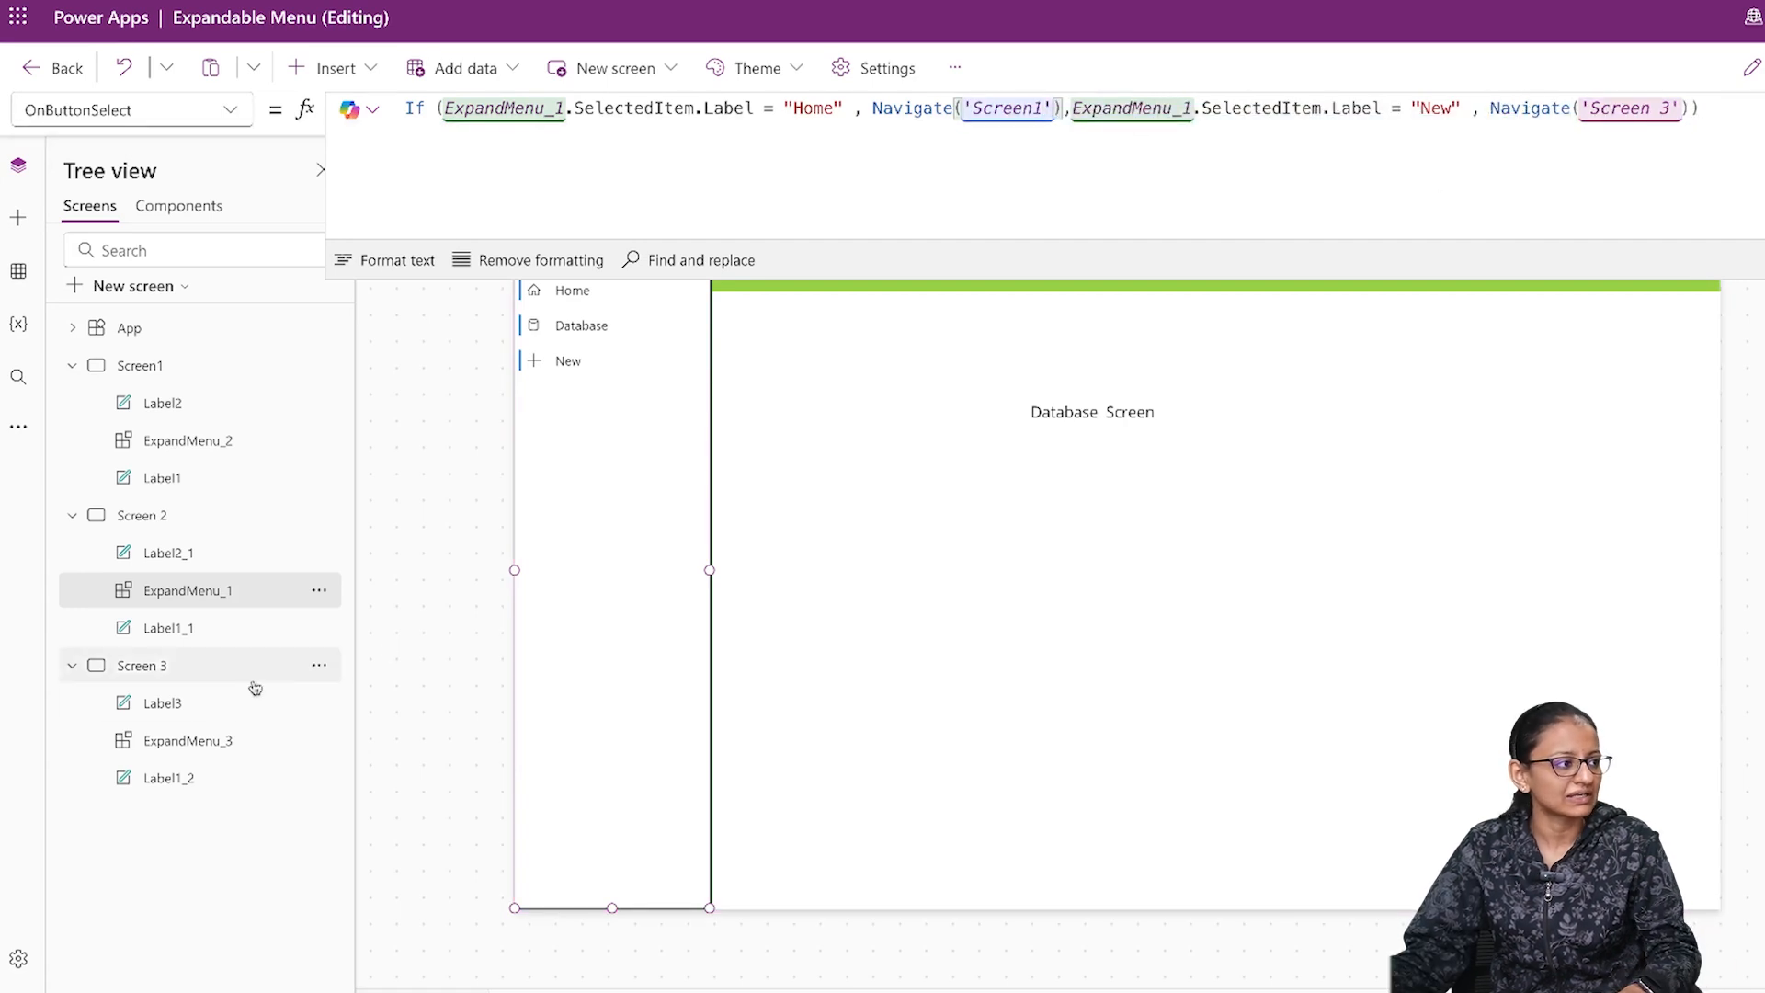
Step: Re-enter "Database" as the first condition's label in the OnButtonSelect formula of ExpandMenu_3 on Screen 3
left_click(195, 732)
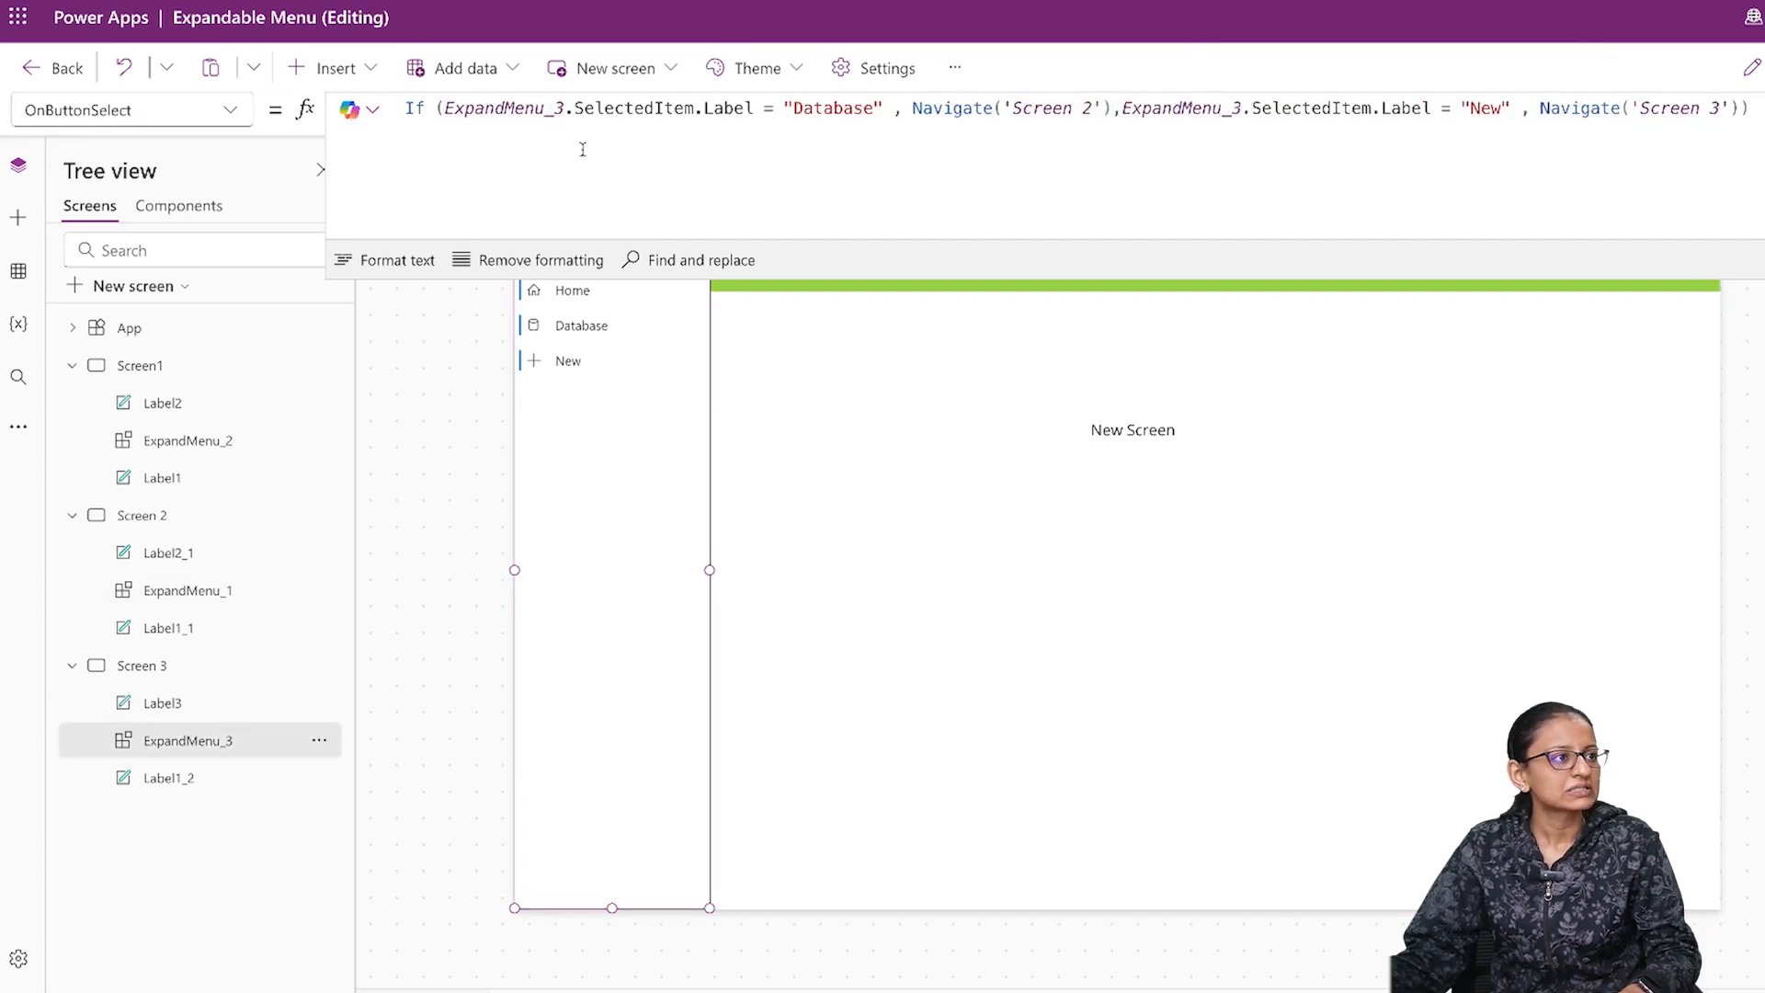
double_click(838, 107)
key("BackSpace")
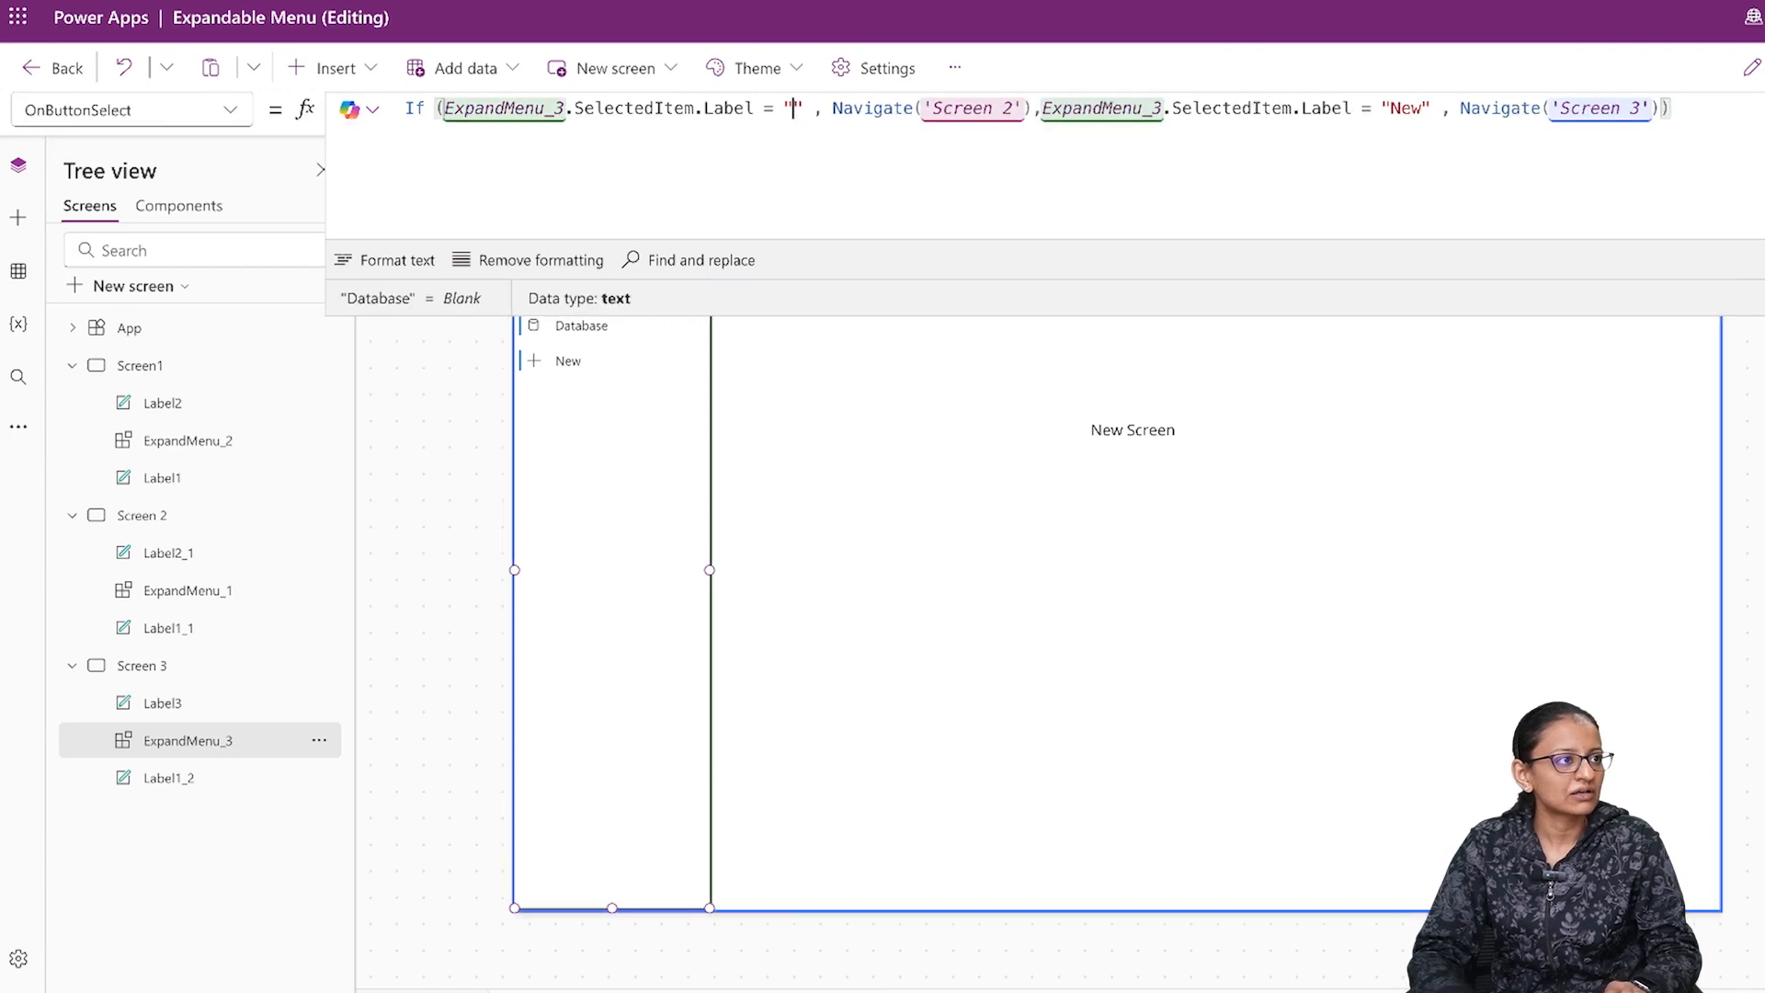
type("Database")
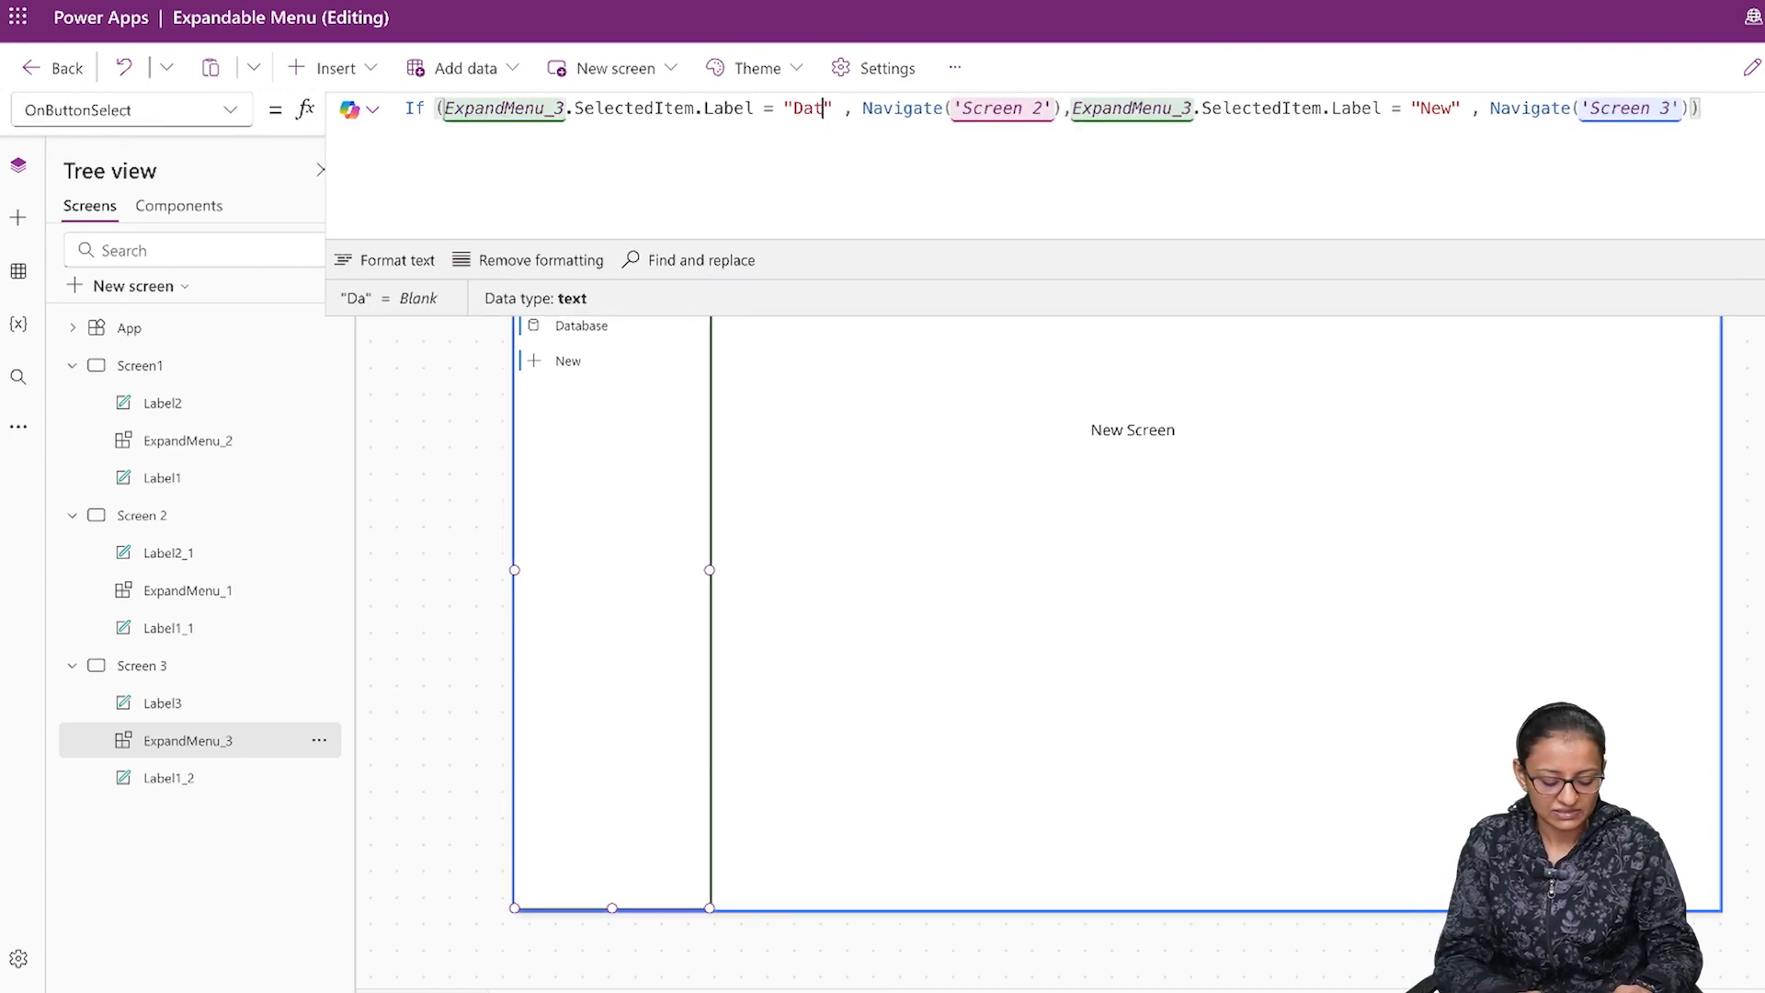
Step: Change the "New" condition in ExpandMenu_3's formula to "Home" with Navigate(Screen1), and save the app
double_click(1486, 108)
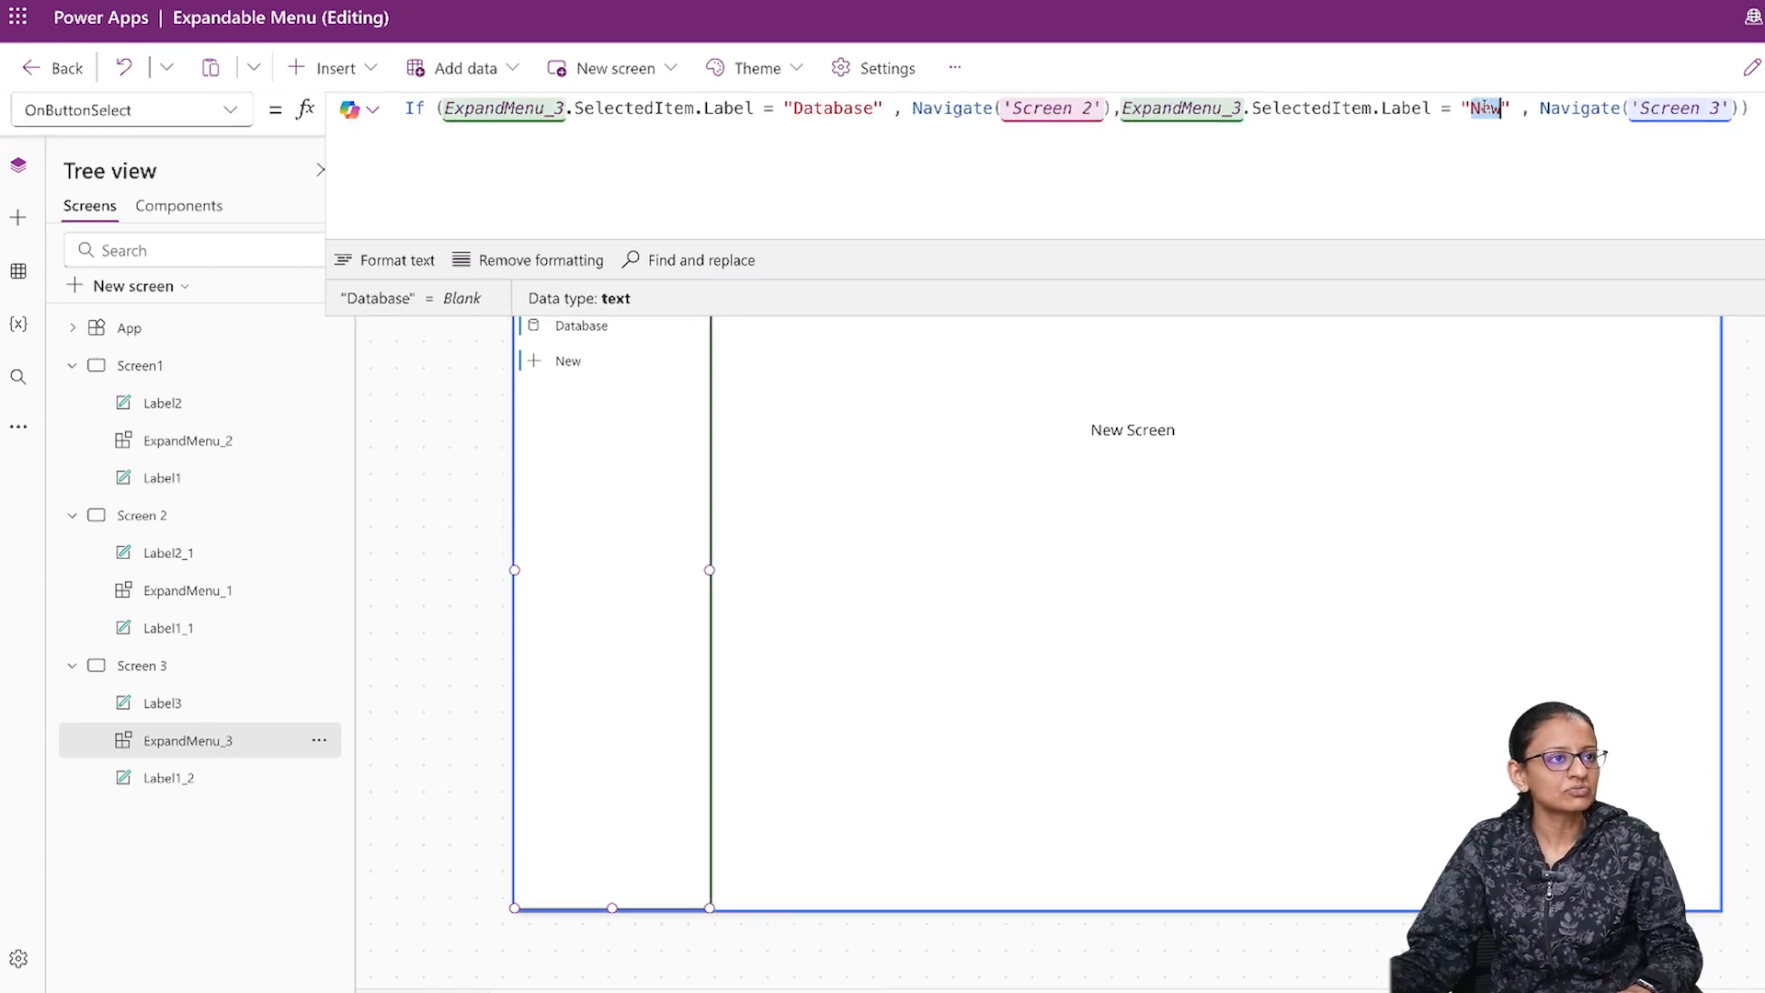
key("BackSpace")
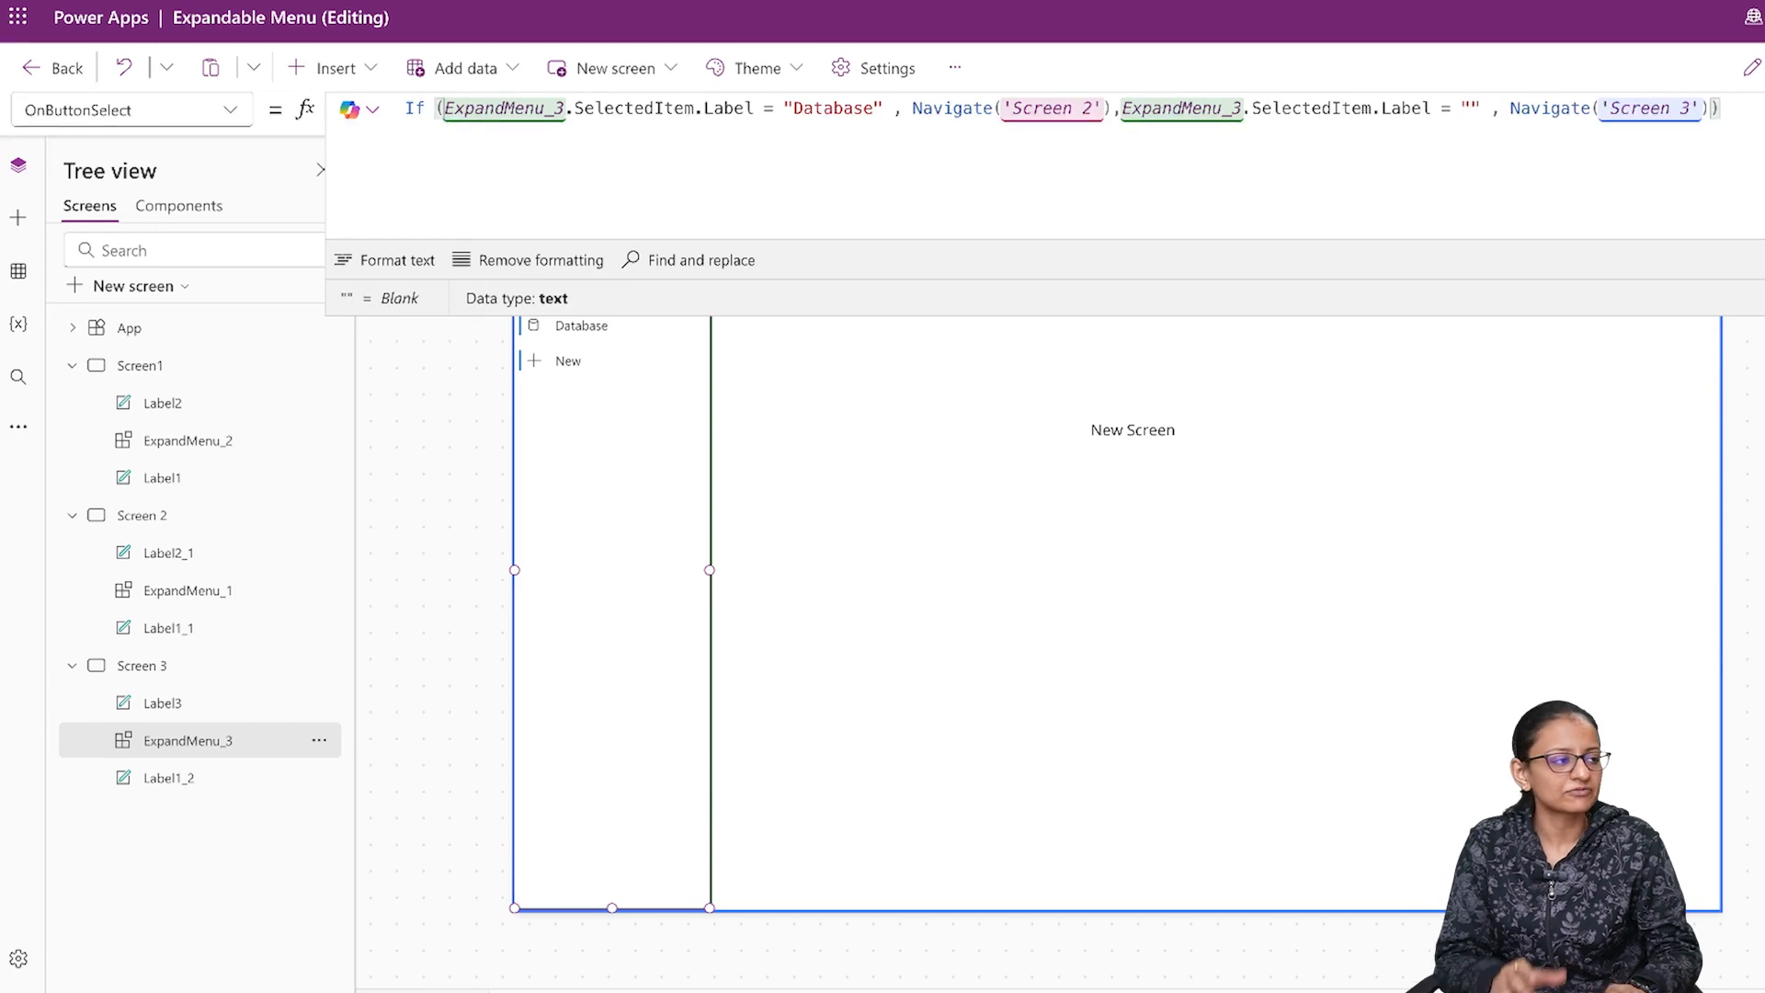
type("Home")
double_click(1688, 111)
key("BackSpace")
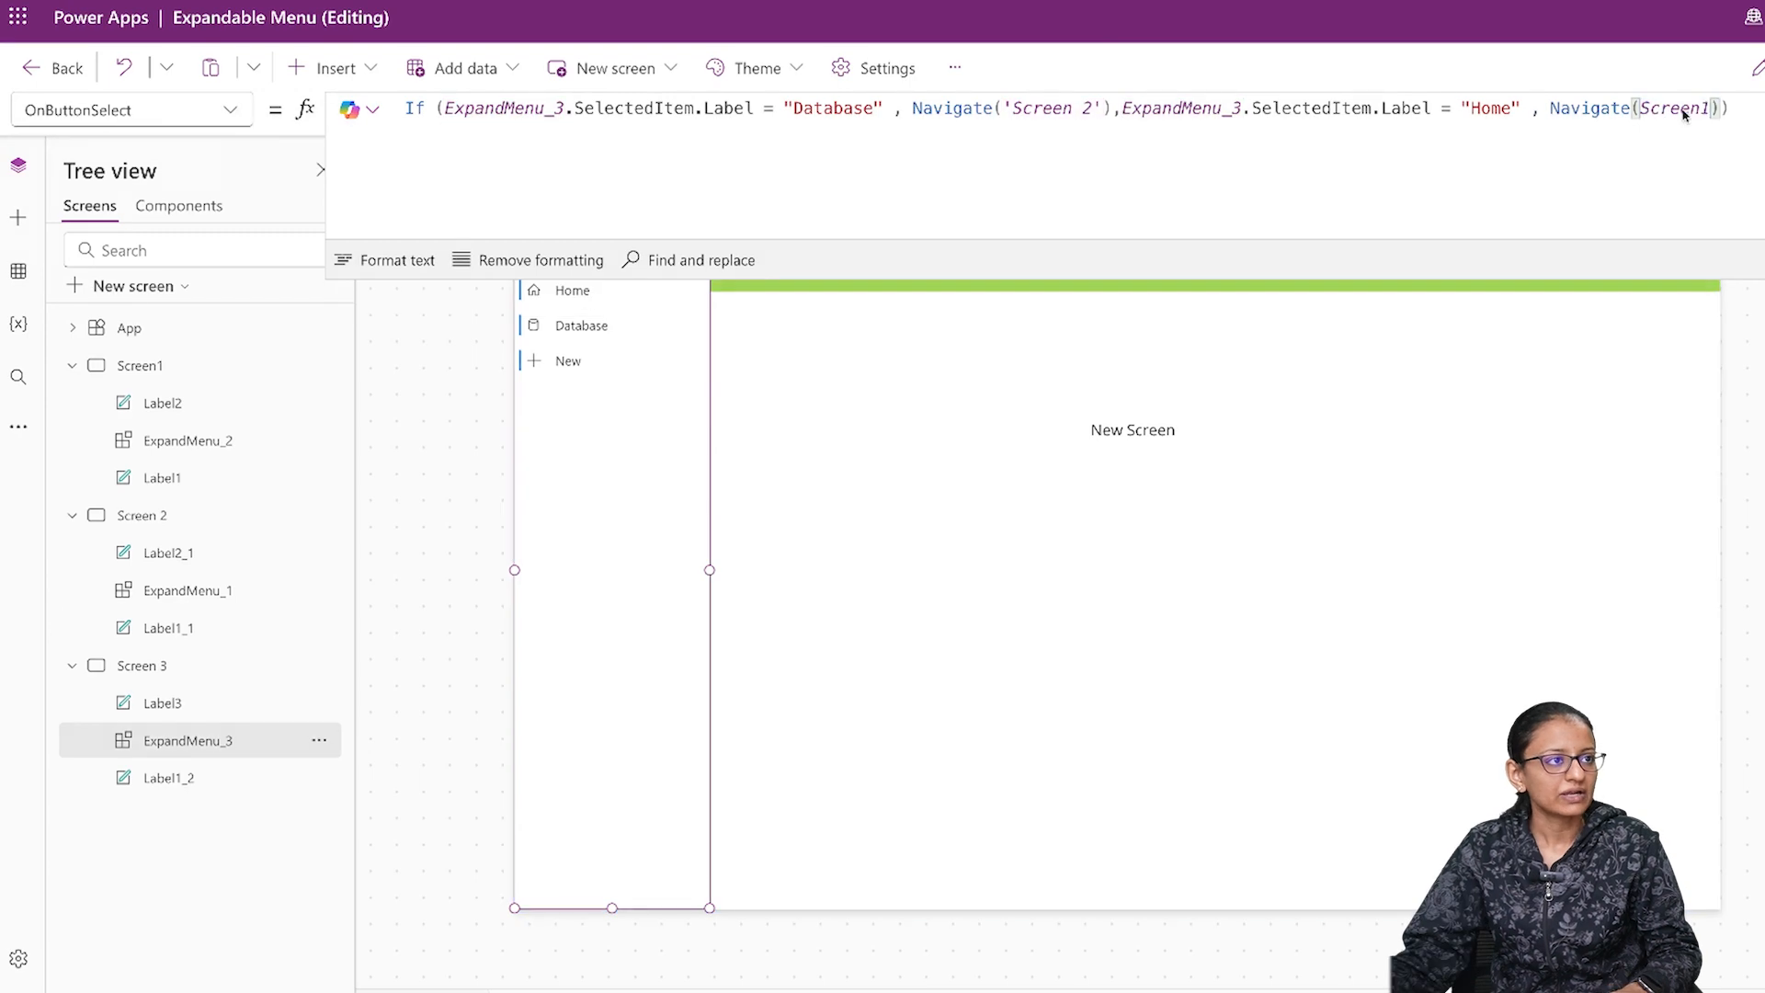
key("ctrl+s")
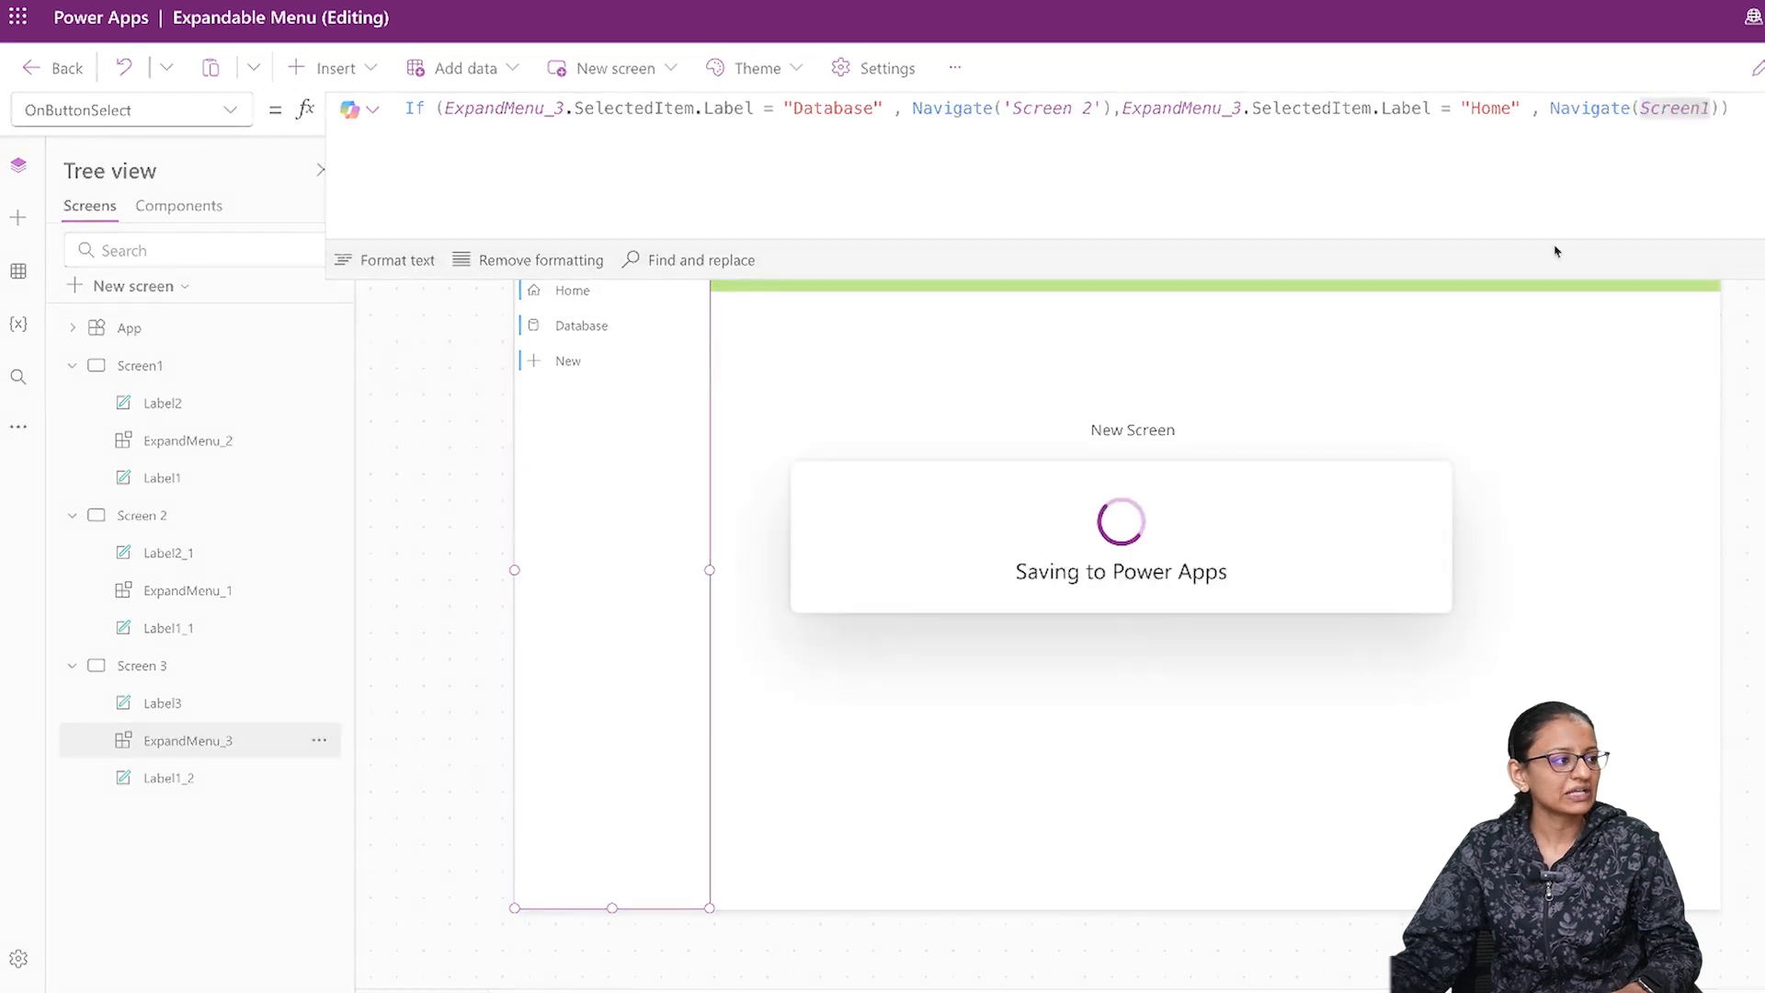
Step: Remove the Screen:App.ActiveScreen entry from all three records in the Items property of ExpandMenu_1 on Screen 2, and save the app
left_click(177, 593)
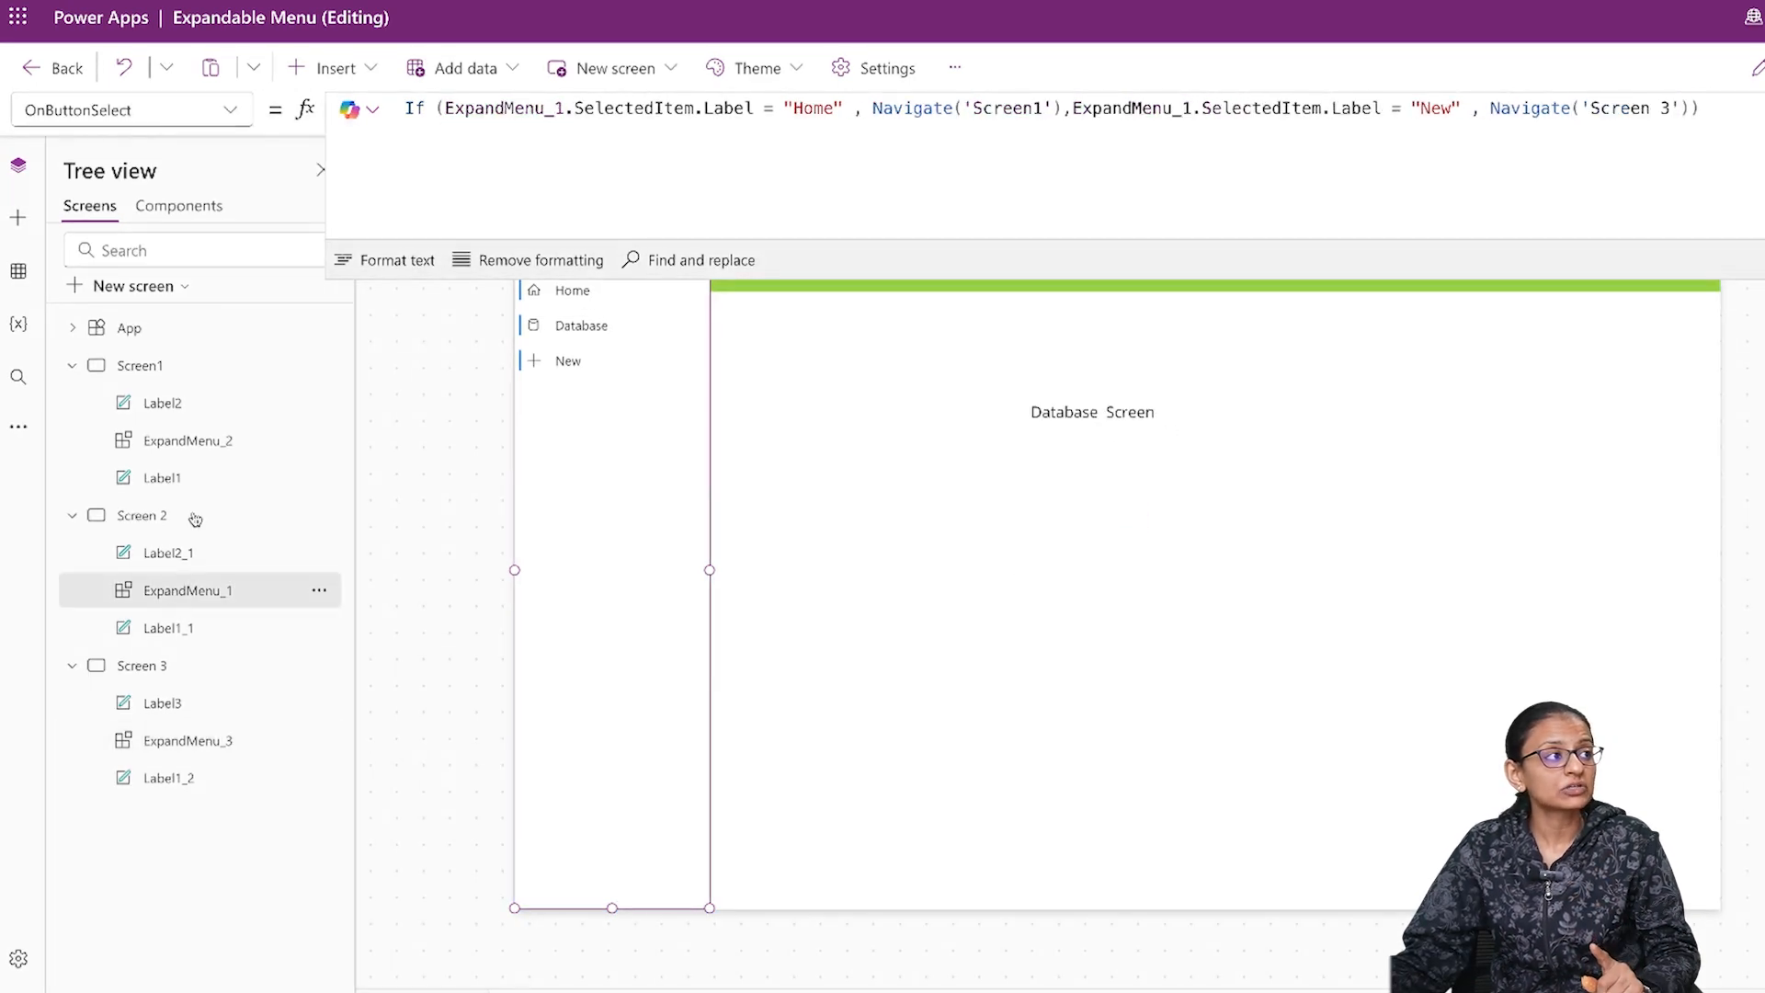
left_click(230, 111)
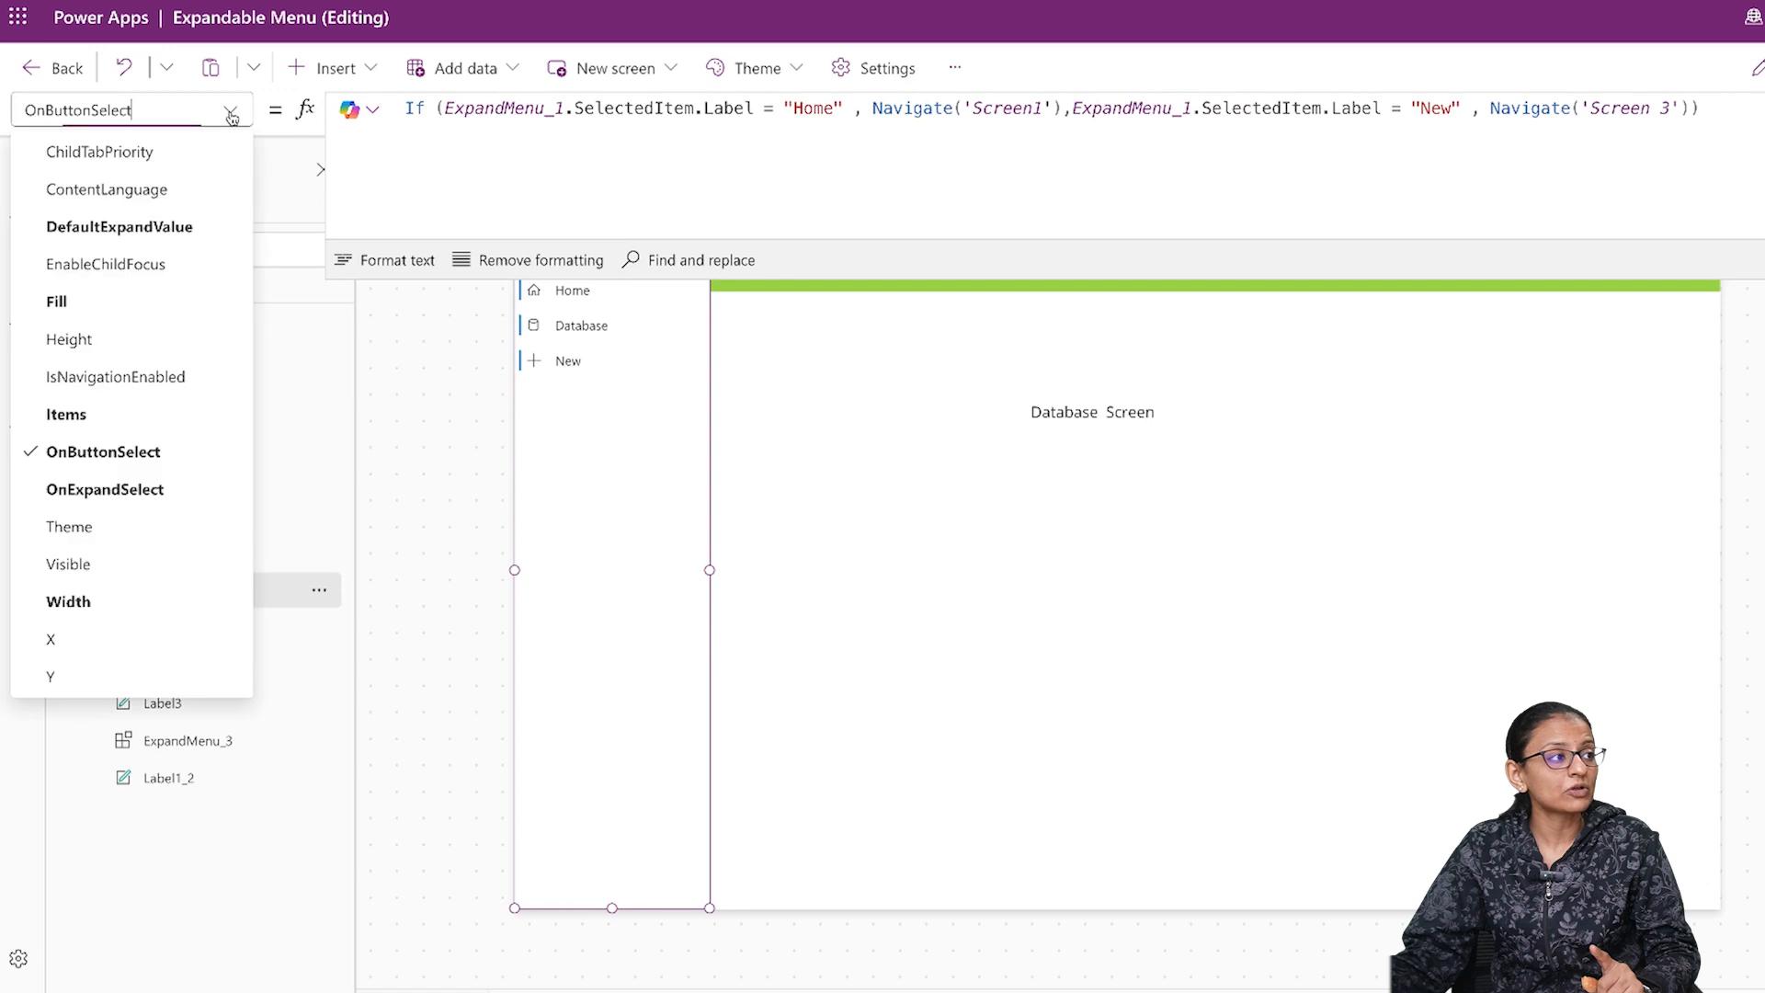
left_click(120, 415)
left_click_drag(705, 123, 953, 124)
key("BackSpace")
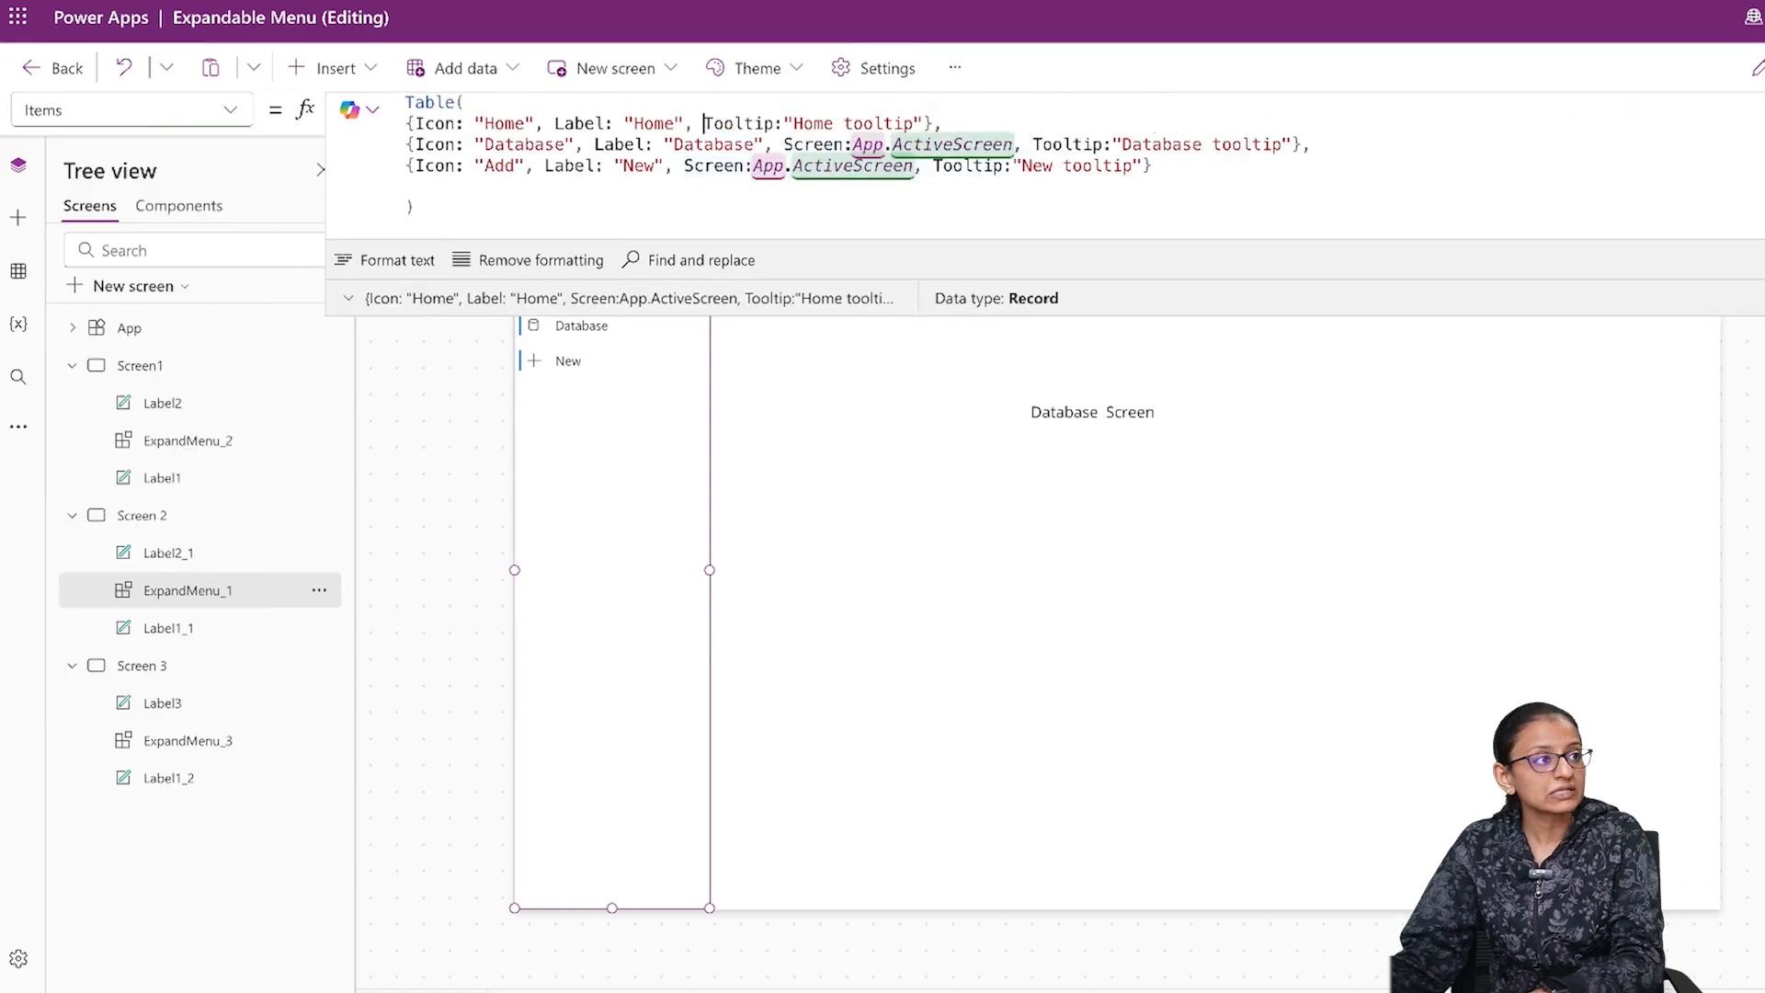
left_click_drag(784, 144, 1022, 144)
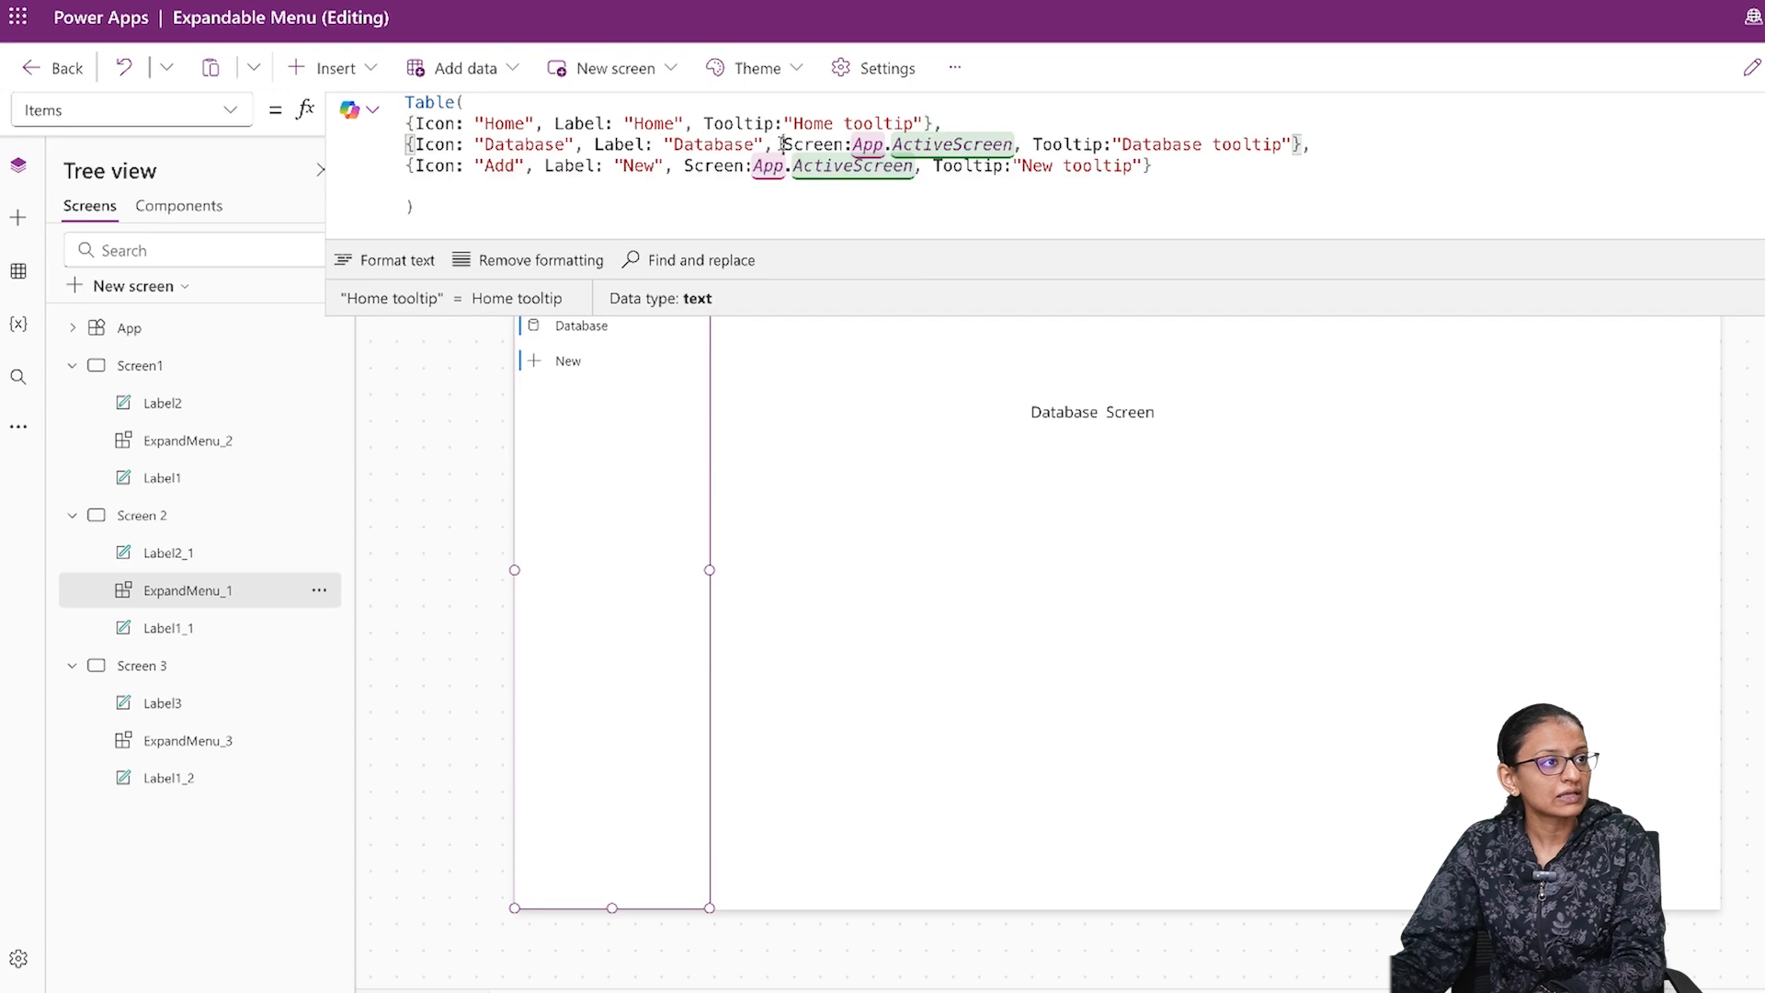
key("BackSpace")
left_click_drag(687, 166, 927, 165)
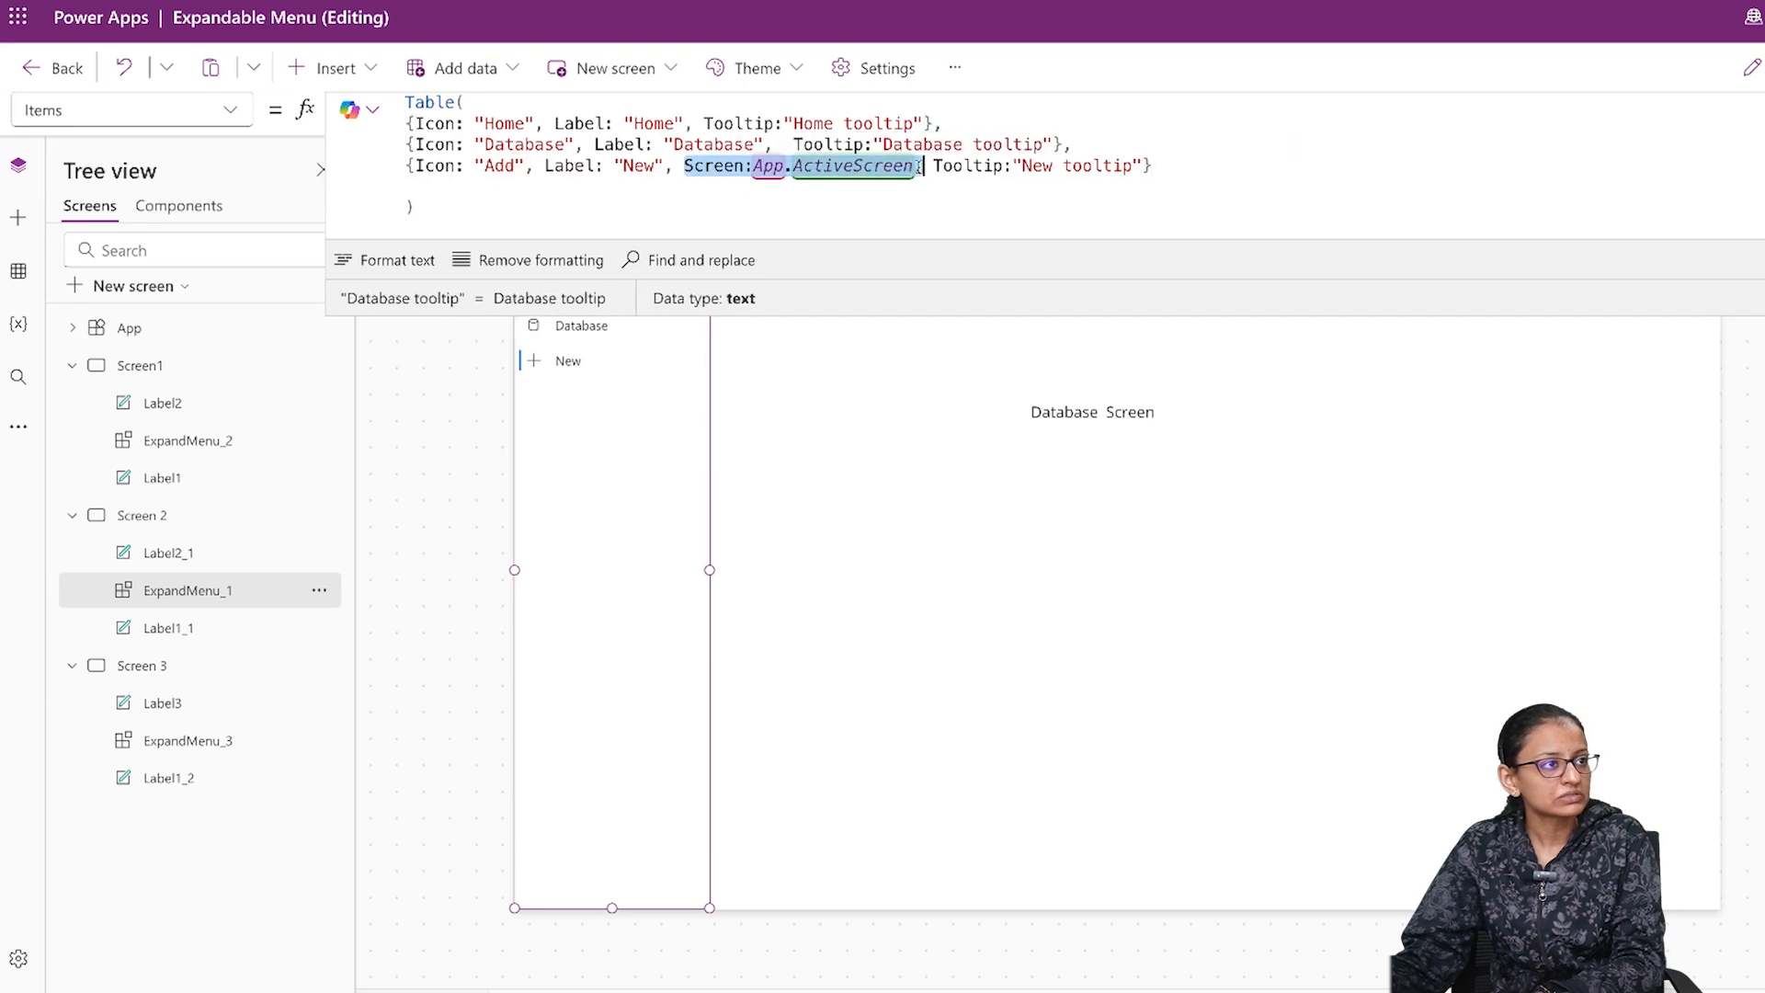
key("BackSpace")
key("ctrl+s")
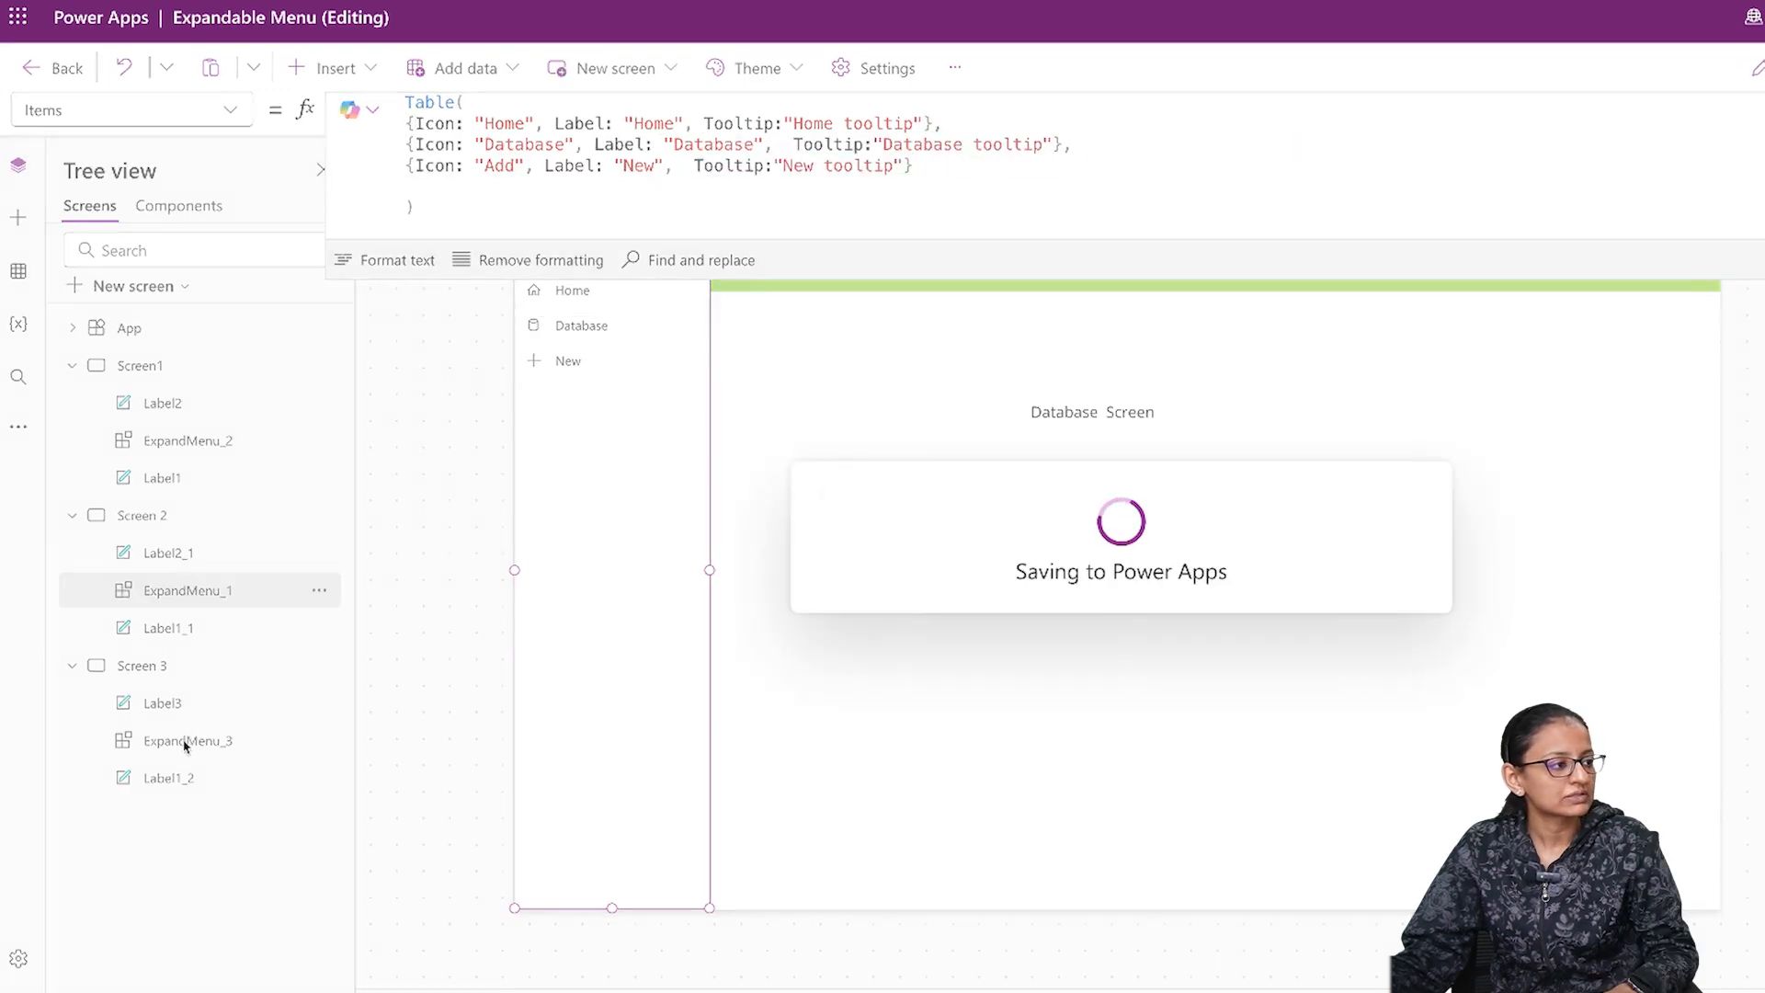
Step: Remove the Screen:App.ActiveScreen entry from all three records in the Items property of ExpandMenu_3 on Screen 3
left_click(184, 742)
left_click(229, 110)
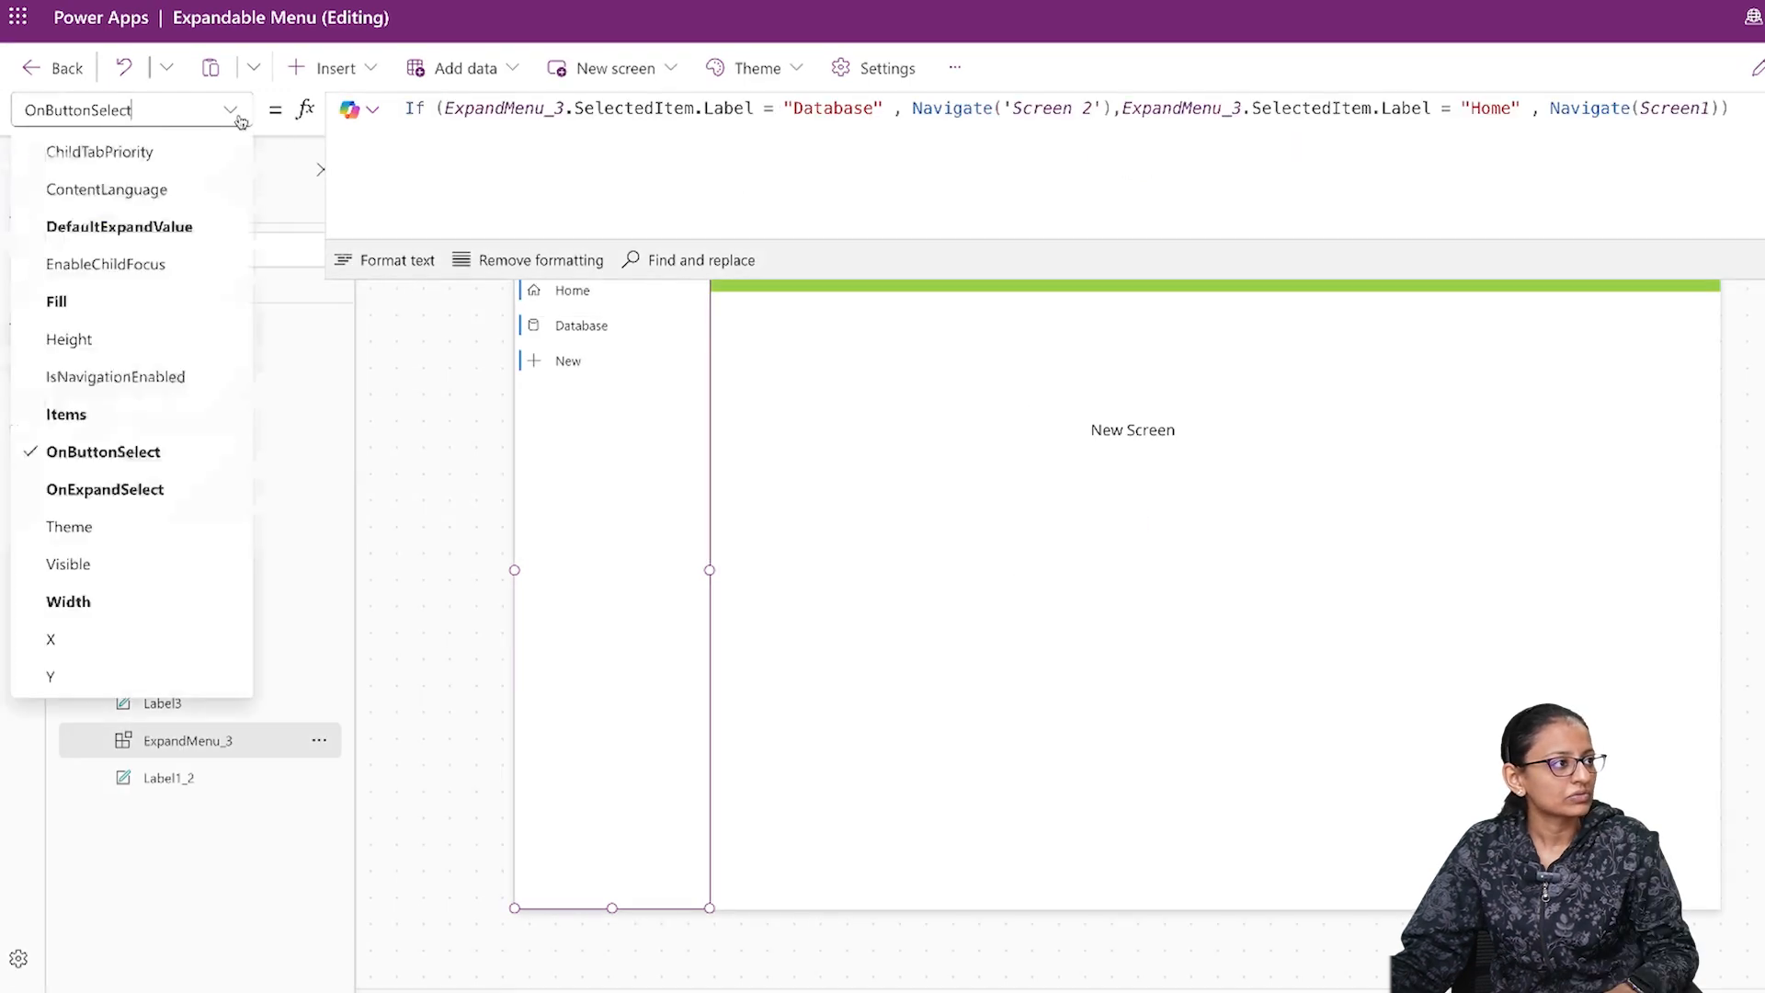
left_click(91, 424)
left_click_drag(702, 122, 940, 123)
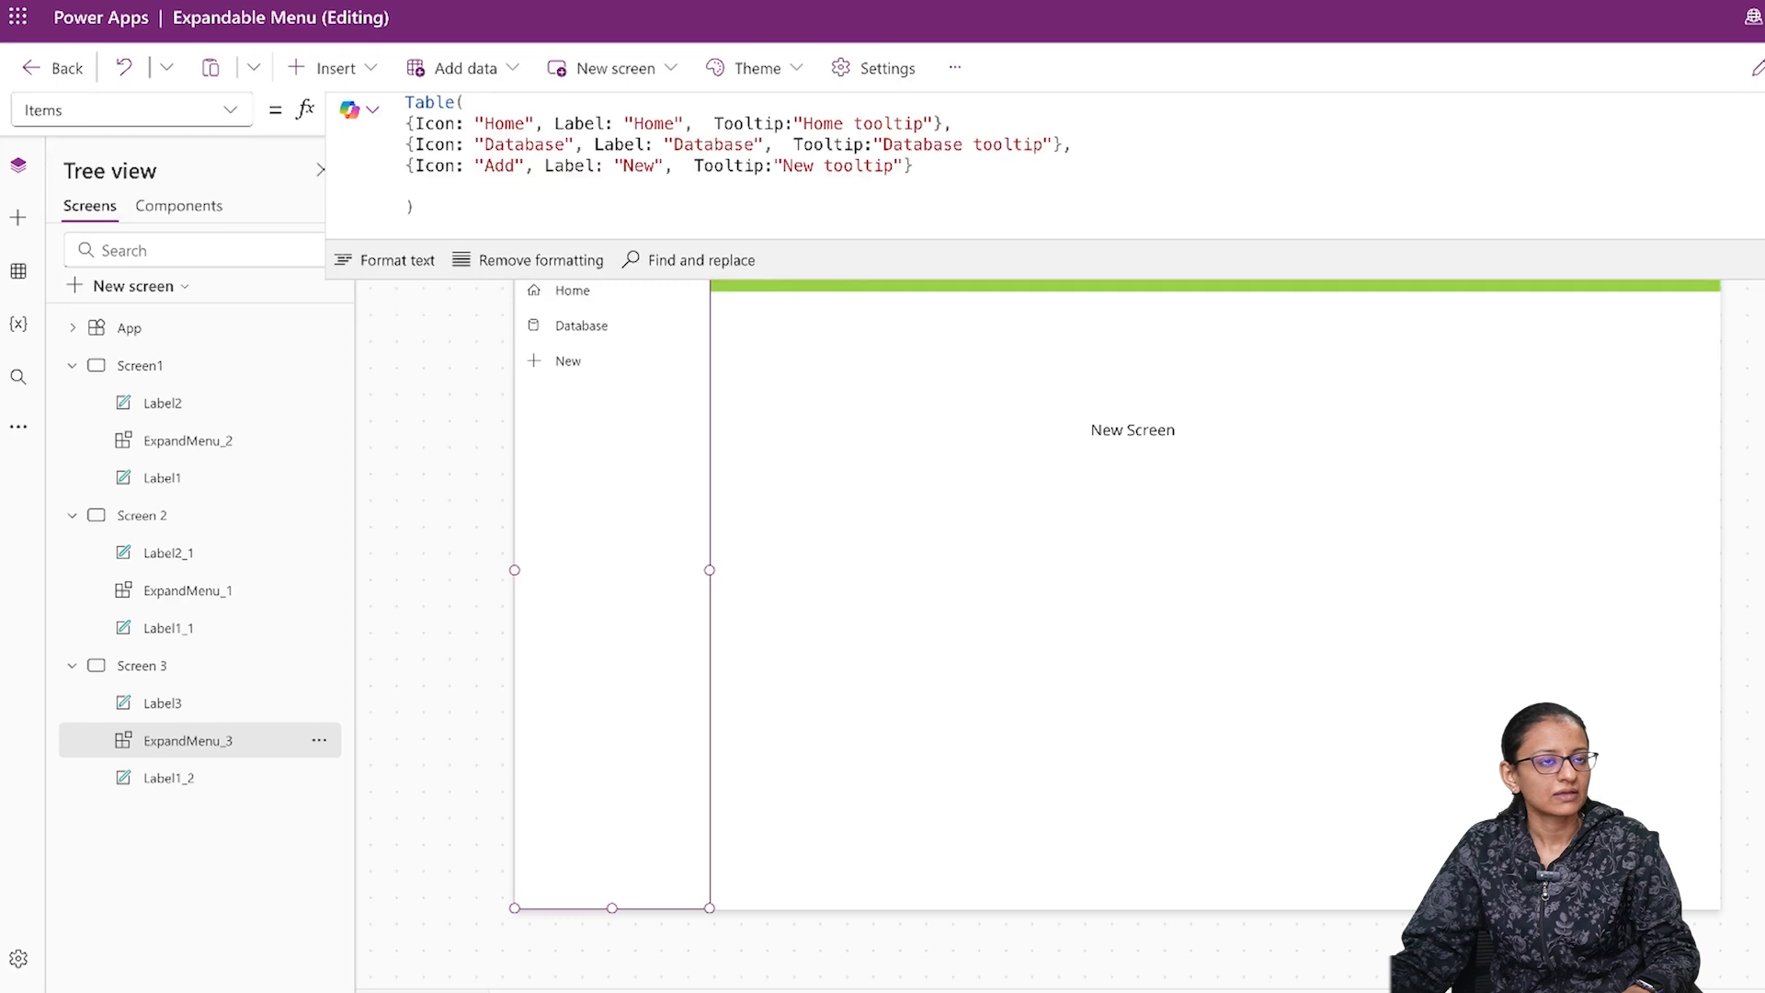
Step: Preview the app, test the Database, Home and New menu items in turn, and collapse the menu on the New screen
key("F5")
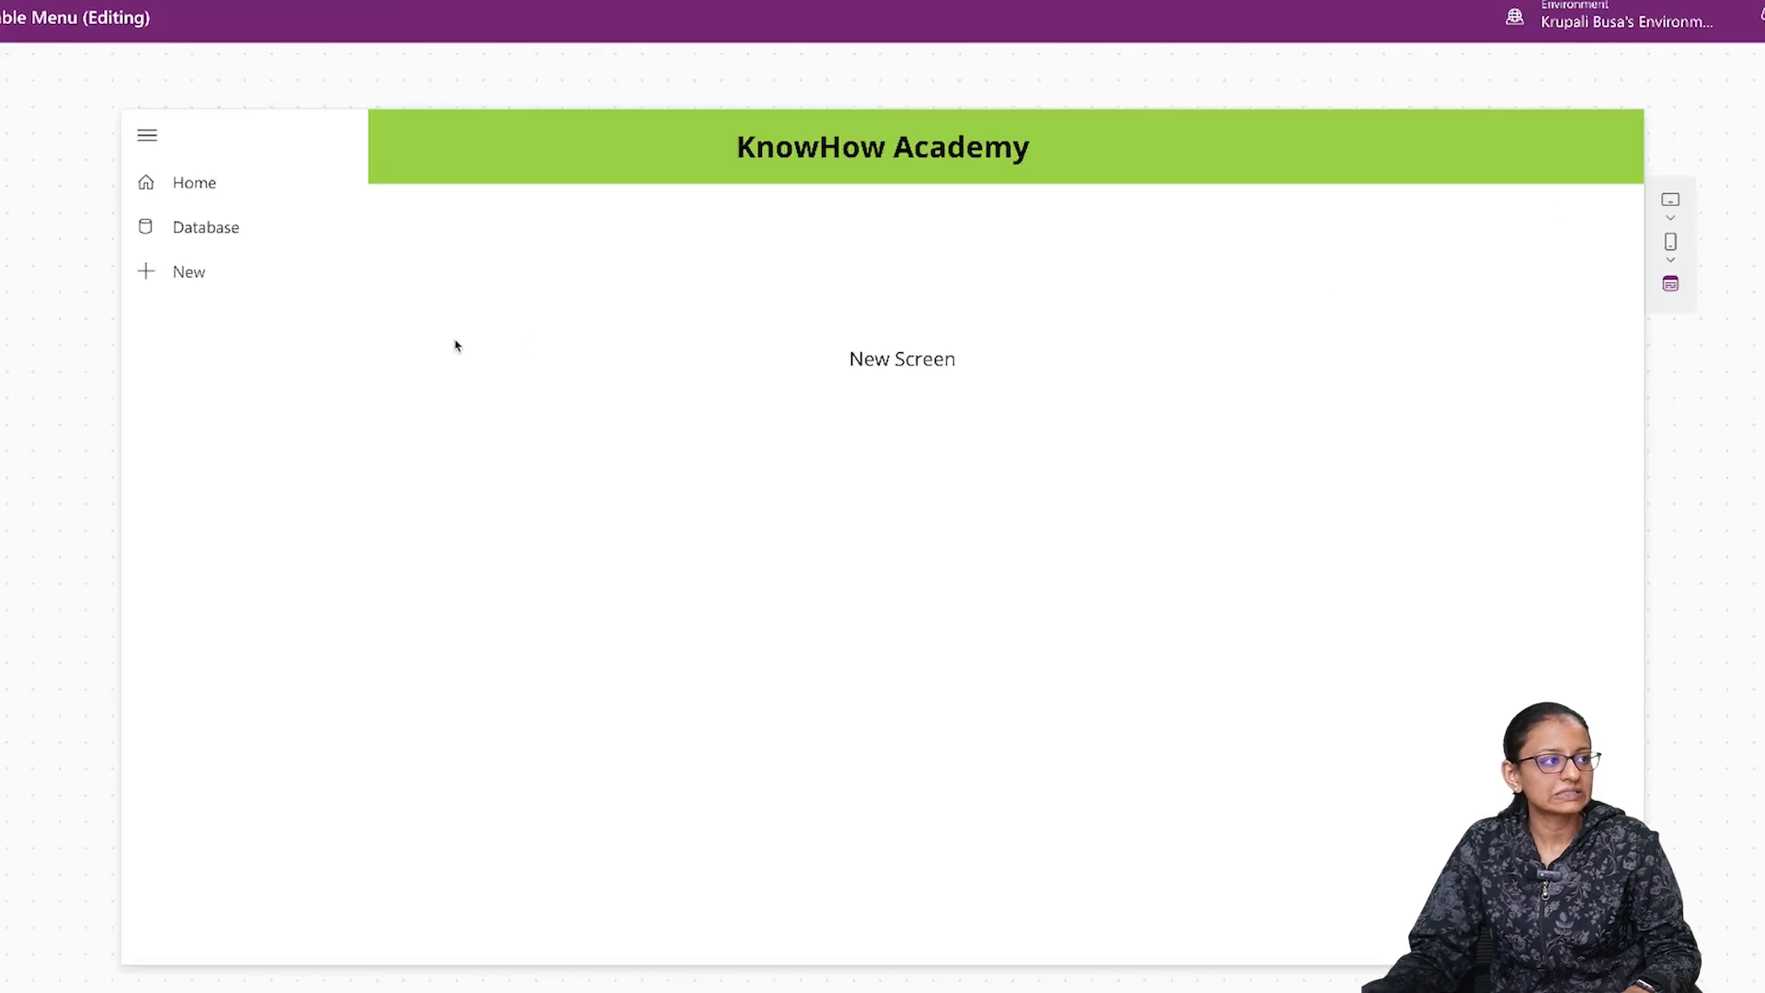
left_click(190, 241)
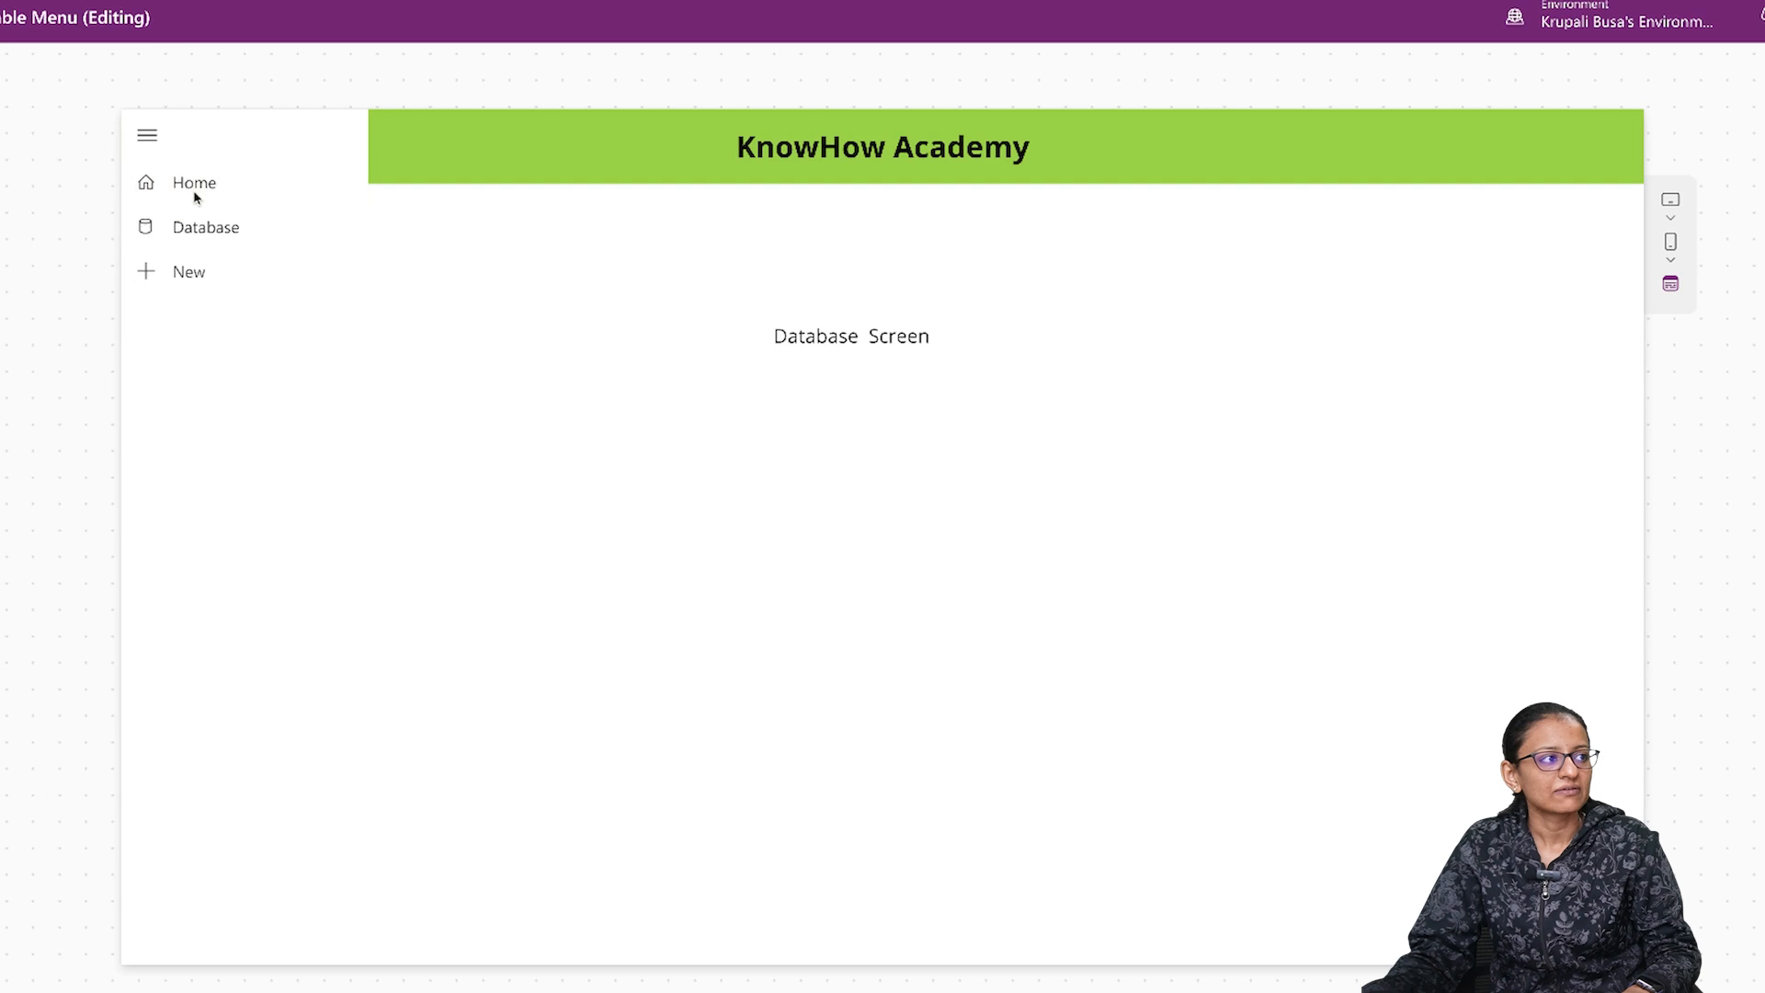
left_click(194, 190)
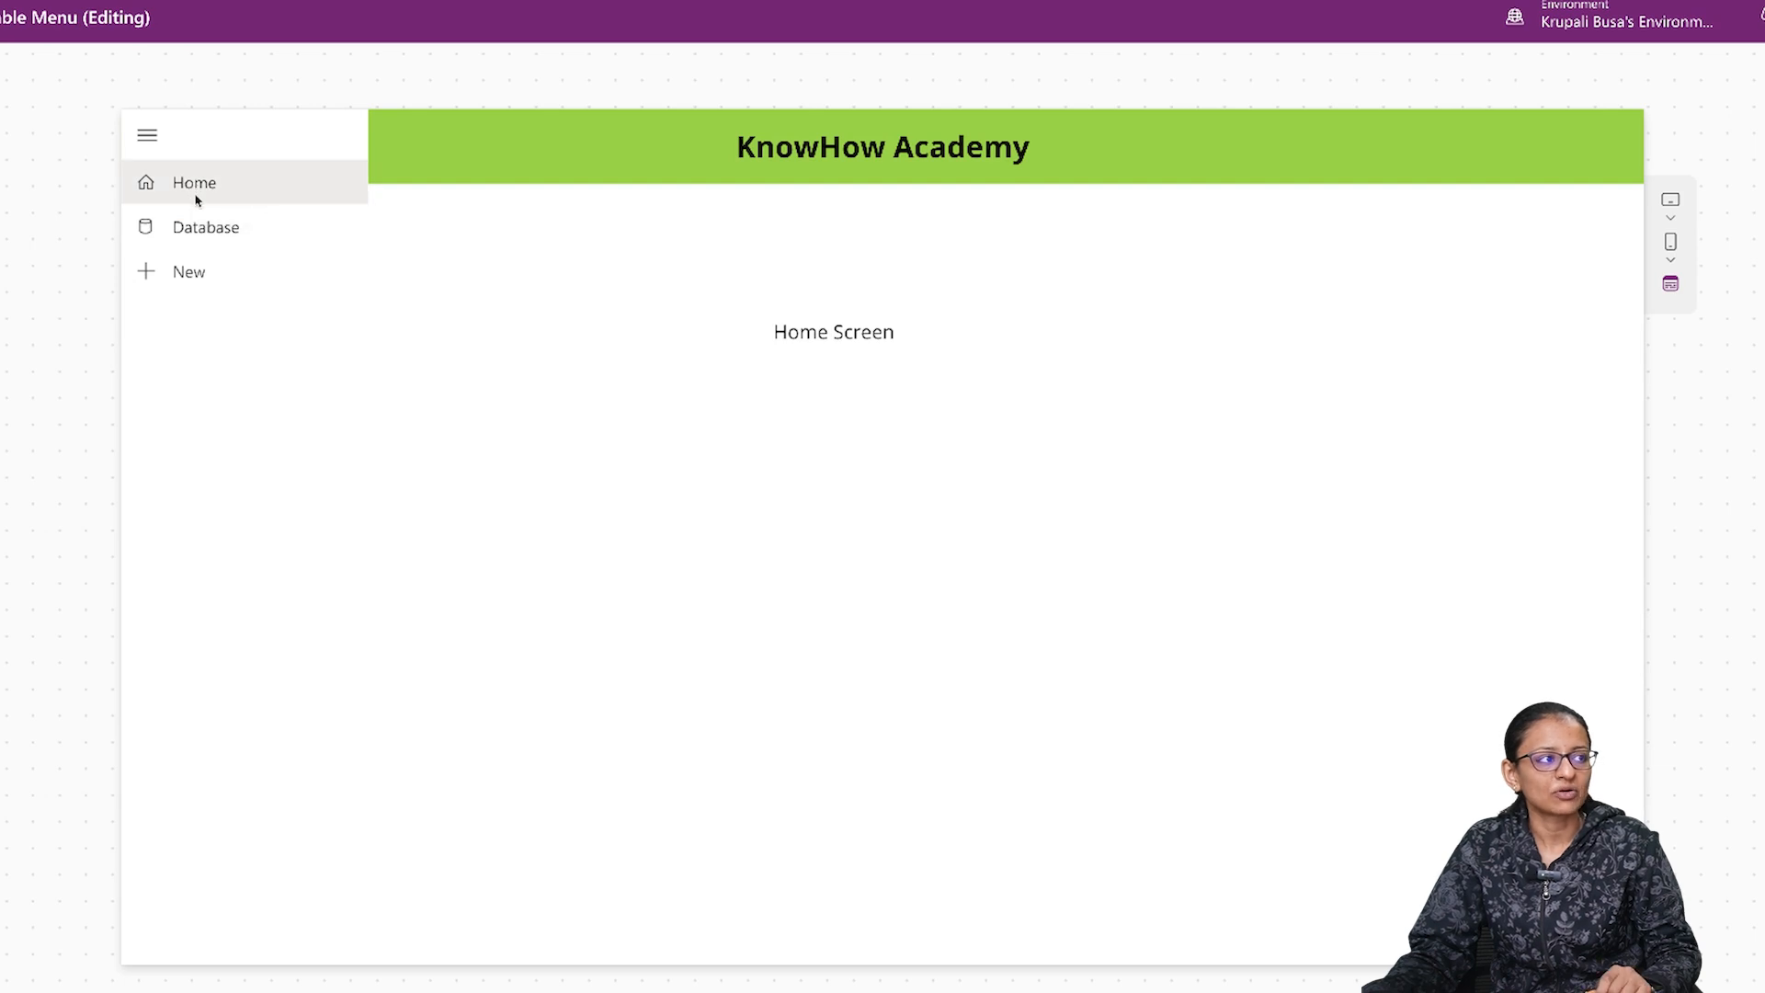
left_click(190, 274)
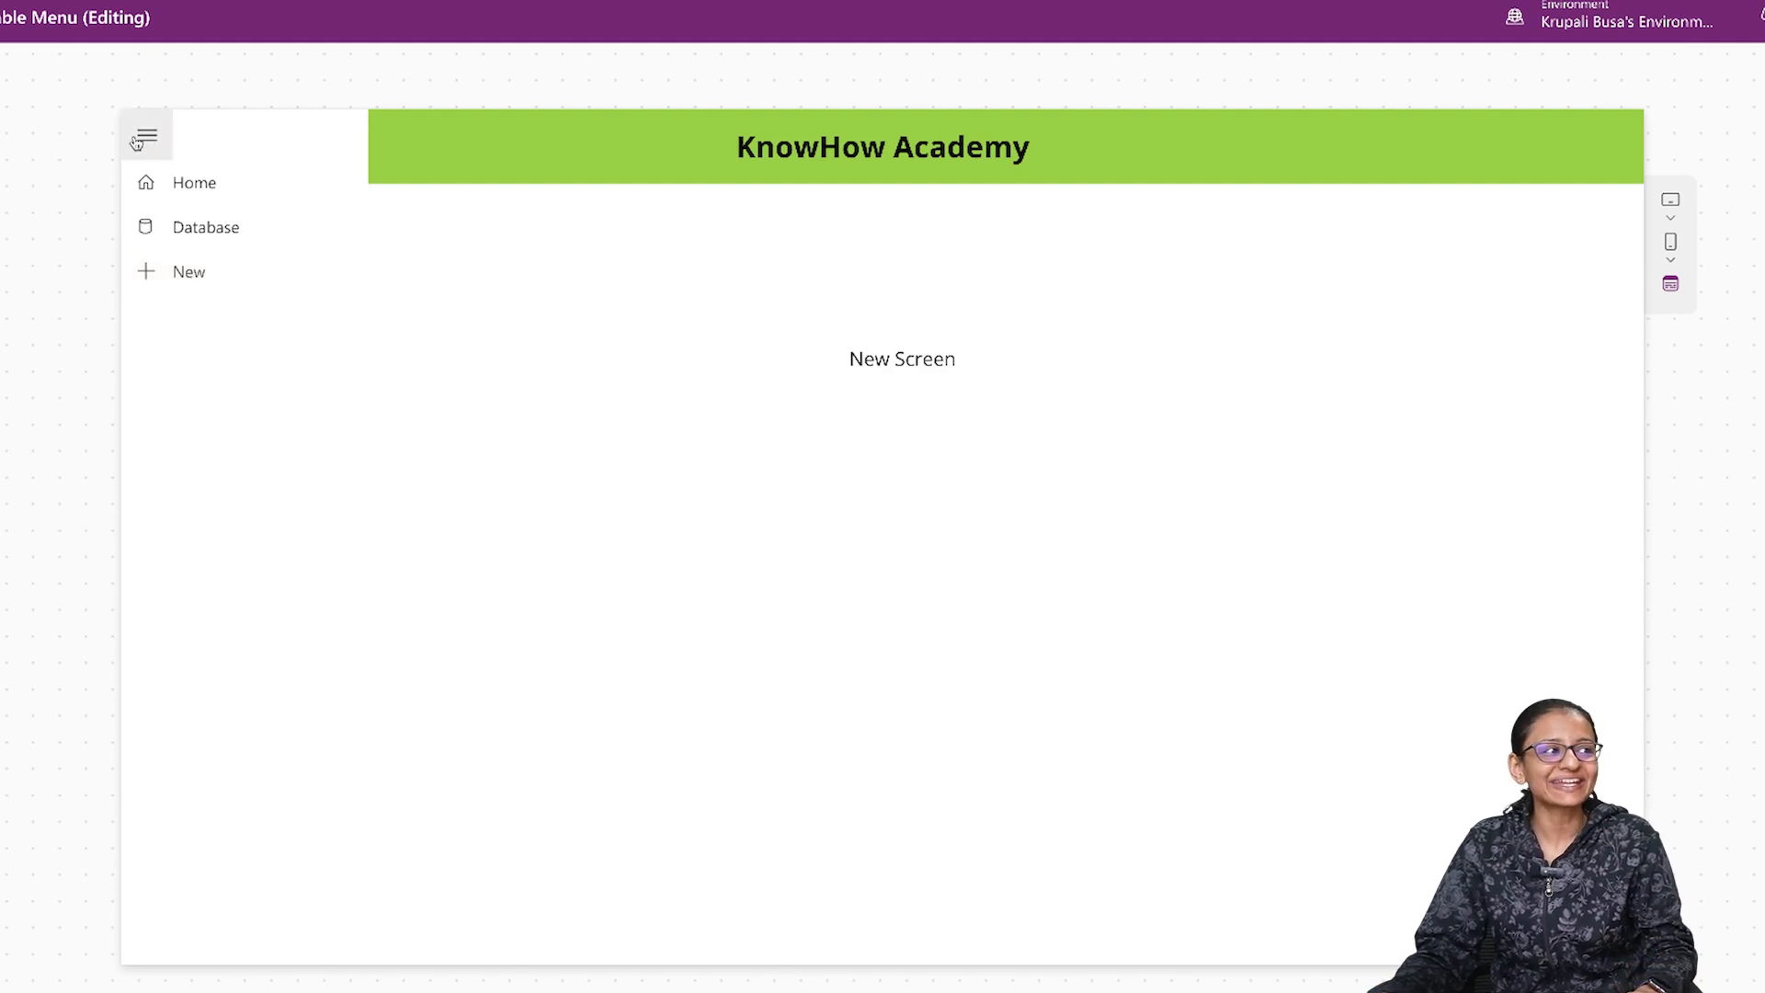
left_click(151, 138)
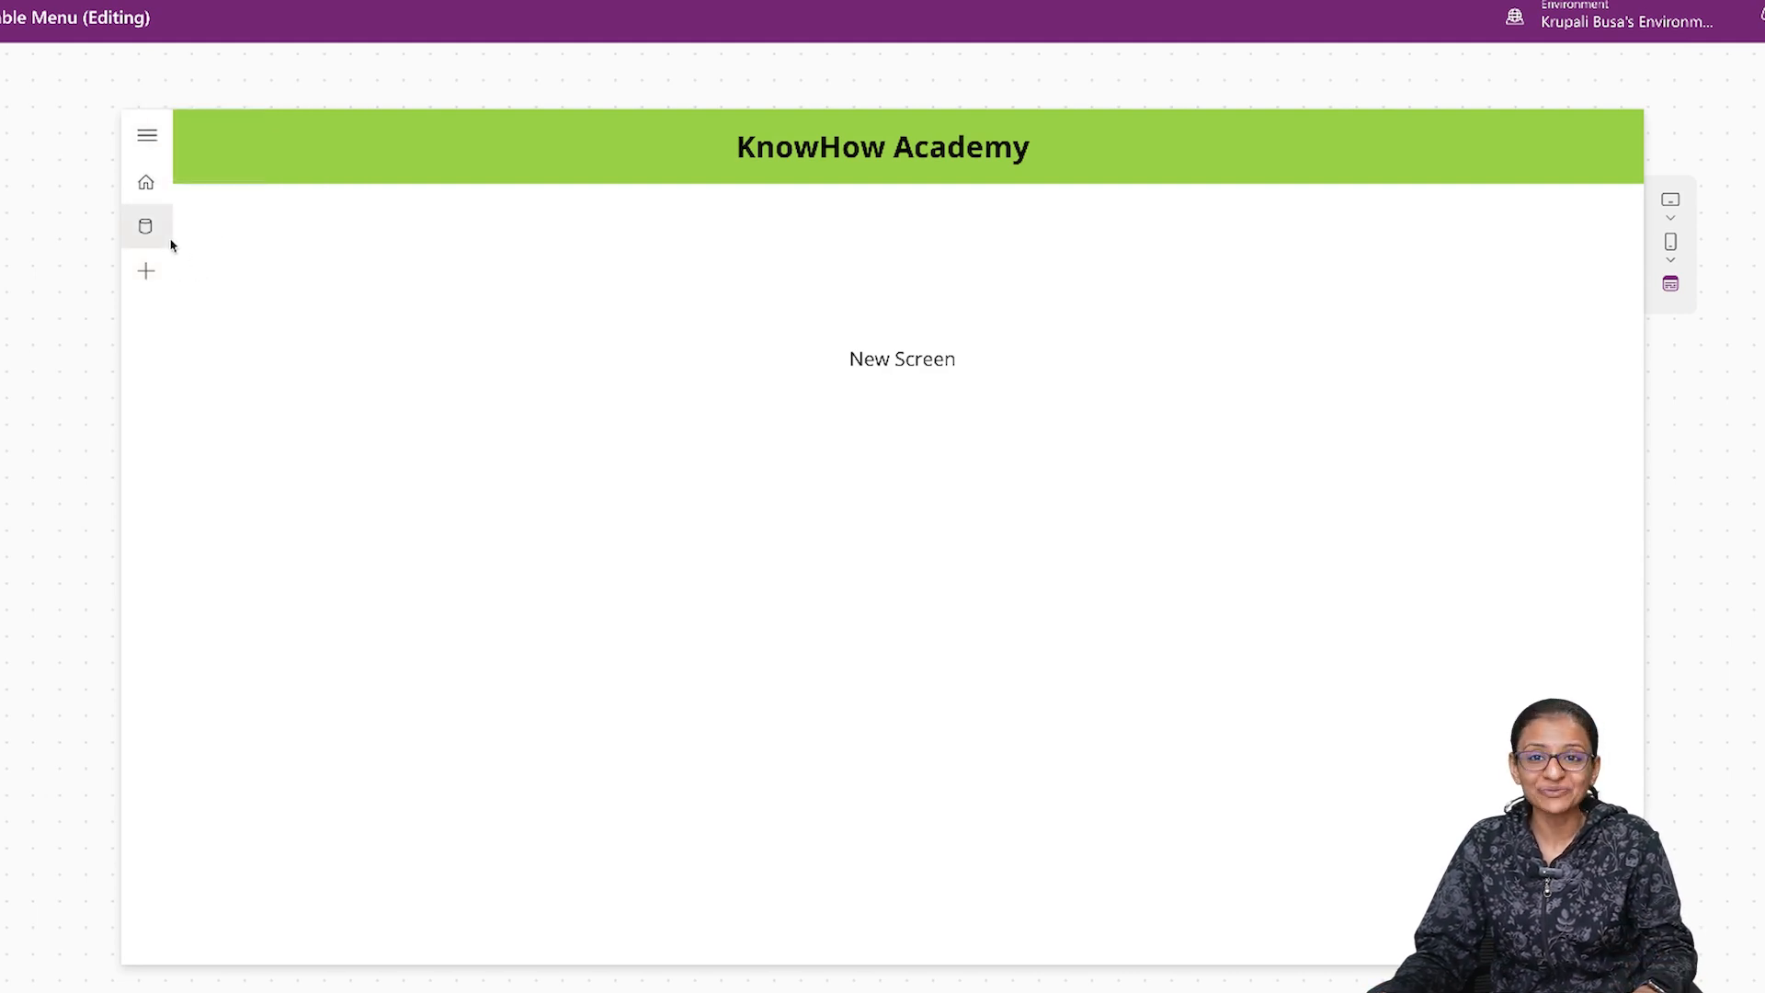